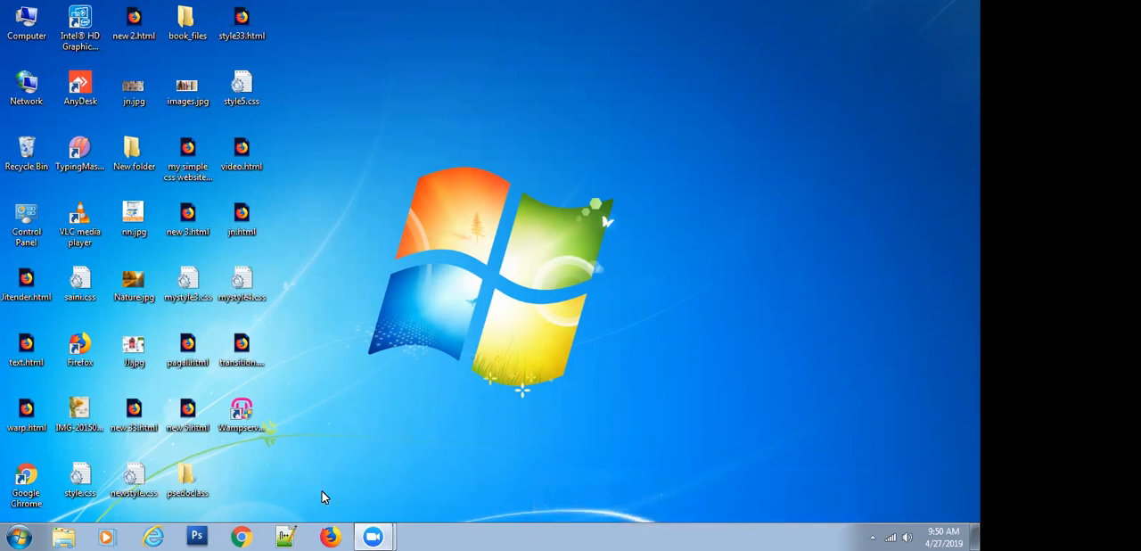
Open a new Google Chrome browser window
click(242, 534)
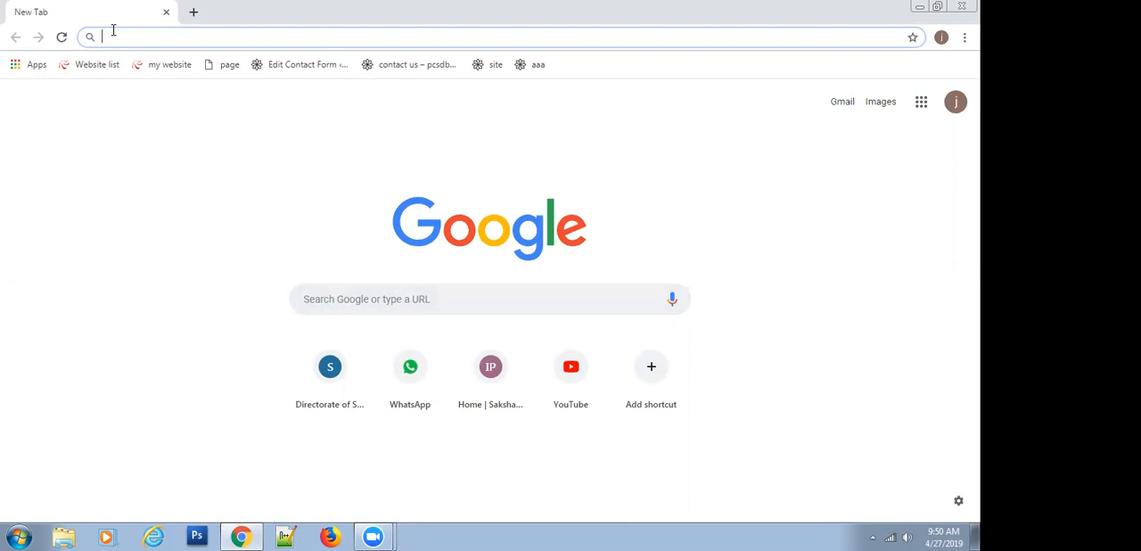
text(nam)
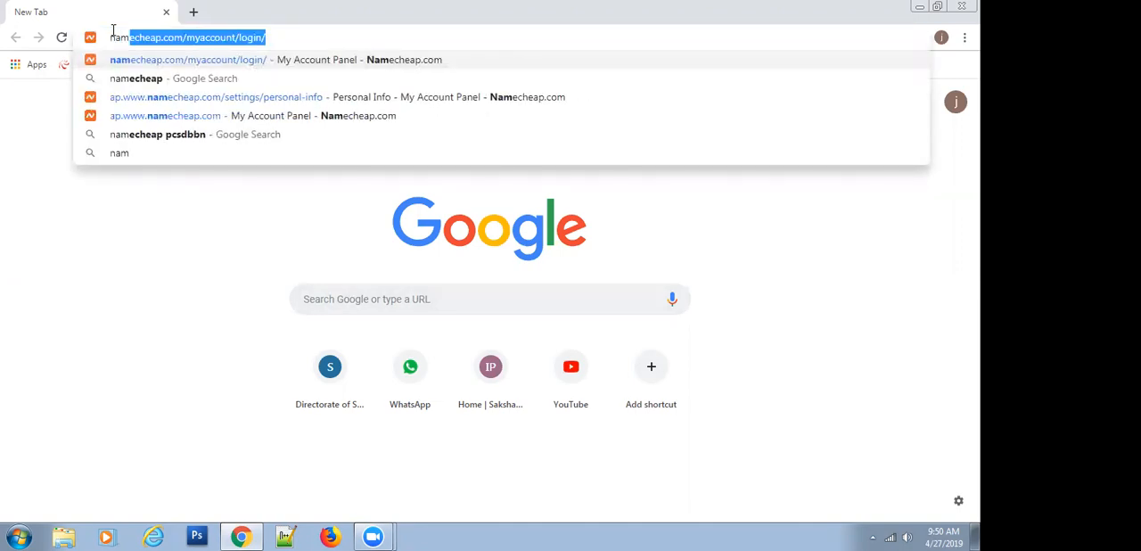
text(ec)
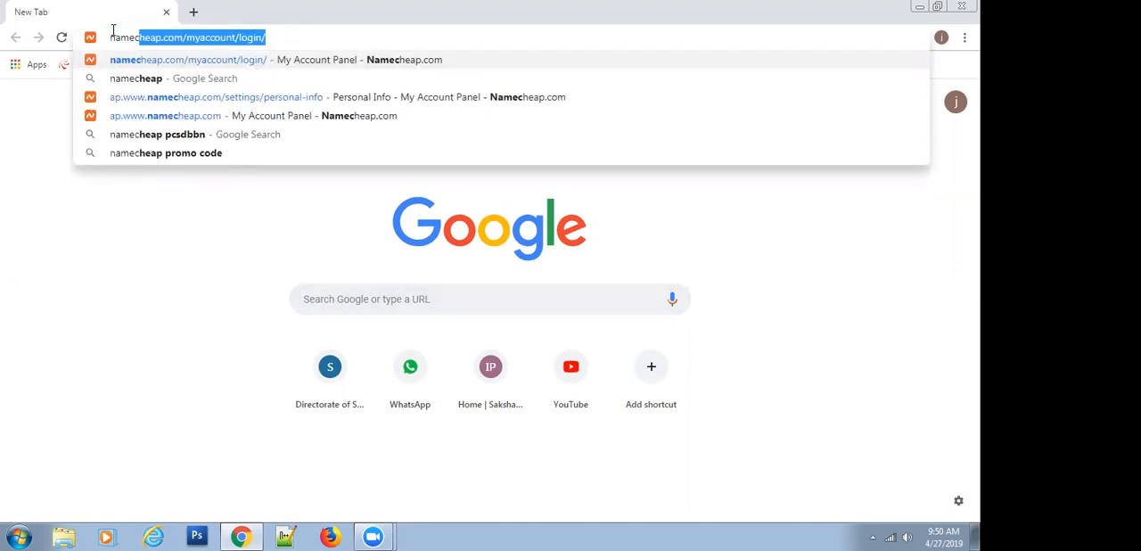
text(heap)
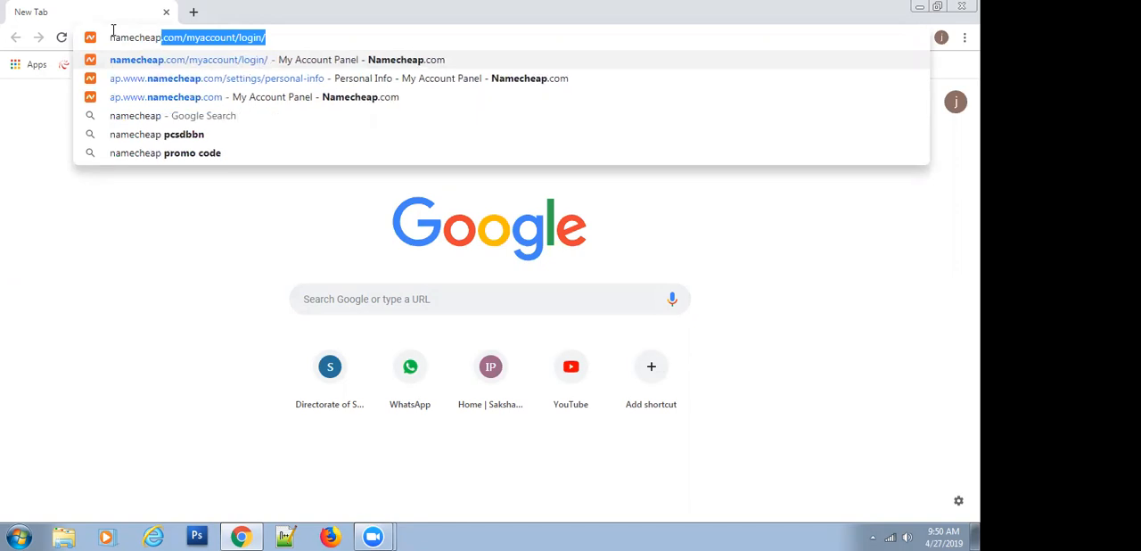
double_click(168, 39)
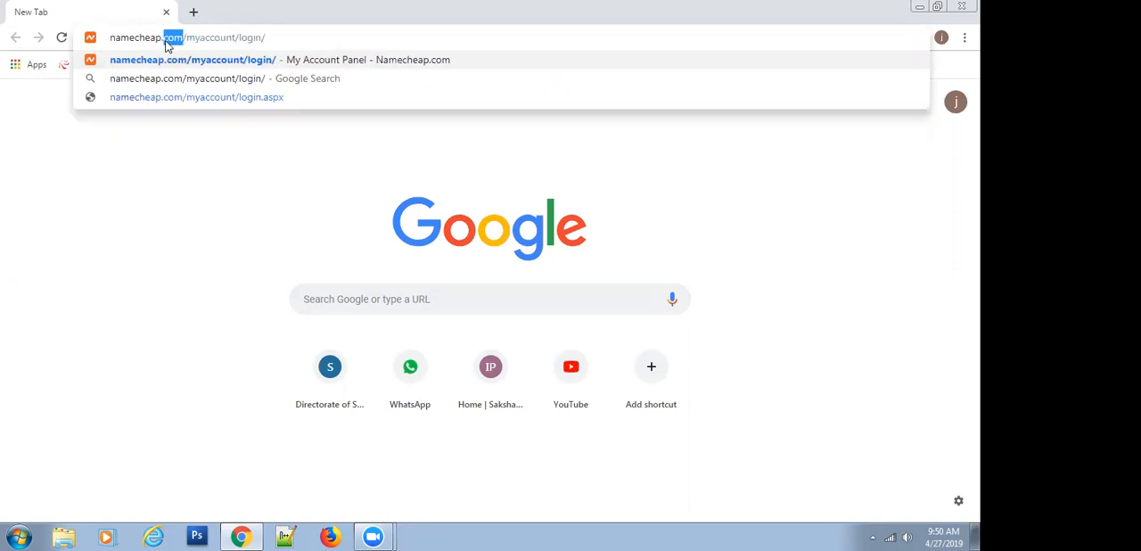
drag(166, 42, 186, 39)
click(242, 39)
click(575, 150)
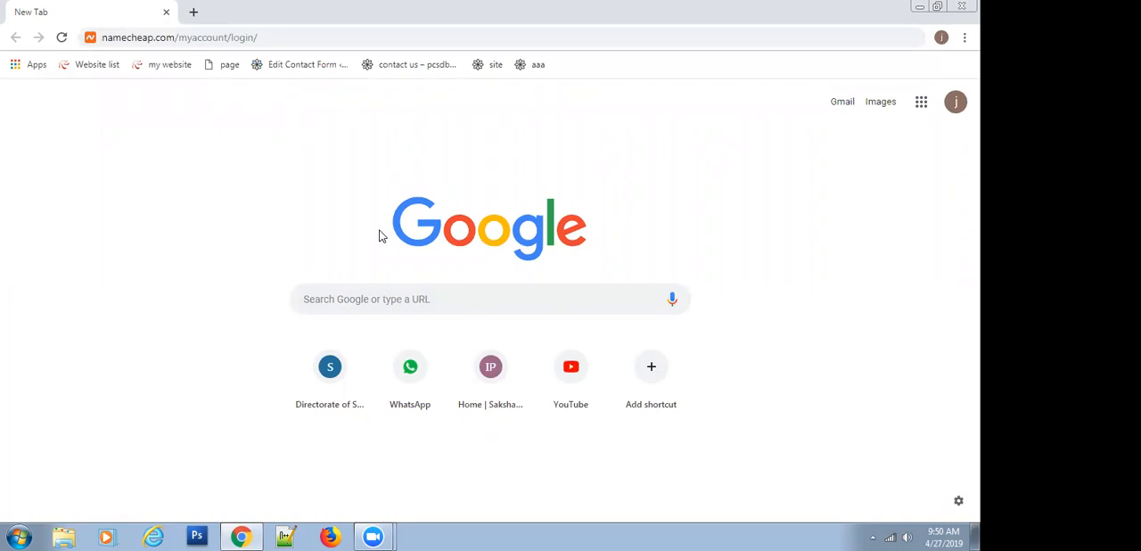
click(264, 32)
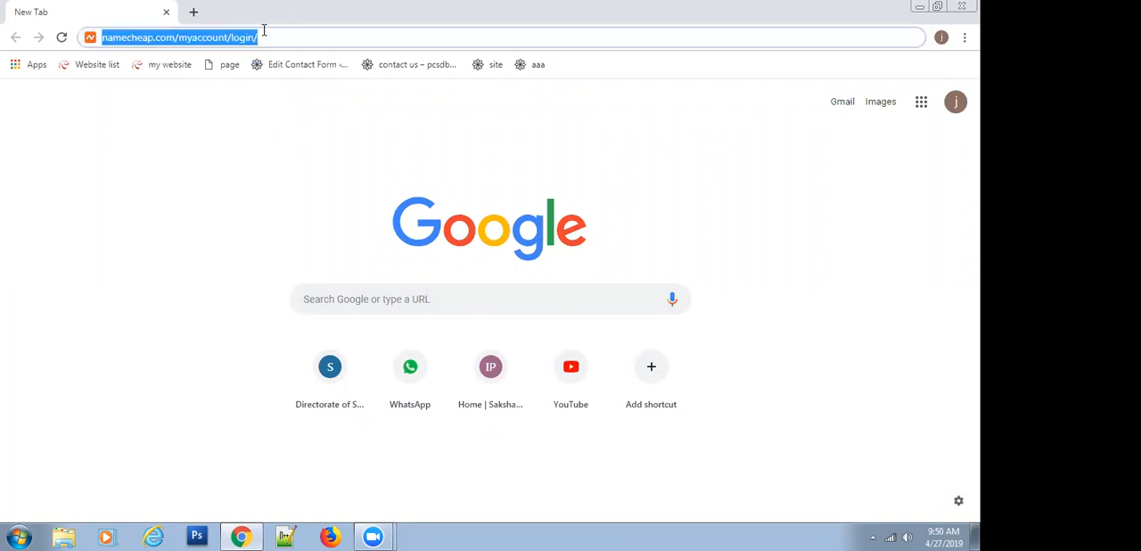
key(BackSpace)
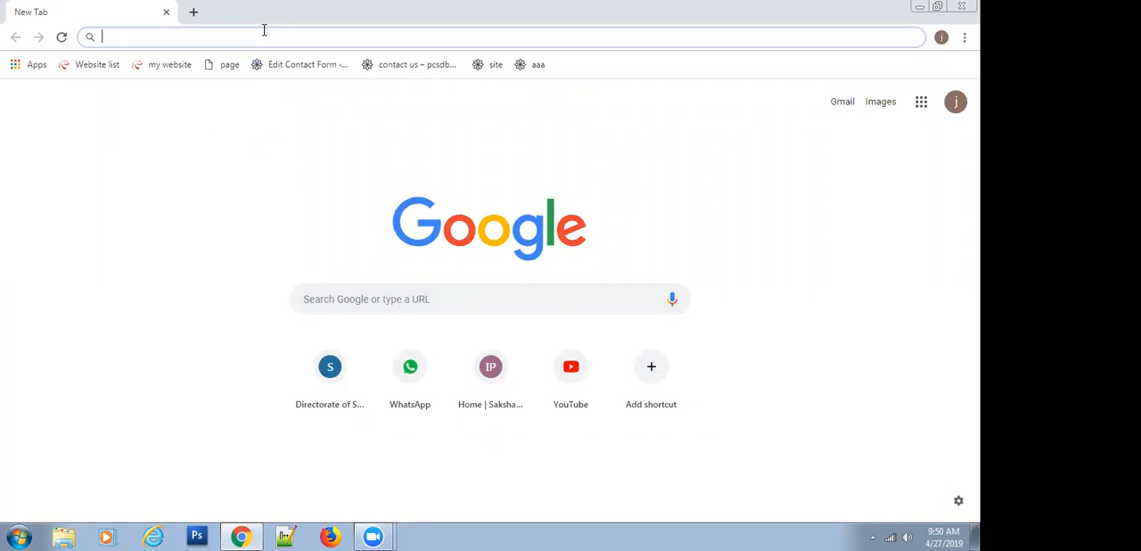
Search Google for namecheap and open the official Namecheap site from the results
text(name)
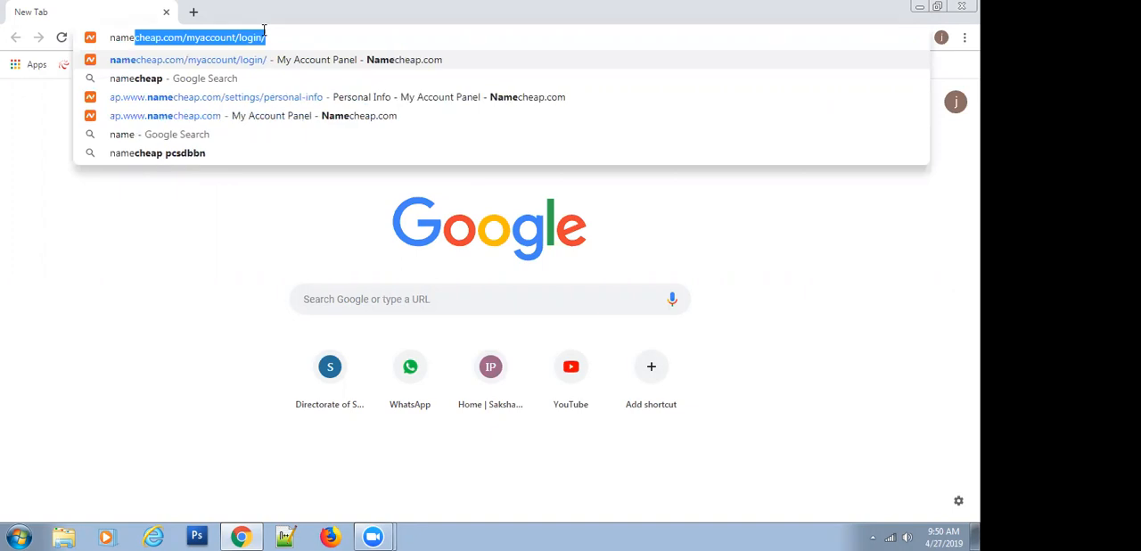
click(166, 78)
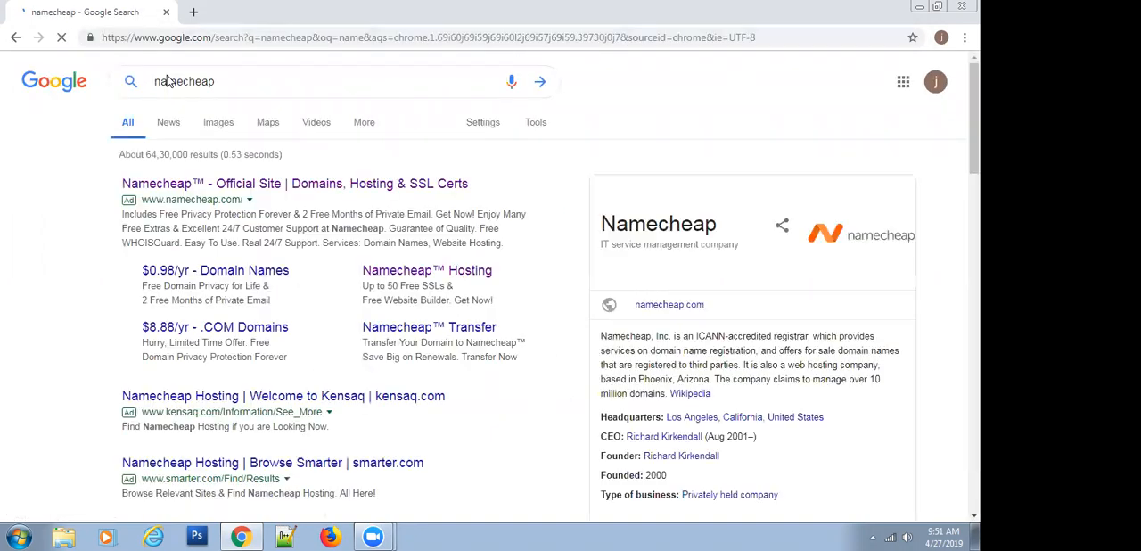
click(253, 187)
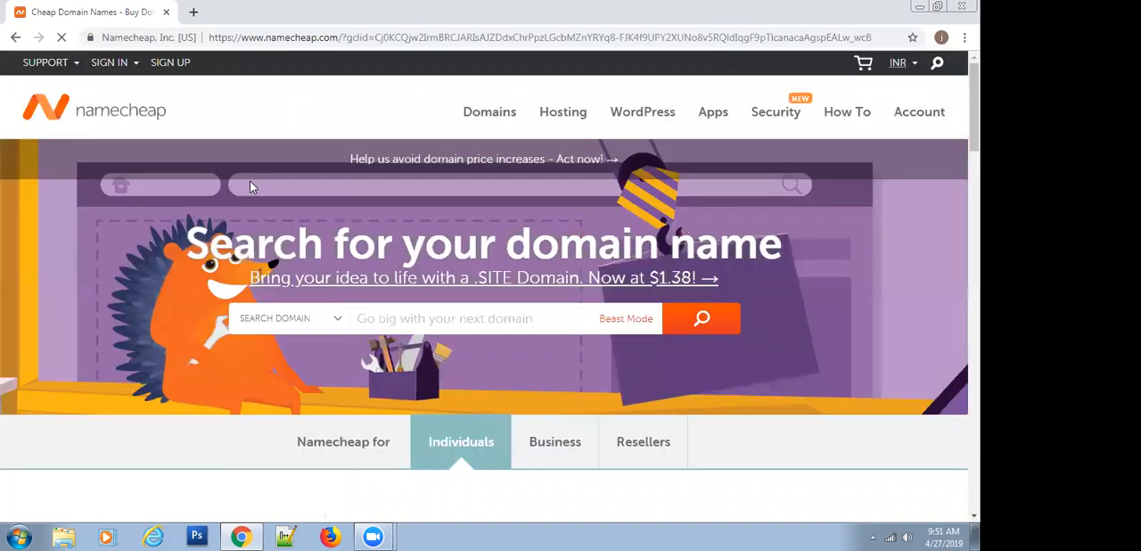
Submit the Namecheap sign-in form with the account username and the account password
mouse_move(111, 69)
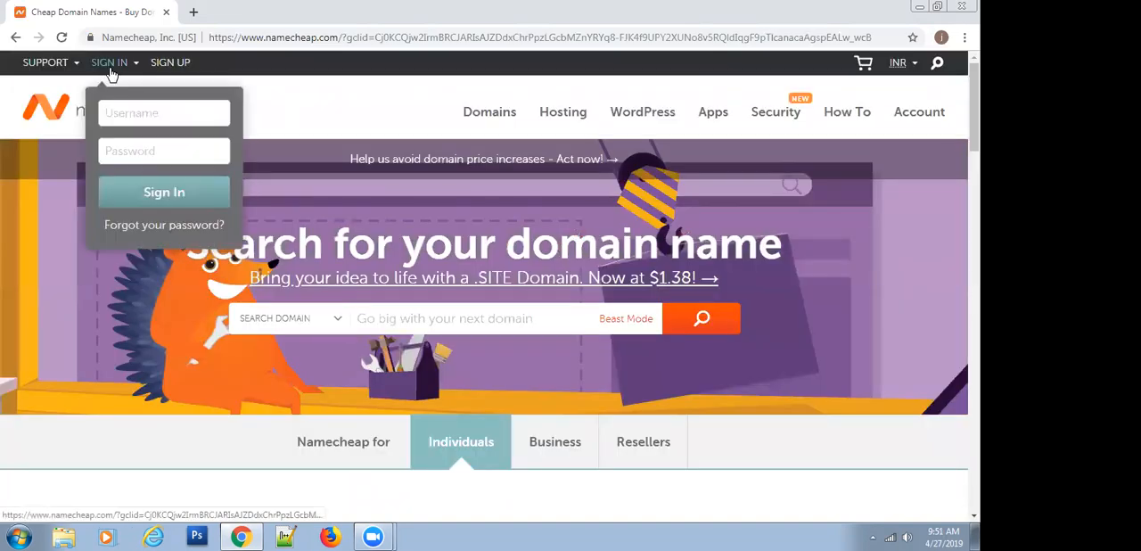
click(136, 113)
click(148, 147)
click(153, 154)
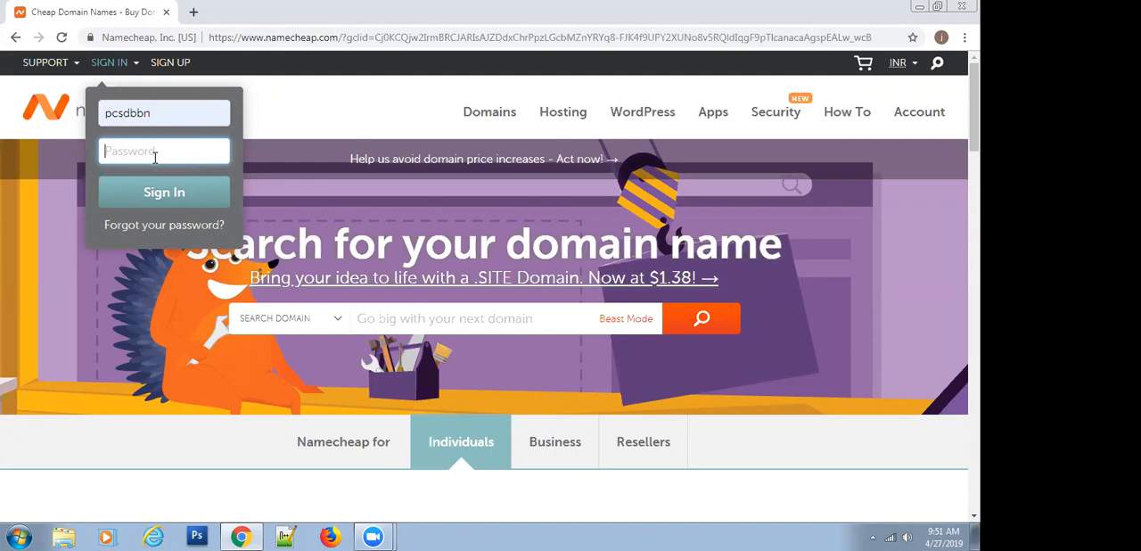
key(Return)
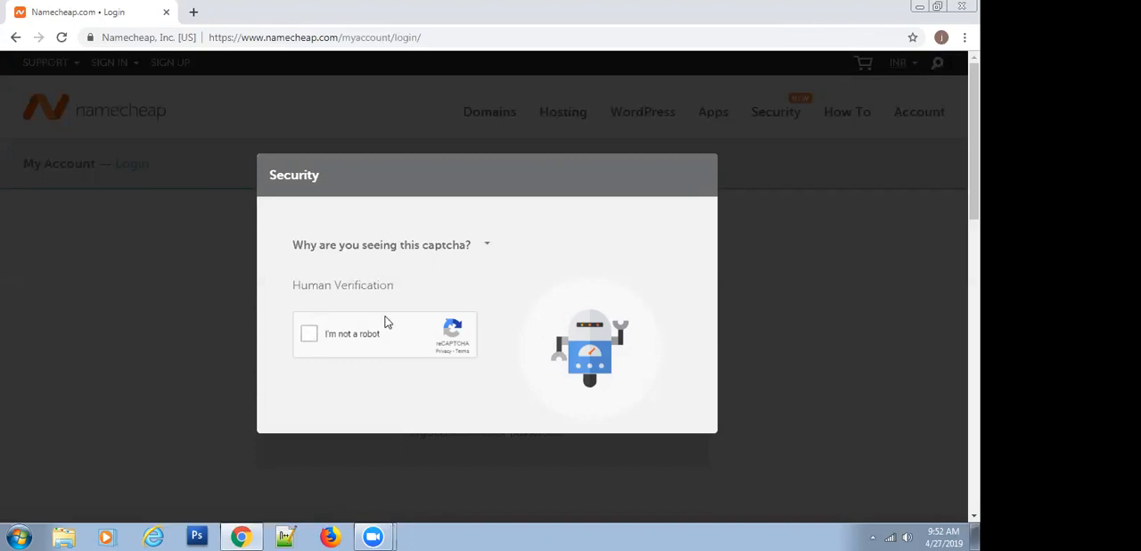
Complete the human verification by selecting images with stairs, and continue with the login
click(312, 336)
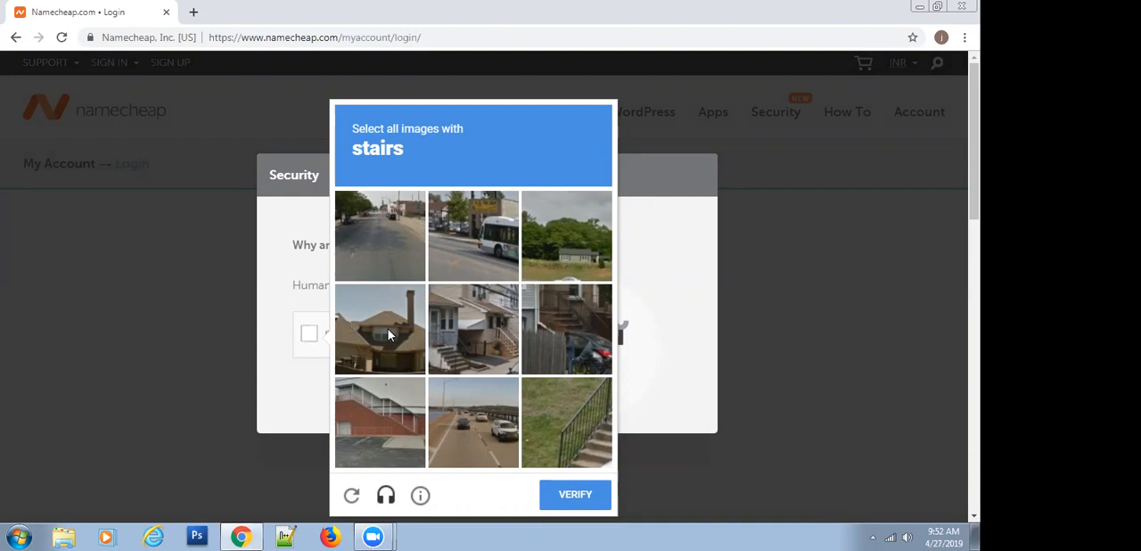
click(461, 327)
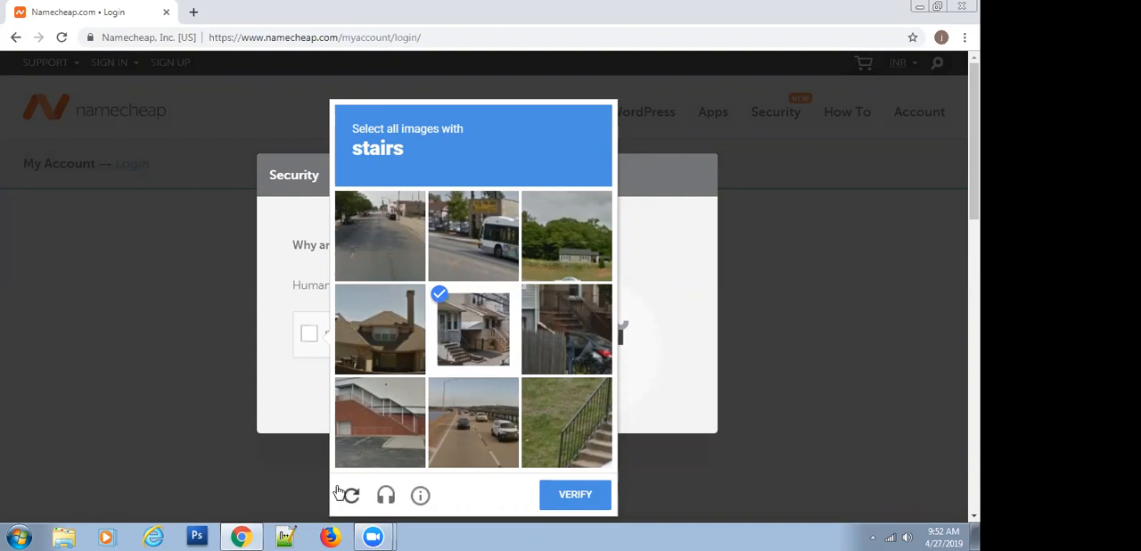
click(567, 449)
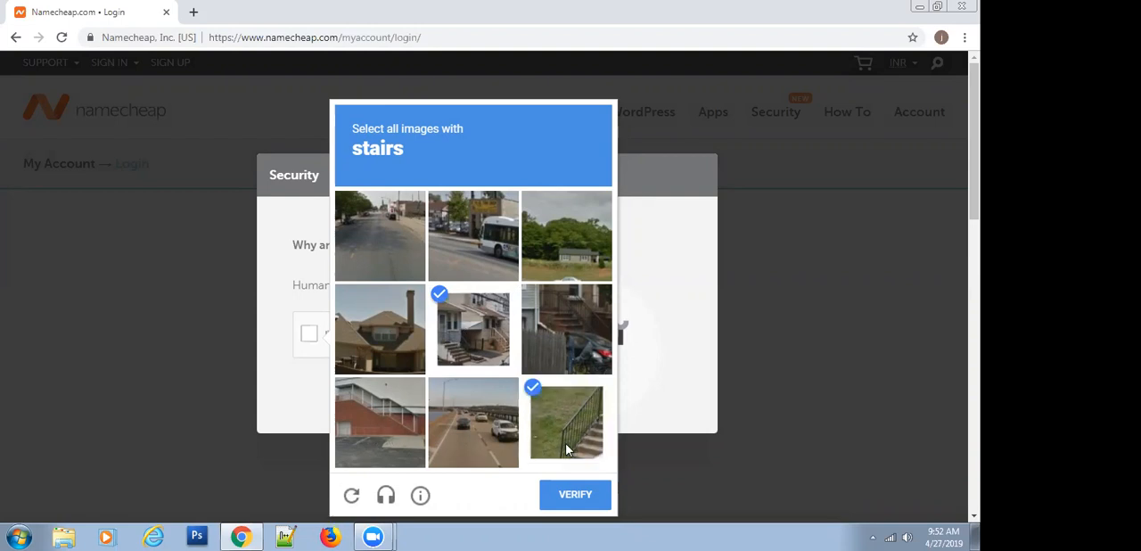
click(560, 317)
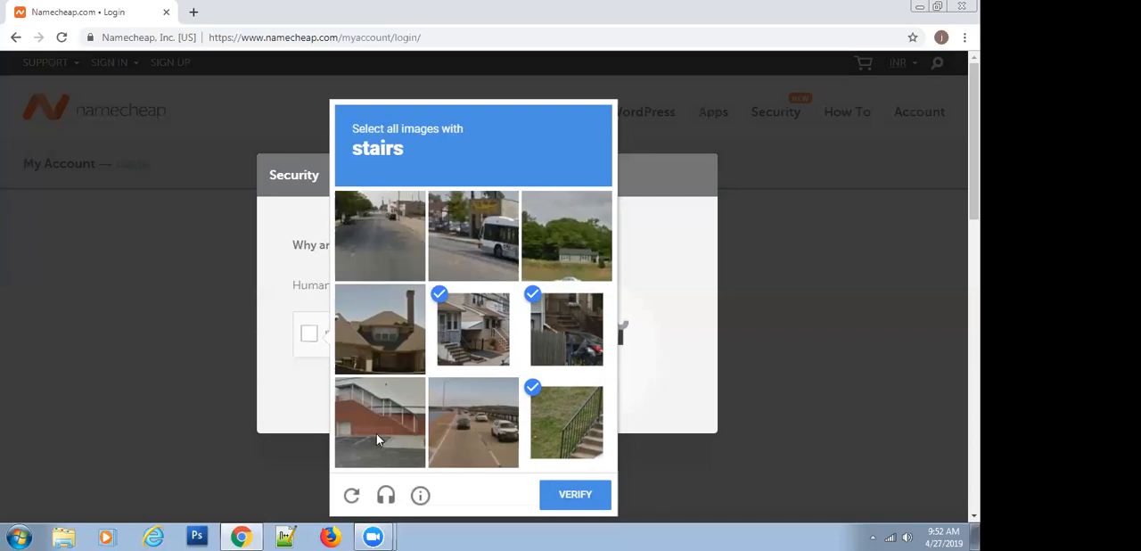
click(571, 504)
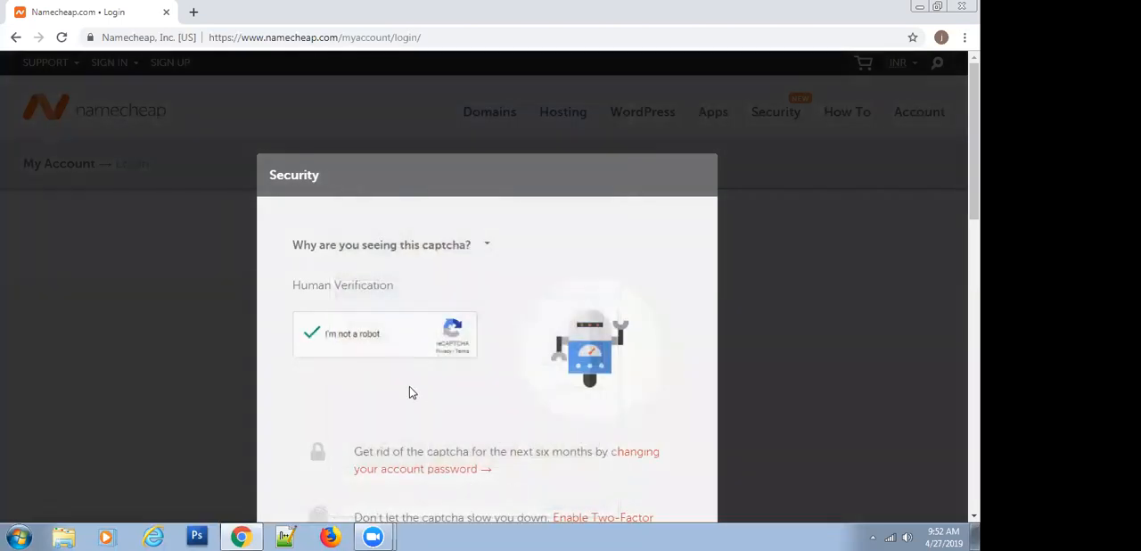
scroll(410, 387, down, 3)
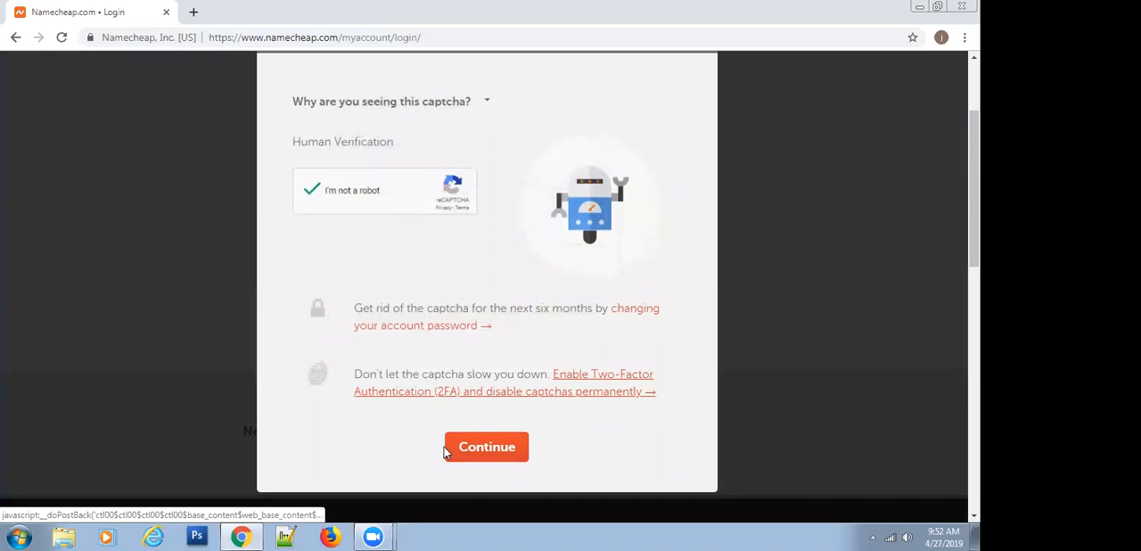
click(474, 454)
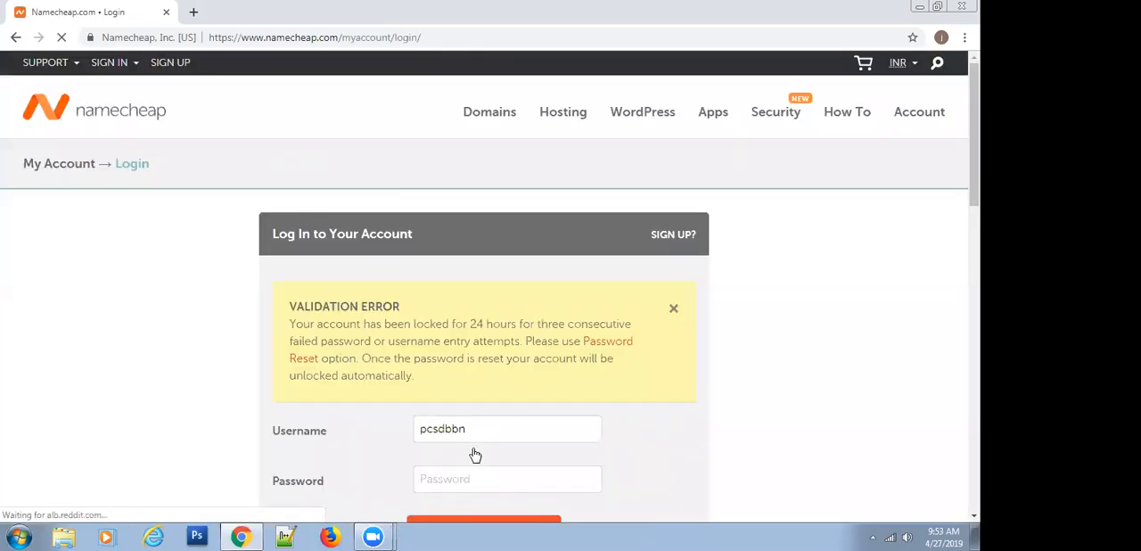
Open the Password Reset page from the validation error on the login form
click(451, 480)
scroll(450, 479, down, 3)
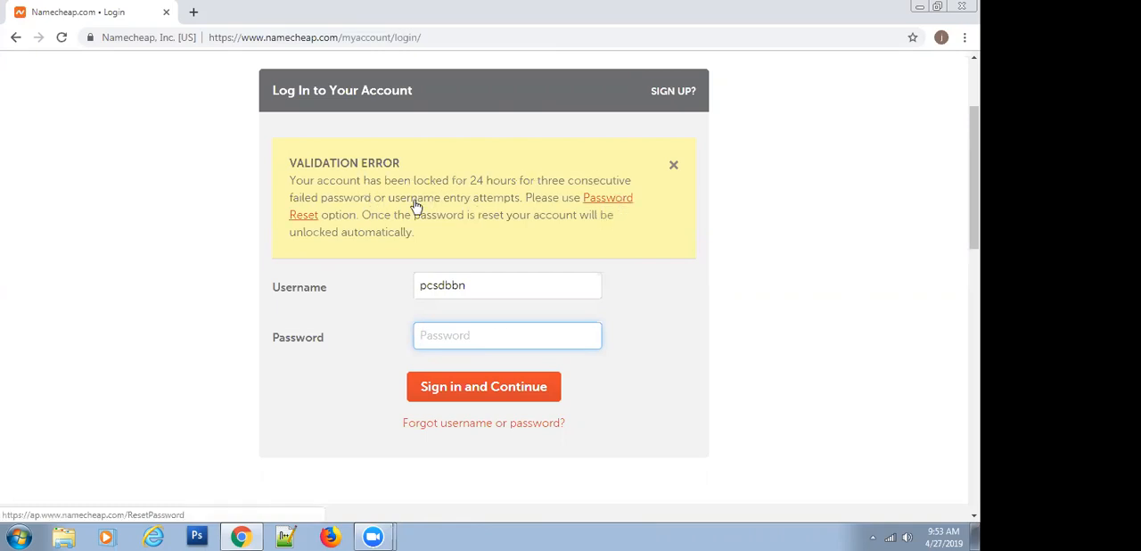
click(303, 220)
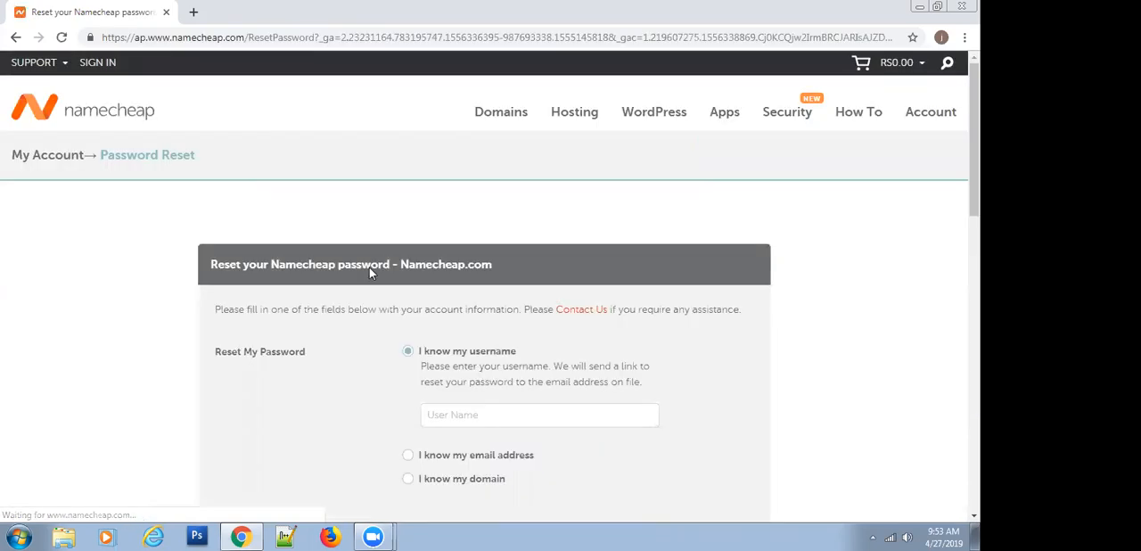
Request a Namecheap password reset by entering the account username under "I know my username"
scroll(353, 352, down, 2)
click(455, 270)
text(pc)
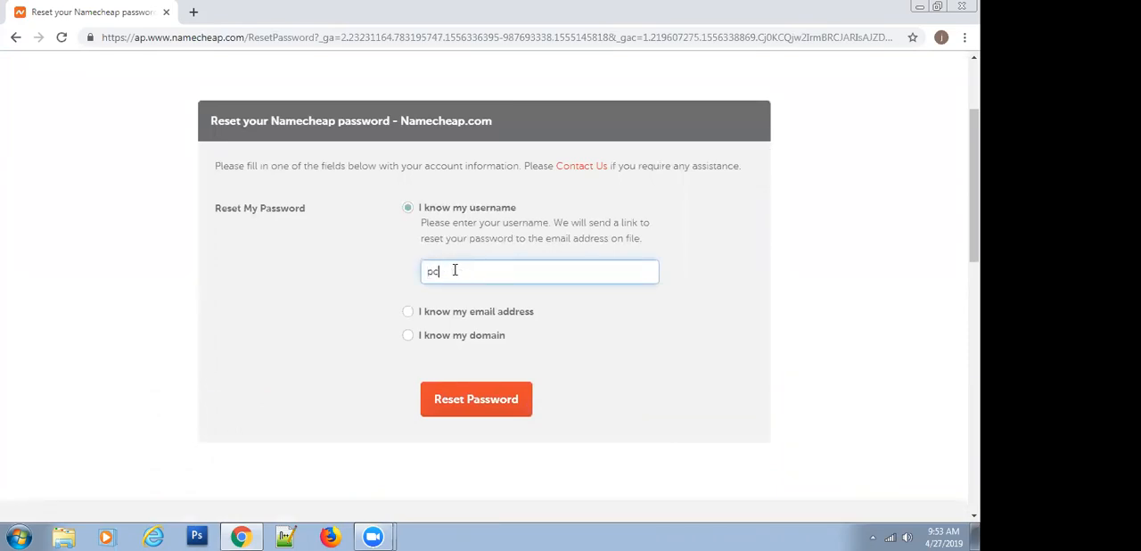
text(sdbaba)
key(BackSpace)
key(BackSpace)
key(BackSpace)
key(BackSpace)
text(bn)
click(466, 398)
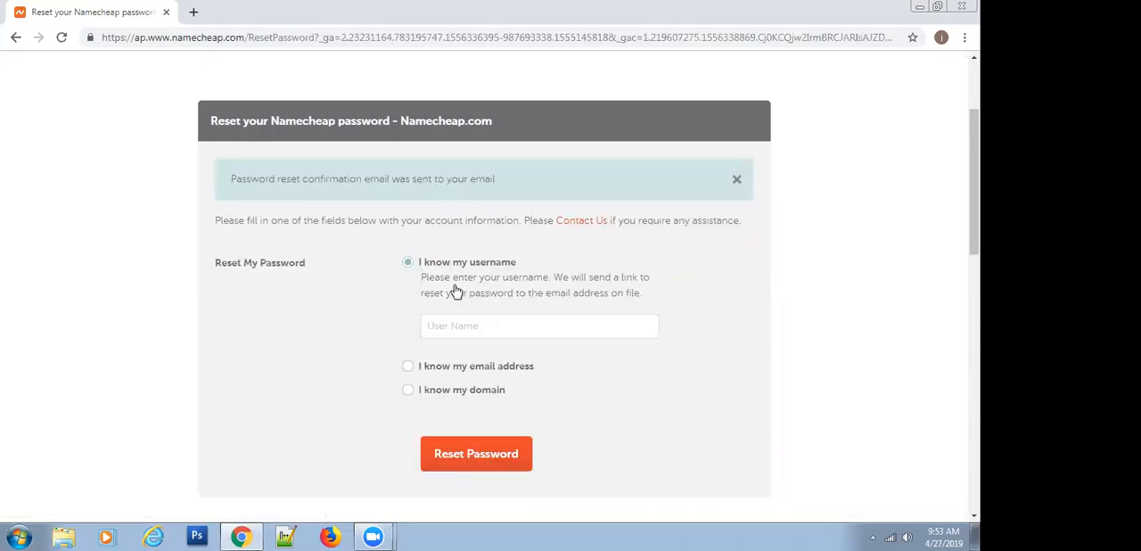
Open the Gmail inbox in a new browser tab and start adding another account
click(195, 13)
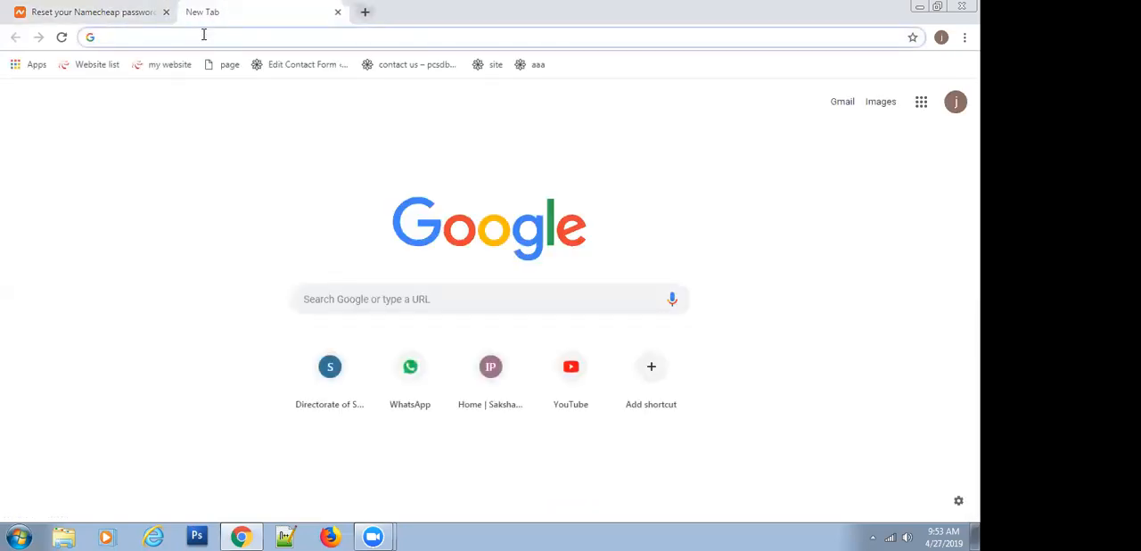
text(gmai)
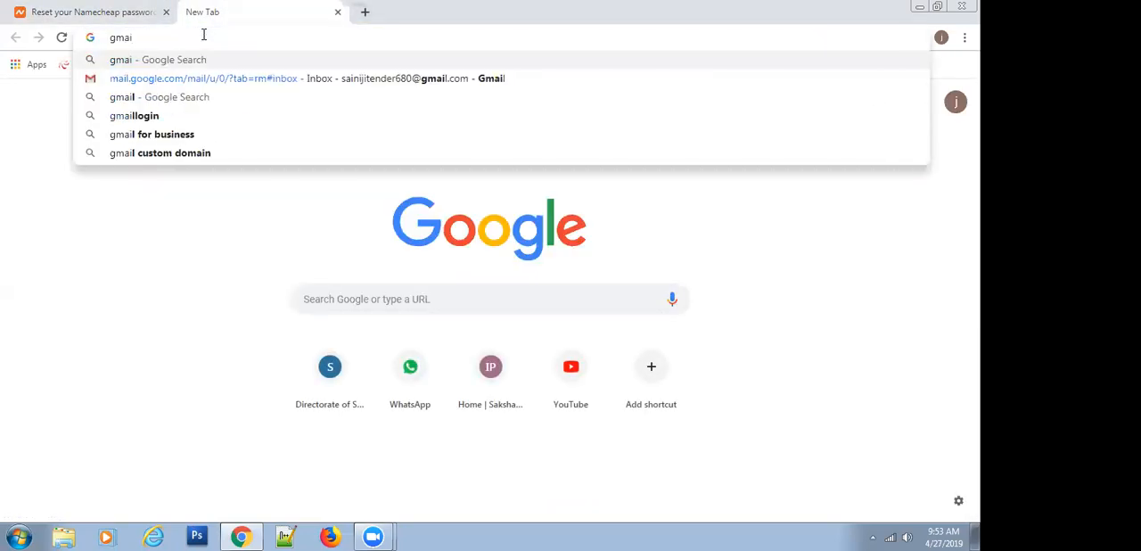
key(Down)
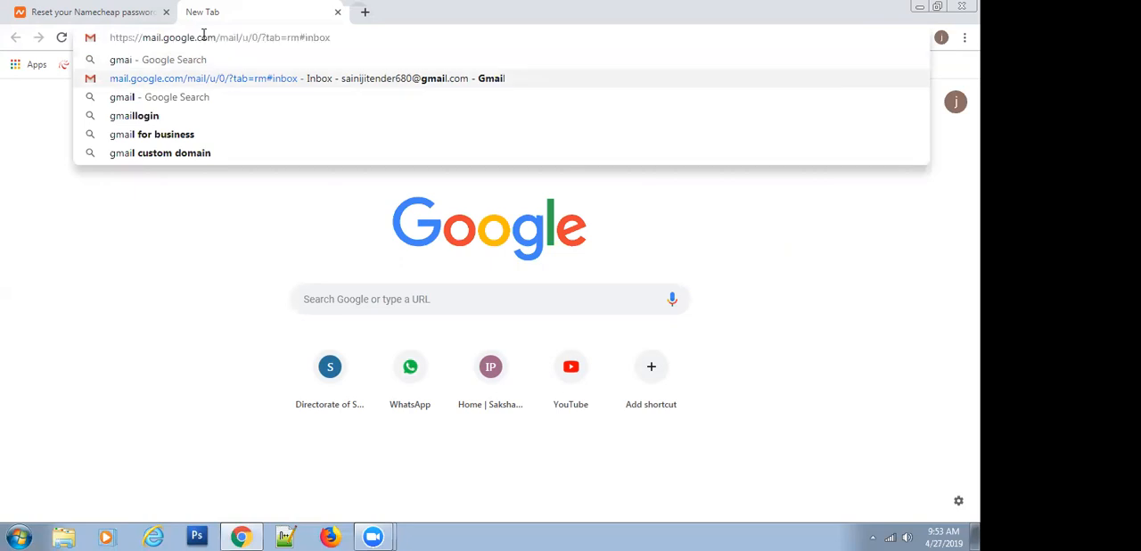
key(Return)
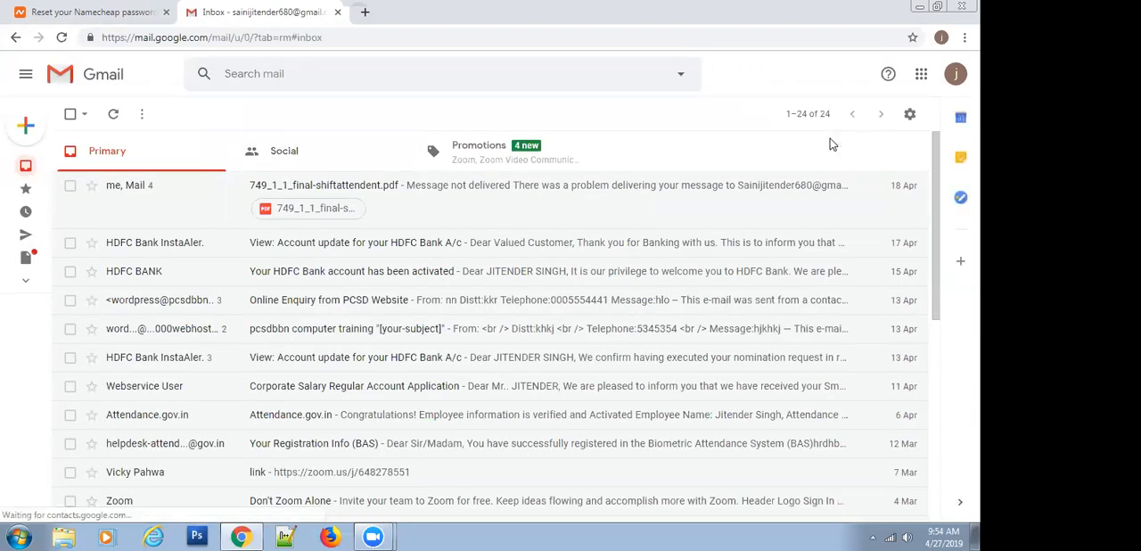
click(955, 76)
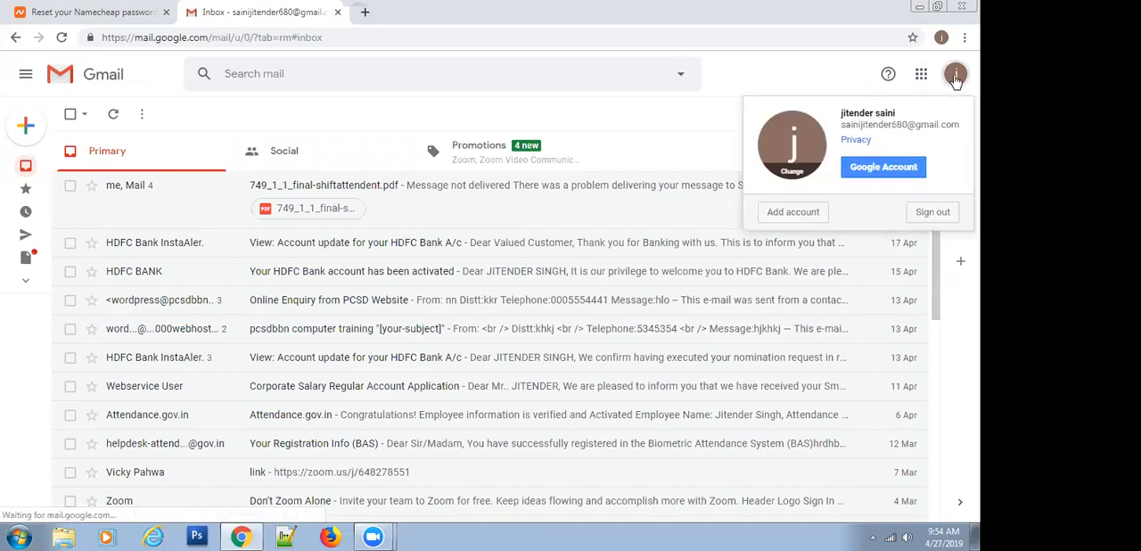
click(776, 214)
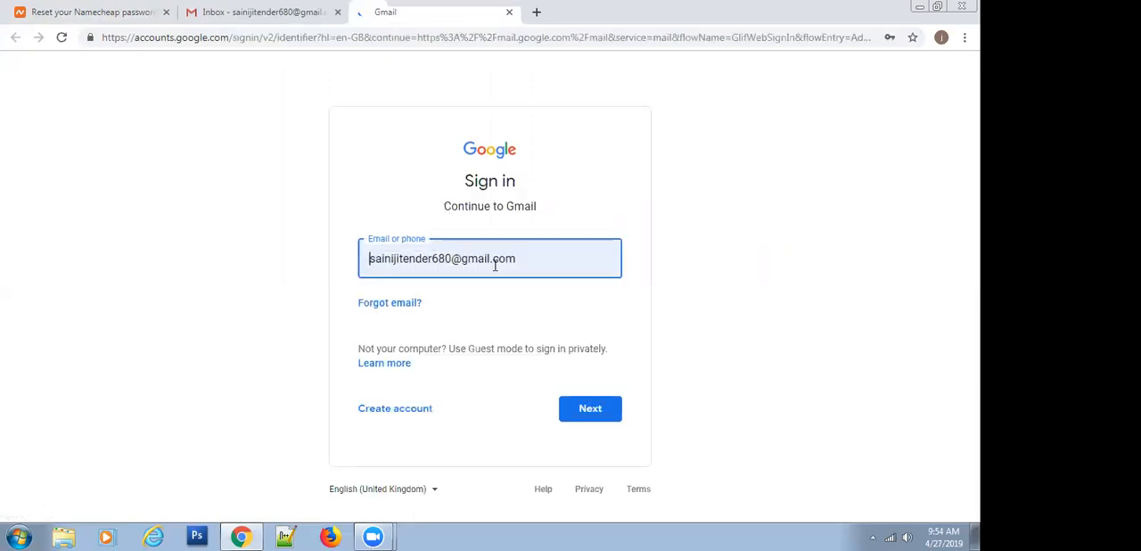
Replace the prefilled sign-in address with the other Gmail account's e-mail address and continue to the password page
drag(530, 264, 345, 274)
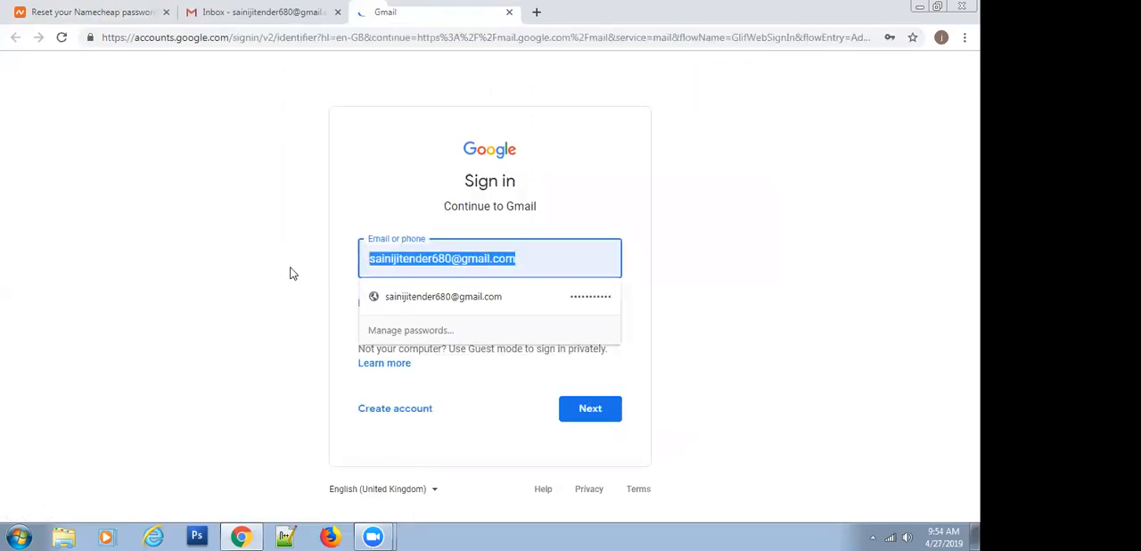
text(pcsd)
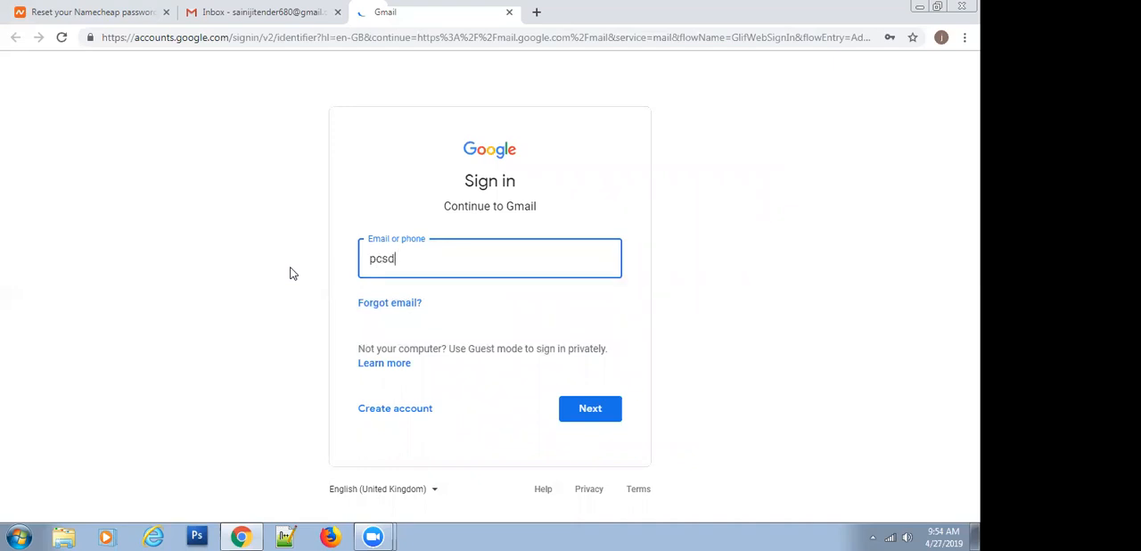
key(BackSpace)
key(BackSpace)
key(BackSpace)
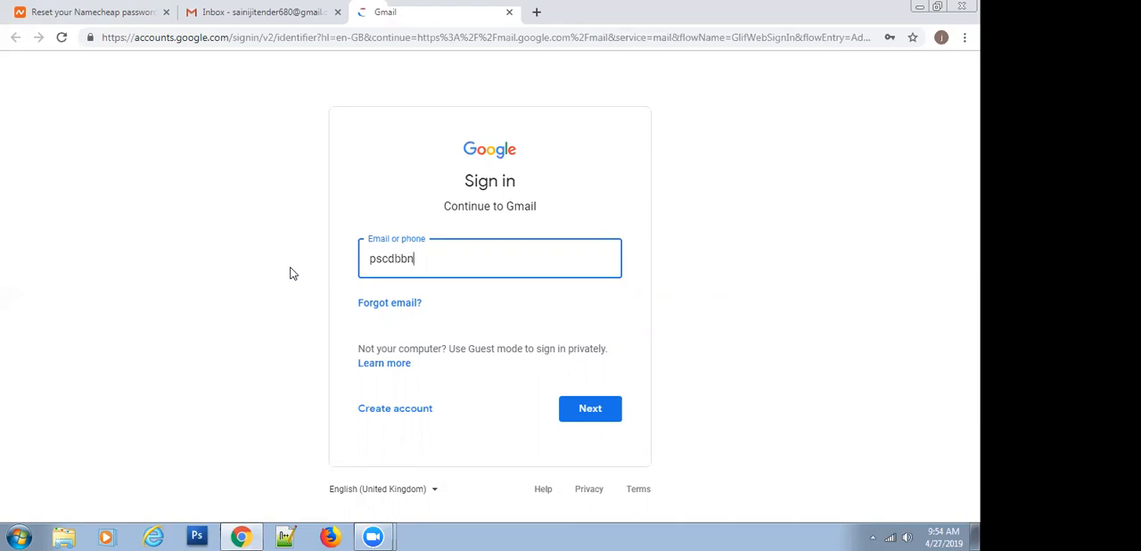
click(389, 258)
key(BackSpace)
key(BackSpace)
key(BackSpace)
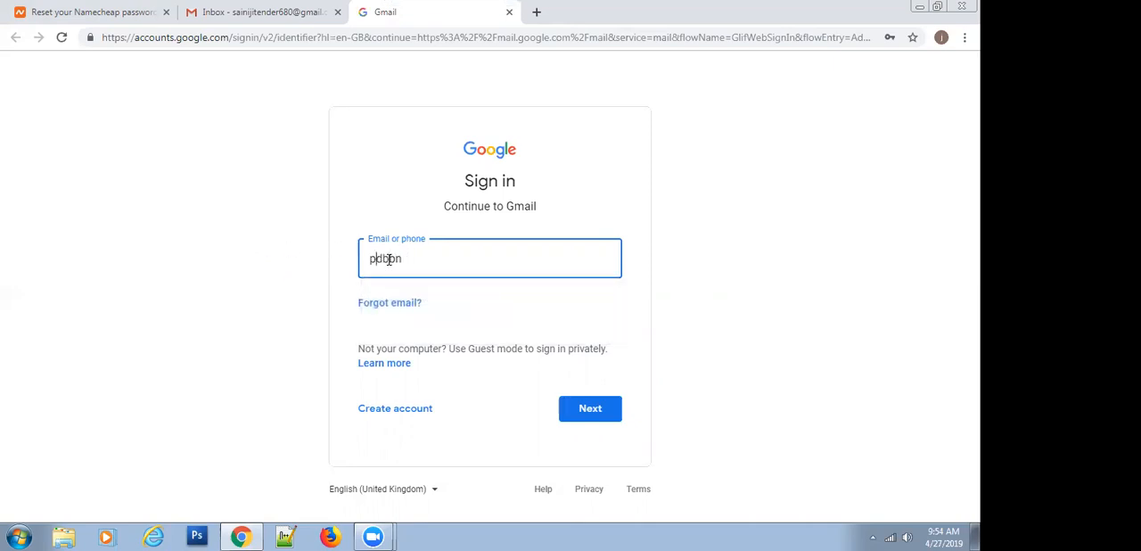
click(415, 258)
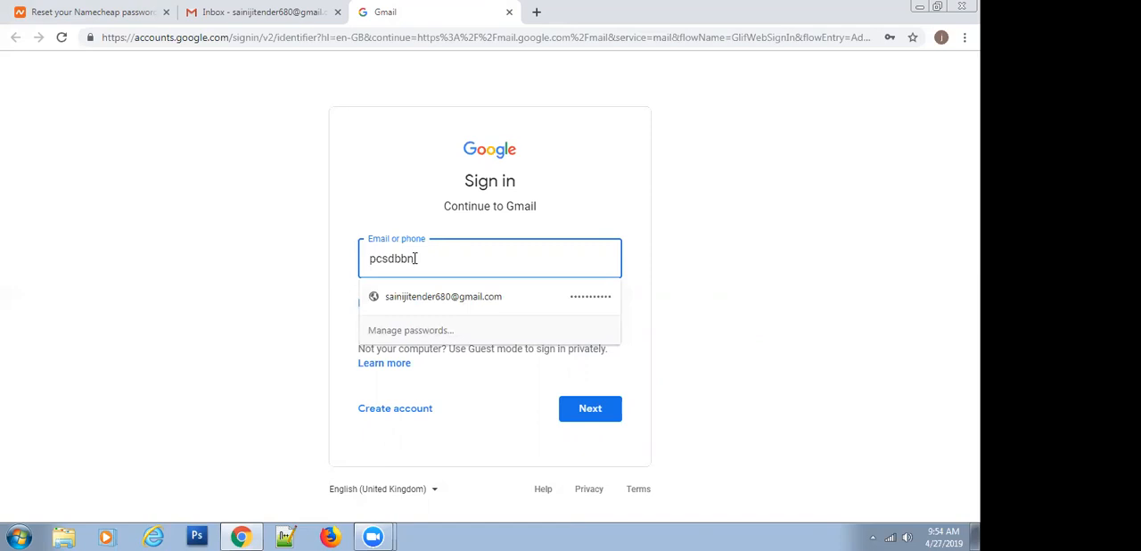
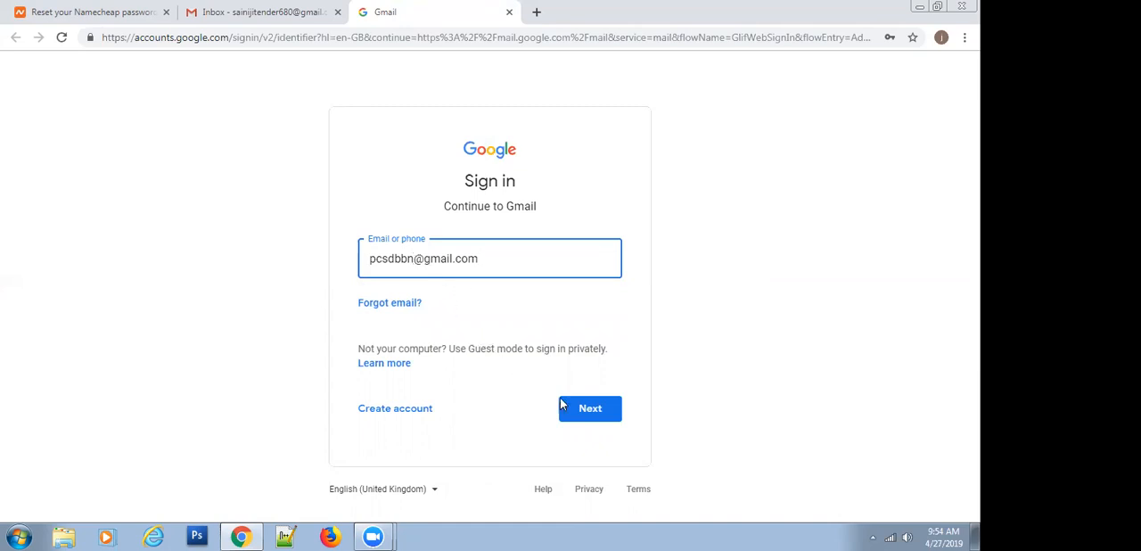
click(587, 409)
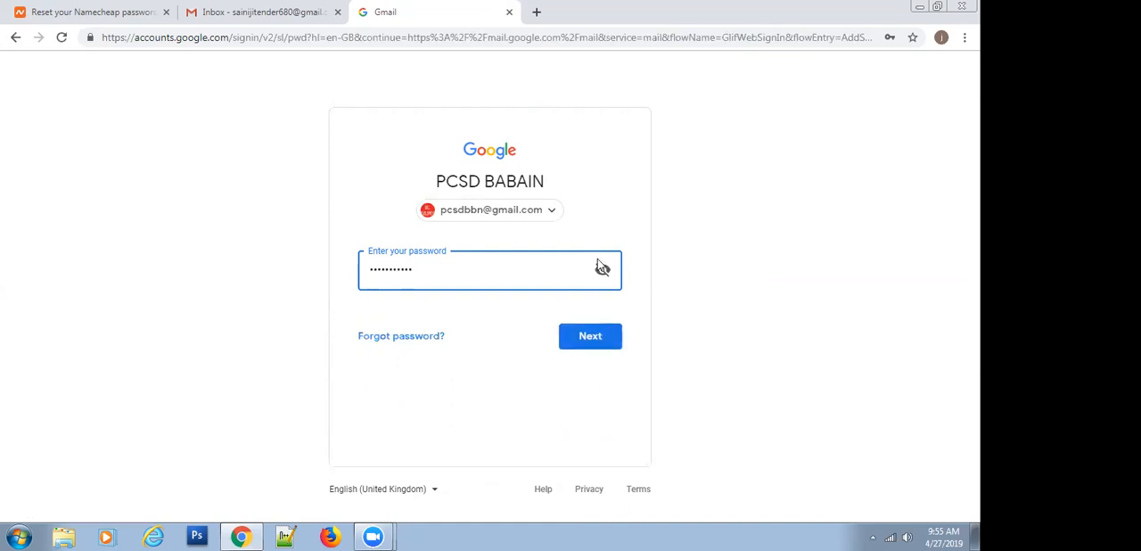
Try to sign in to the Gmail account by submitting the account password
click(581, 352)
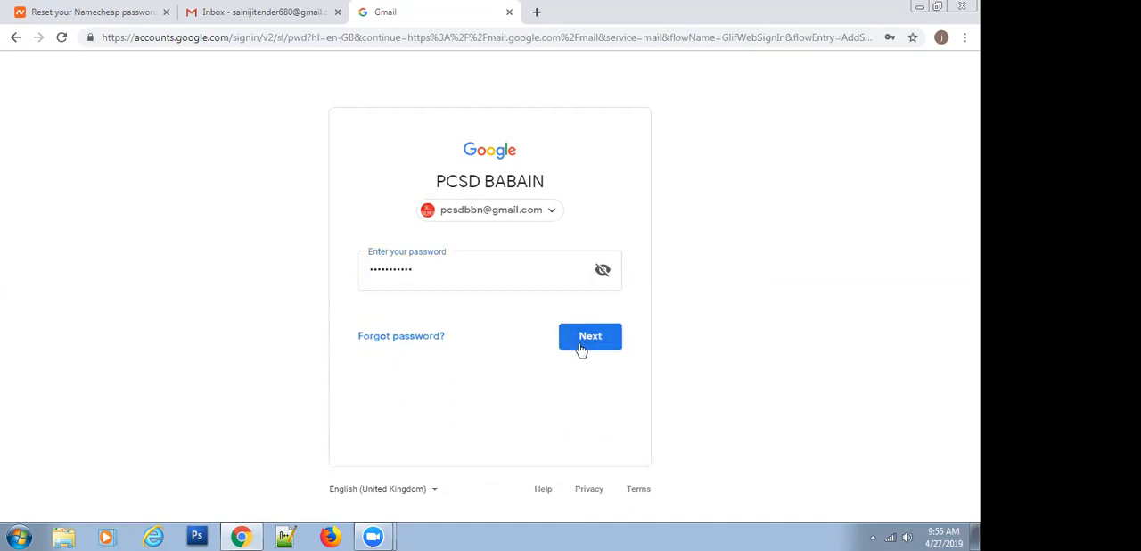
click(385, 274)
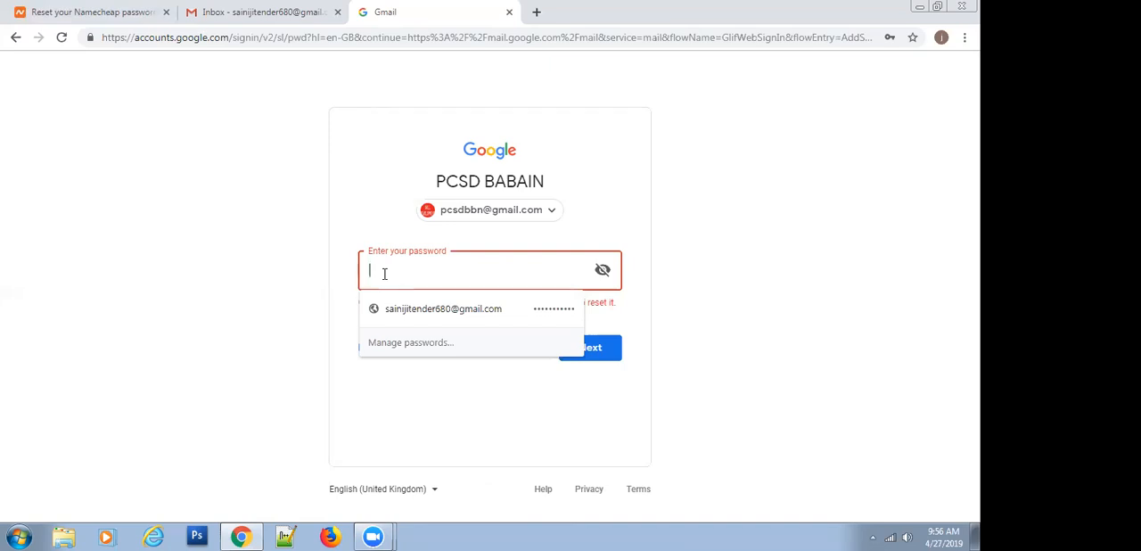
text(aaa)
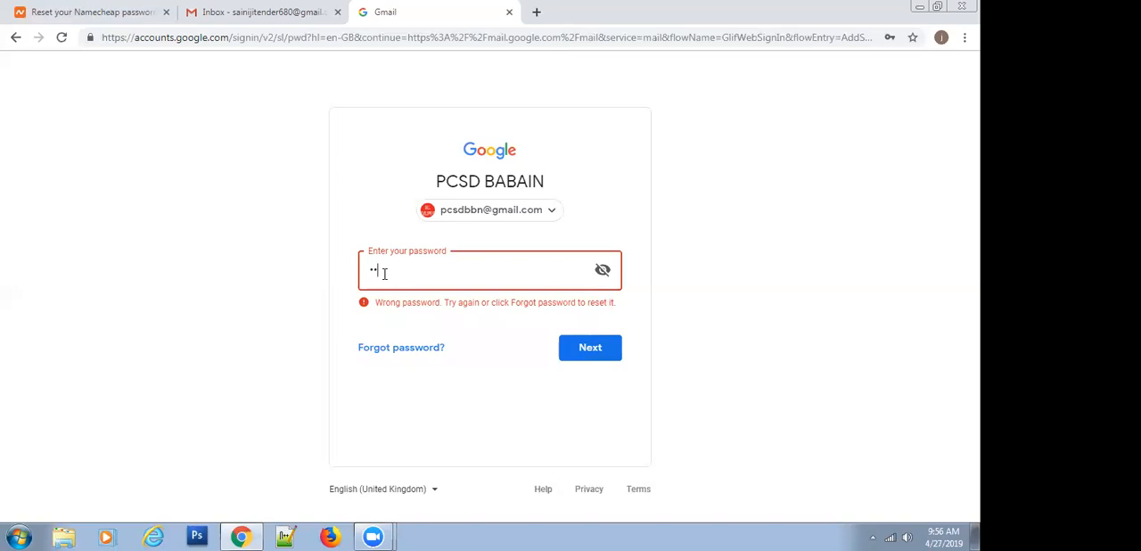
text(a)
text(a****)
click(574, 344)
Re-enter the Gmail account's password and sign in to its inbox
text(••••••••)
click(575, 346)
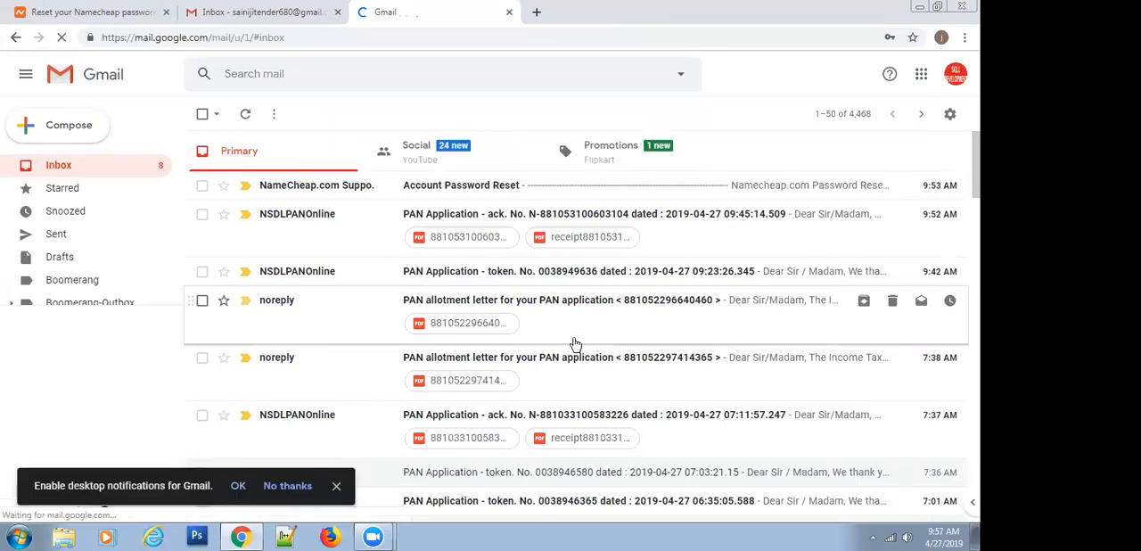
Open the Account Password Reset e-mail from NameCheap.com Support and follow its reset link
click(449, 186)
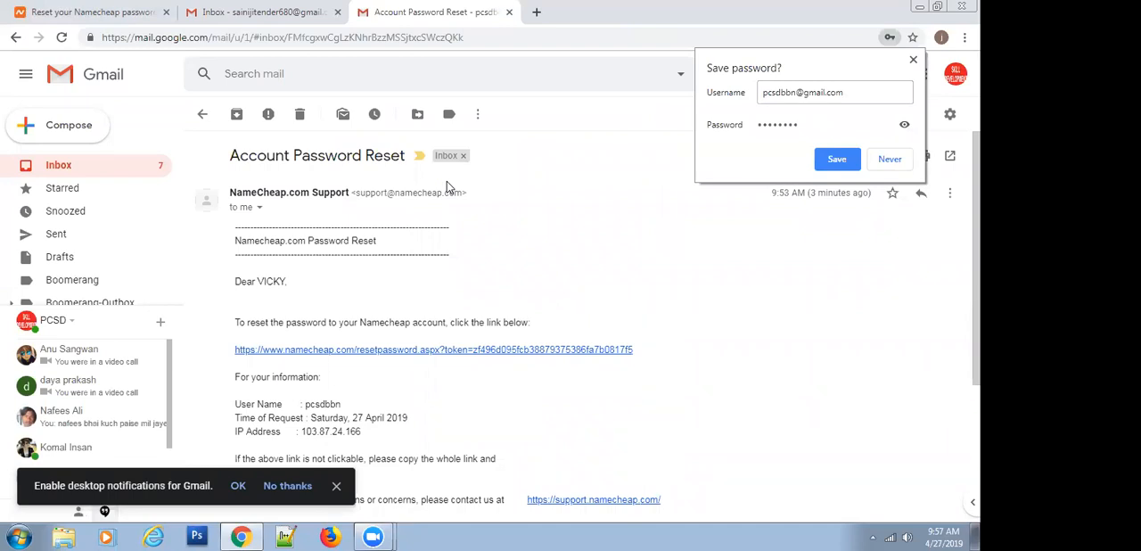
click(290, 351)
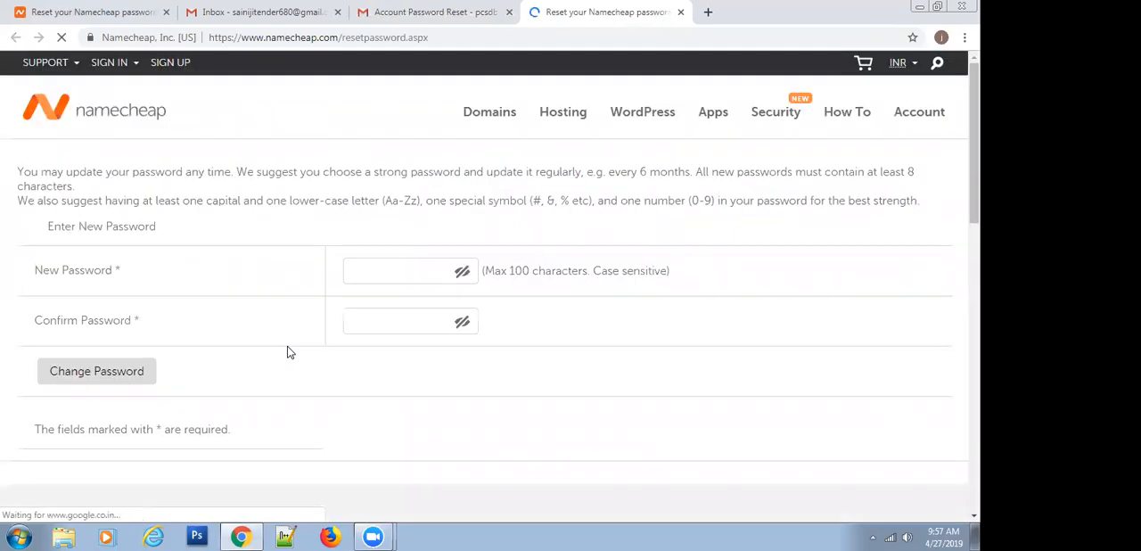
Try to change the Namecheap password by entering and confirming a six-character new password
click(382, 268)
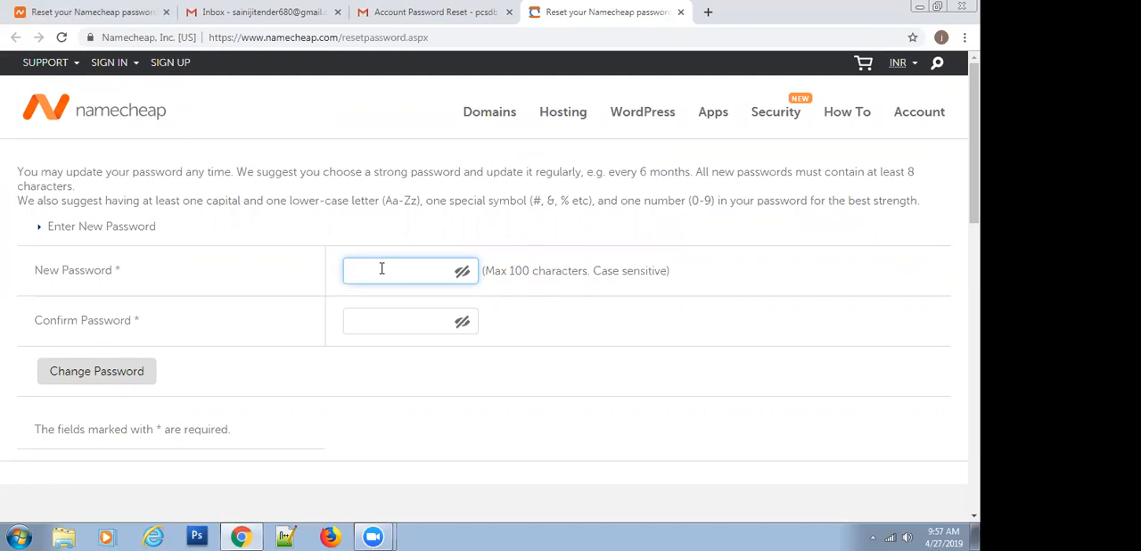
text(••••••)
click(388, 321)
text(••••)
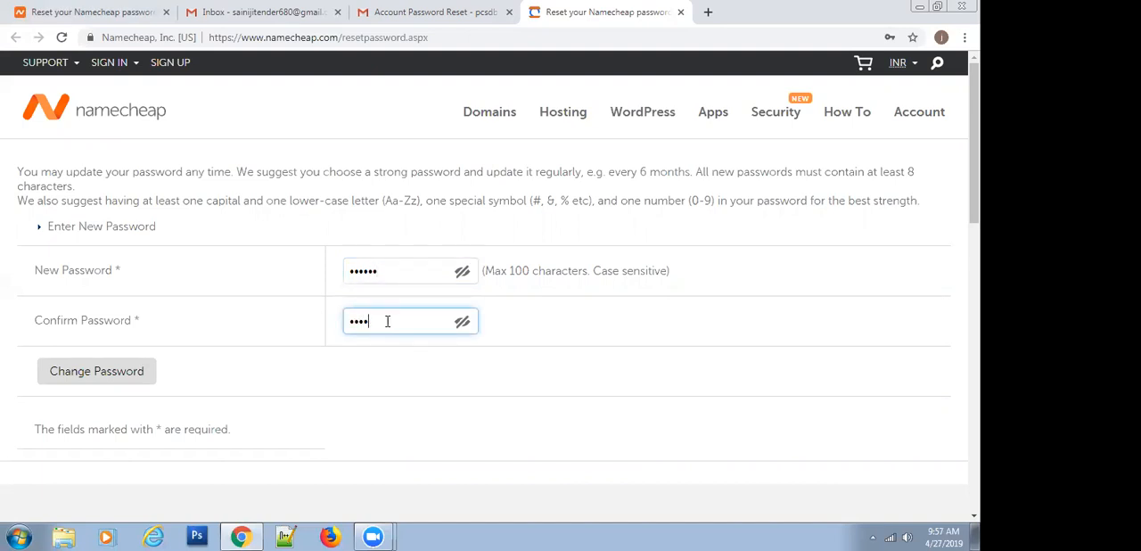
text(••)
click(102, 372)
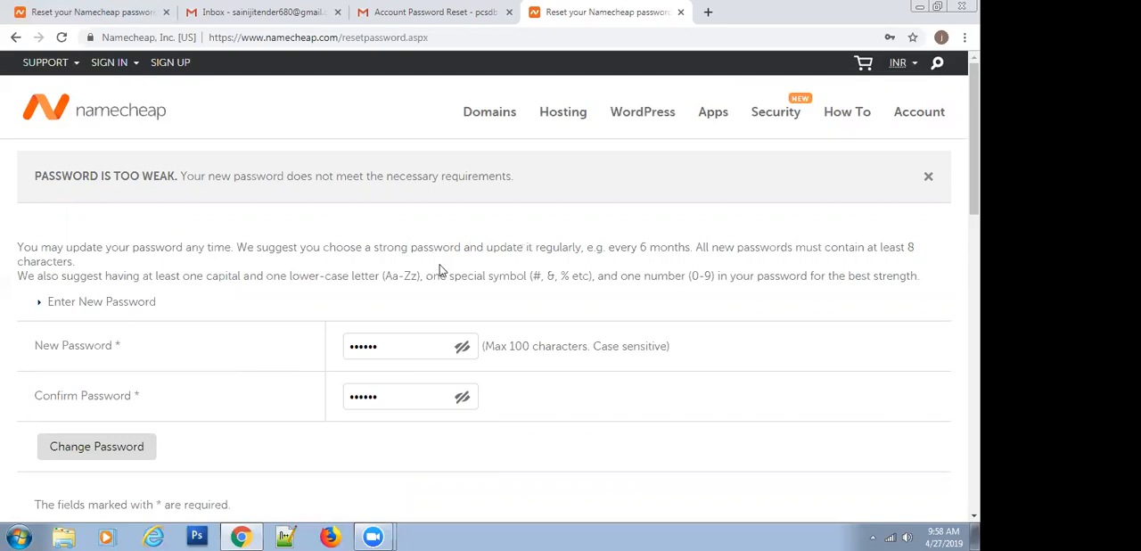
Replace the entry under New Password with a longer, eight-character password
click(384, 347)
key(BackSpace)
key(BackSpace)
key(BackSpace)
key(BackSpace)
key(BackSpace)
key(BackSpace)
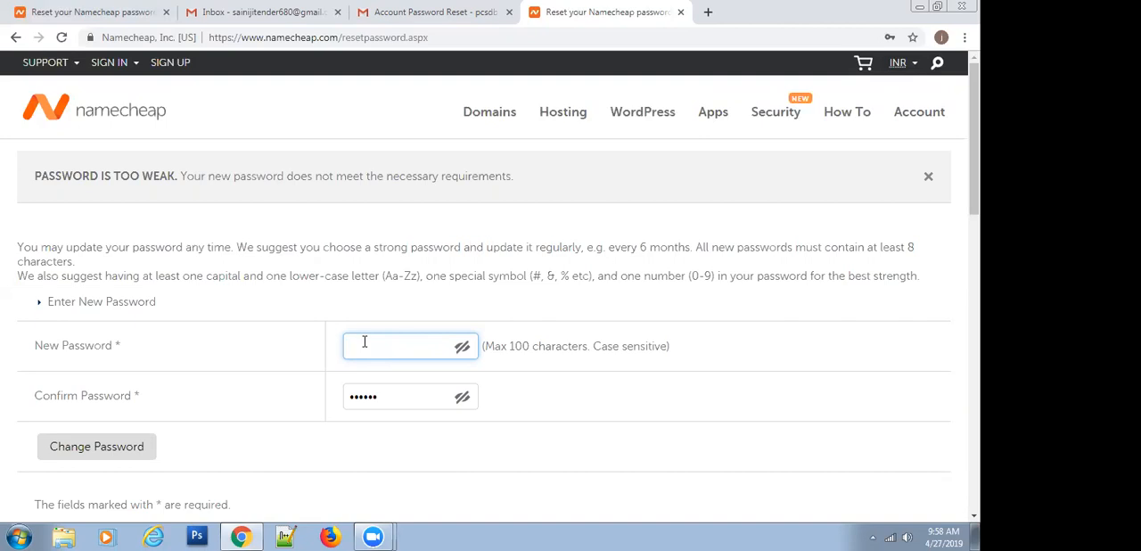
text(a)
key(BackSpace)
text(aaaa)
text(***)
text(*)
Replace the Confirm Password entry with the same new password and submit the password change
click(381, 396)
click(381, 395)
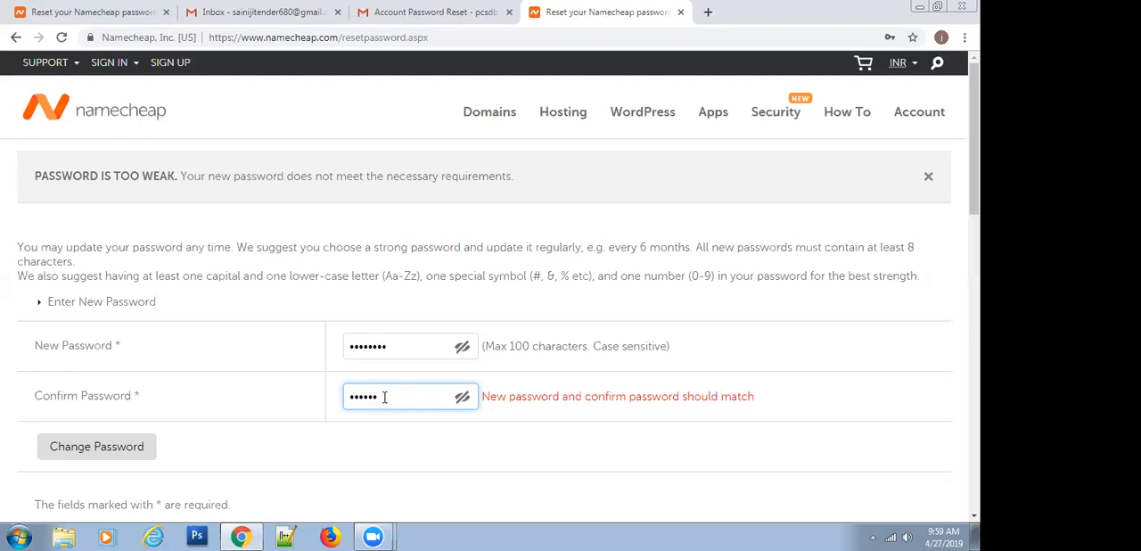
key(BackSpace)
key(BackSpace)
key(BackSpace)
key(BackSpace)
key(BackSpace)
click(94, 455)
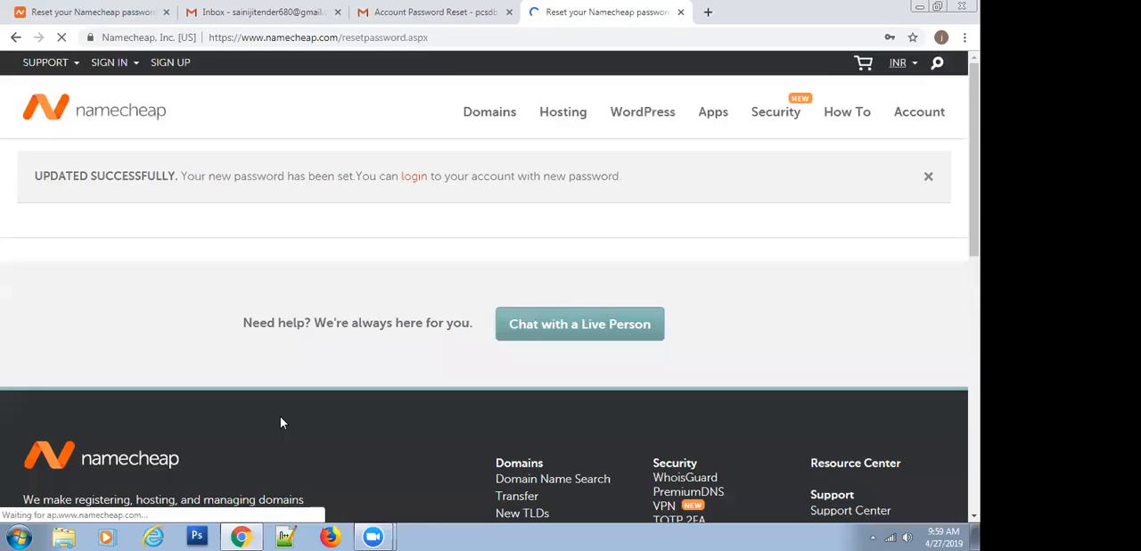
Open the Namecheap login page from the update message and fill in the saved account username
click(413, 178)
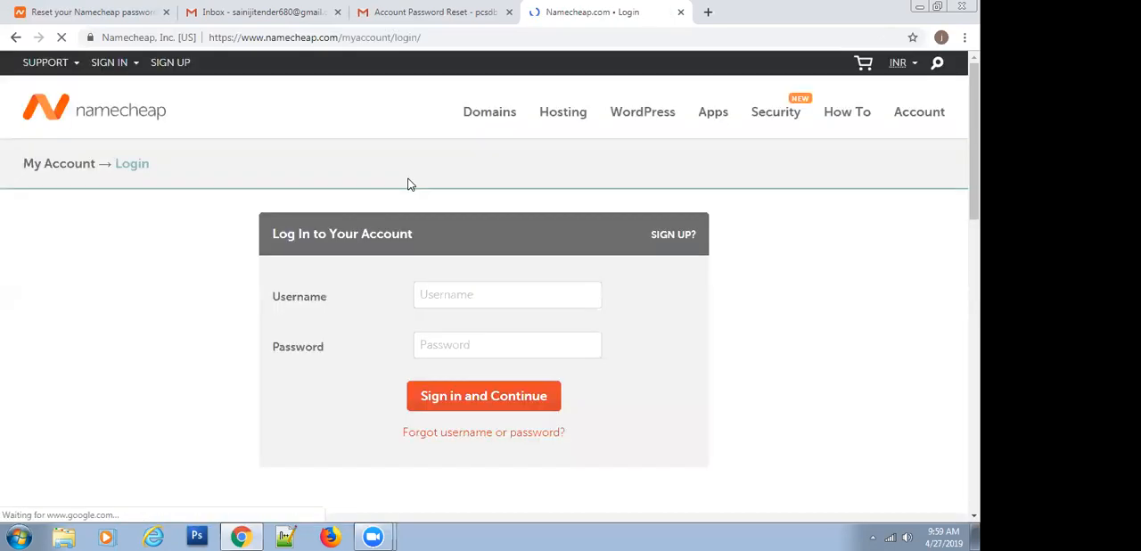
click(466, 304)
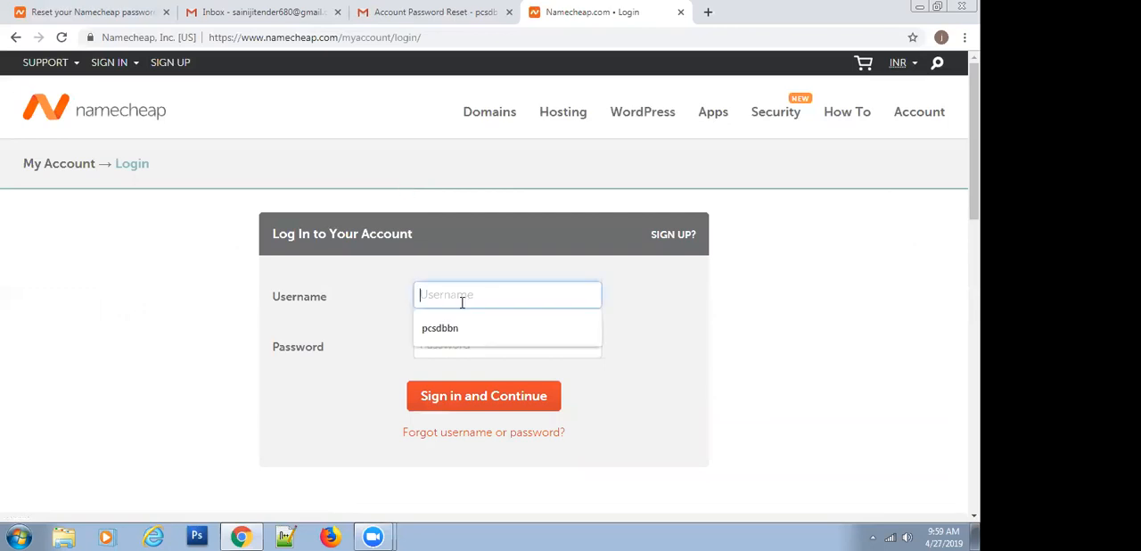
key(Down)
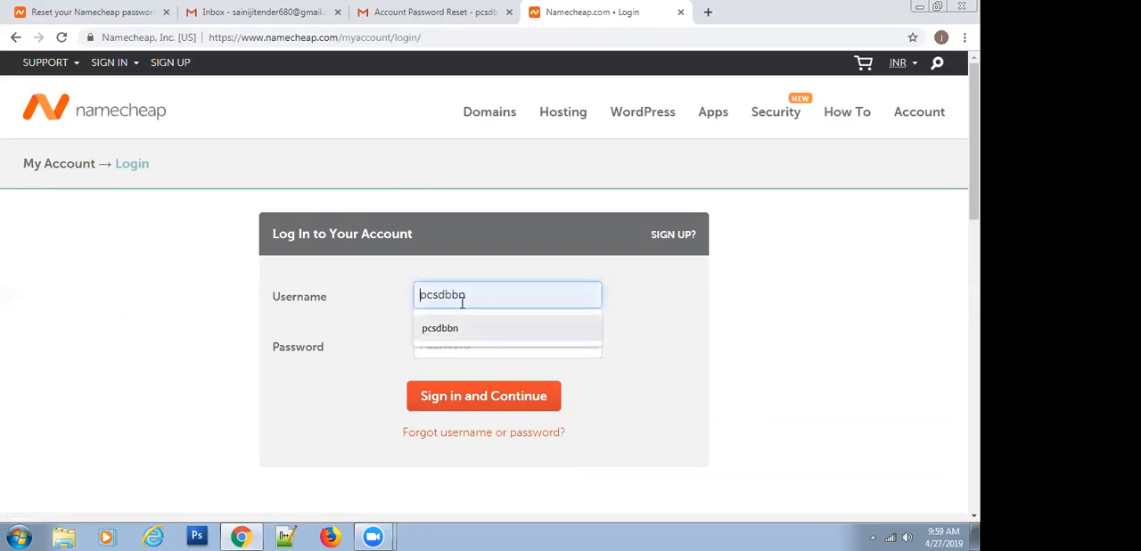
key(Return)
Enter the new Namecheap account password and sign in to the account dashboard
click(460, 350)
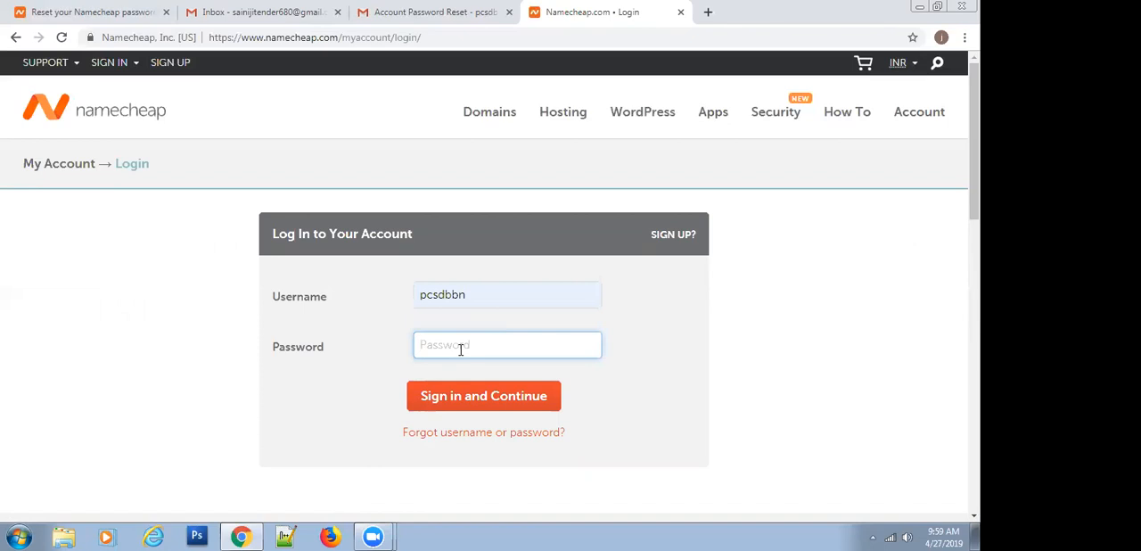
text(****)
key(BackSpace)
key(BackSpace)
text(*******)
click(452, 403)
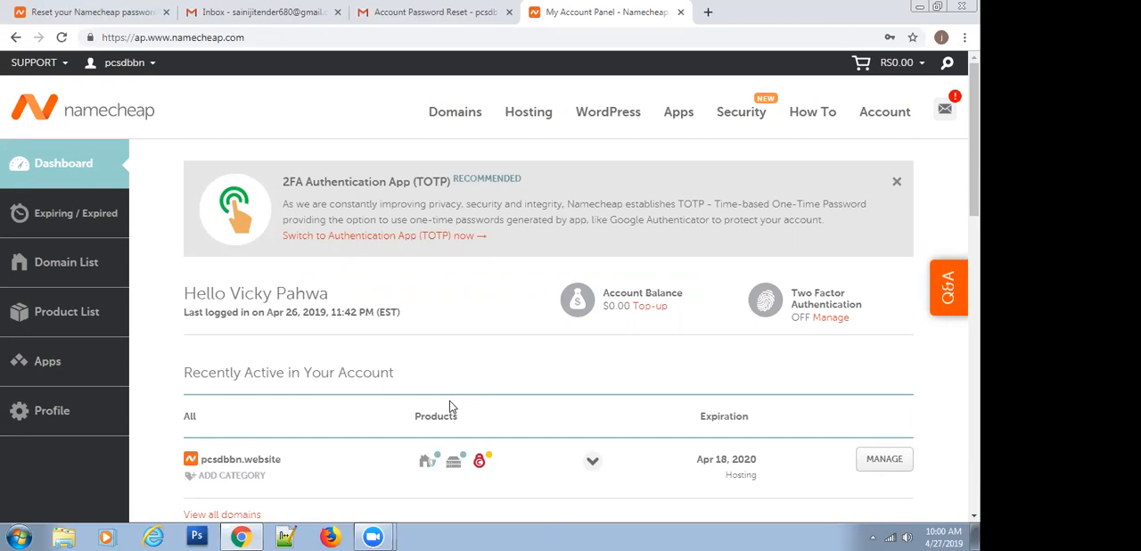
Open the WordPress admin login at pcsdbbn.website/wp-admin in a new browser tab
click(710, 11)
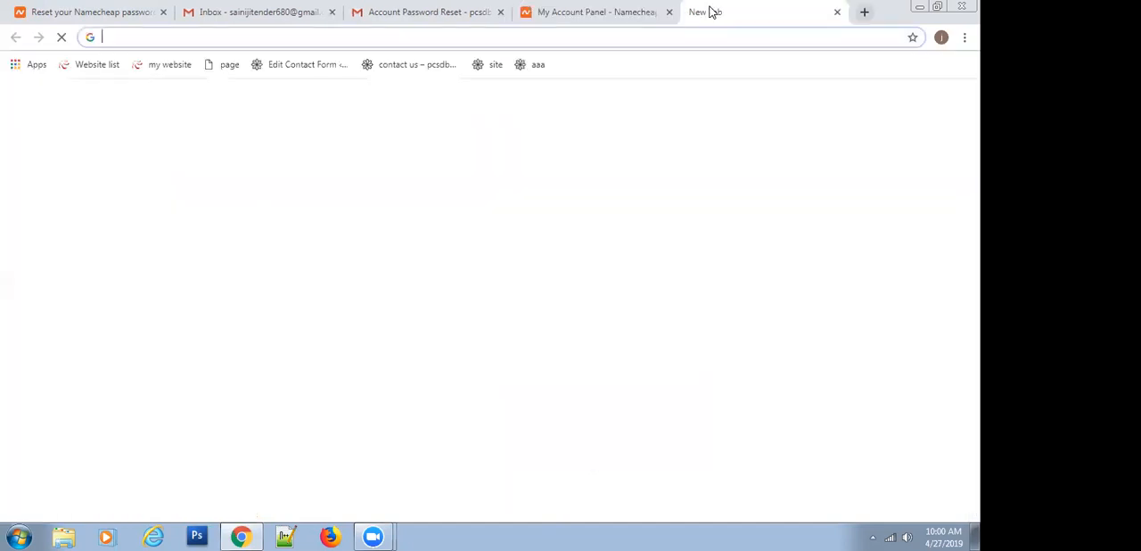
text(p)
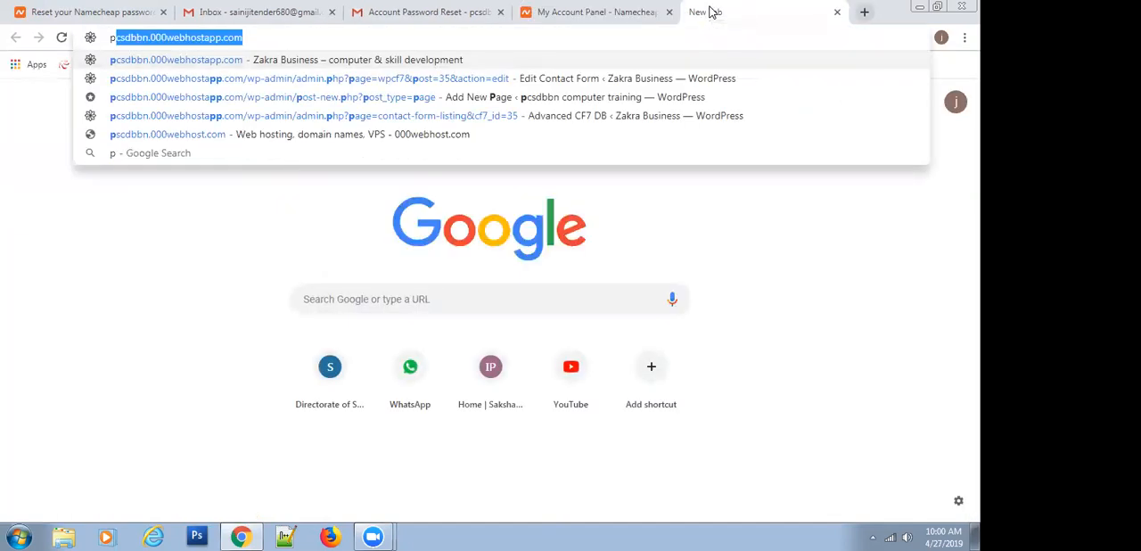
text(csd)
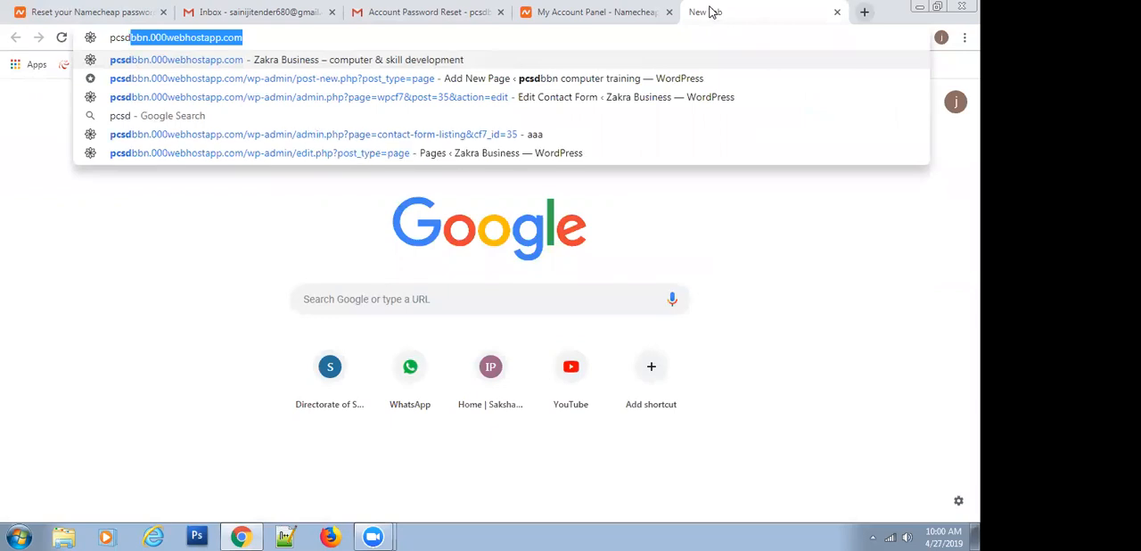
text(bbn.we)
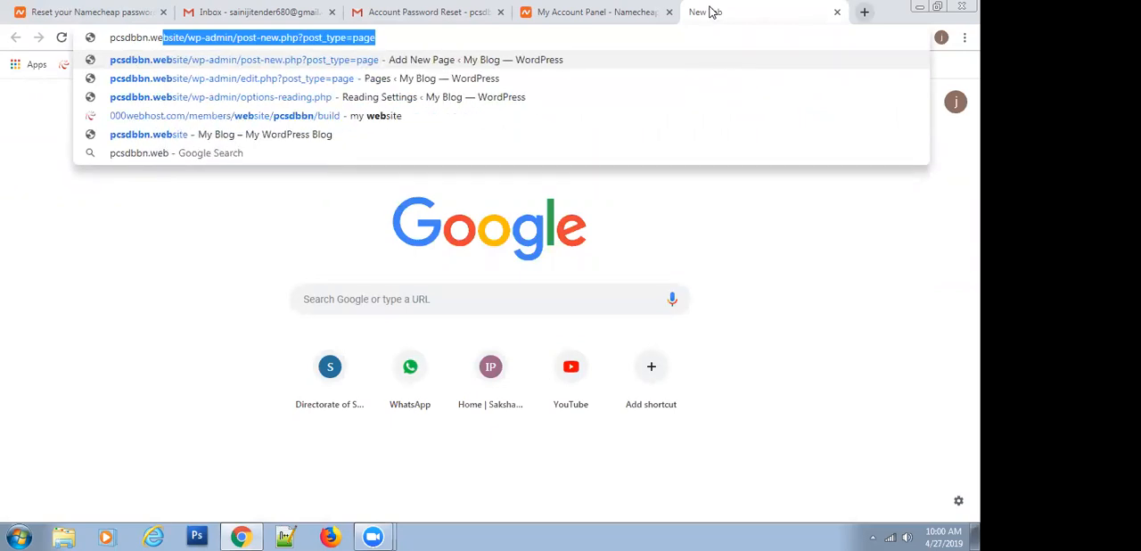
text(bsite/wp-admin)
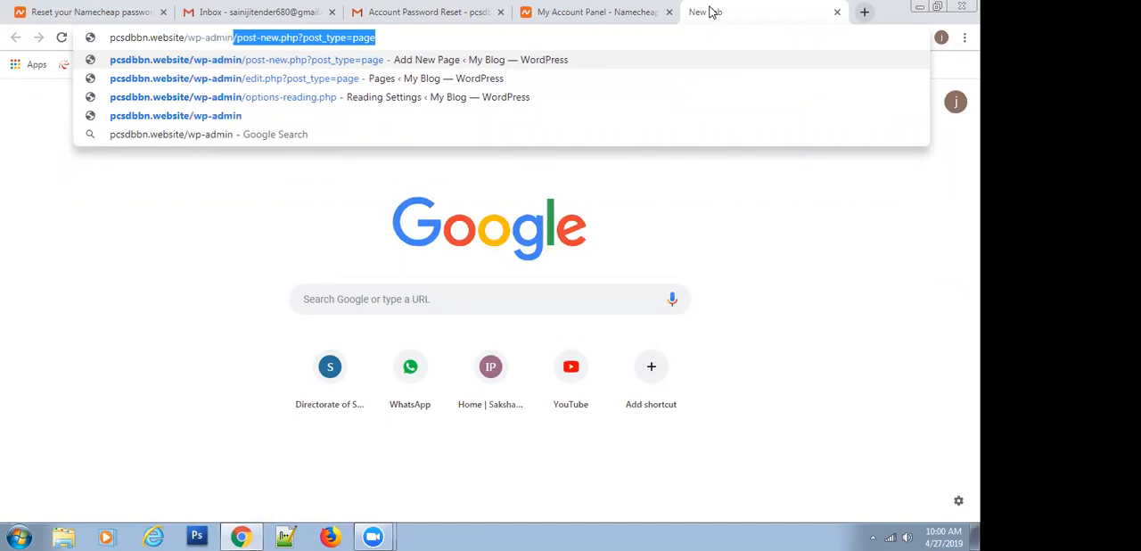
key(Delete)
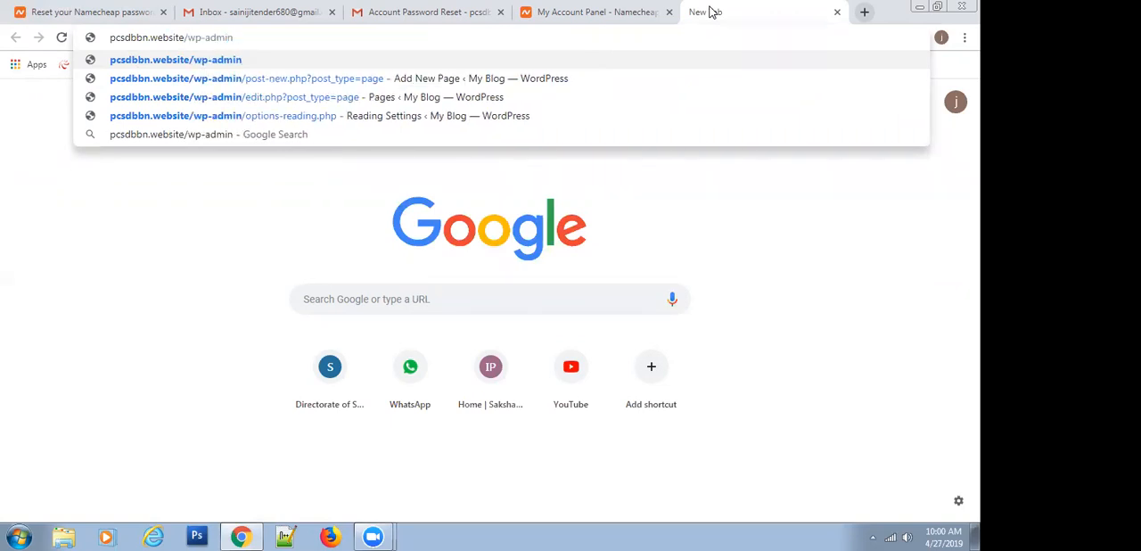
key(Return)
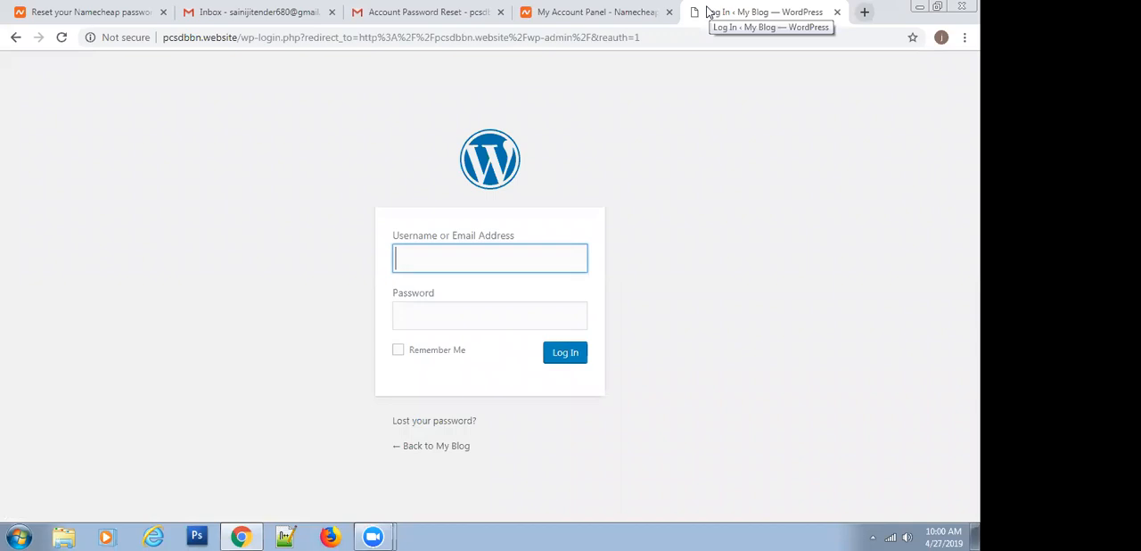
Log in to the WordPress dashboard with the username admin and the account password
click(448, 259)
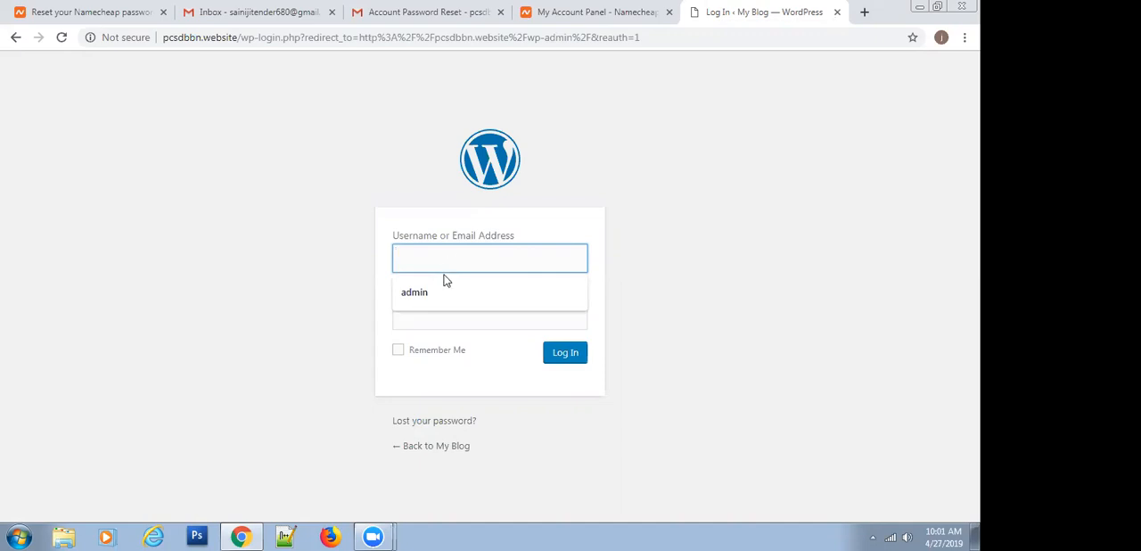
click(438, 289)
click(432, 310)
text(•••••••••)
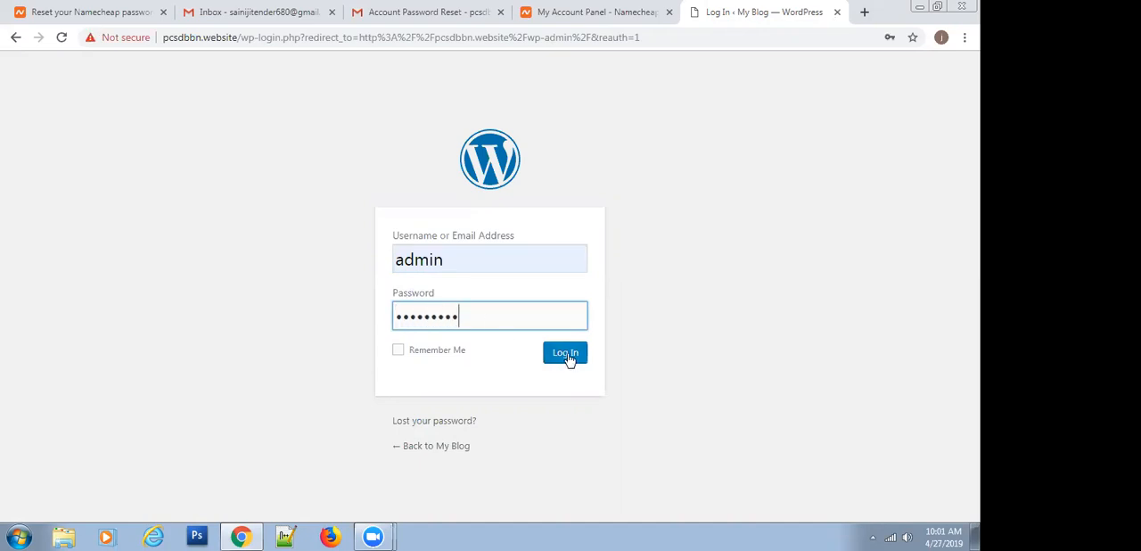
click(567, 355)
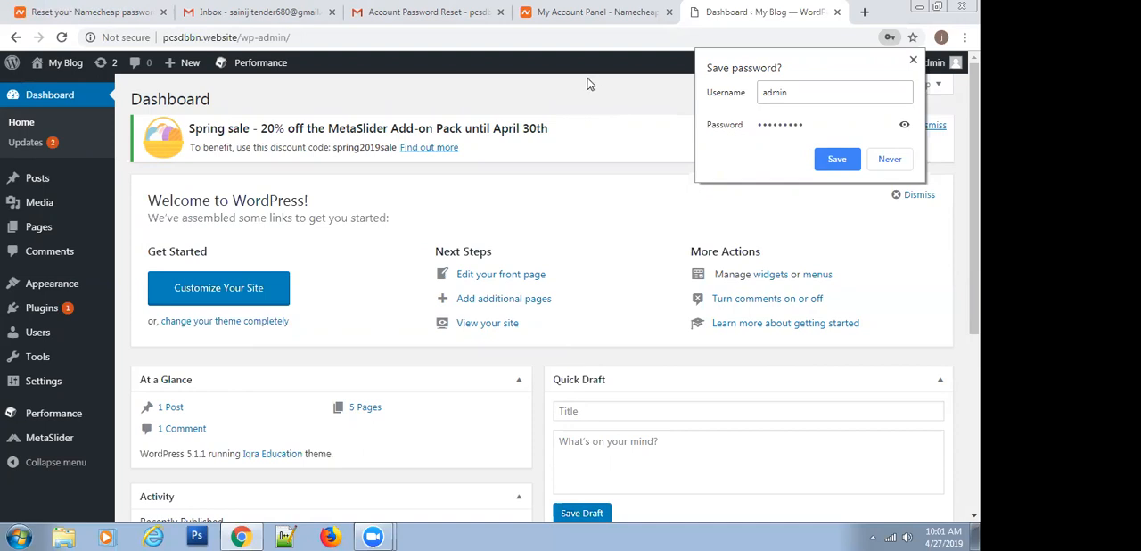
Open the live My Blog site in a new browser tab and look over its home page down to the footer
mouse_move(60, 70)
right_click(53, 86)
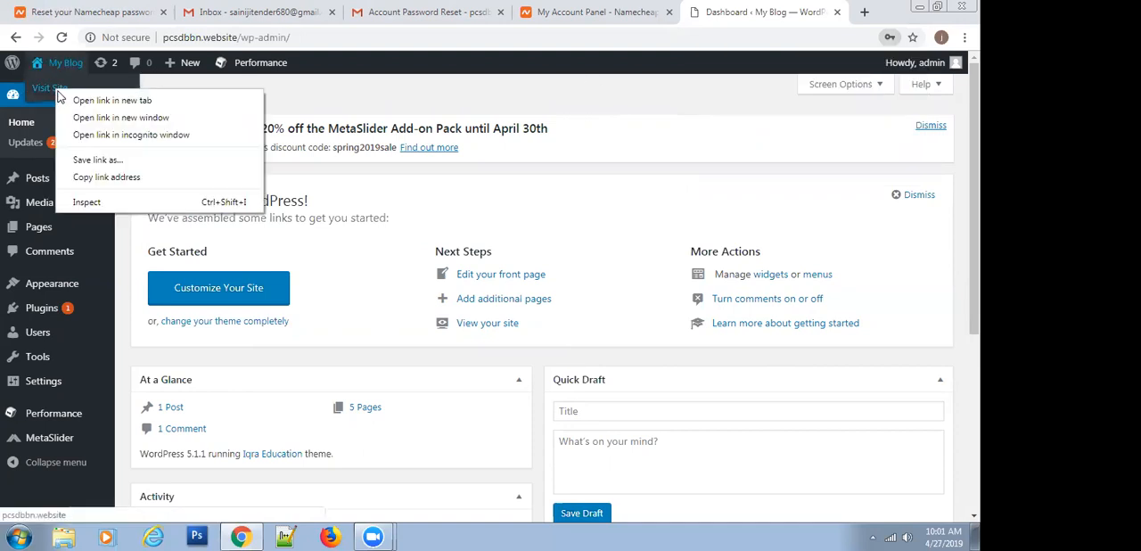
click(77, 101)
click(752, 12)
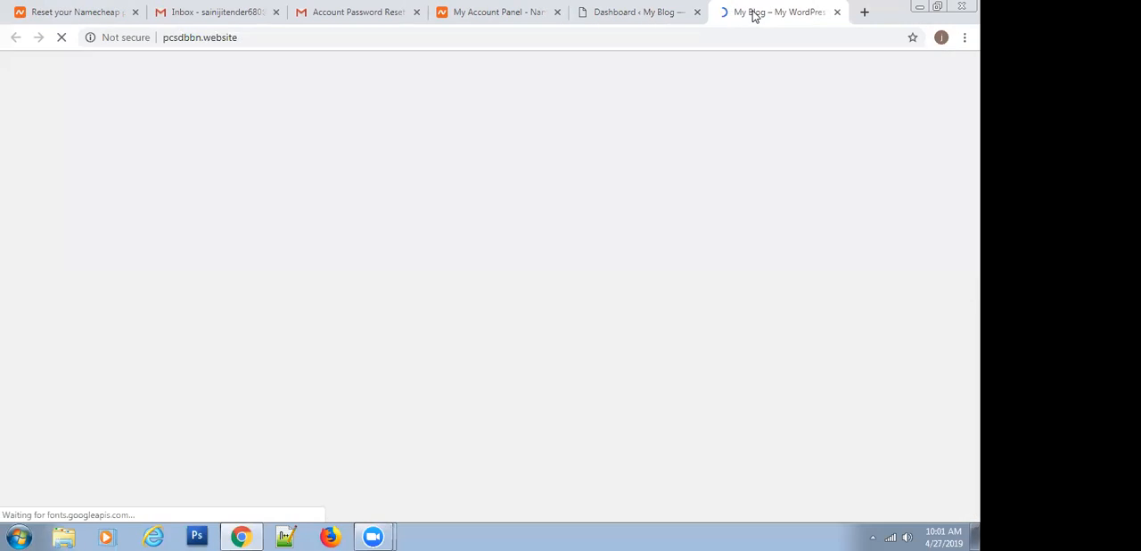
scroll(434, 250, down, 3)
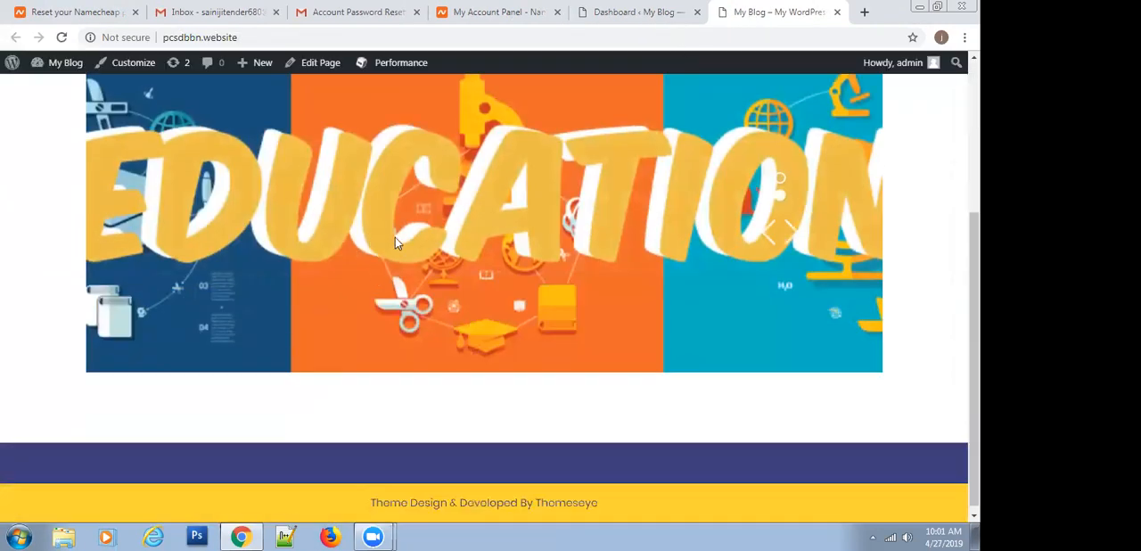
scroll(407, 237, up, 5)
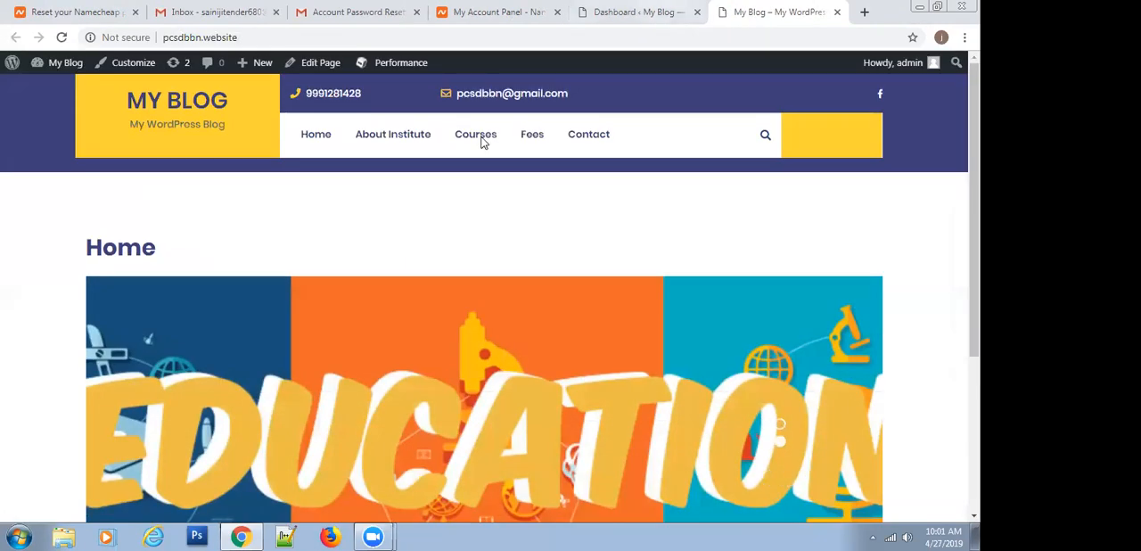
Return to the WordPress dashboard and open the Widgets management page
click(654, 10)
mouse_move(62, 284)
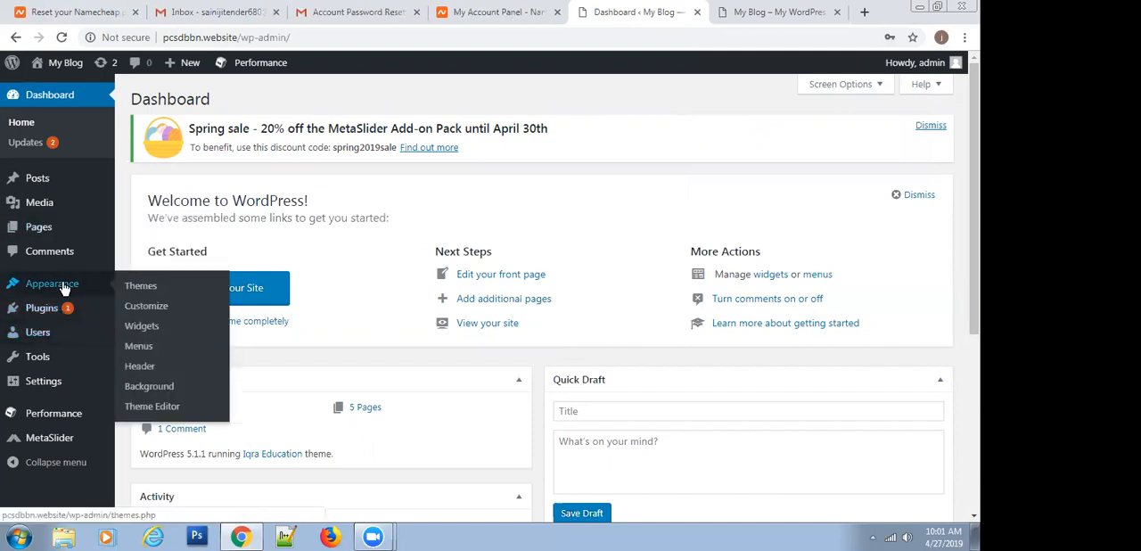
click(139, 330)
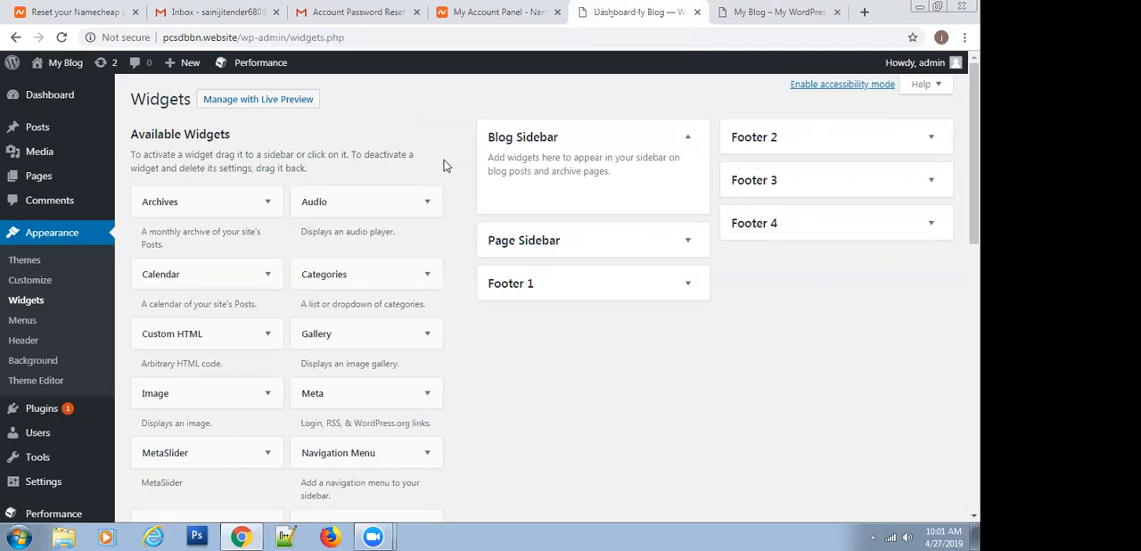
Add a Search widget to the Footer 1 area
click(550, 292)
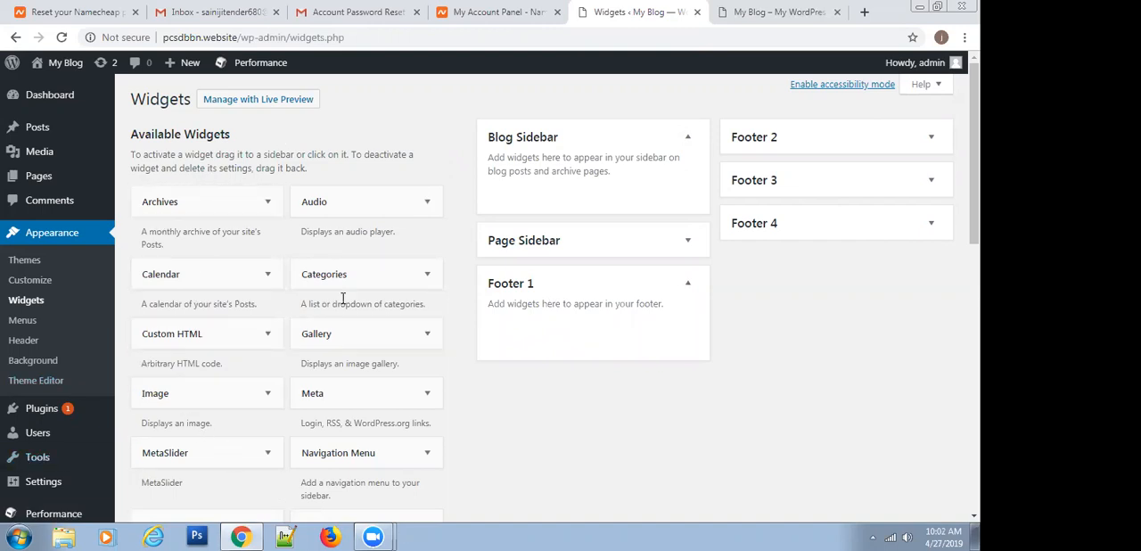
scroll(330, 296, down, 5)
scroll(321, 295, up, 6)
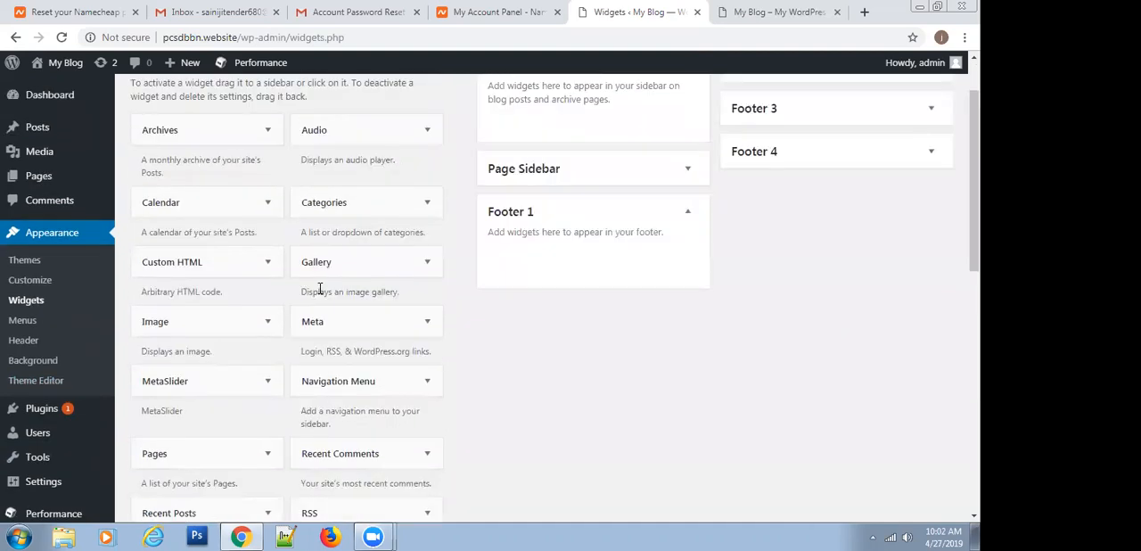
scroll(362, 224, down, 3)
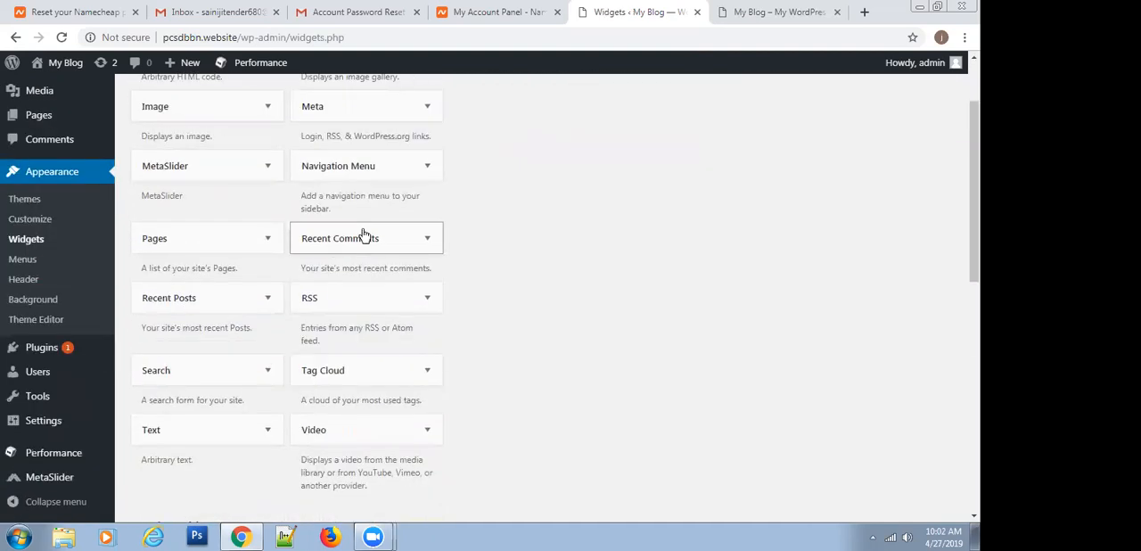
scroll(203, 365, up, 2)
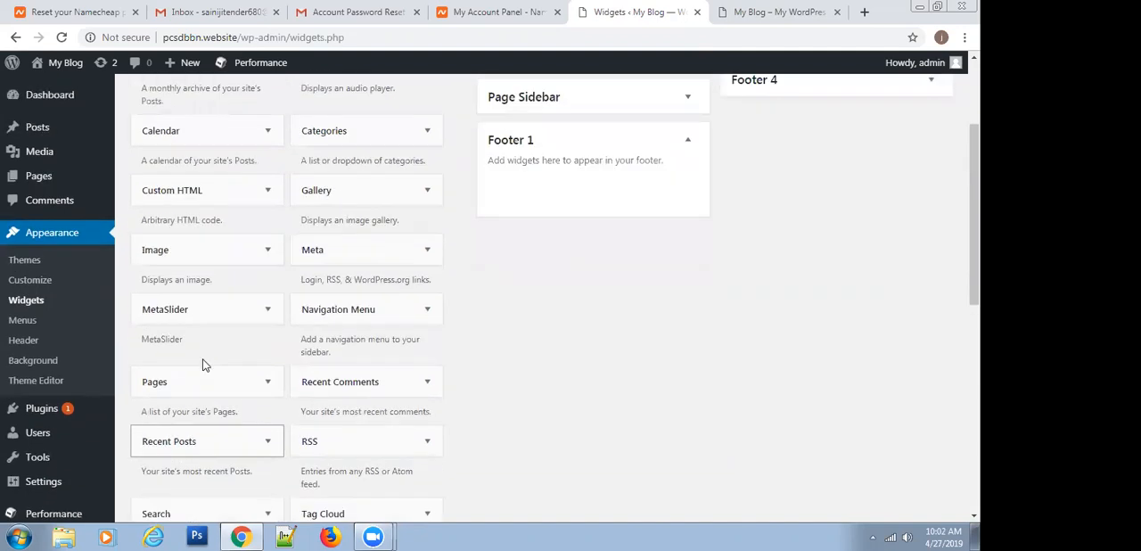
drag(163, 512, 517, 198)
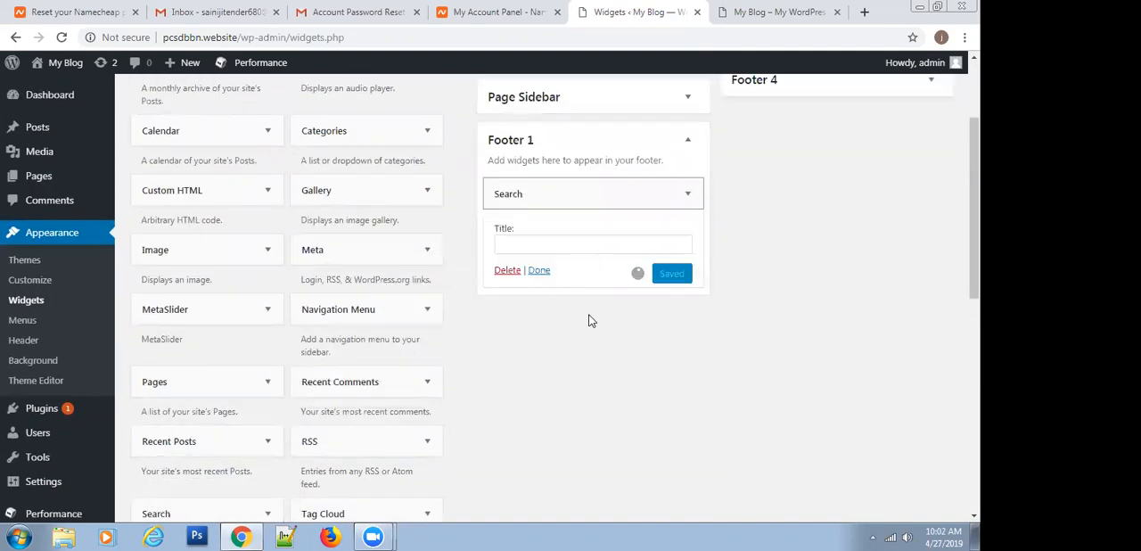
Title the Footer 1 search widget "Search Website" and save it
click(540, 244)
text(Sea)
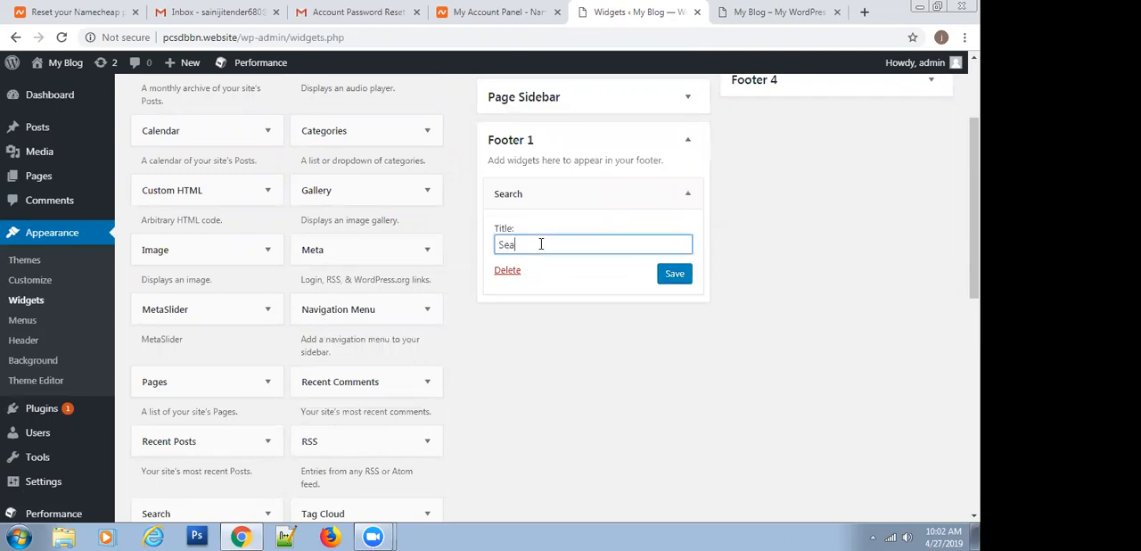
text(rch Website)
click(680, 279)
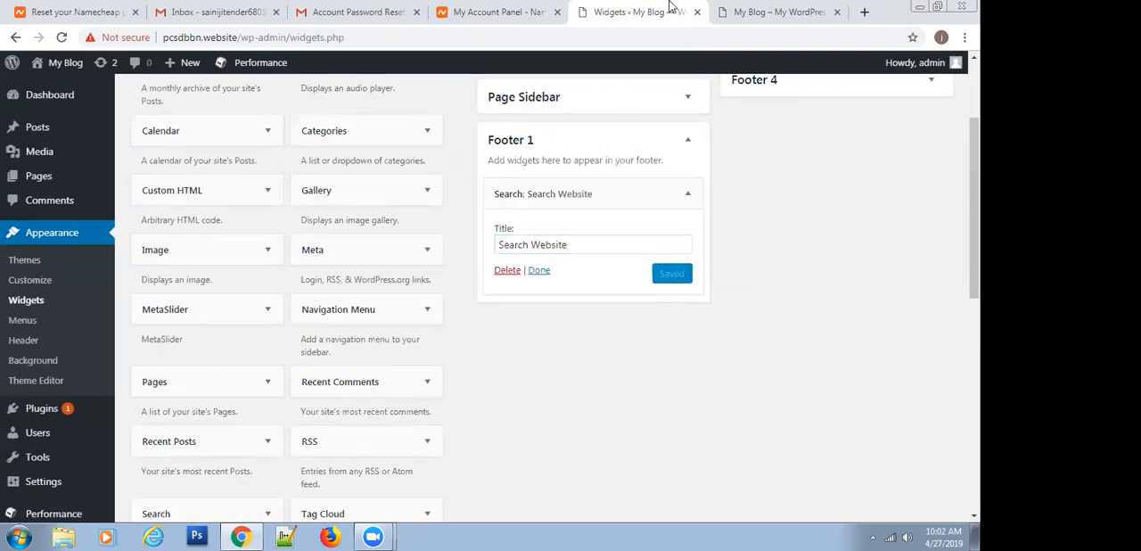
Reload the live site and check the search box in its footer
click(759, 12)
click(62, 38)
scroll(497, 181, down, 5)
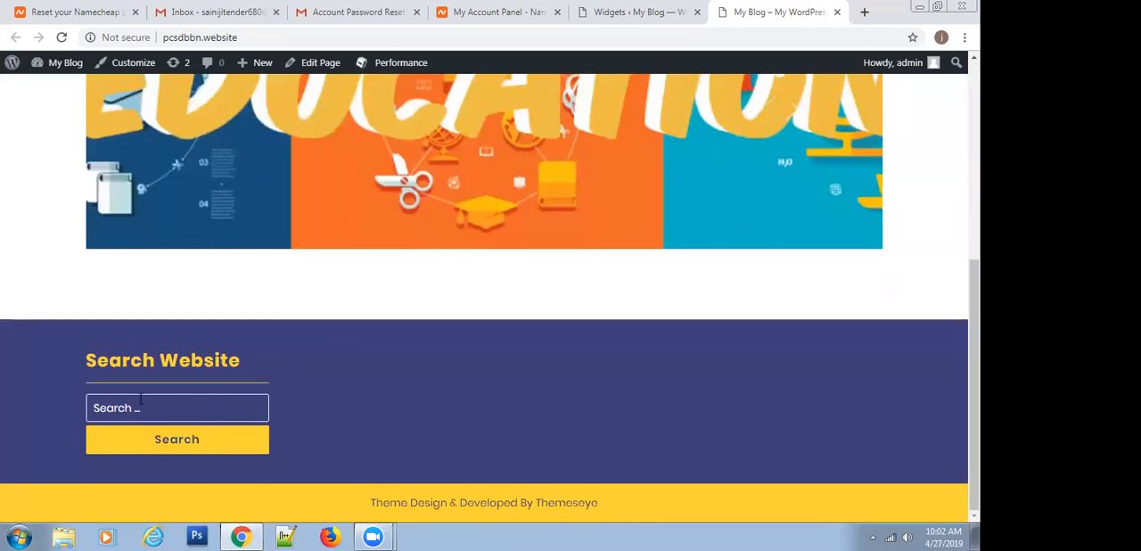
click(135, 407)
click(49, 367)
Return to the Widgets page and add a Calendar widget to the Footer 4 area
click(660, 9)
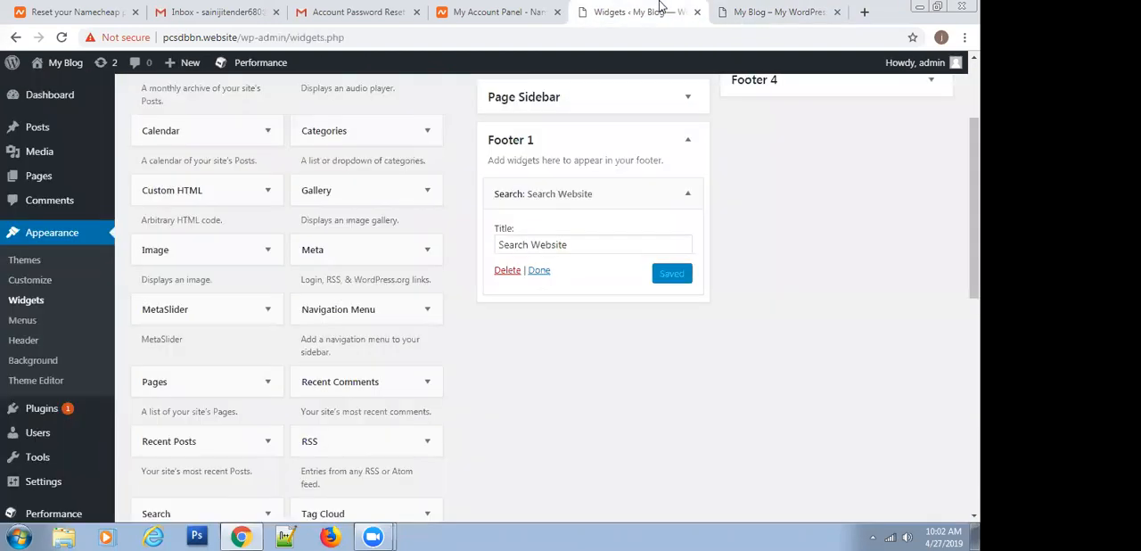
scroll(589, 302, up, 3)
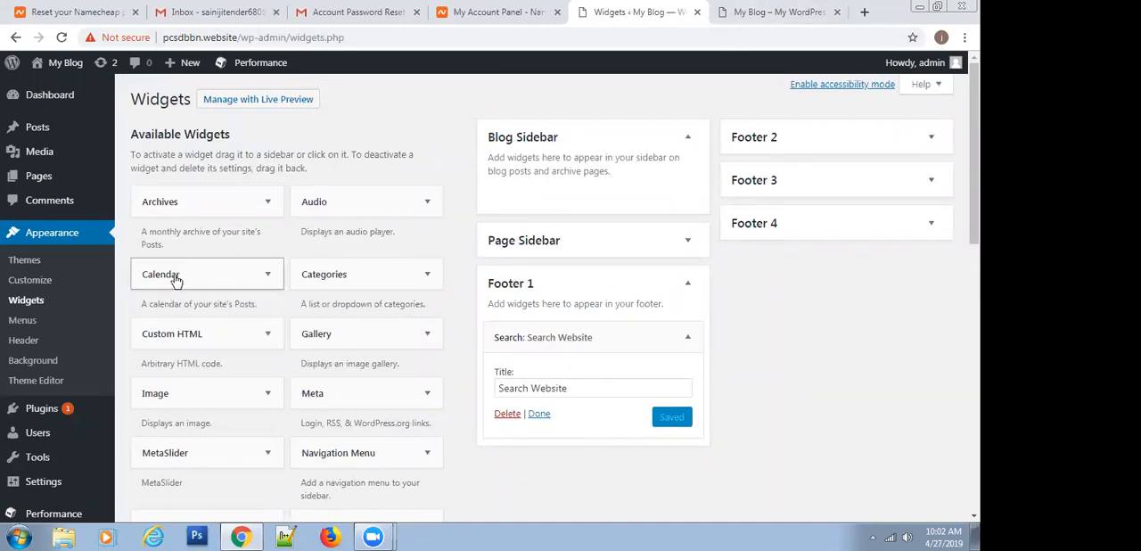
drag(176, 280, 791, 260)
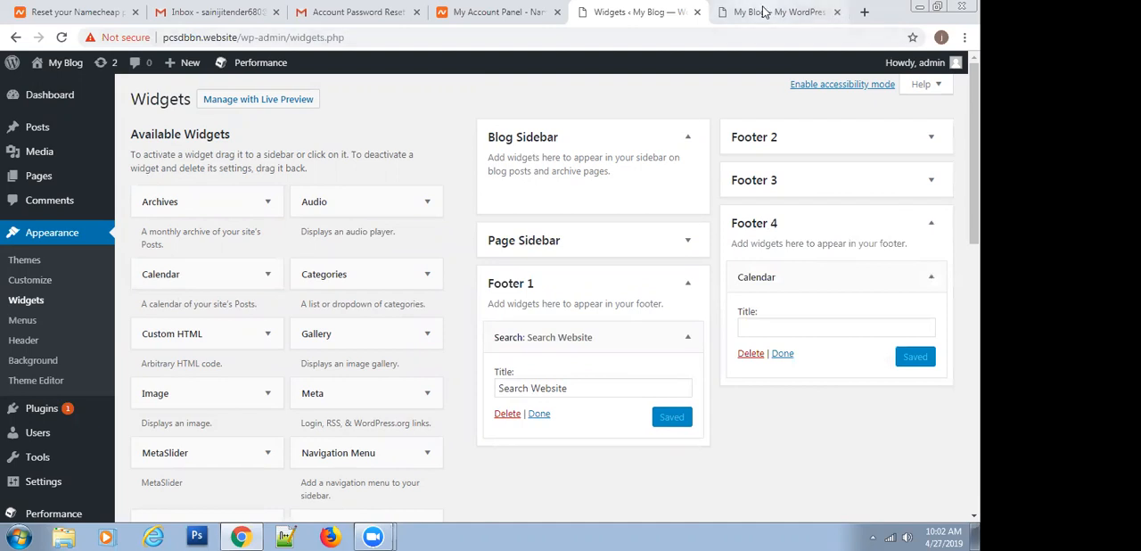
Refresh the live home page and check the calendar in its footer
click(760, 11)
click(61, 37)
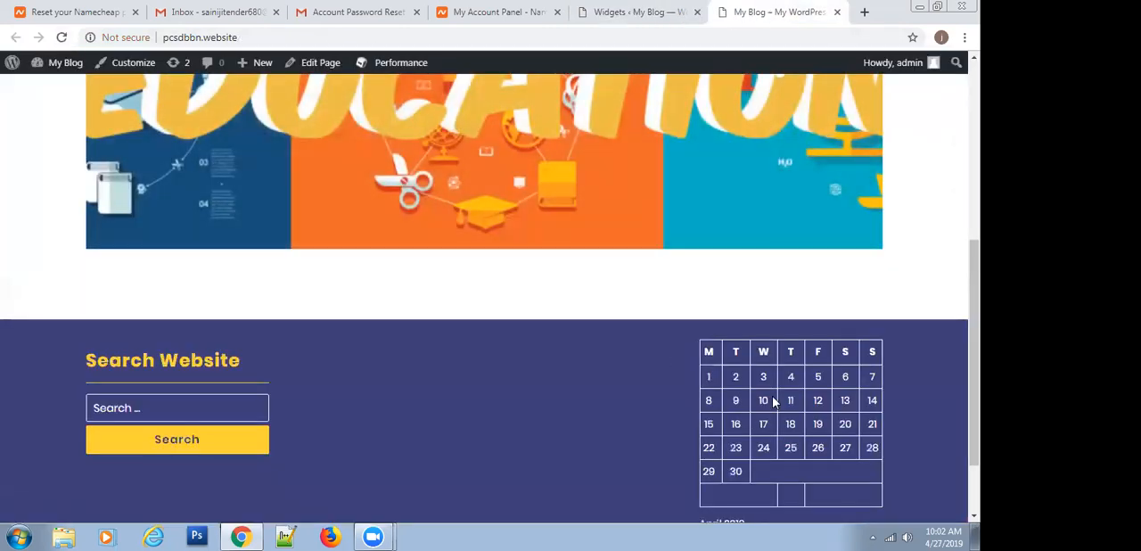
scroll(624, 404, down, 1)
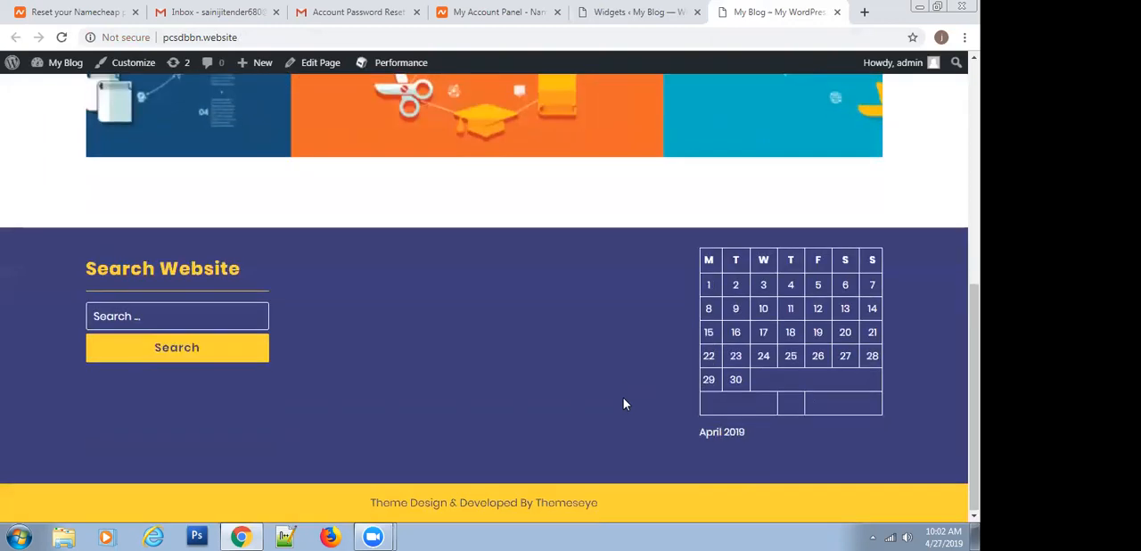
scroll(624, 404, up, 3)
scroll(623, 404, up, 3)
Go back to the Widgets page and add an Image widget to the Page Sidebar area
click(649, 11)
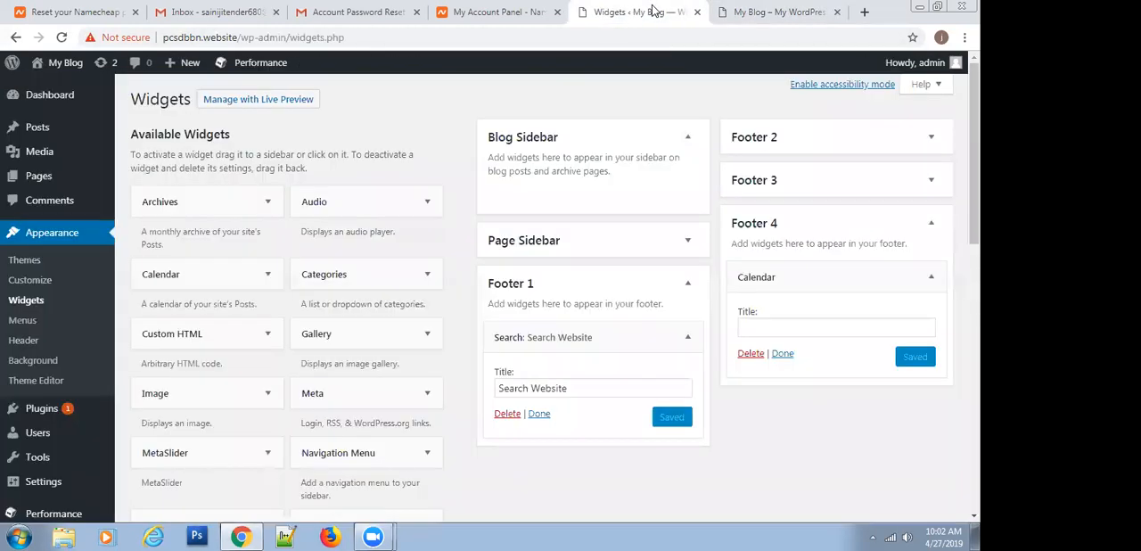
click(528, 246)
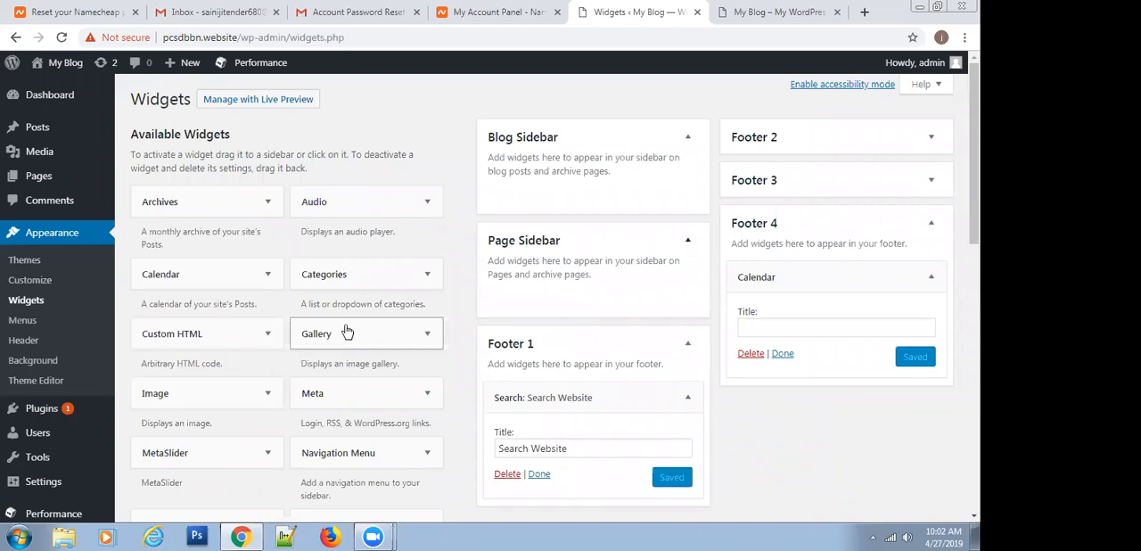
drag(176, 399, 501, 283)
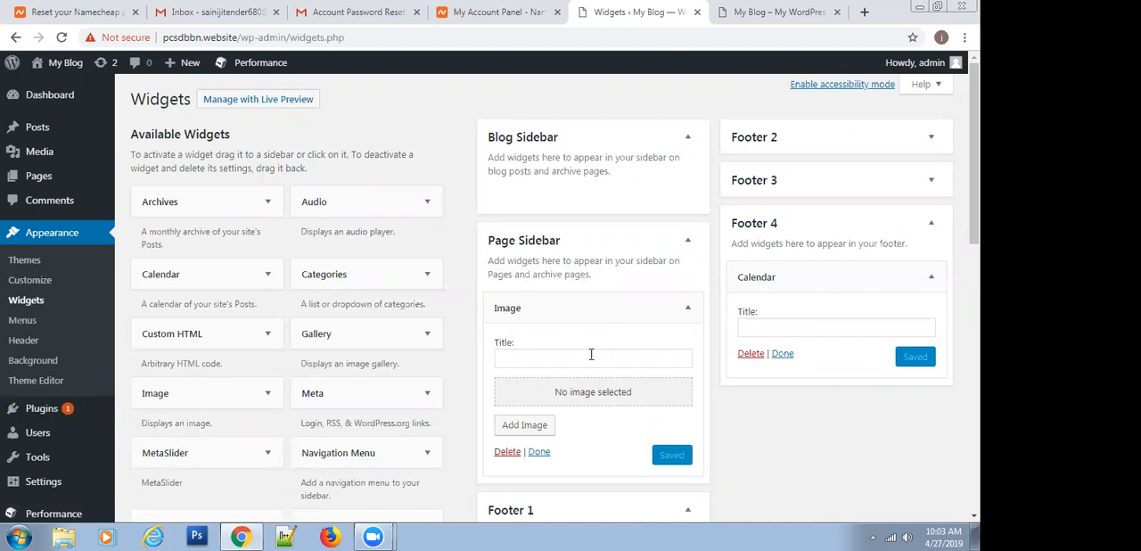
Upload Education-symbol-bulb-PowerPoint-Templates-1.jpg into the Page Sidebar image widget and save the widget
click(513, 358)
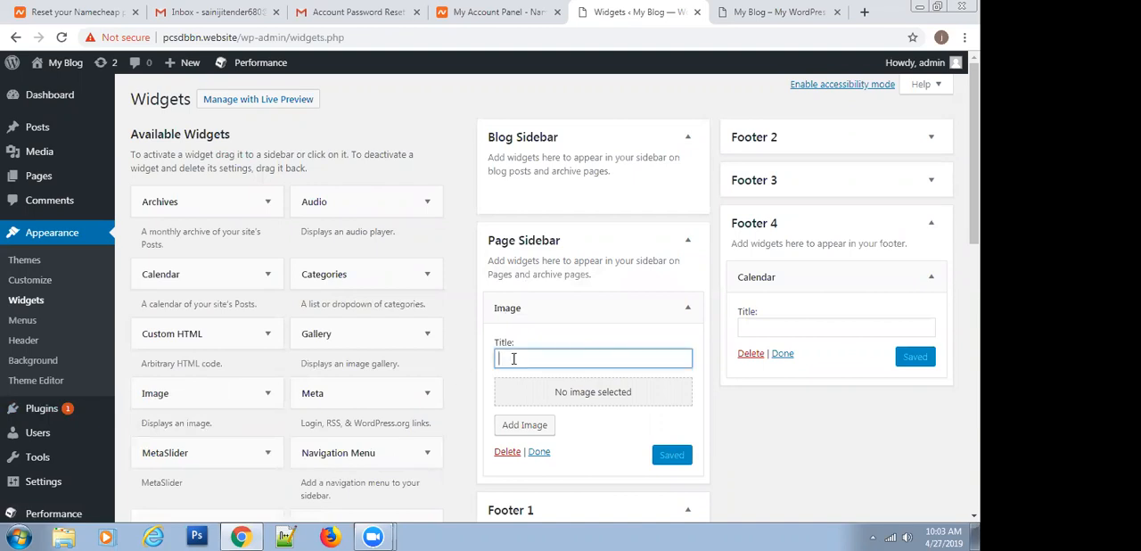
click(572, 401)
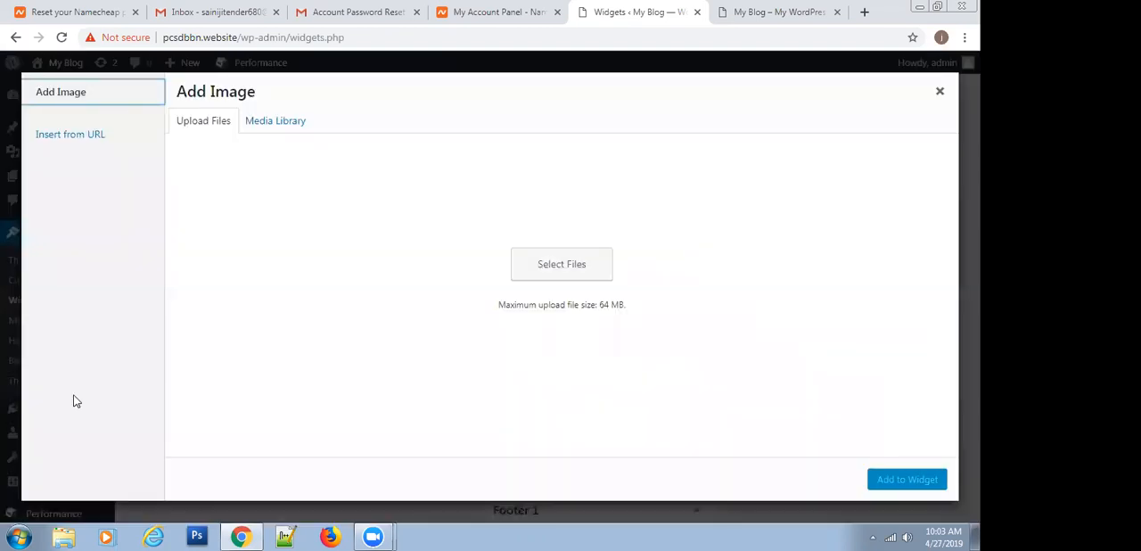
click(557, 303)
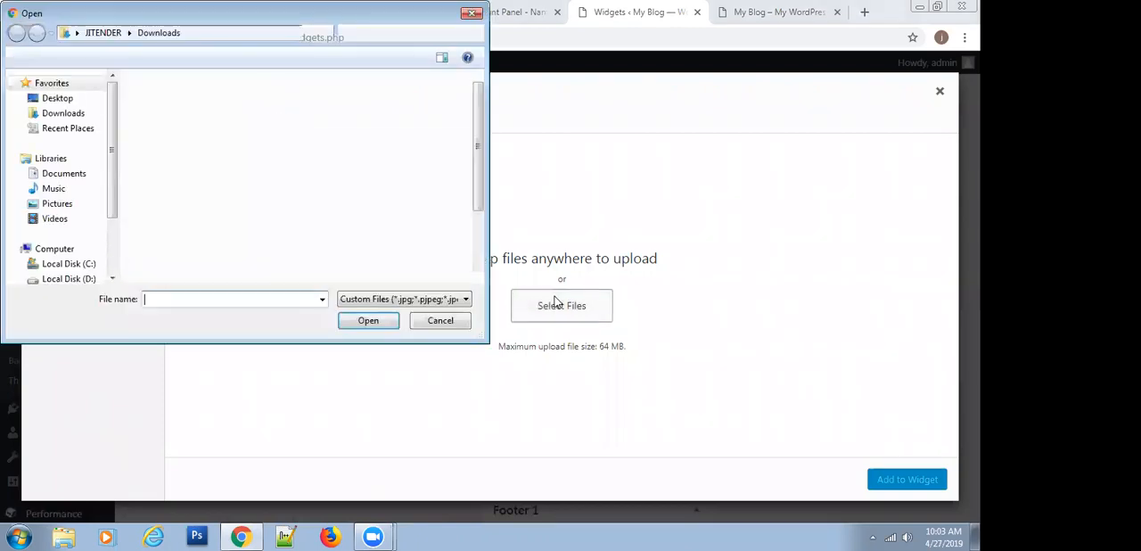
double_click(424, 221)
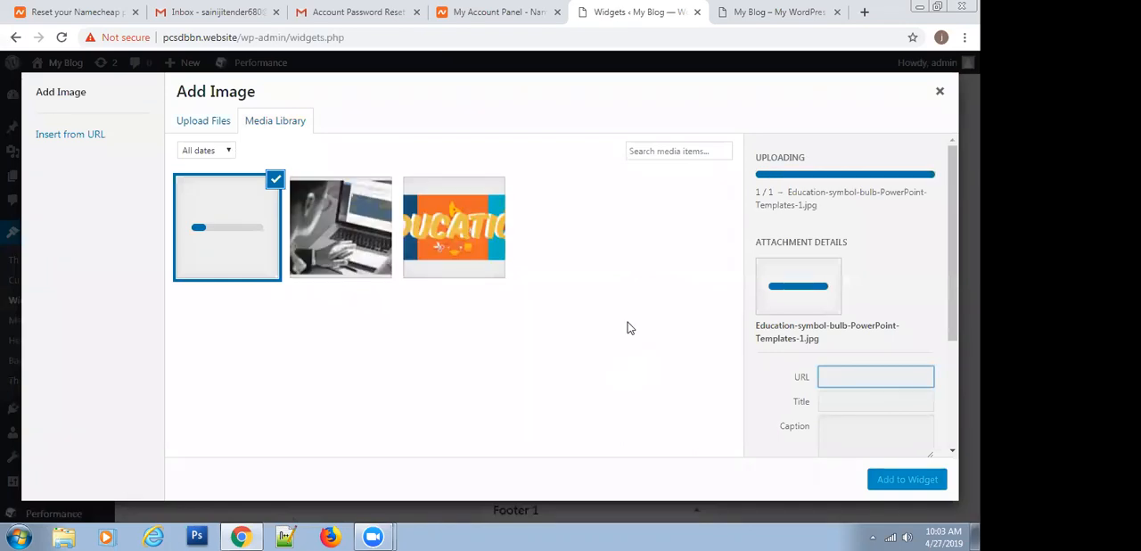
click(908, 478)
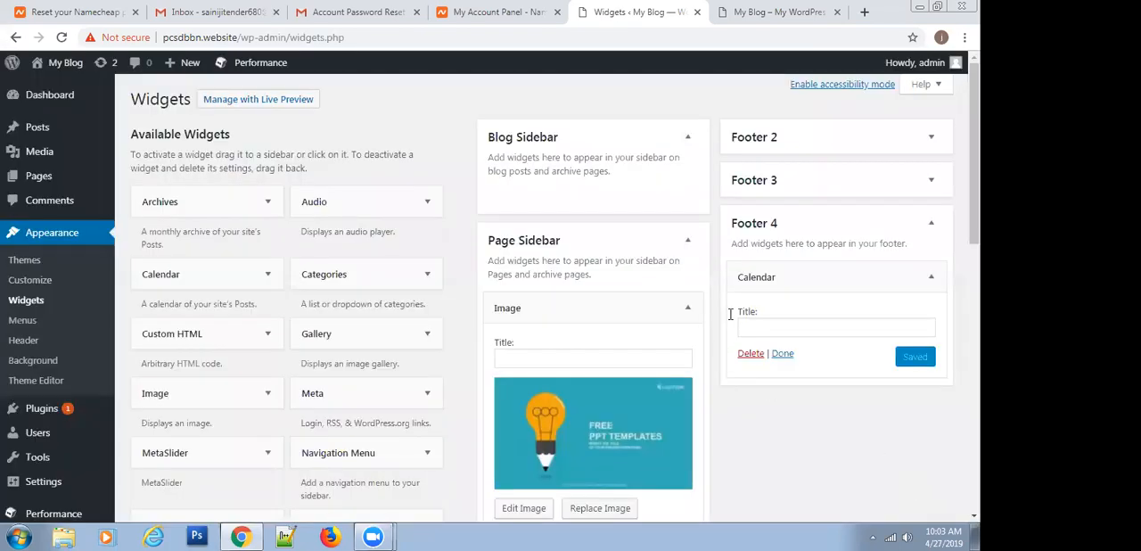
scroll(609, 375, down, 2)
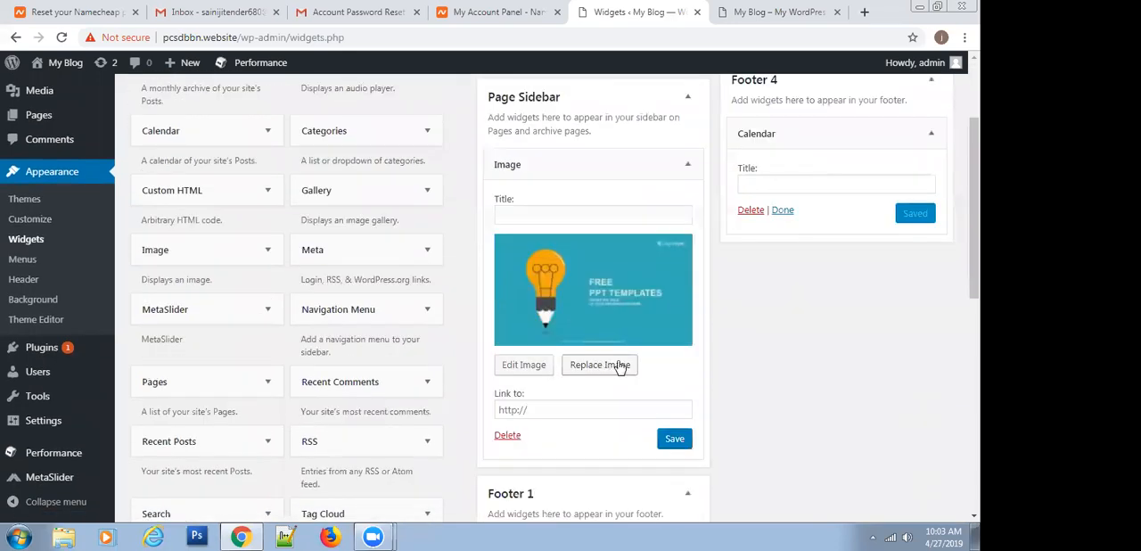
click(670, 439)
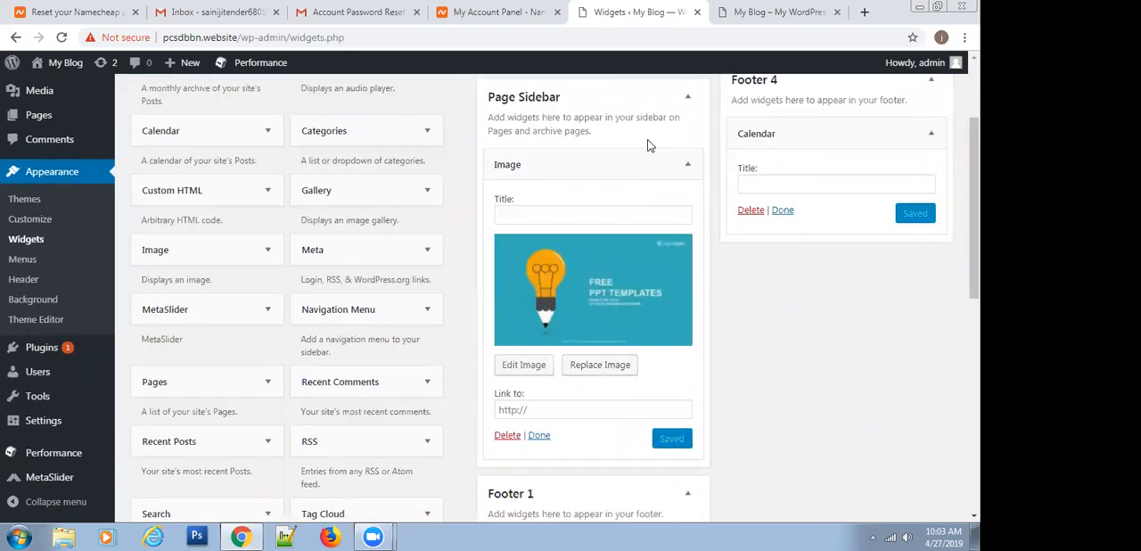
Reload the live home page and look through it for the sidebar image
click(792, 11)
click(61, 38)
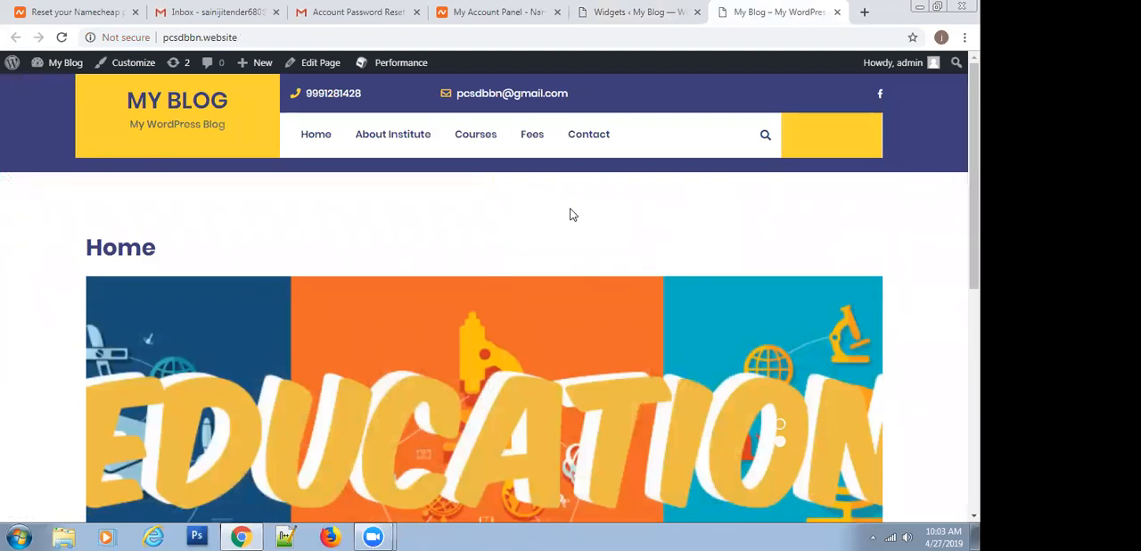
scroll(579, 223, down, 6)
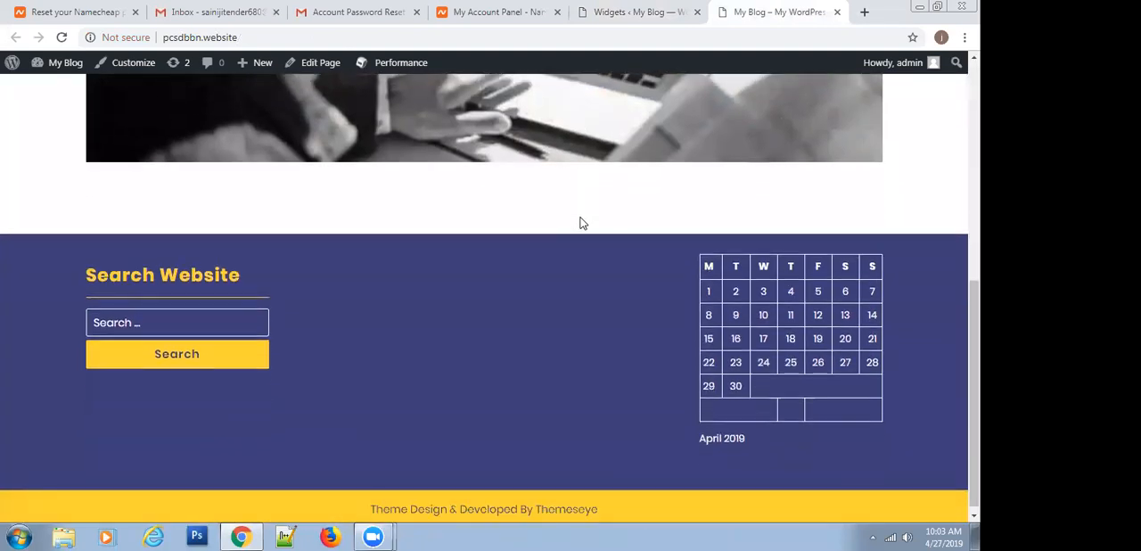
scroll(580, 223, up, 6)
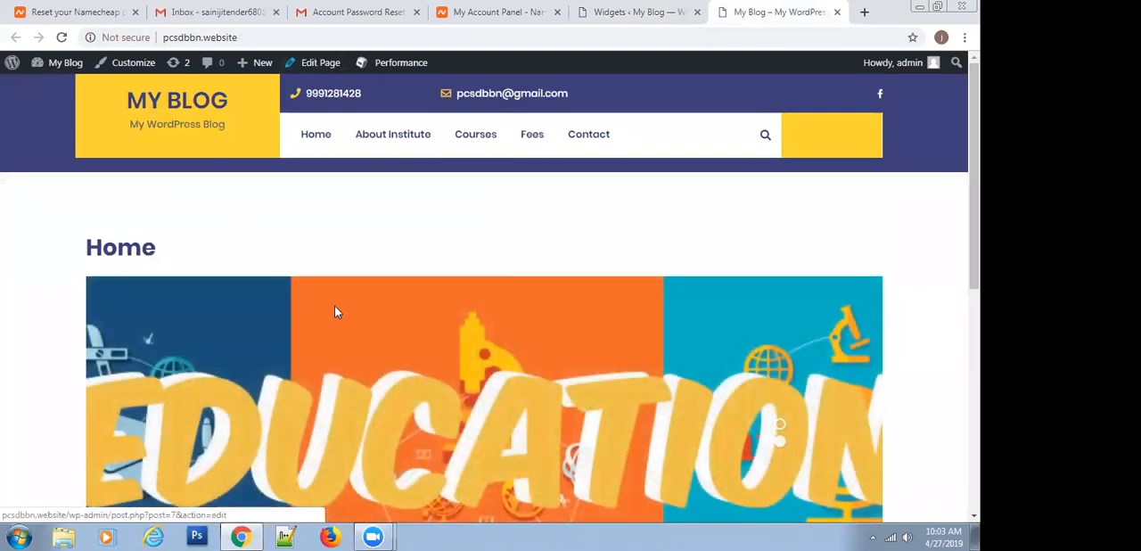
Open the About Institute page for editing, set its template to Page with Right Sidebar and update it
click(375, 145)
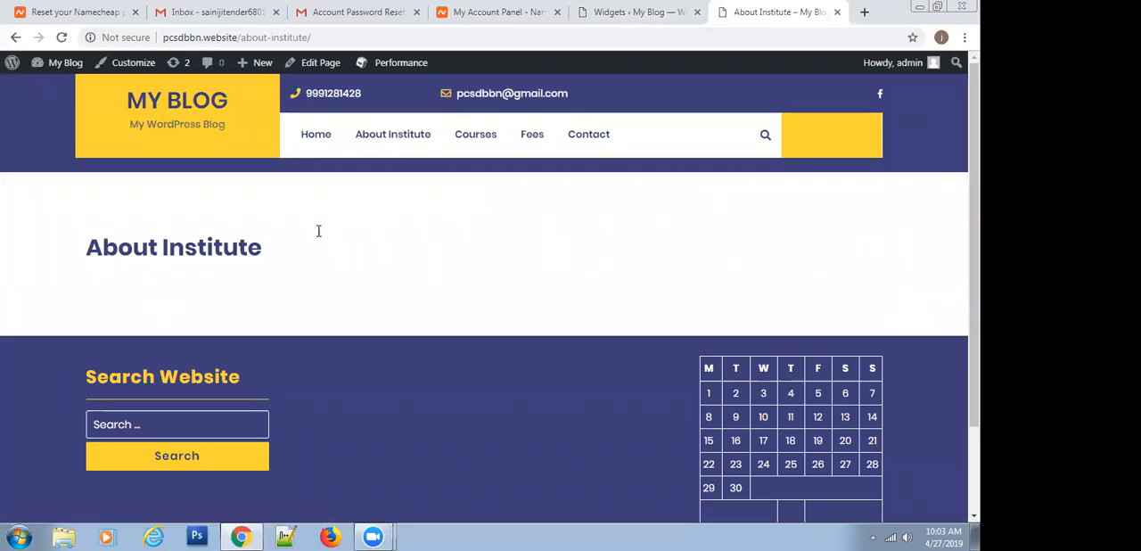
click(324, 66)
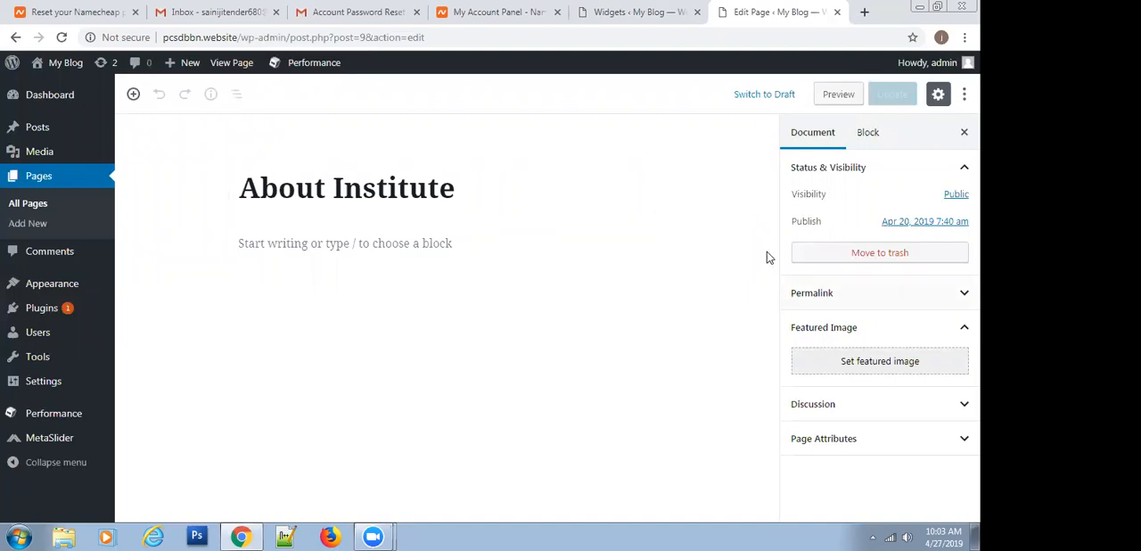
click(875, 451)
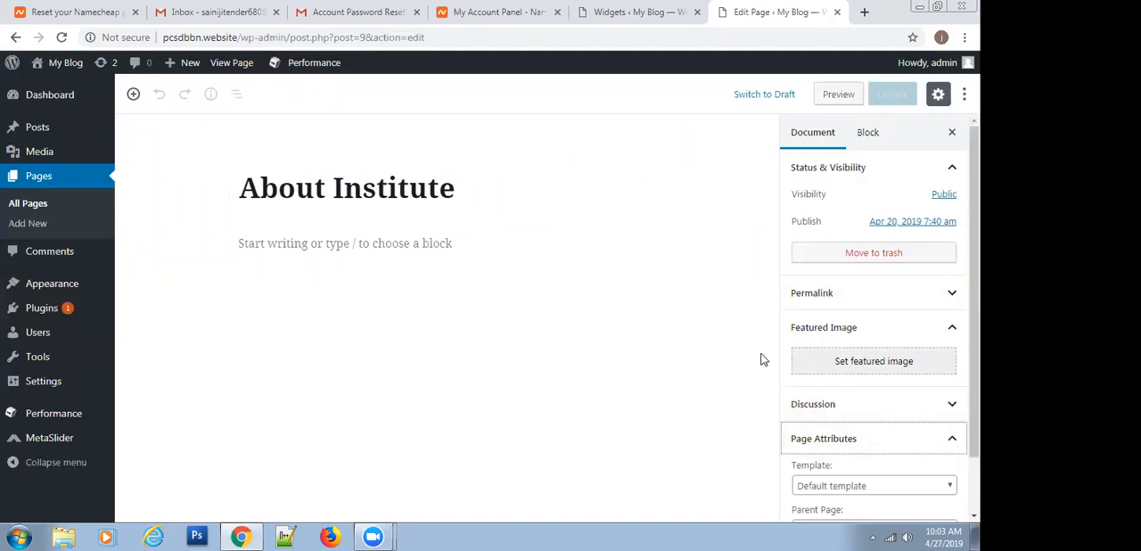
scroll(805, 355, down, 1)
click(893, 423)
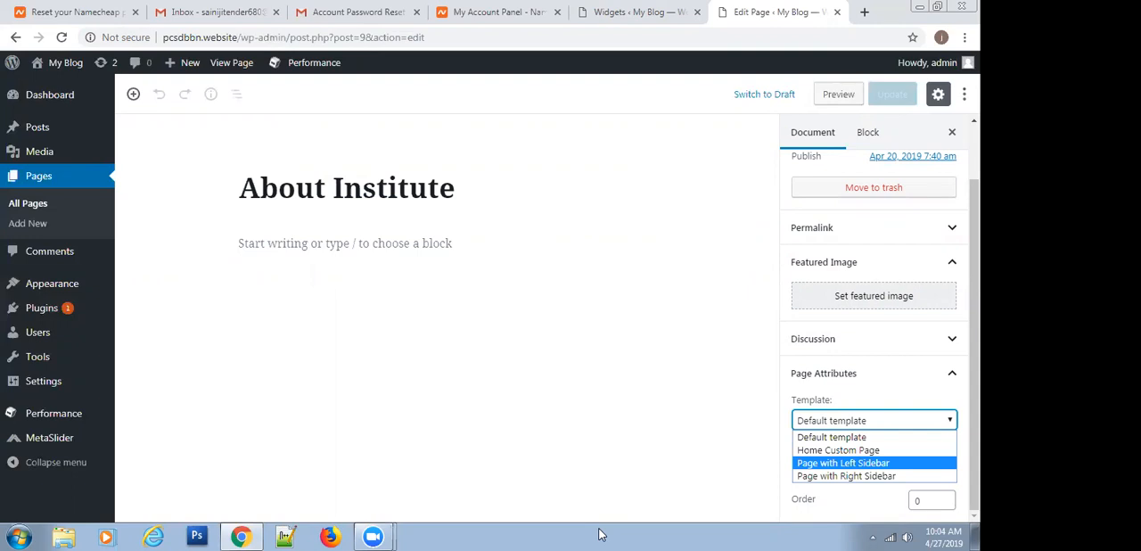
click(850, 483)
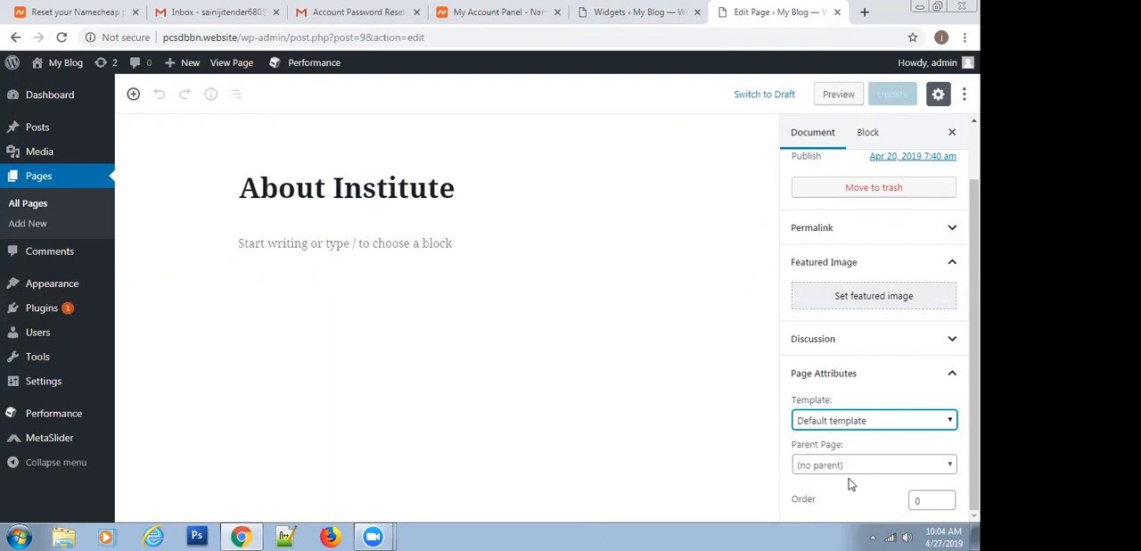
key(Down)
key(Down)
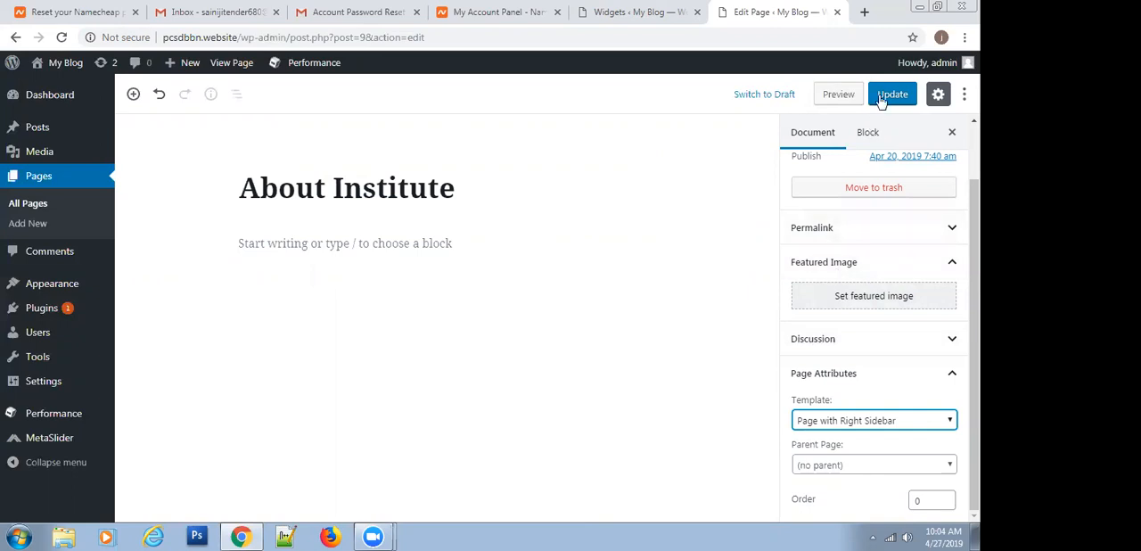
click(887, 94)
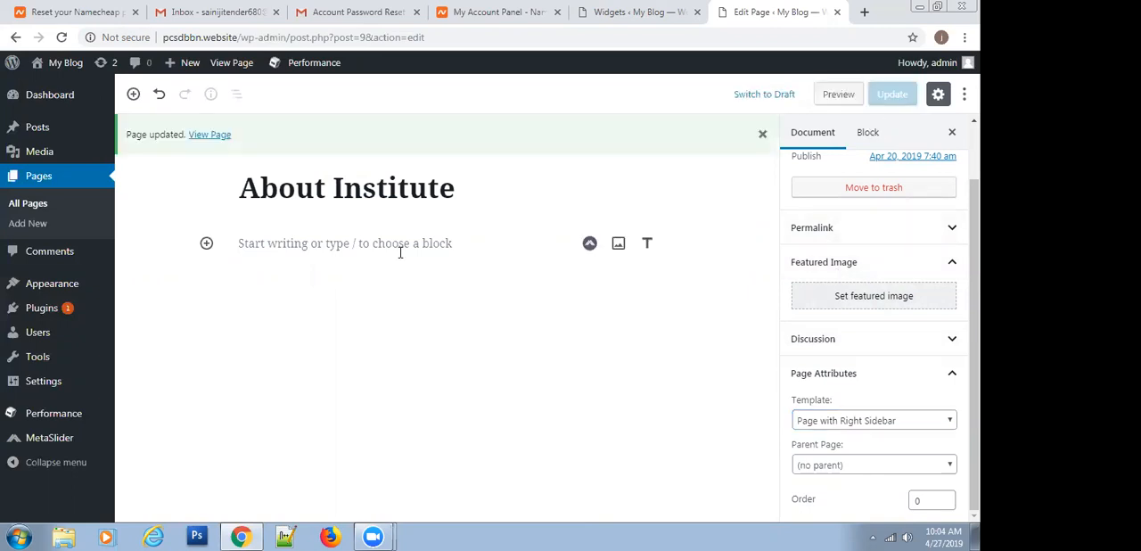
Open the live About Institute page in a new browser tab to check its sidebar
right_click(238, 70)
click(263, 80)
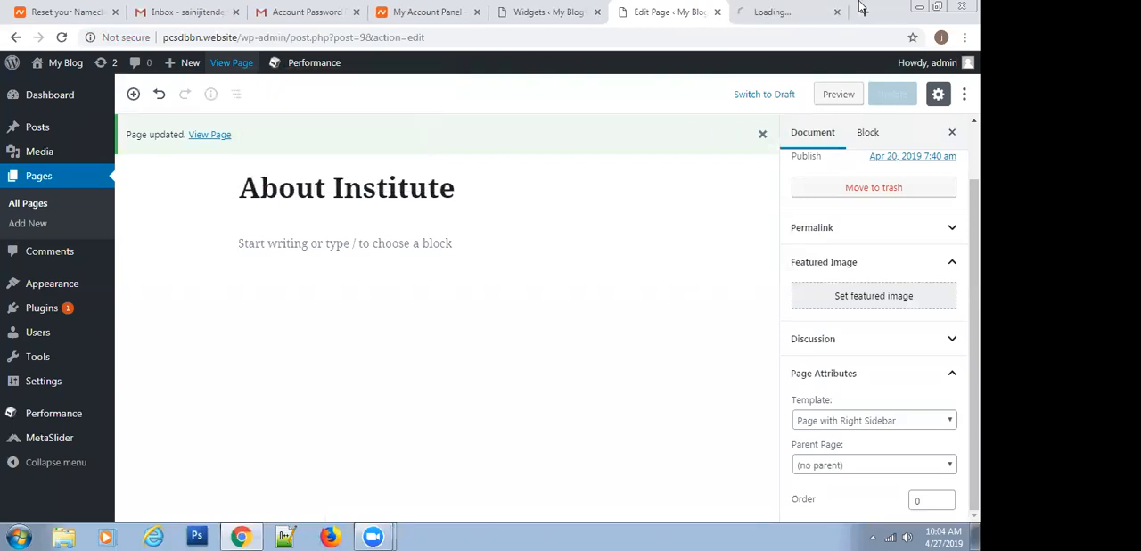
click(771, 8)
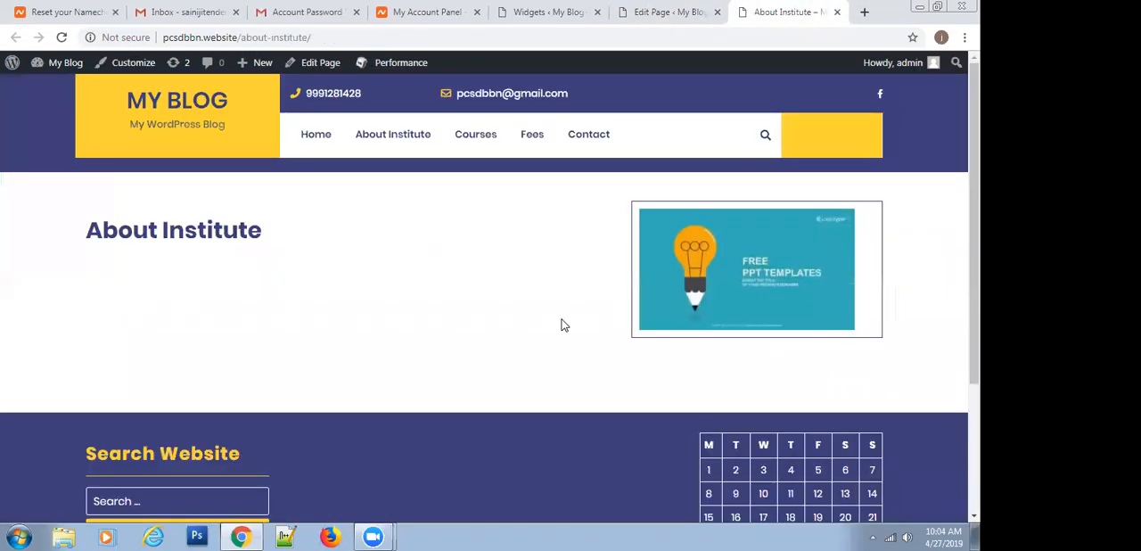
Switch the About Institute page's template to Page with Left Sidebar, update it and reload the live page
click(656, 12)
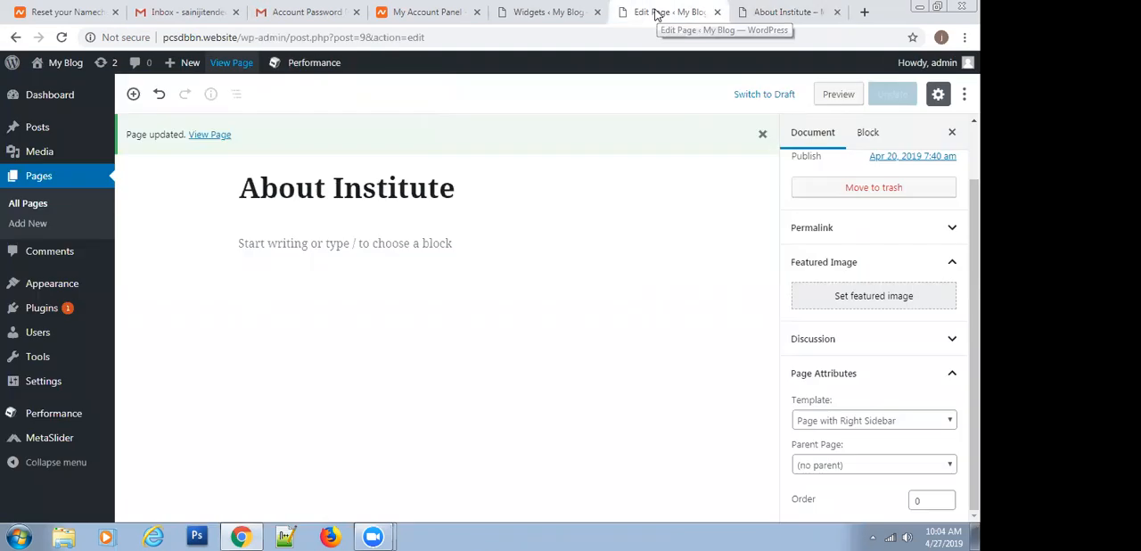
click(838, 421)
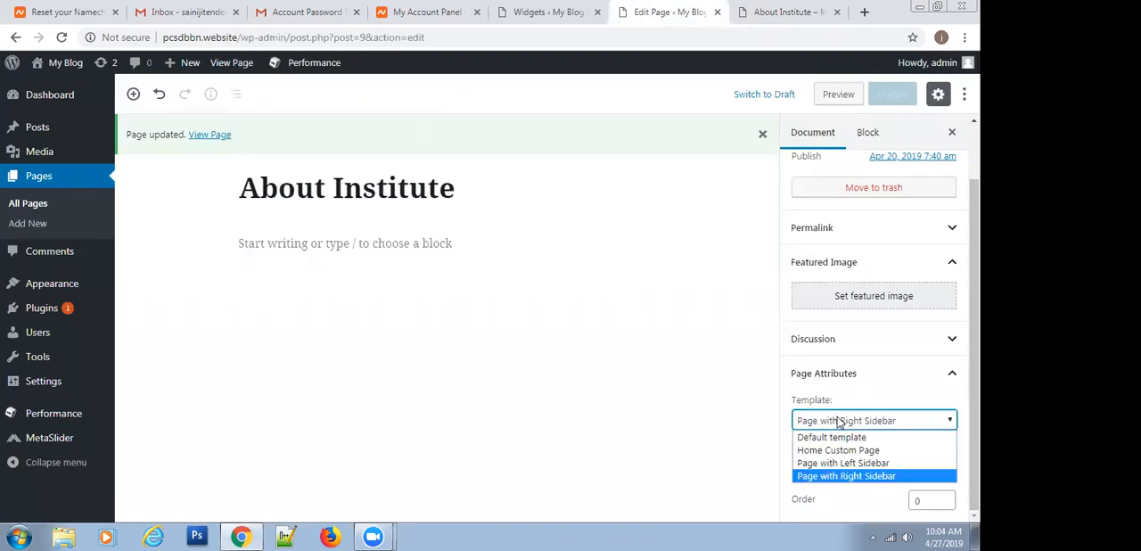
click(838, 463)
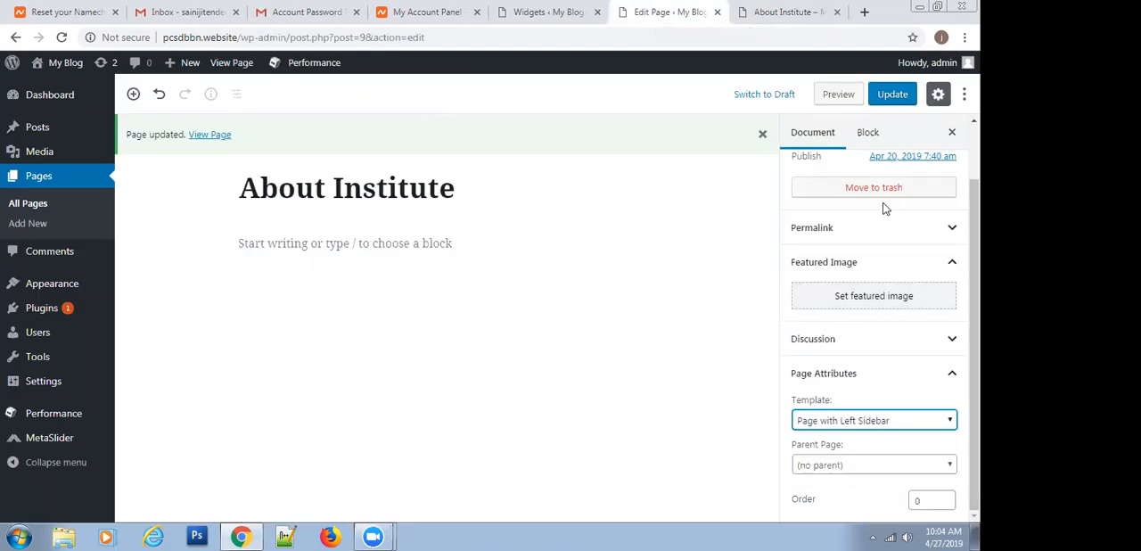
click(891, 98)
click(771, 12)
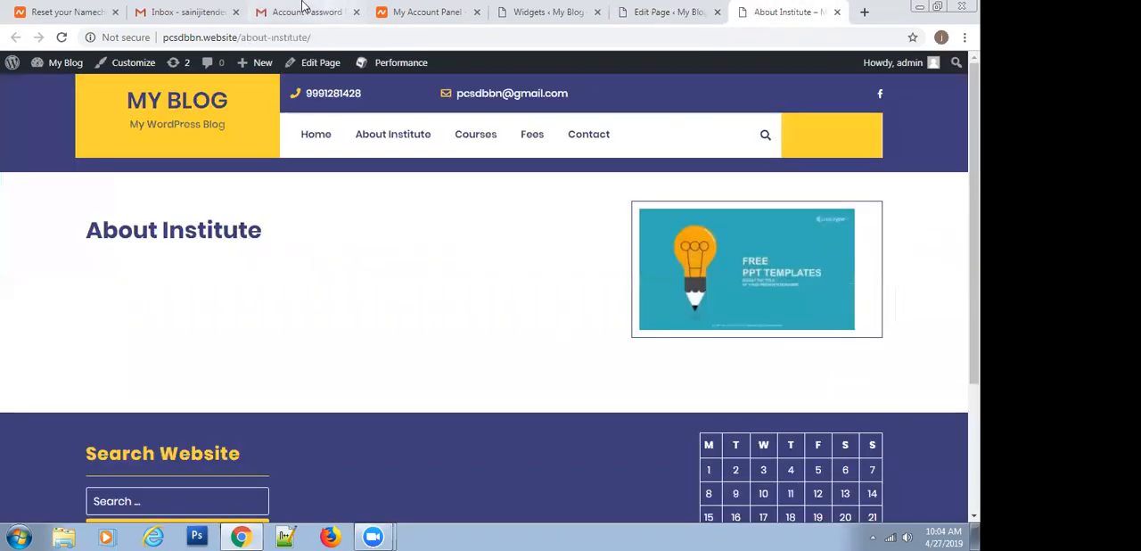
click(61, 38)
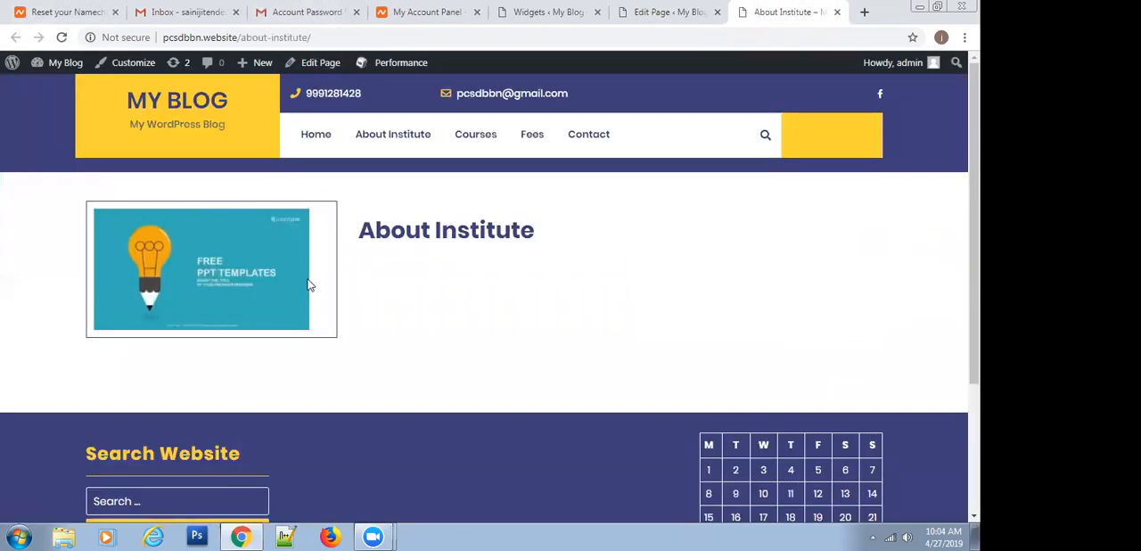
Try the Home Custom Page template on the About Institute page, update it and reload the live page
click(682, 12)
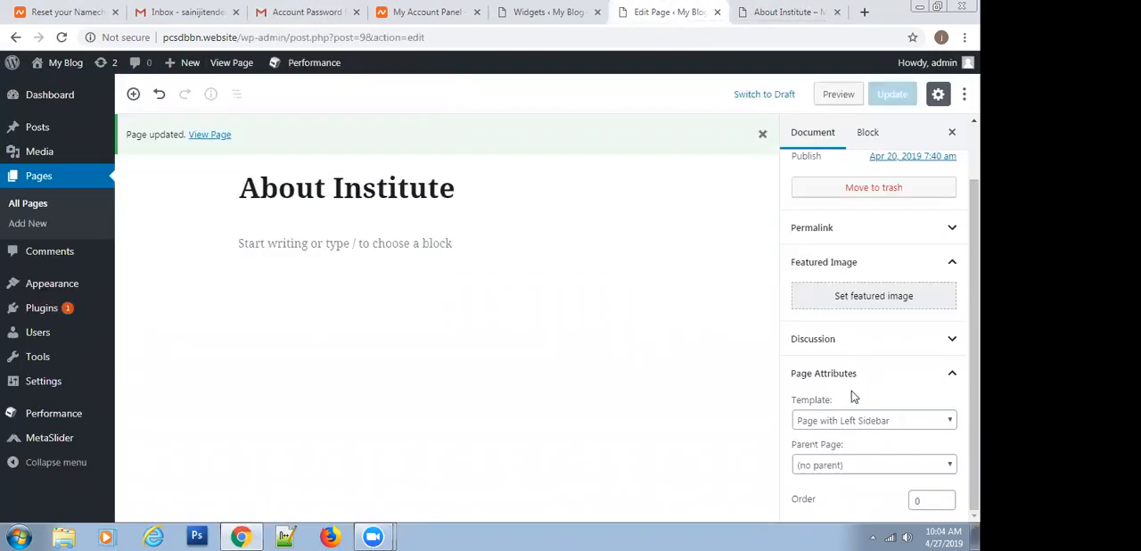
click(845, 421)
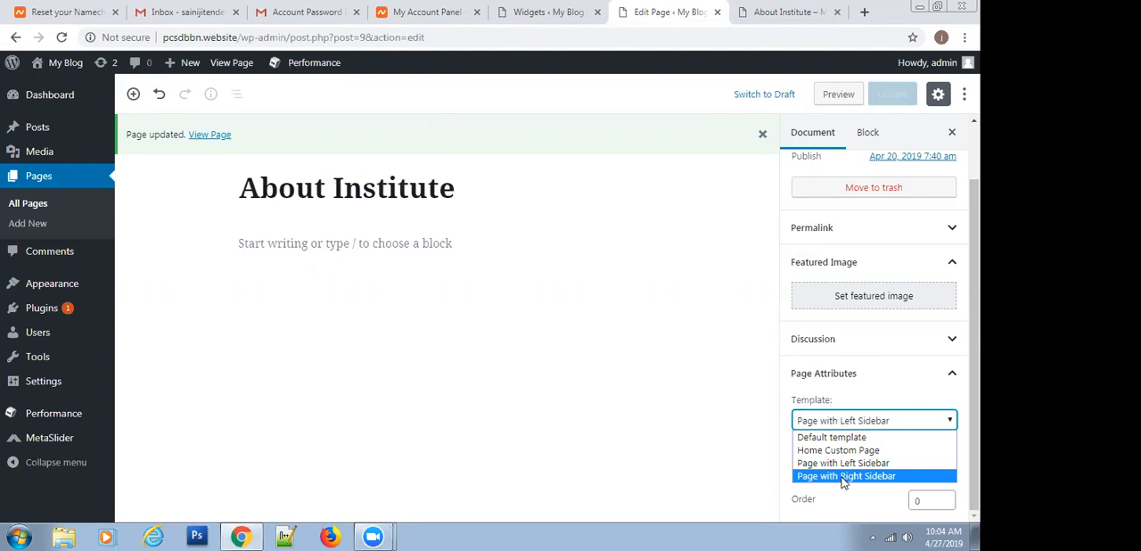
click(838, 450)
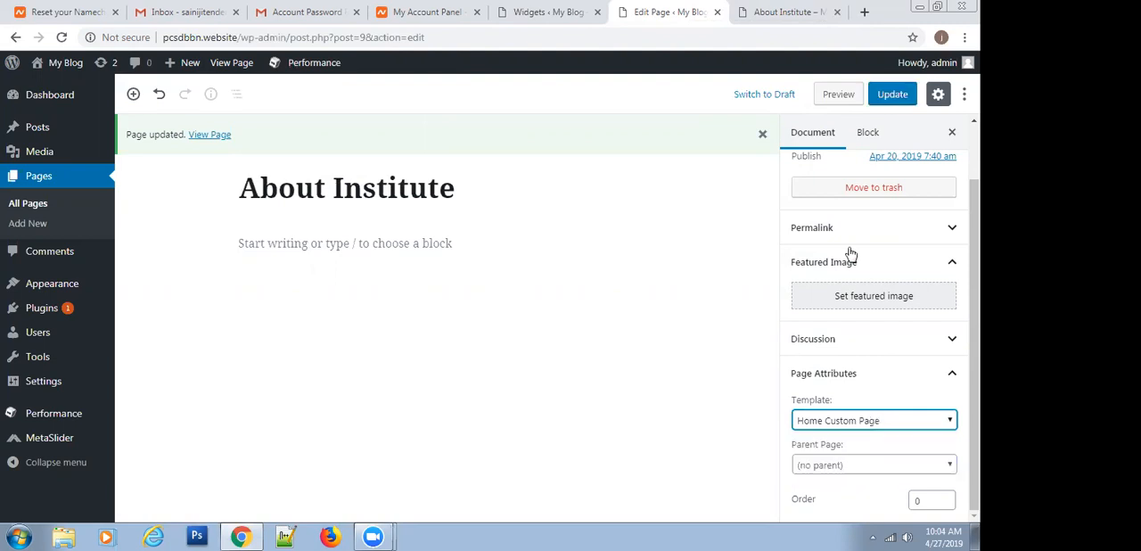
click(887, 96)
click(772, 12)
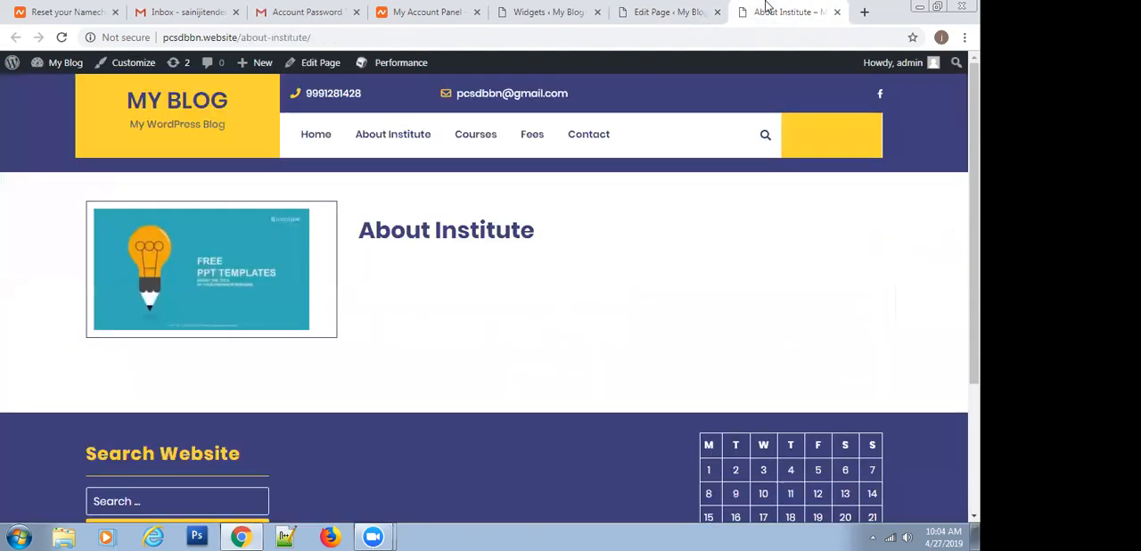
click(61, 37)
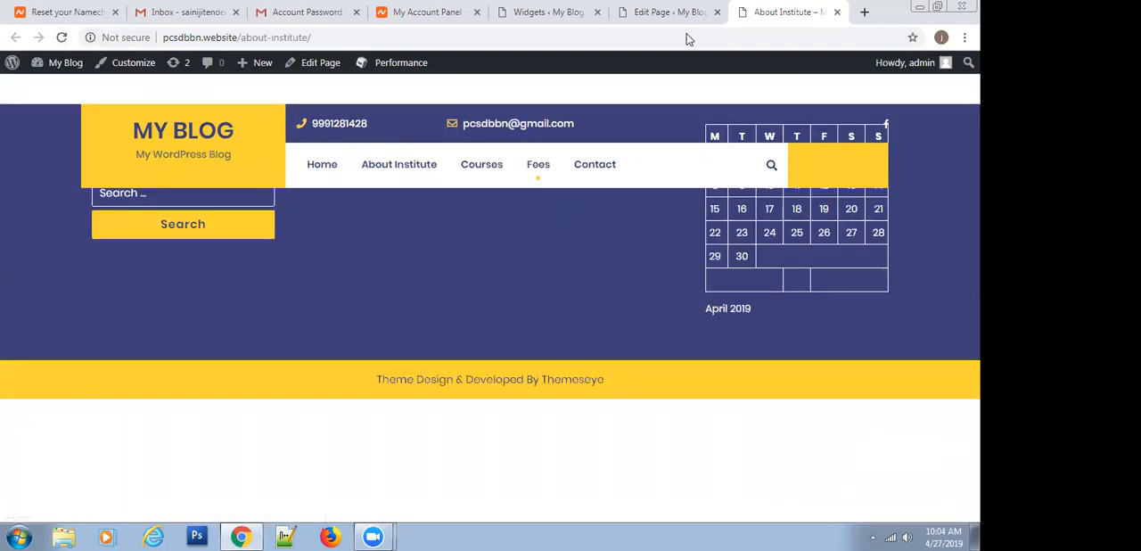
Set the About Institute page's template back to Page with Right Sidebar, update it and reload the live page
click(658, 11)
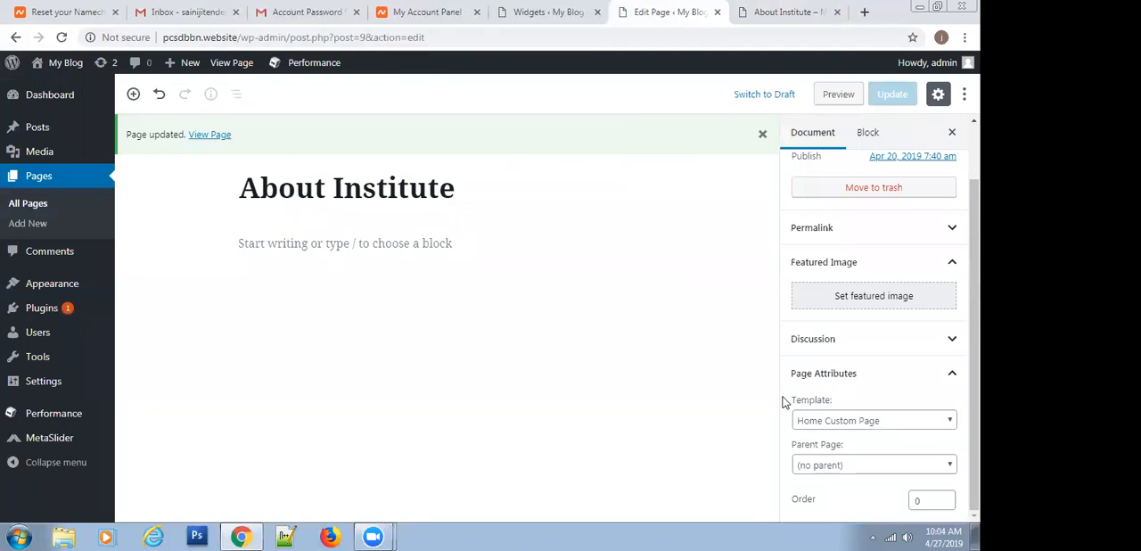
click(848, 423)
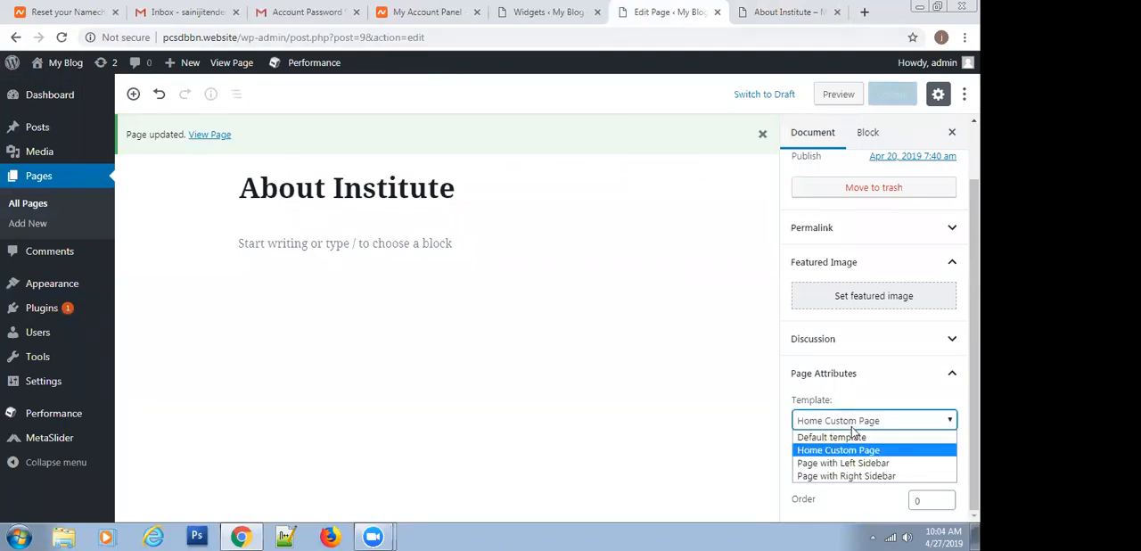
click(836, 477)
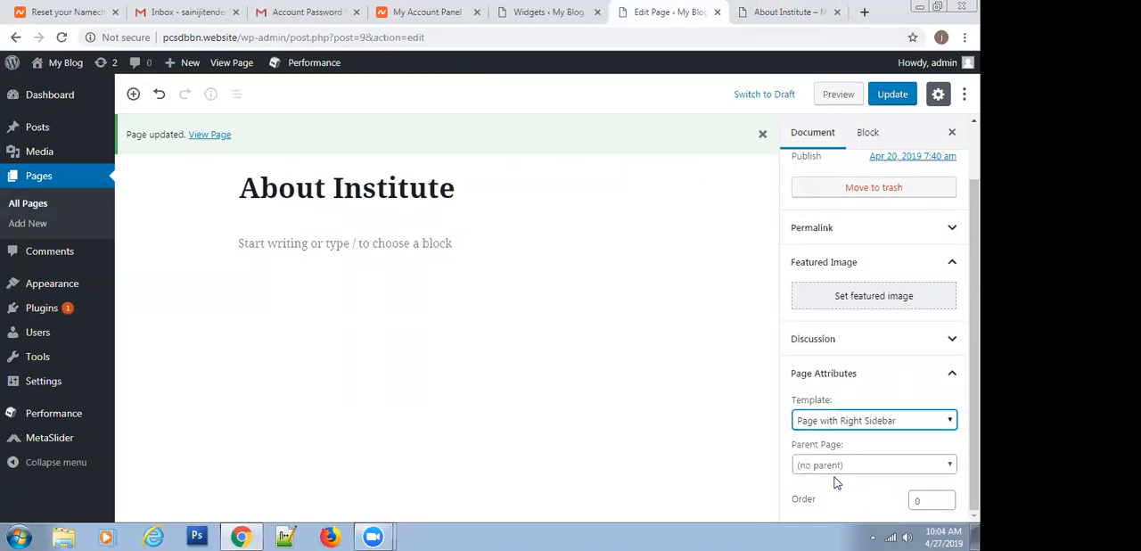
click(890, 95)
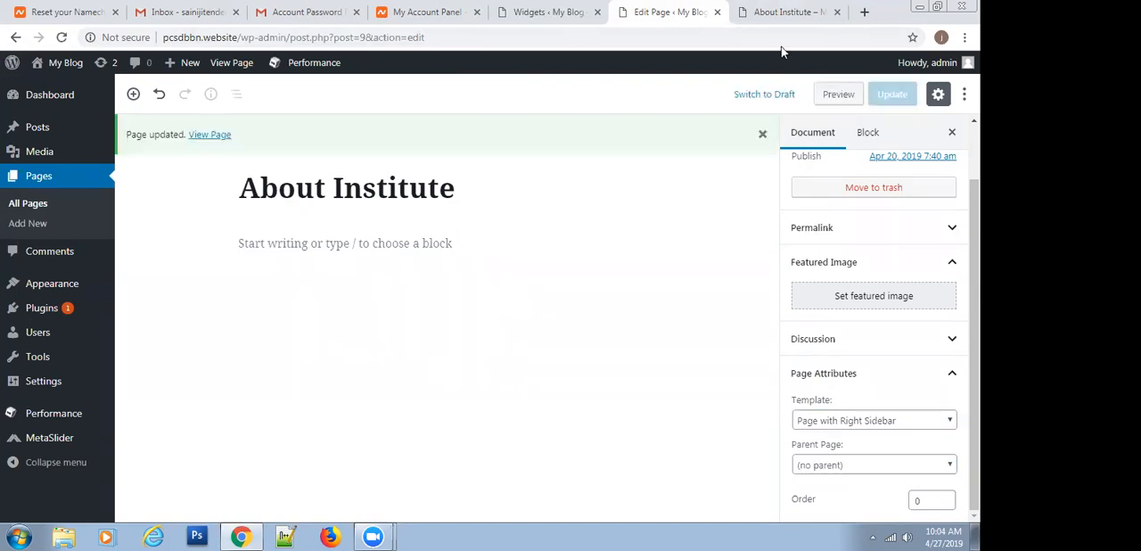
click(784, 12)
click(61, 39)
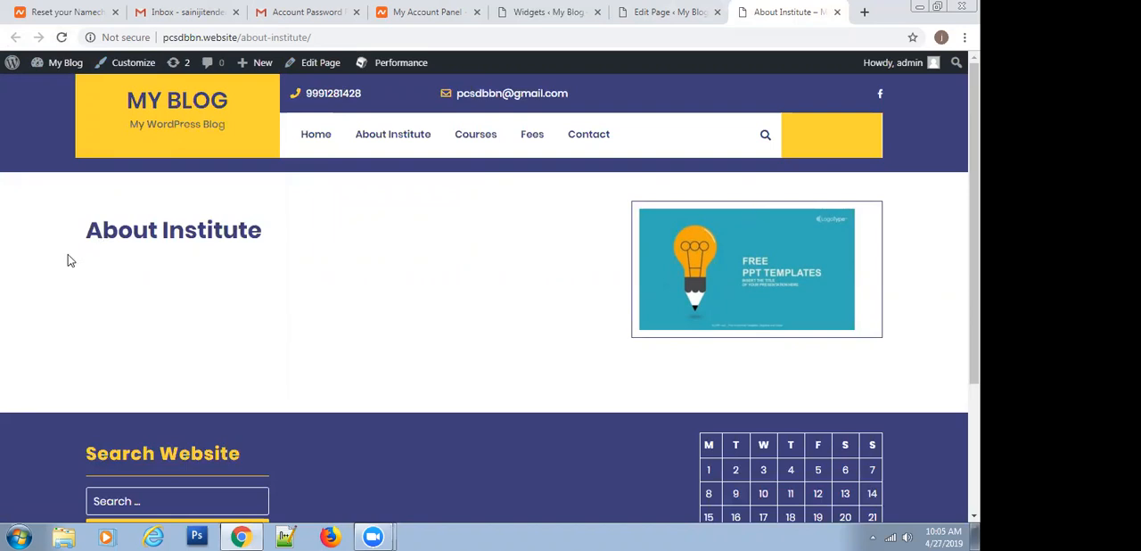
Write "PCSD is a very good institute in Babain. It teaches us a lot of courses." as the page's text, update it and reload the live page
click(664, 14)
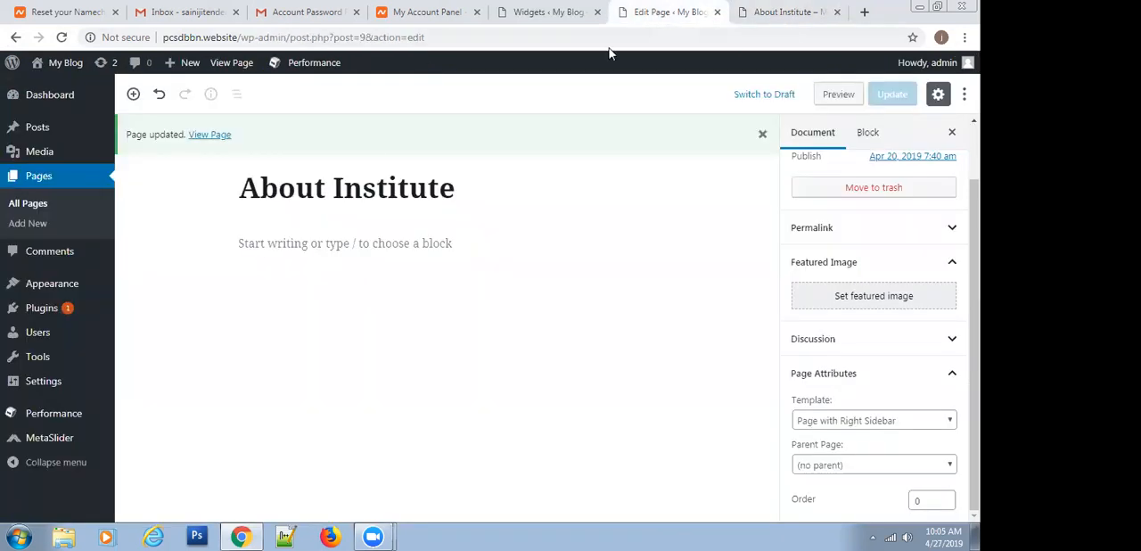
click(285, 250)
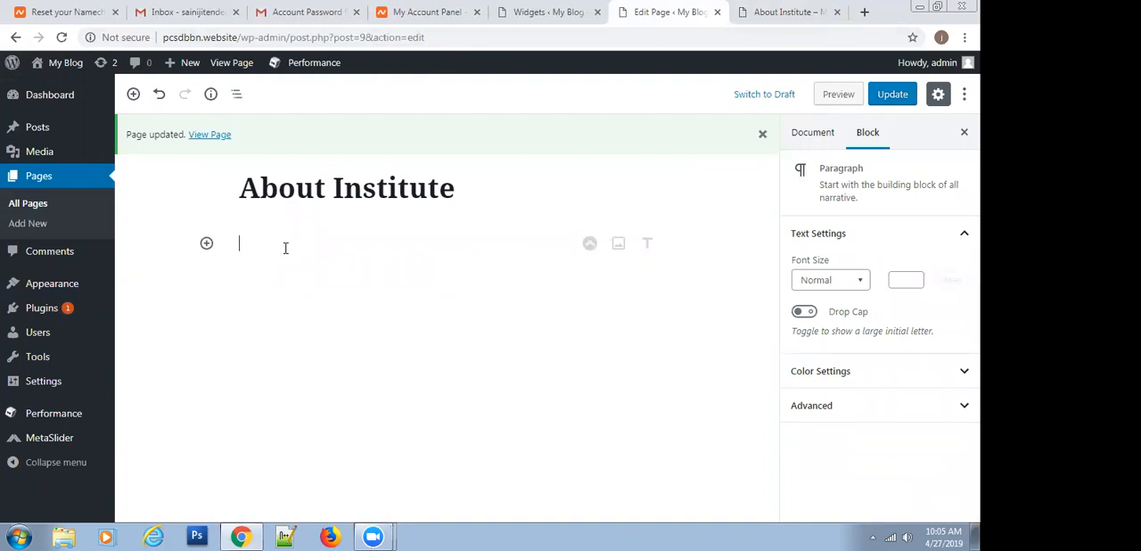
text(PCSD)
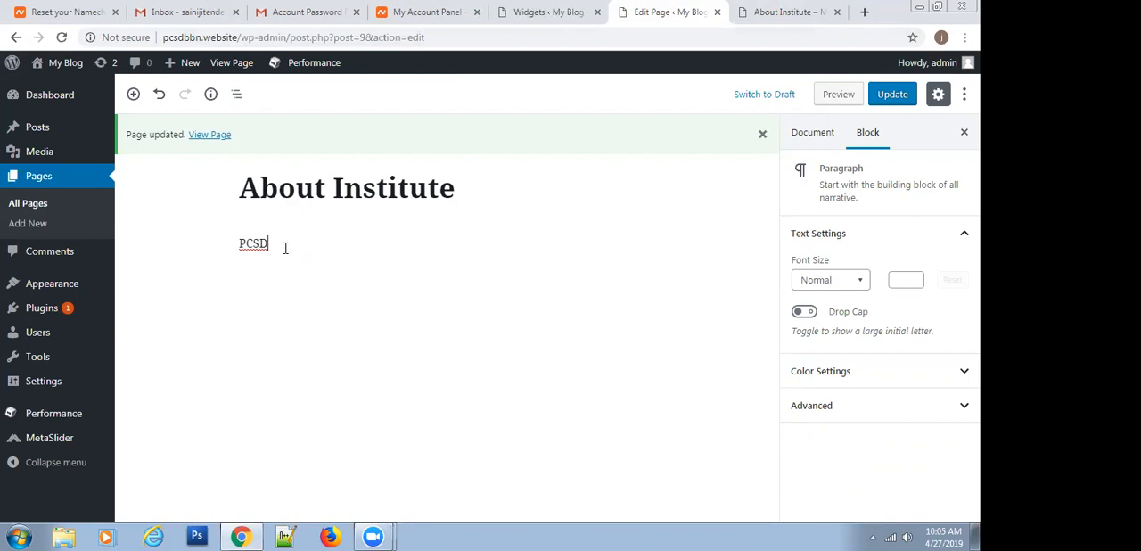
text( is a very good institute in Babai)
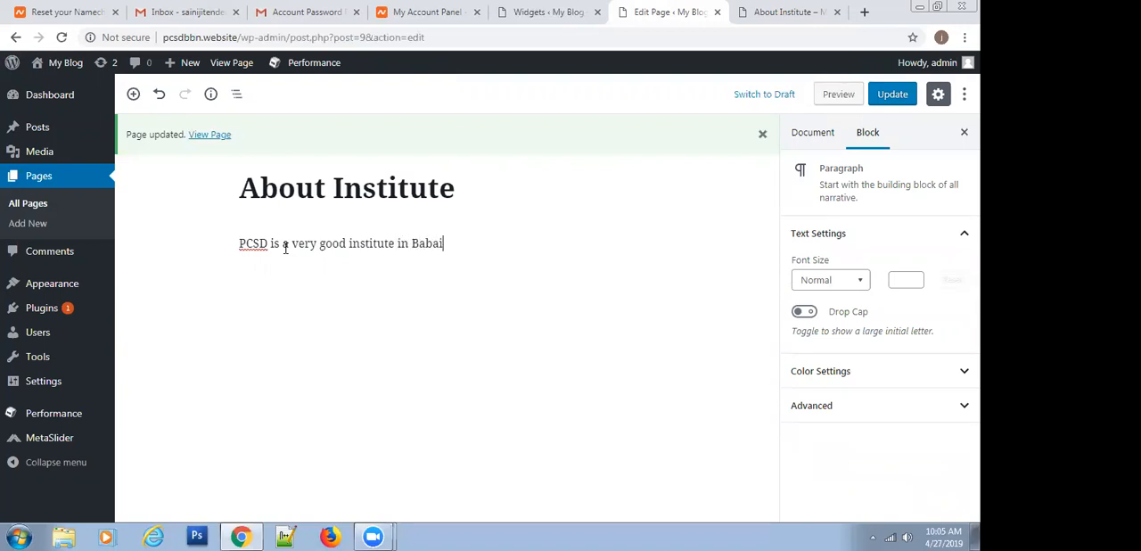
text(.)
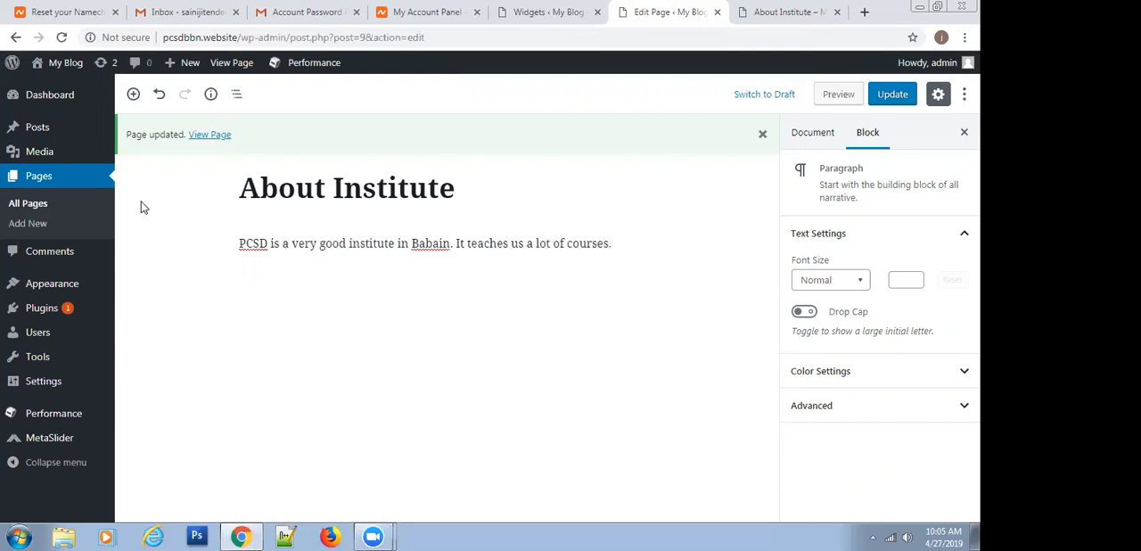
click(886, 98)
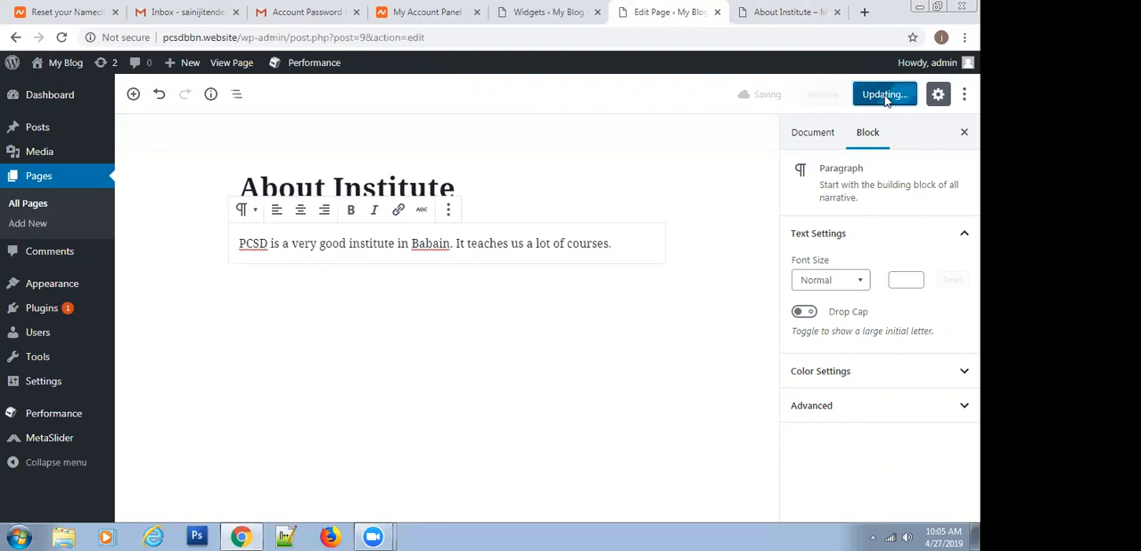
click(788, 9)
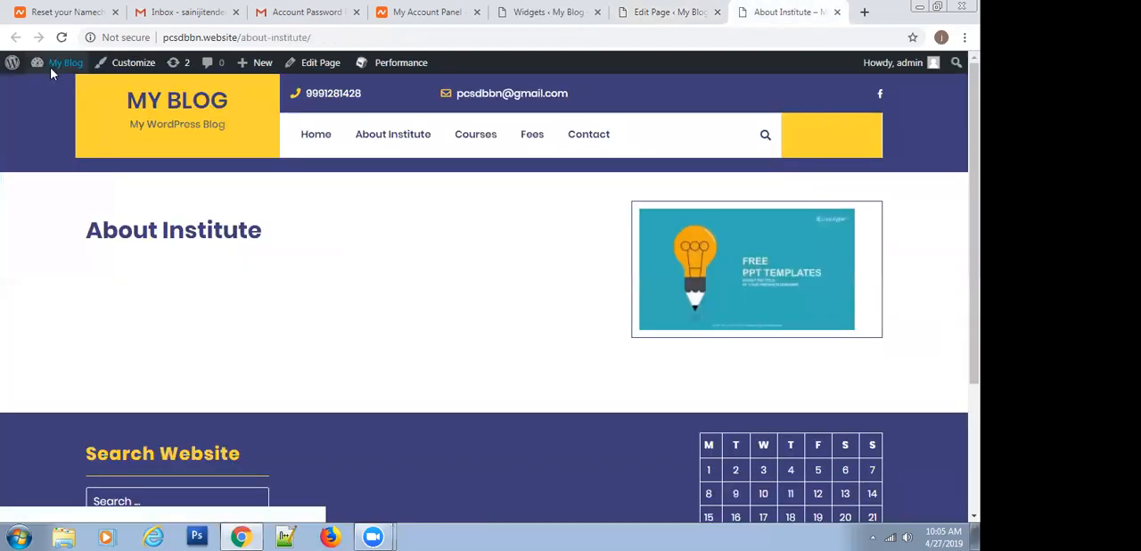
click(61, 37)
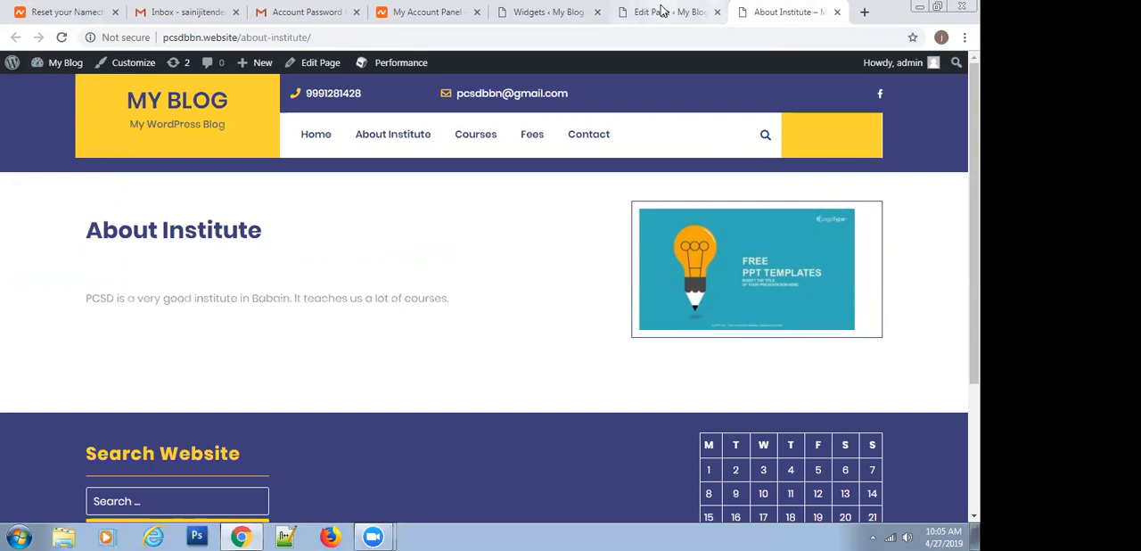
Search Google for "about us image" in a new browser tab
click(863, 13)
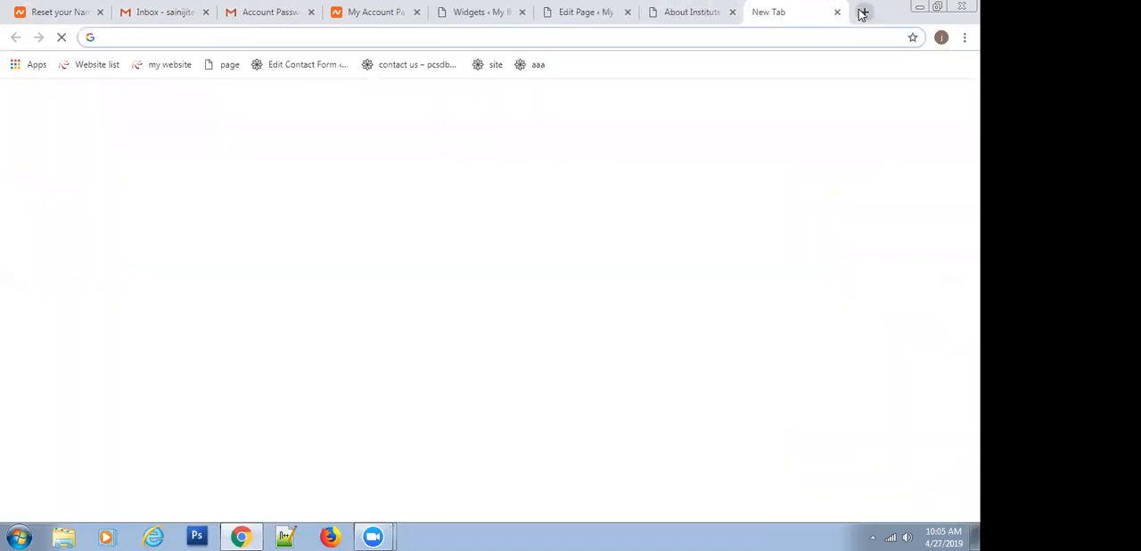
text(about )
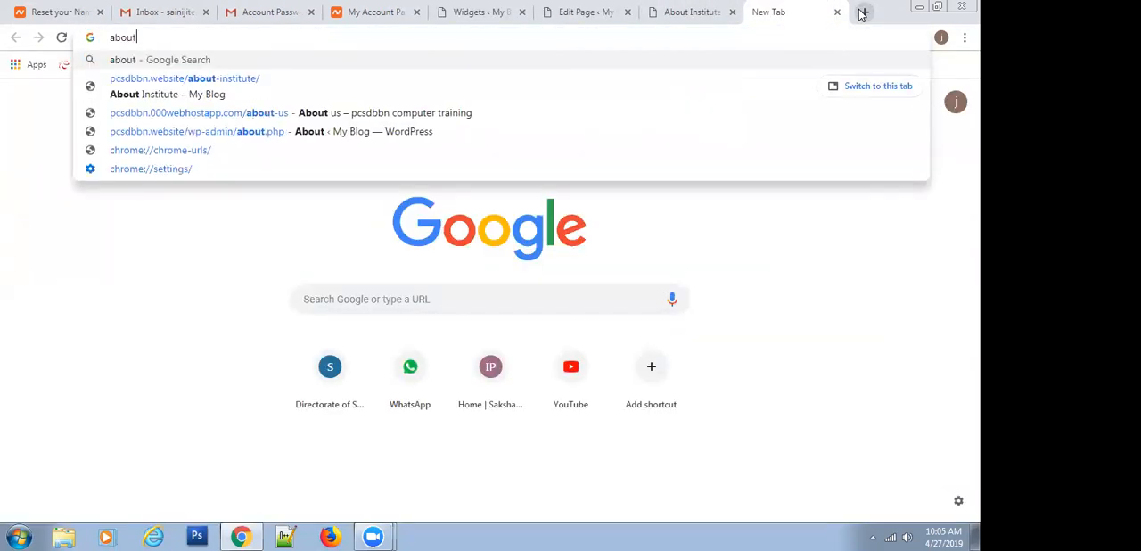
text(us image)
key(Return)
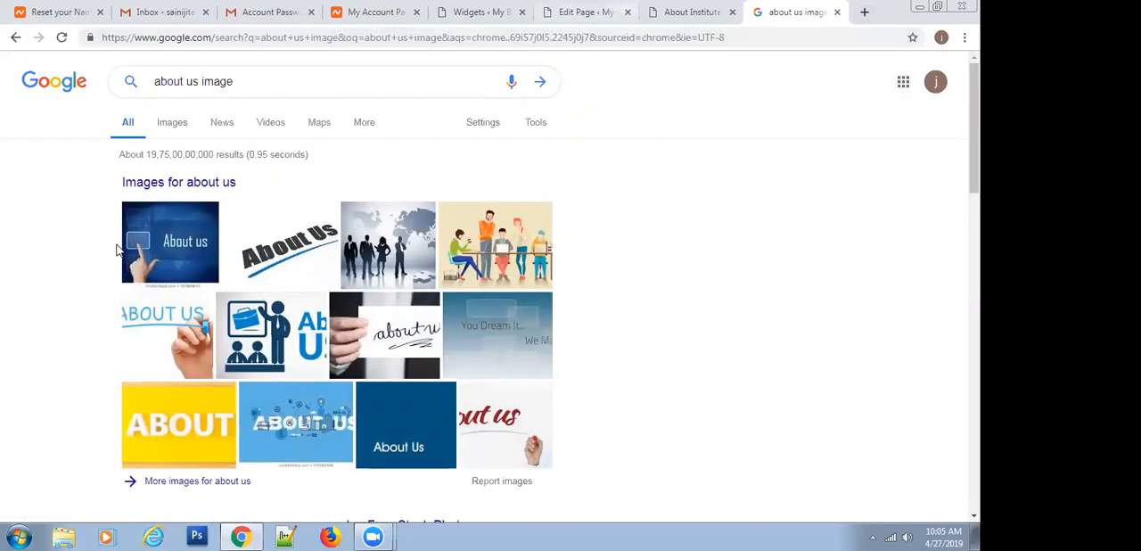
Browse the Google image results for a suitable About Us picture
click(504, 266)
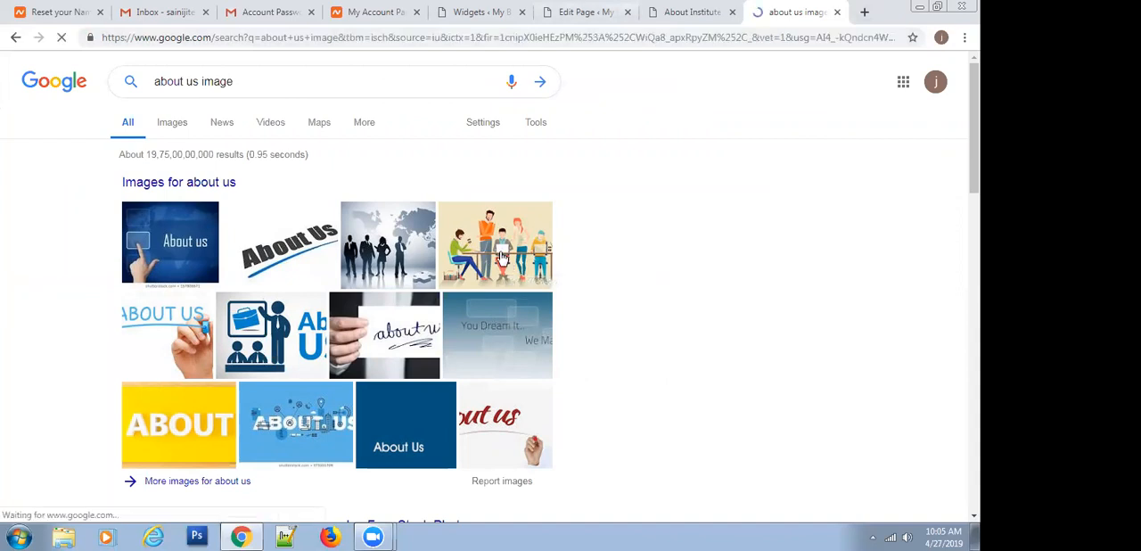
click(250, 299)
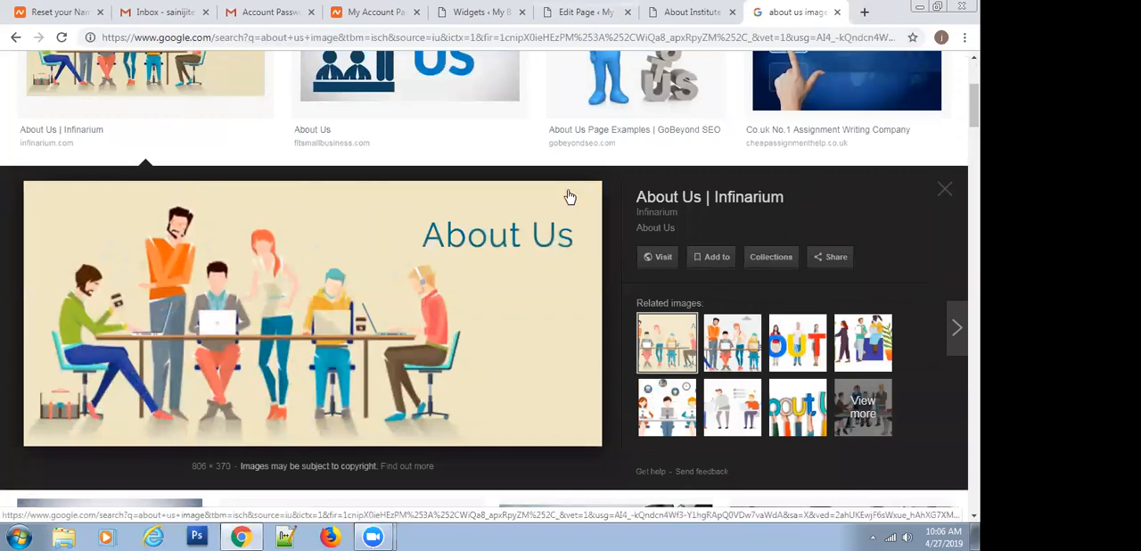
scroll(469, 234, up, 3)
scroll(470, 234, down, 3)
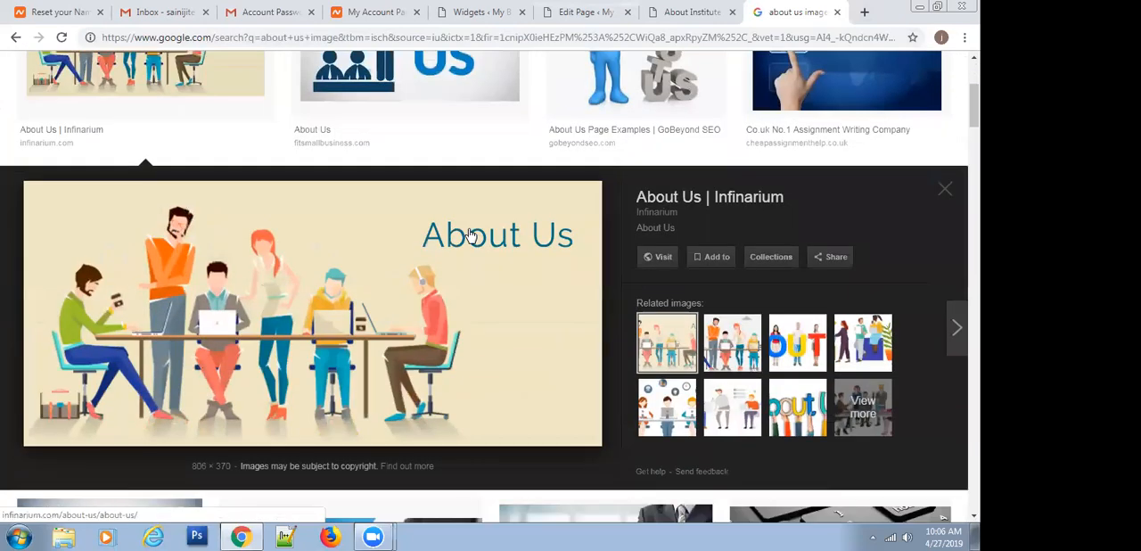
scroll(471, 234, up, 2)
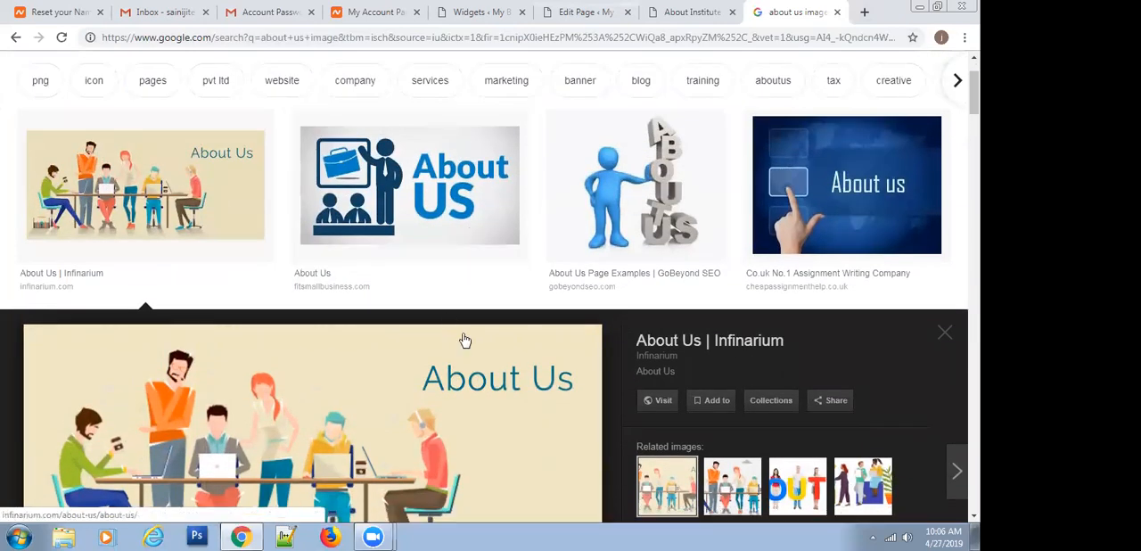
scroll(464, 340, down, 5)
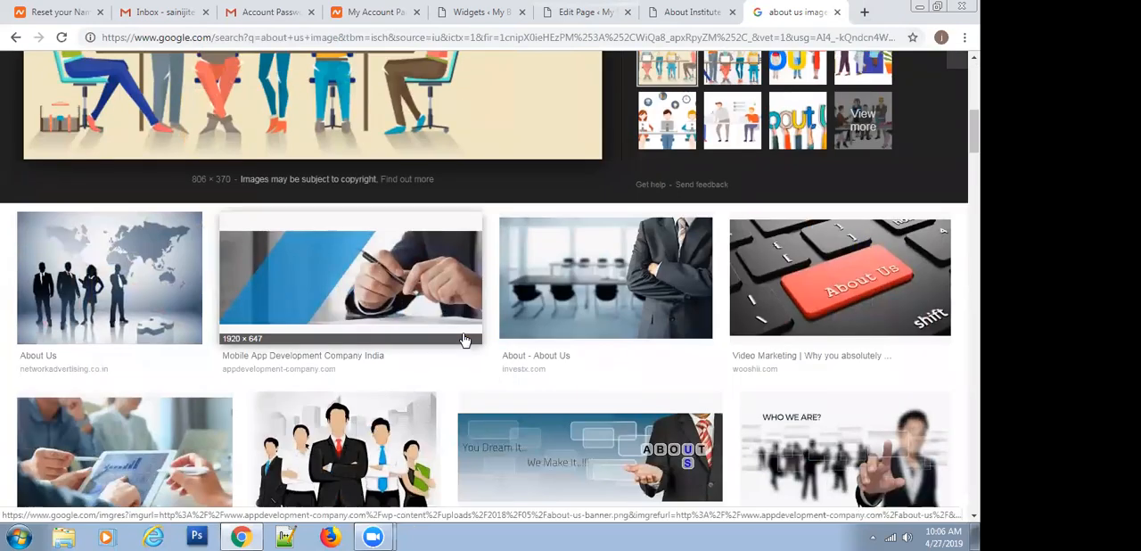
scroll(465, 340, down, 2)
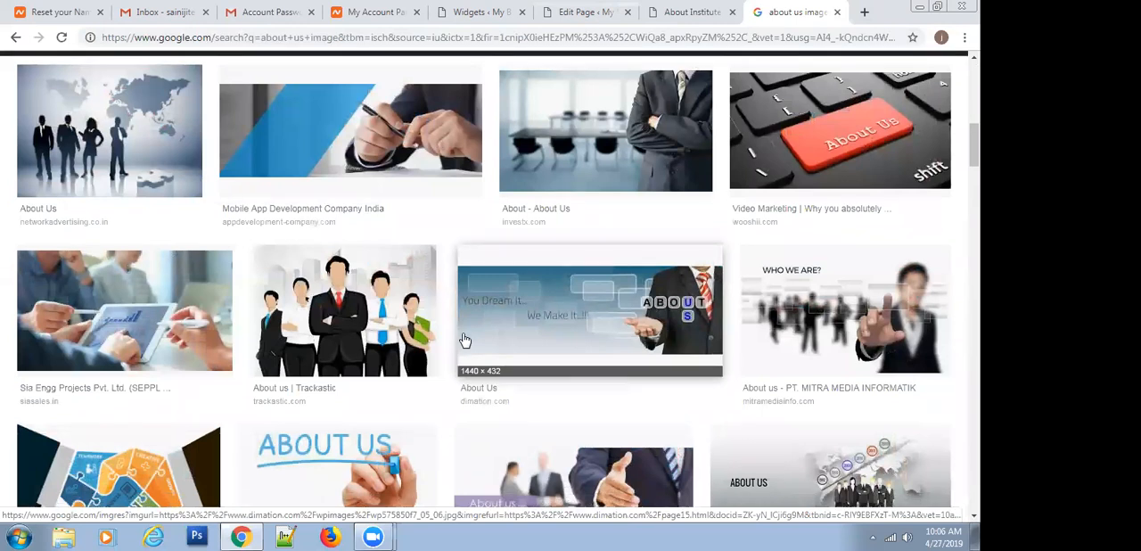
scroll(465, 340, down, 3)
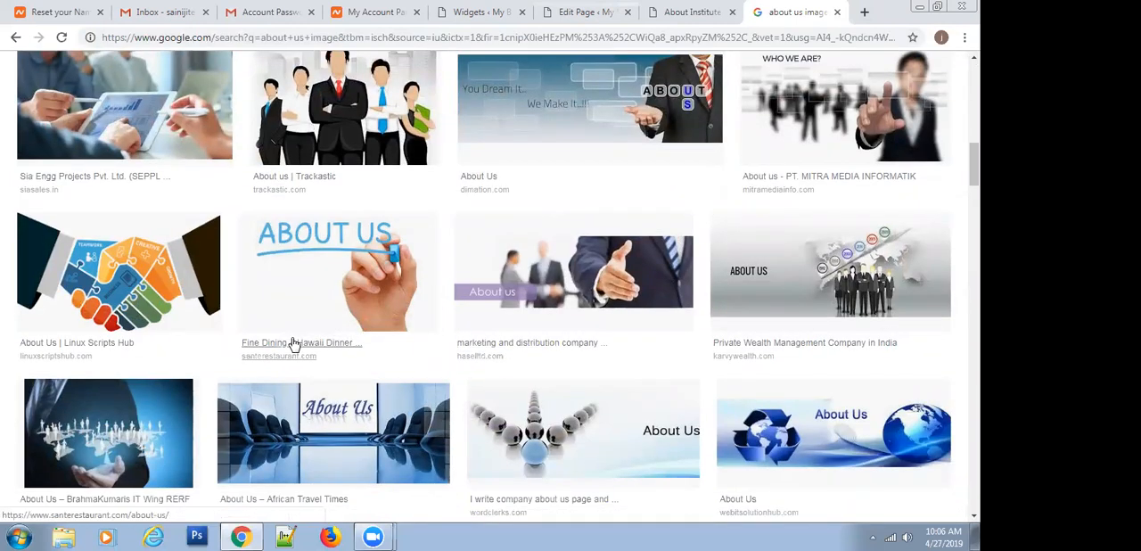
scroll(295, 344, down, 4)
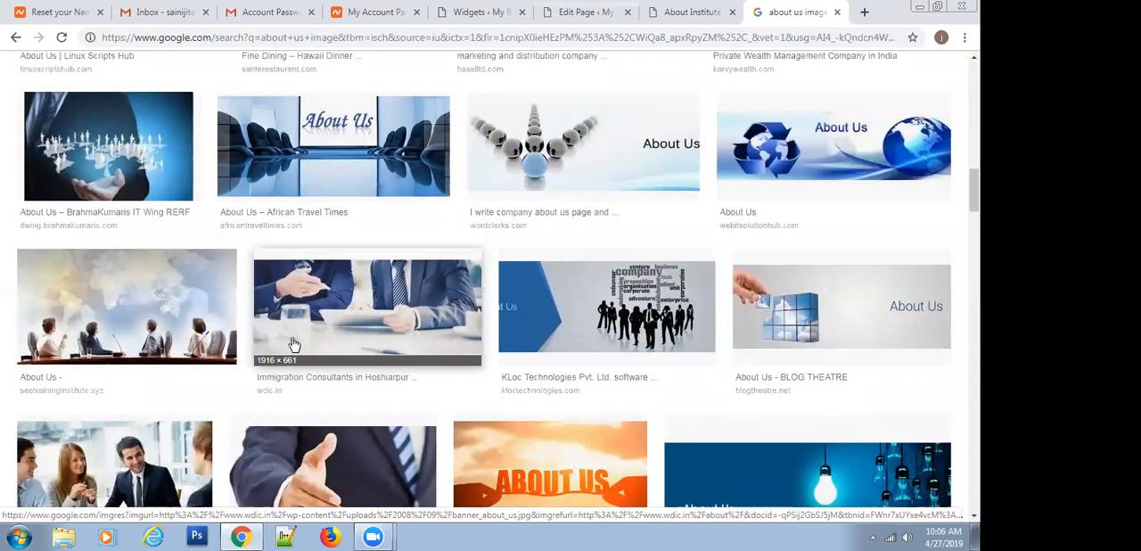
scroll(294, 345, up, 3)
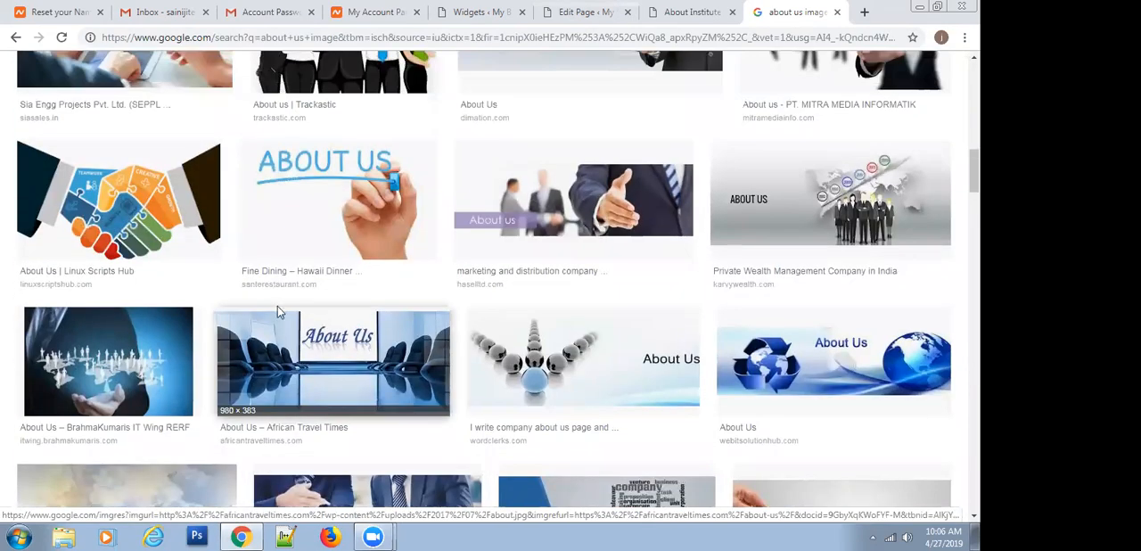
Save the picture of a hand underlining ABOUT US in blue marker to Downloads as aboutus
click(304, 185)
right_click(295, 279)
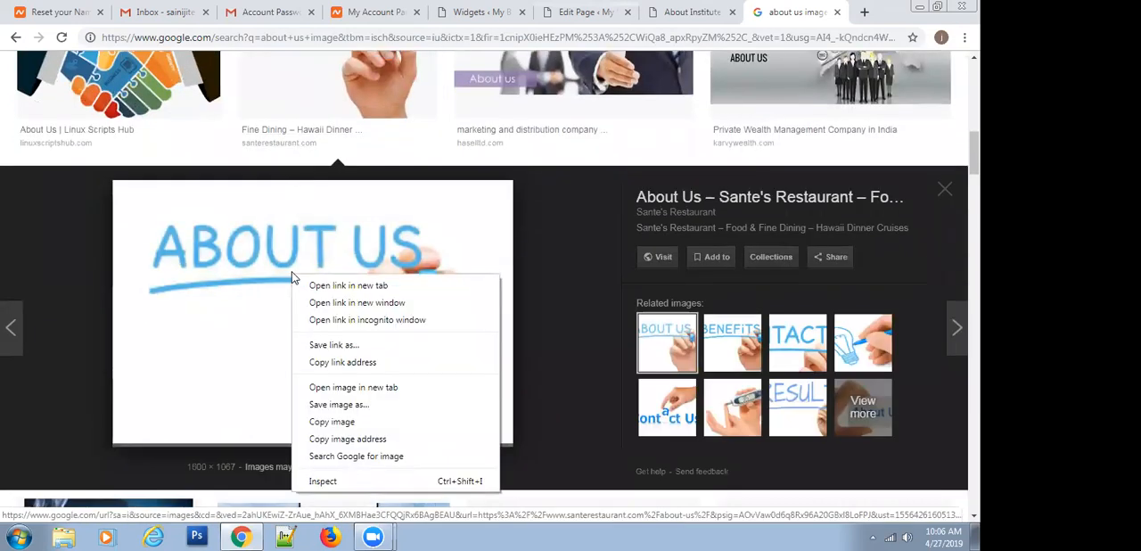
click(341, 410)
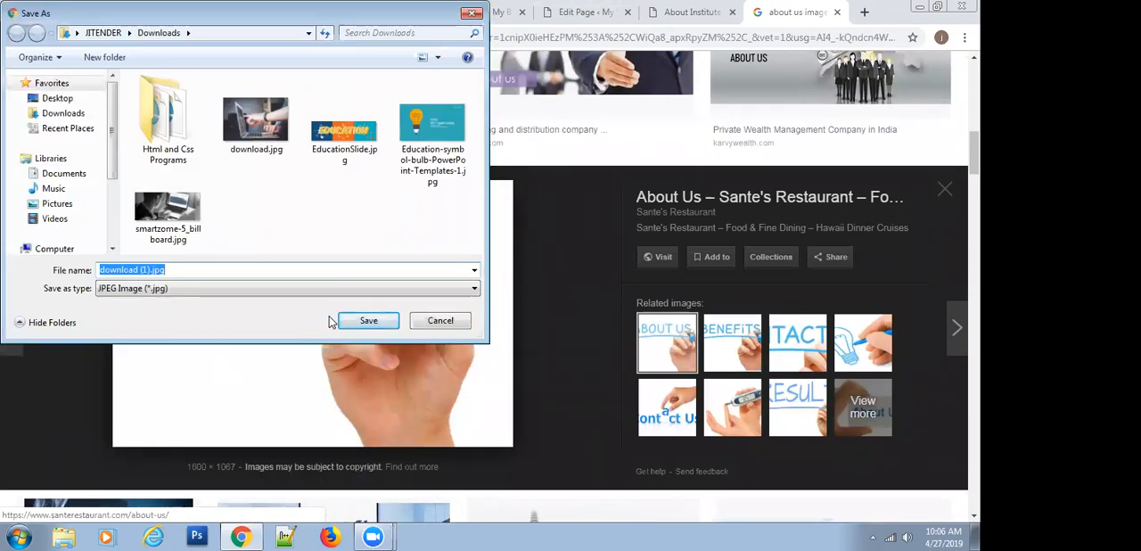
text(aboutus)
key(Return)
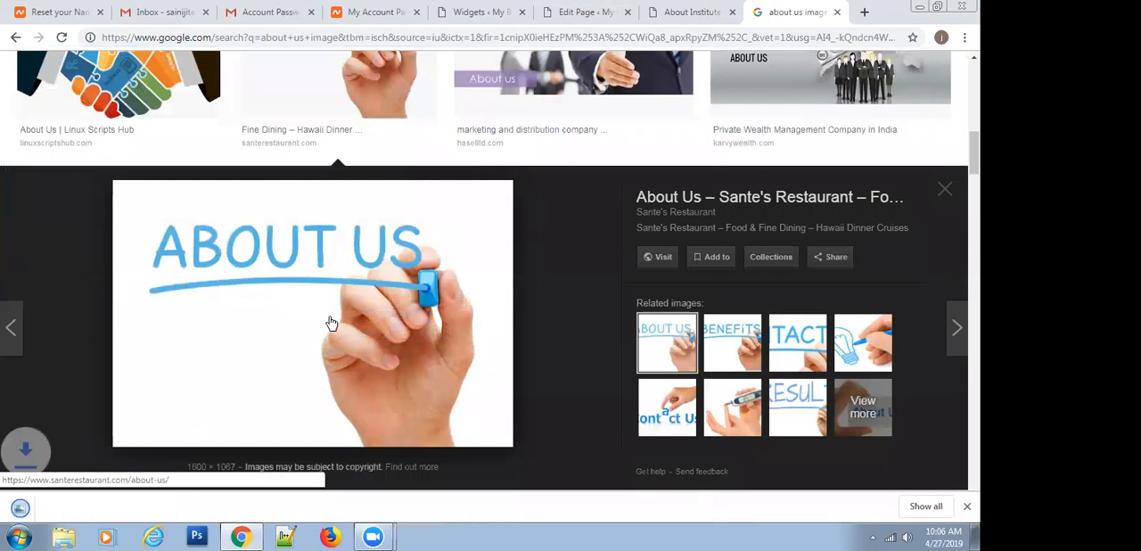
Upload aboutus.jpg from Downloads as the replacement picture for the Page Sidebar's Image widget
click(676, 10)
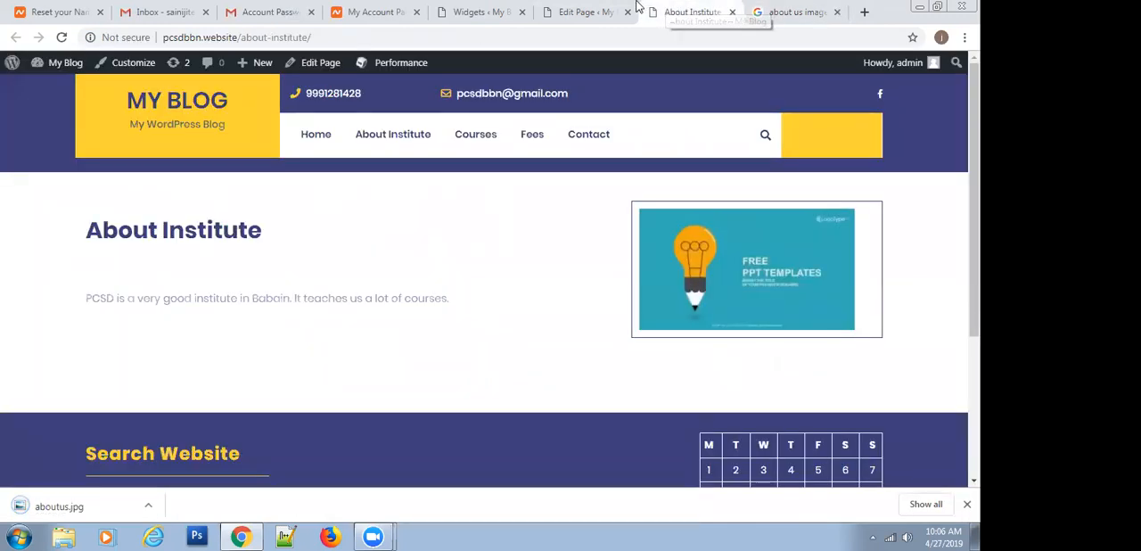
click(592, 11)
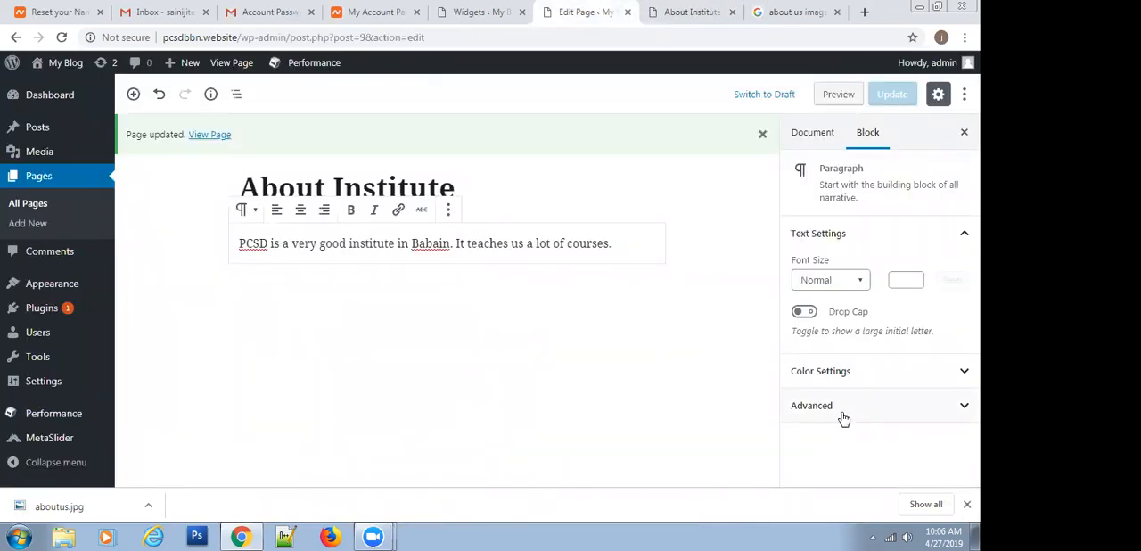
click(478, 11)
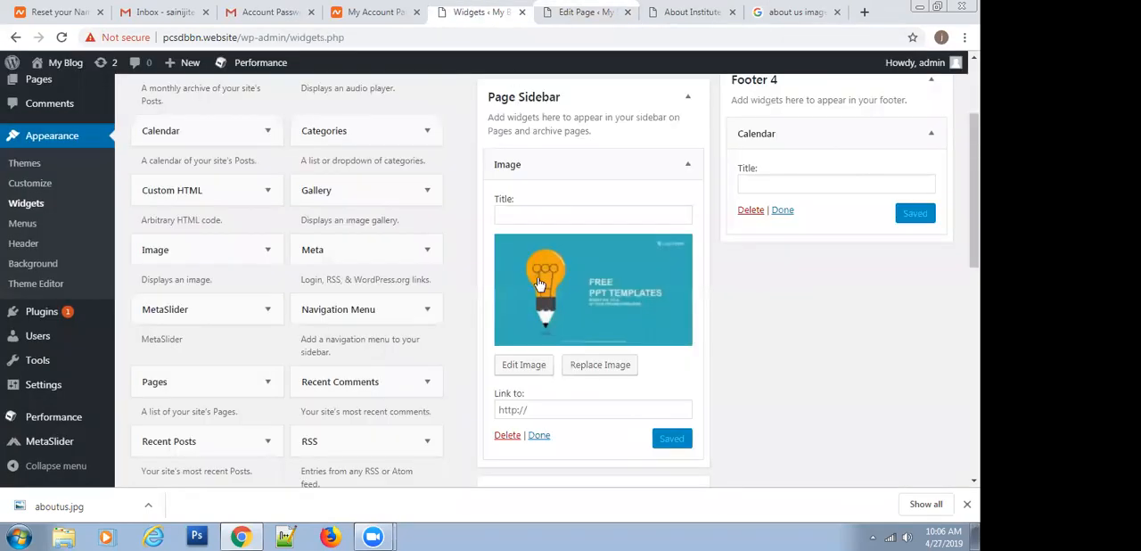
click(603, 373)
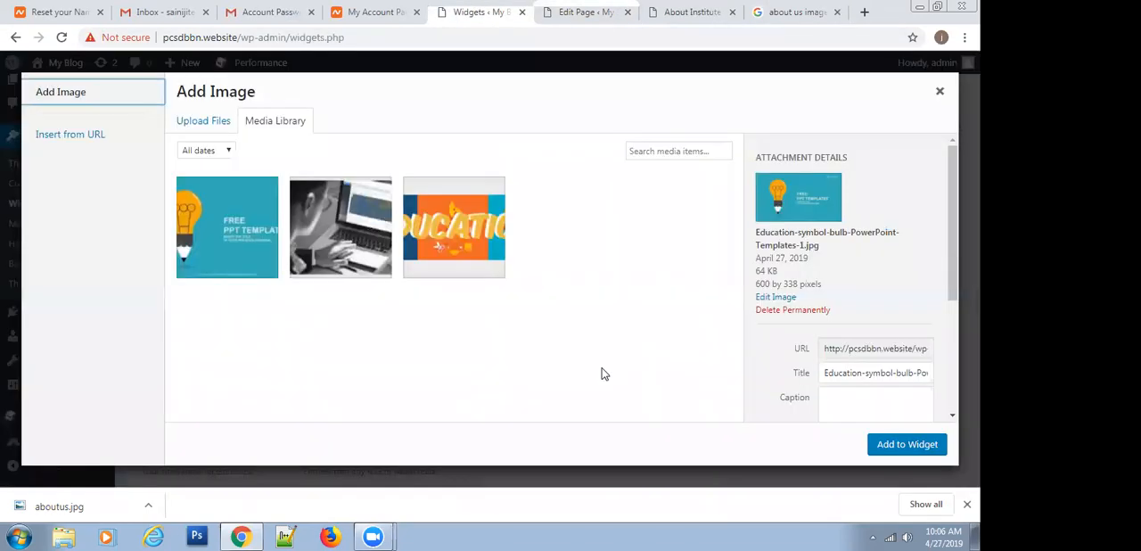
click(182, 120)
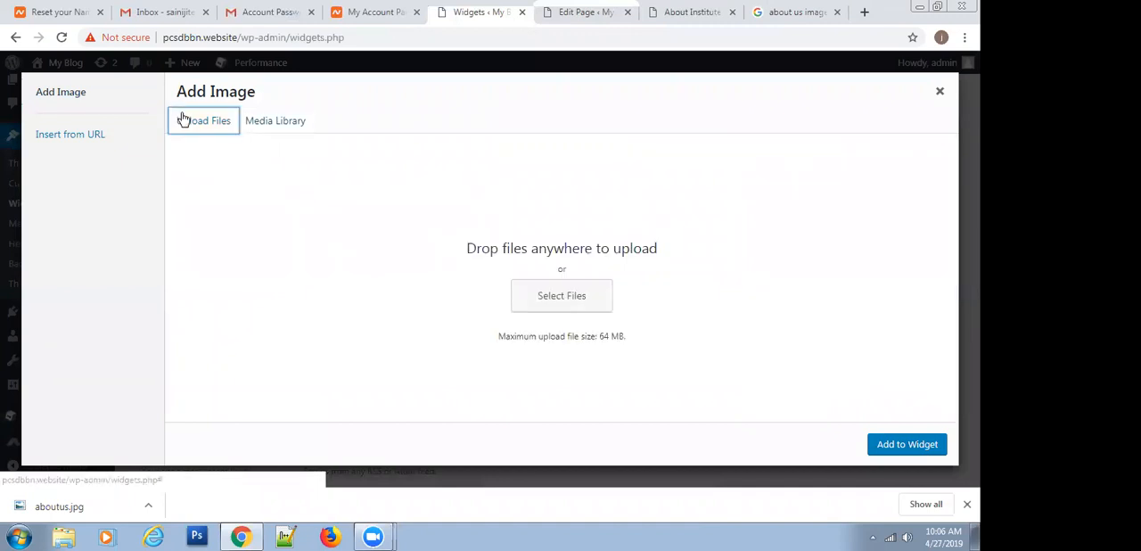
click(545, 297)
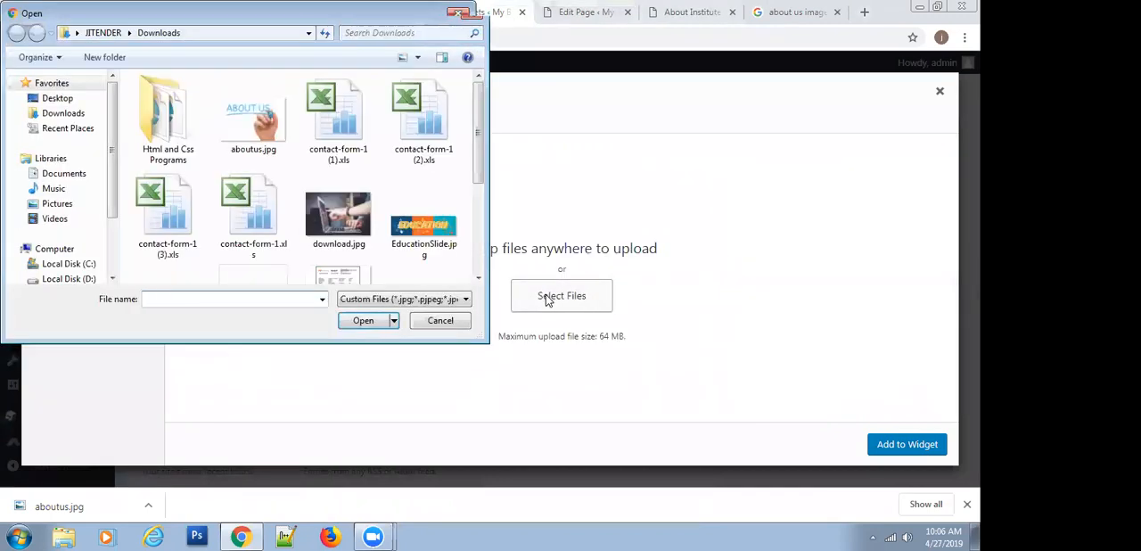
double_click(253, 114)
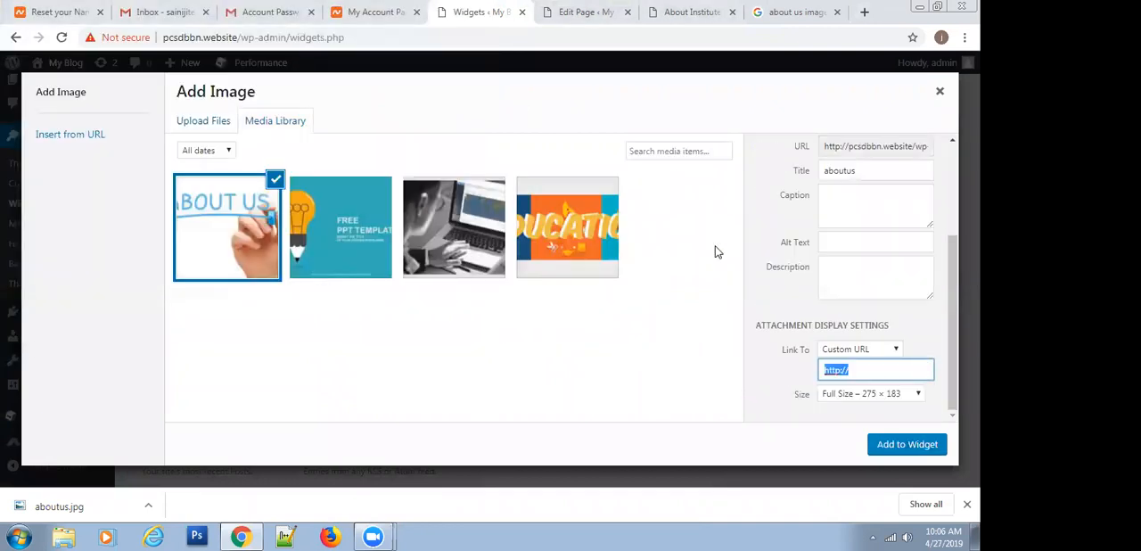
Add the uploaded picture to the Page Sidebar's Image widget, save the widget and reload the live About Institute page
click(899, 444)
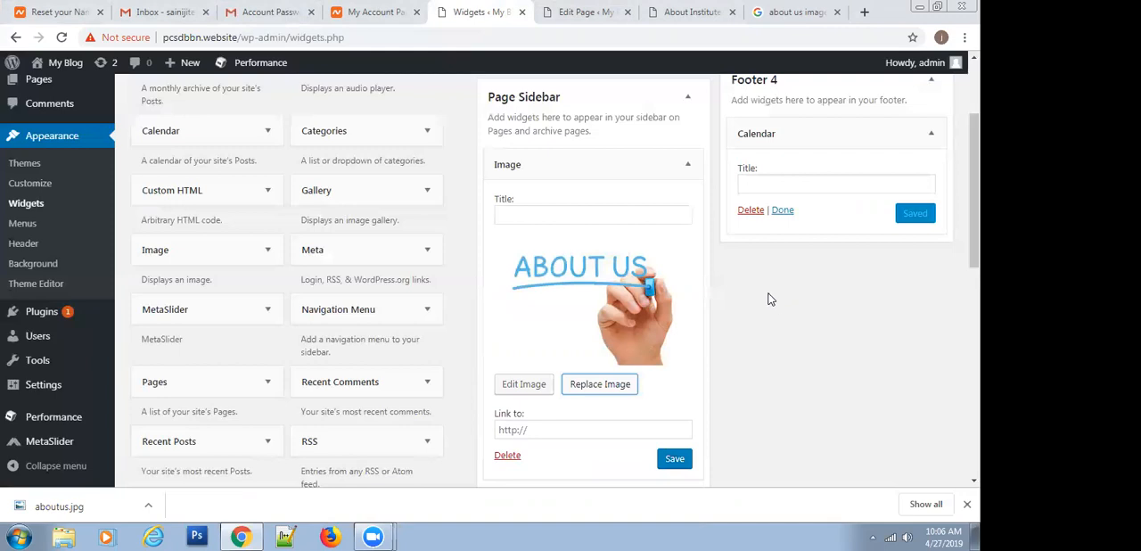
click(675, 458)
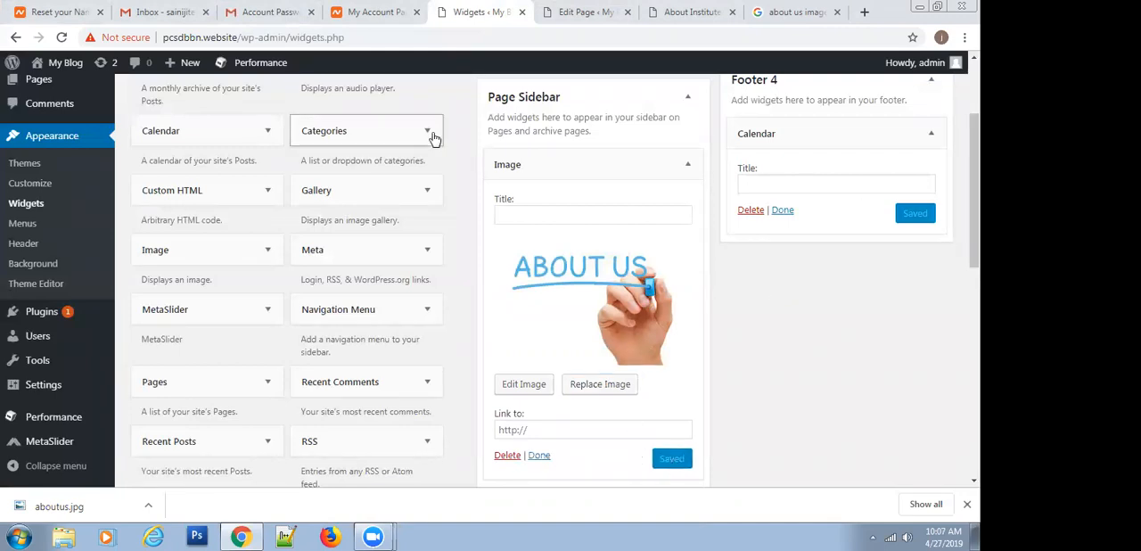
click(690, 12)
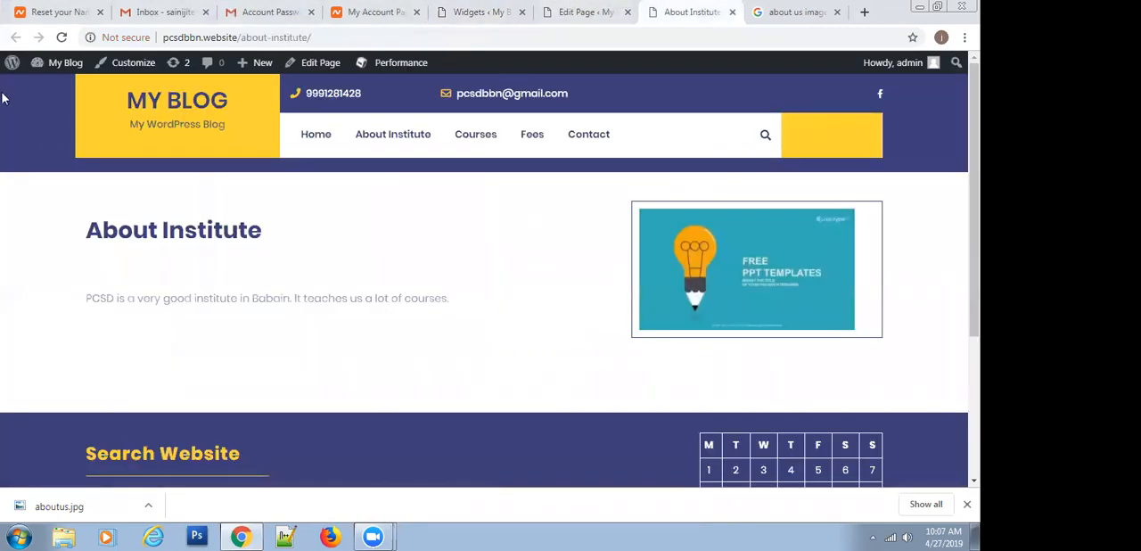
click(61, 38)
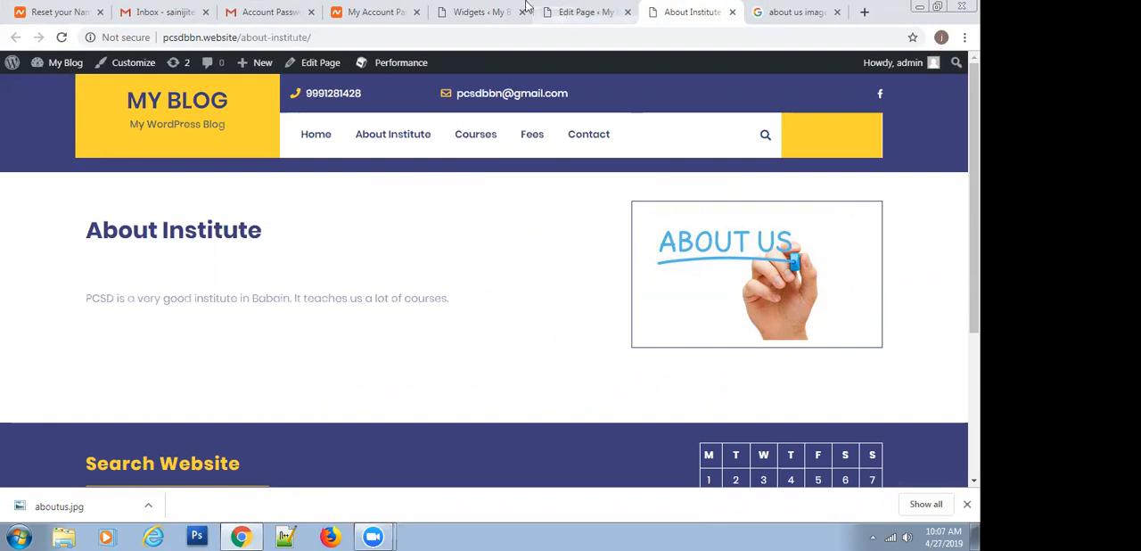
View aboutus.jpg from the Downloads folder enlarged in Windows Photo Viewer, close it and return to the browser
click(575, 11)
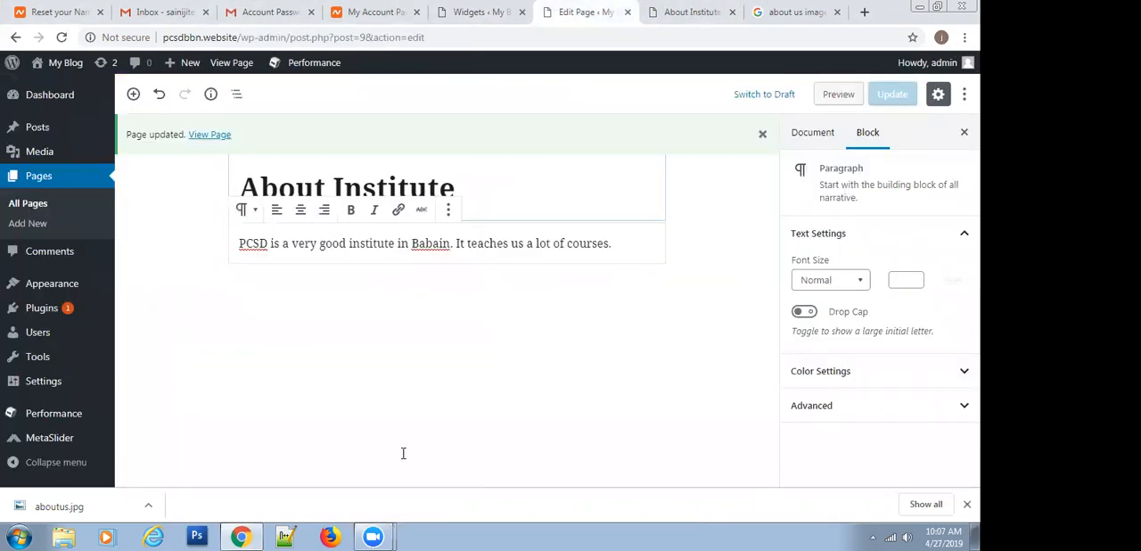
click(75, 535)
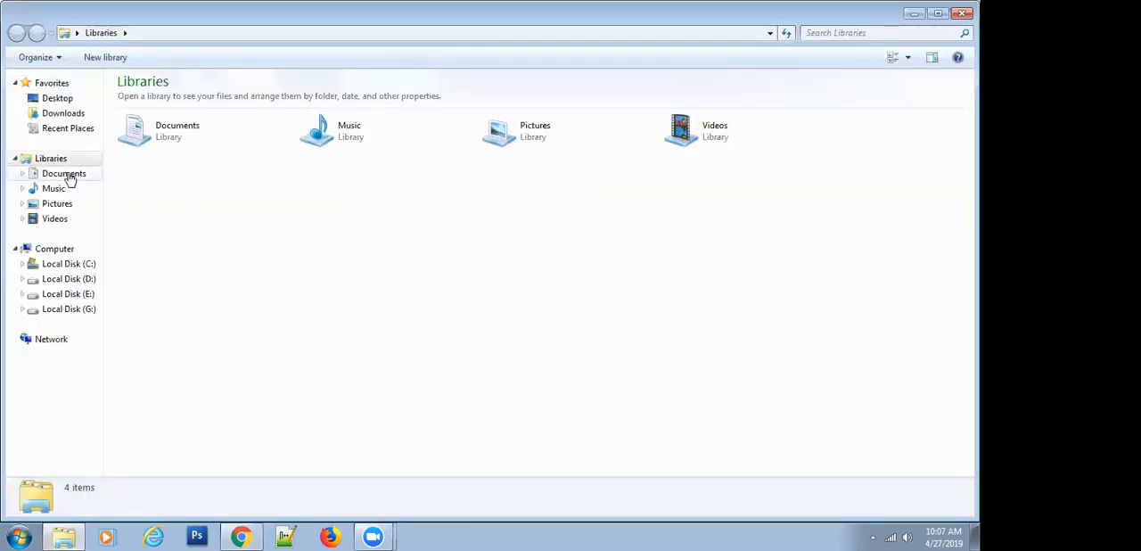
click(54, 115)
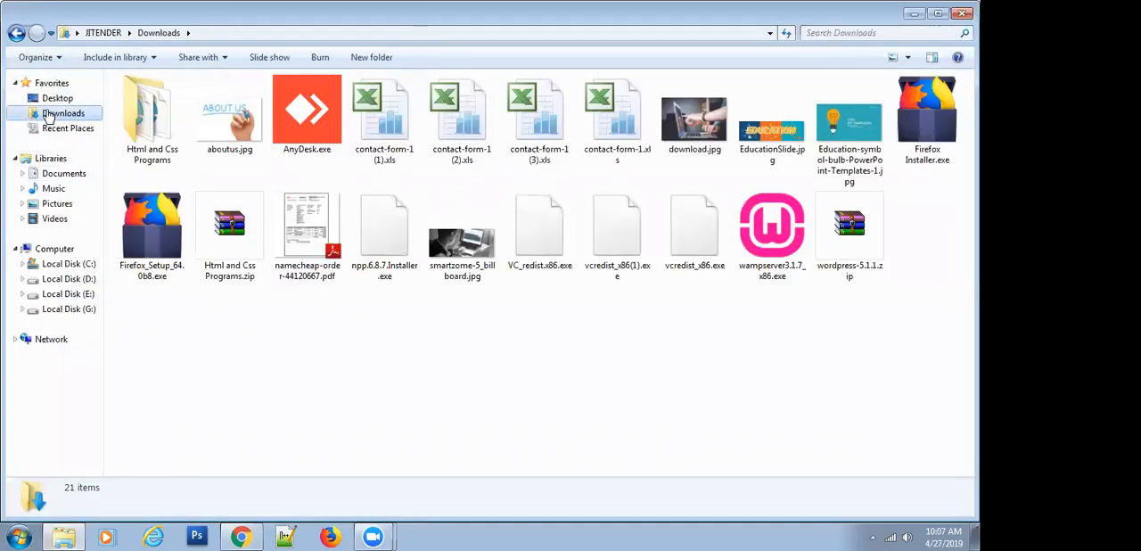
double_click(214, 127)
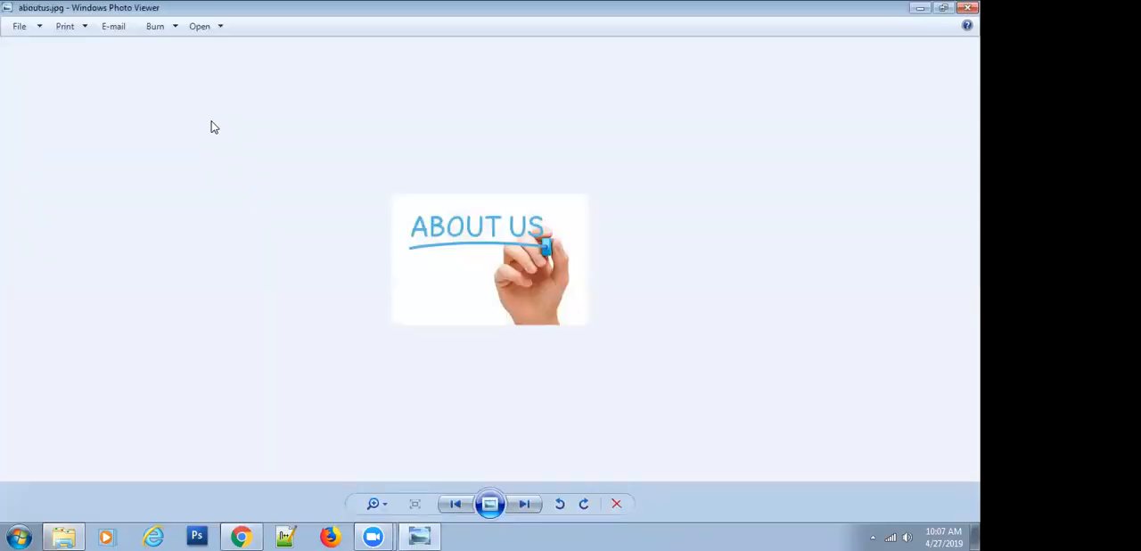
scroll(432, 244, up, 3)
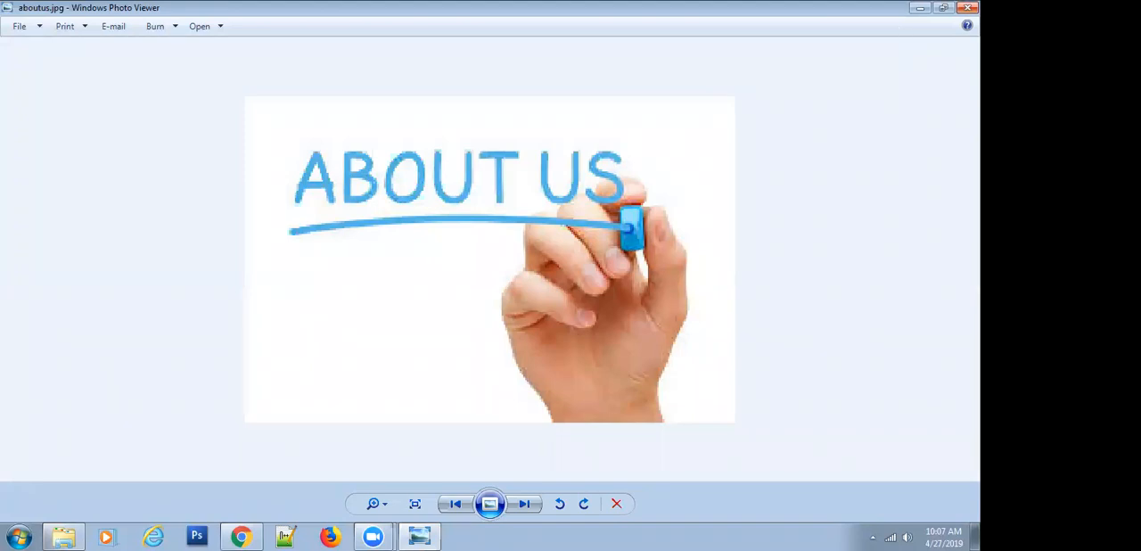
click(968, 7)
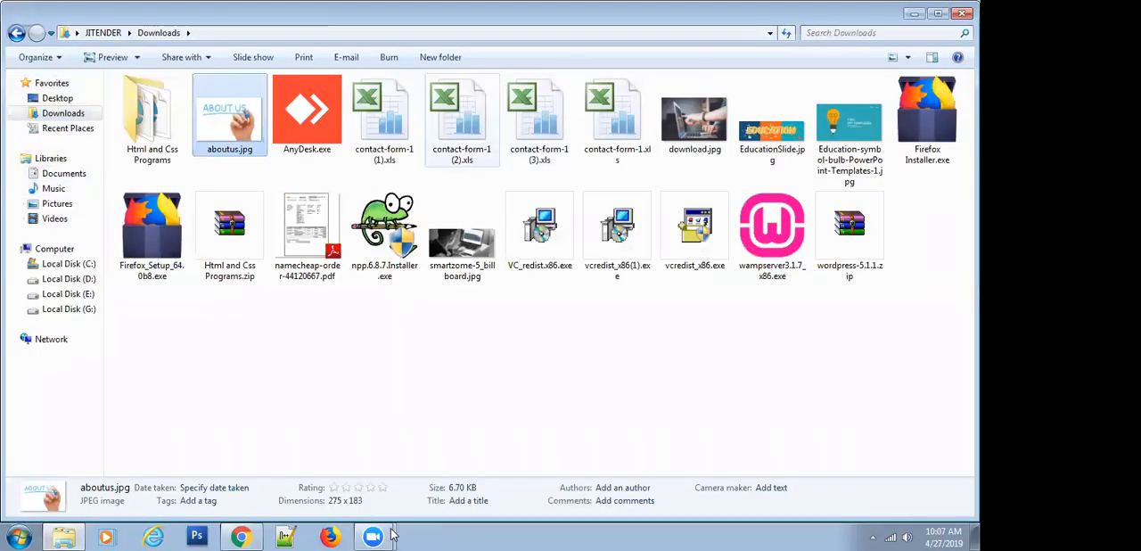
click(240, 535)
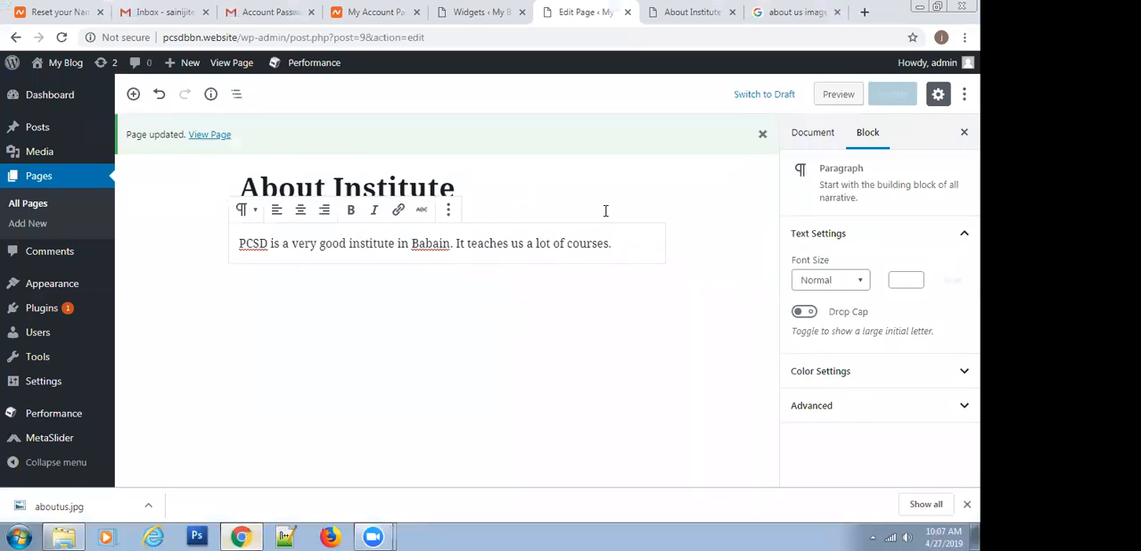
Replace the Page Sidebar's Image widget picture with EducationSlide.jpg from the Media Library, save the widget and reload the live About Institute page
click(692, 12)
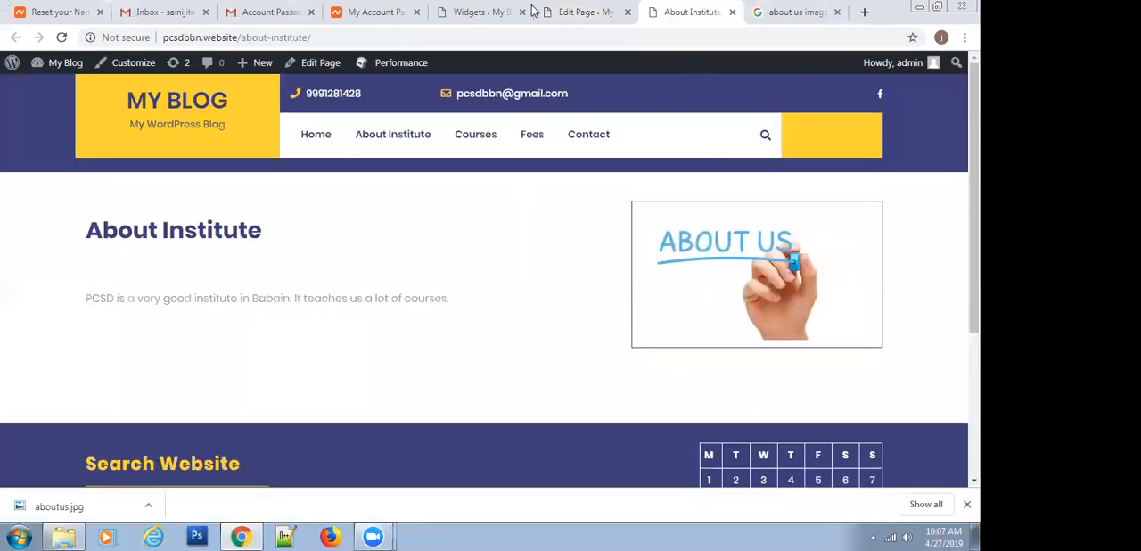
click(580, 12)
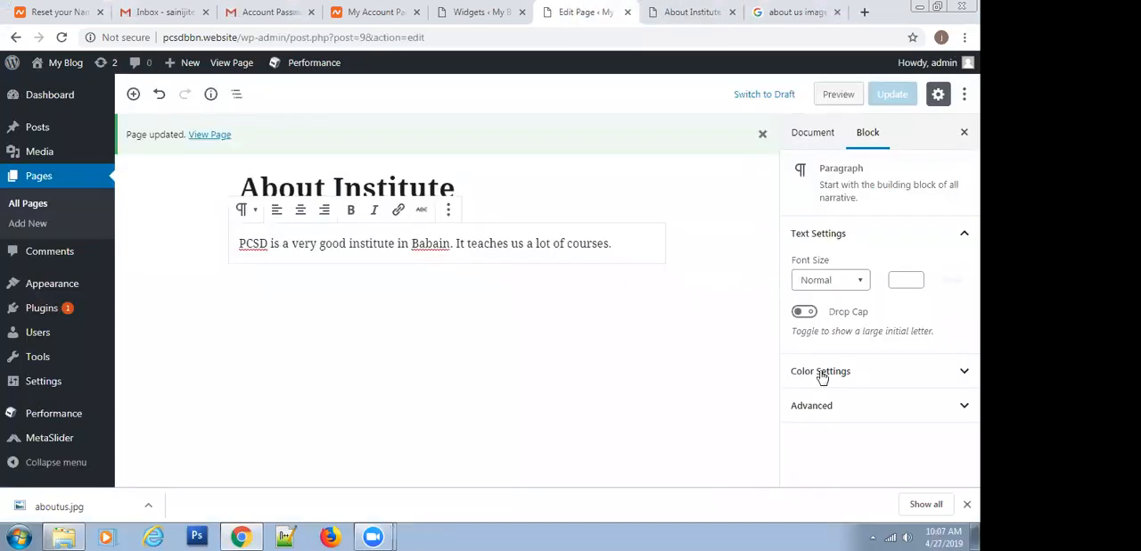
click(503, 11)
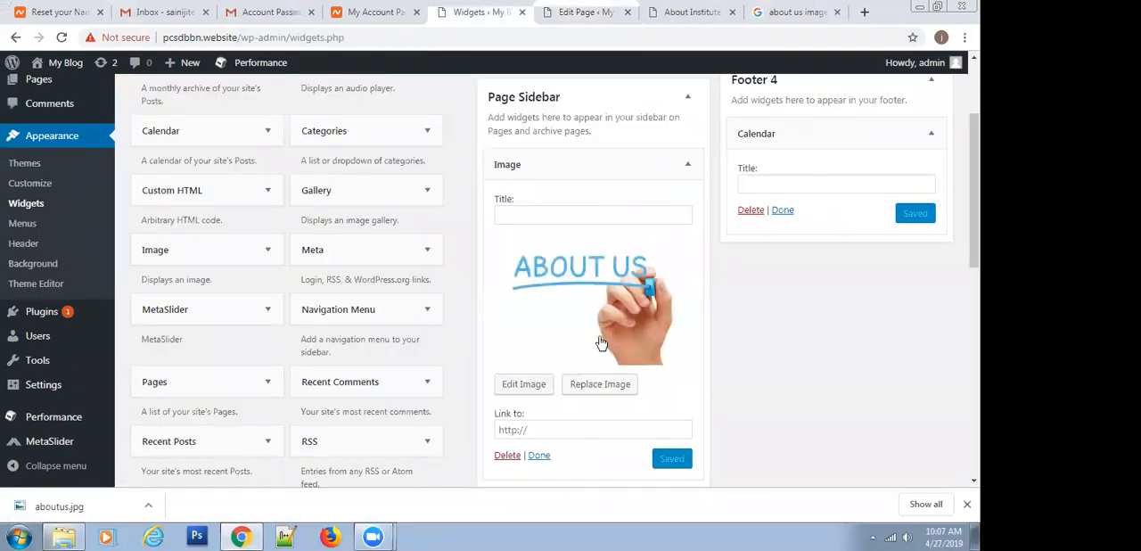
click(580, 389)
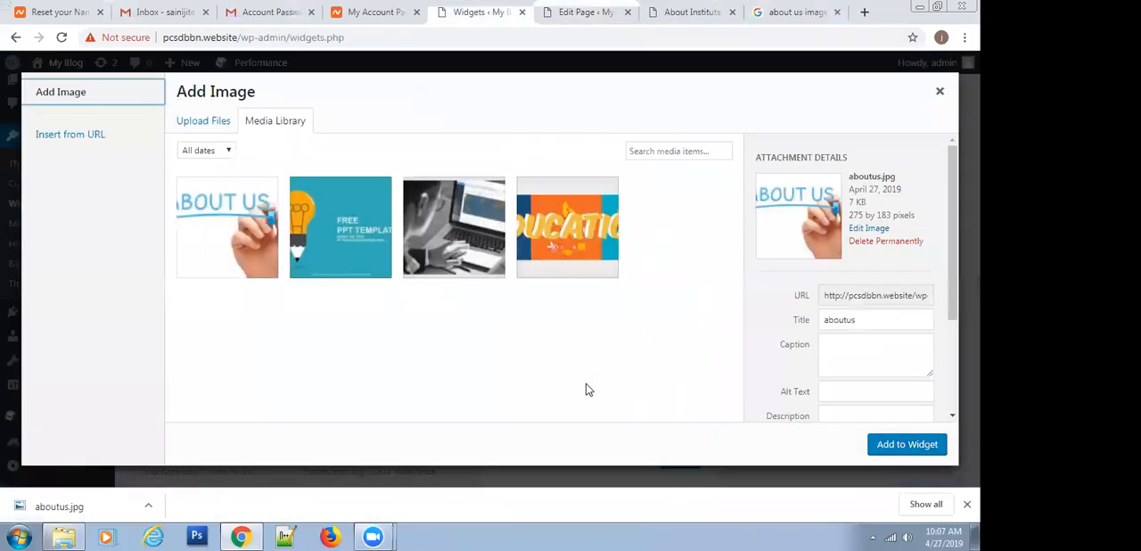
click(333, 227)
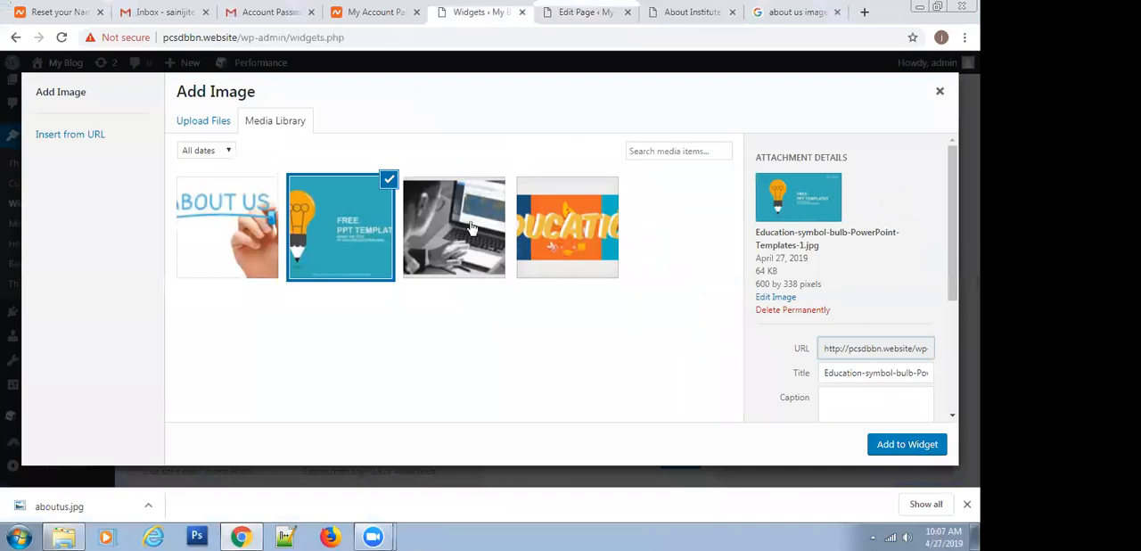
click(537, 239)
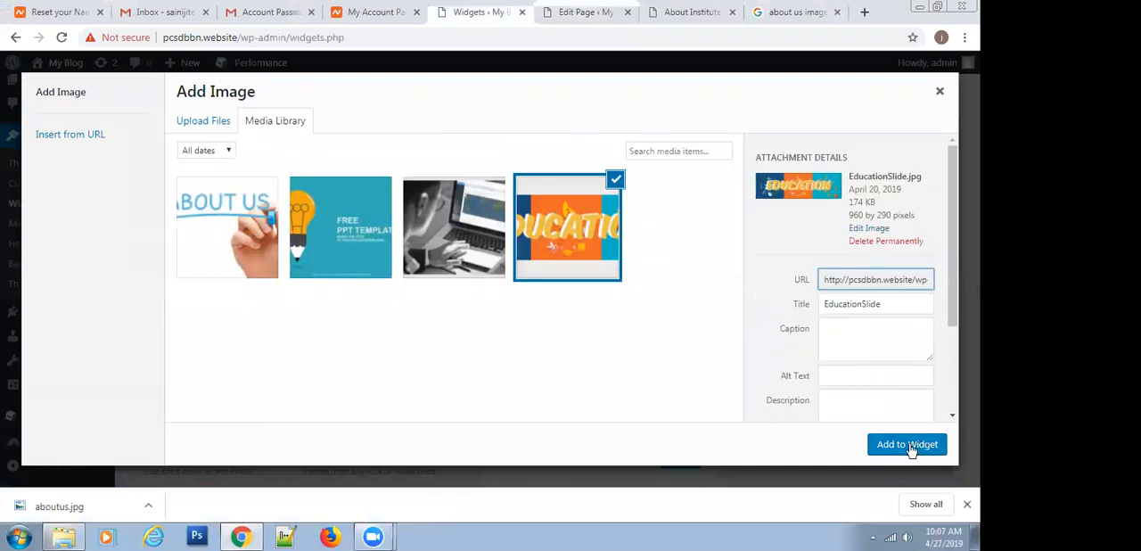
click(907, 444)
click(673, 392)
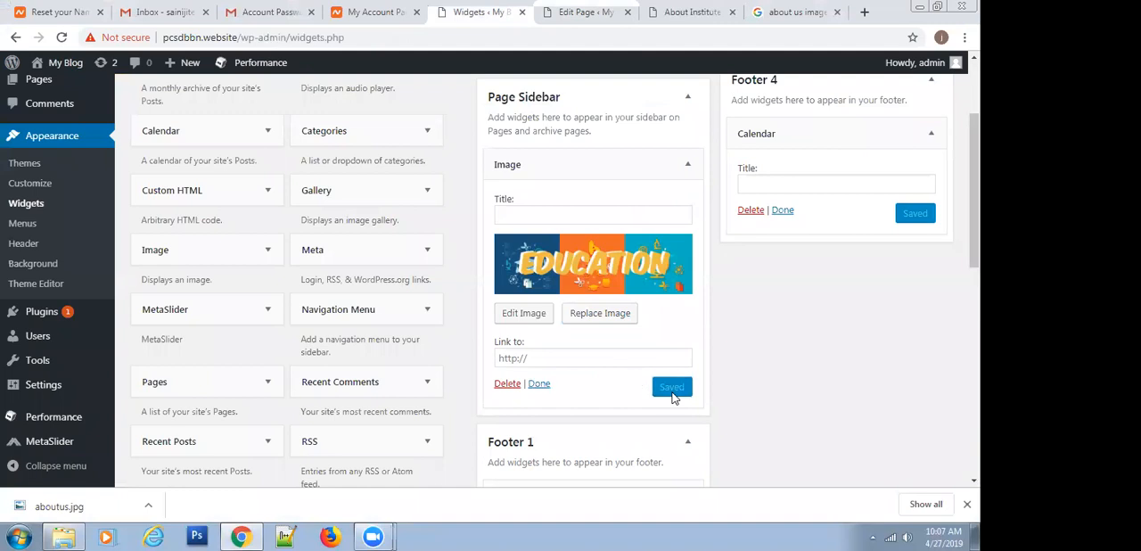
click(675, 7)
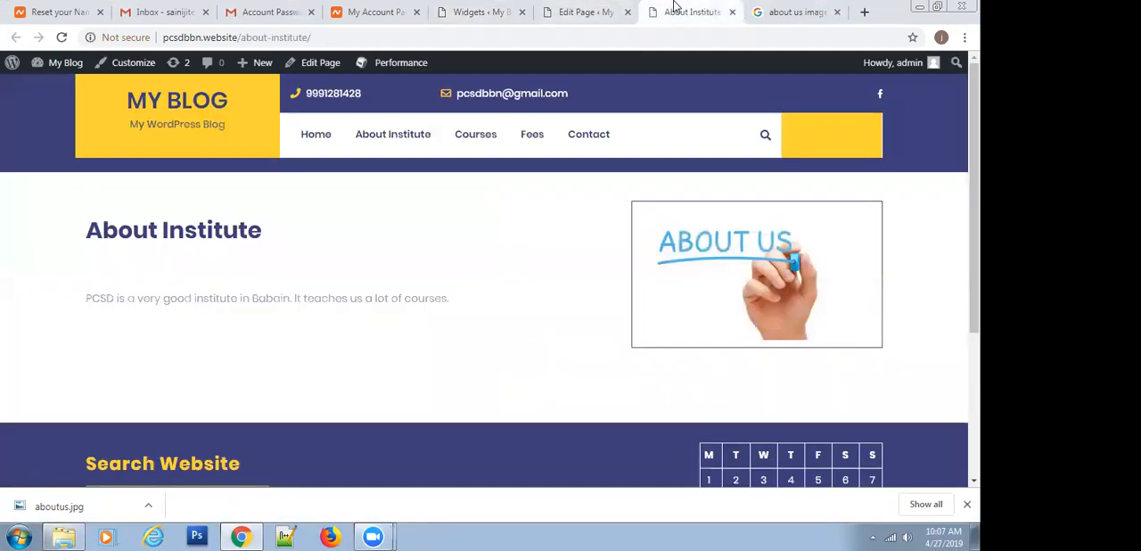
click(61, 37)
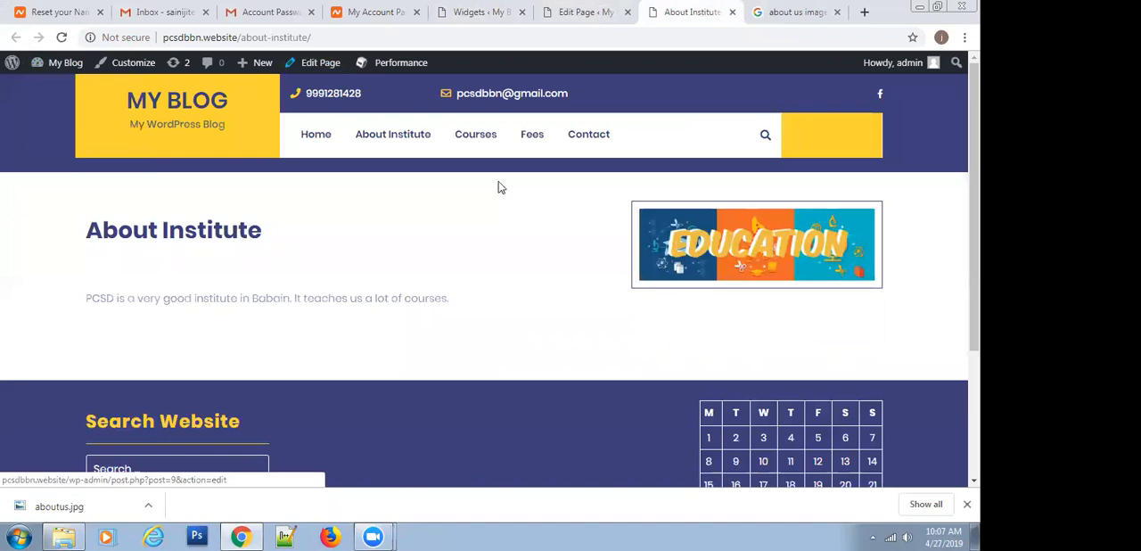
Set the Page Sidebar's Image widget picture back to aboutus.jpg, save the widget and reload the live About Institute page
click(452, 9)
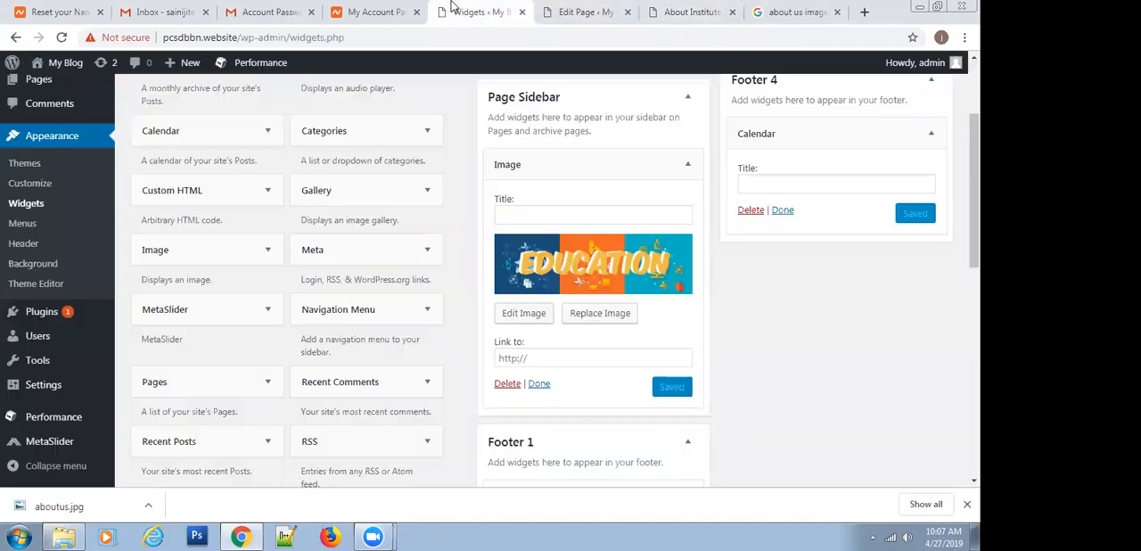
click(610, 315)
click(210, 242)
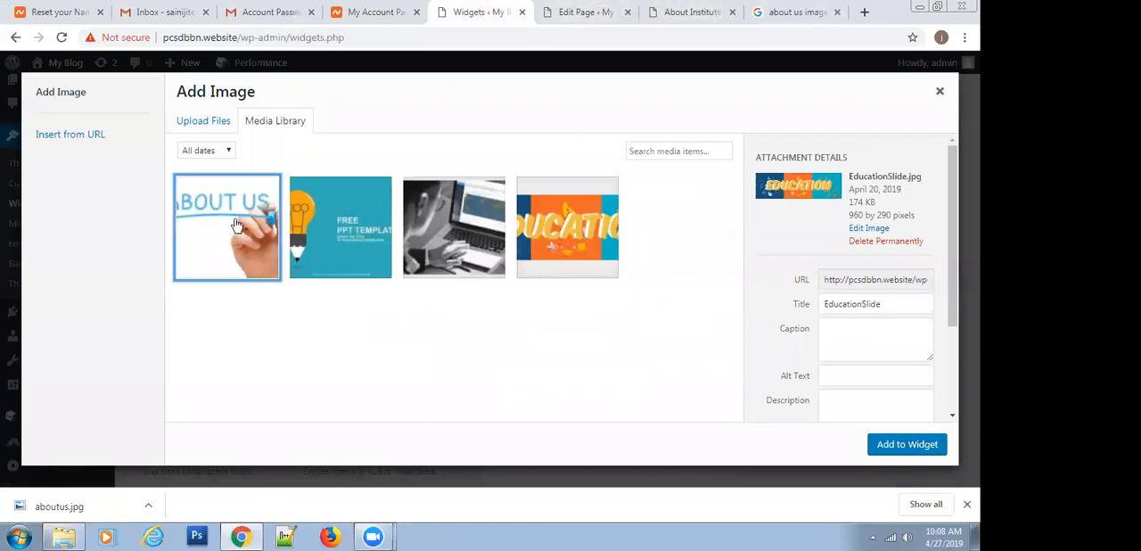
click(909, 443)
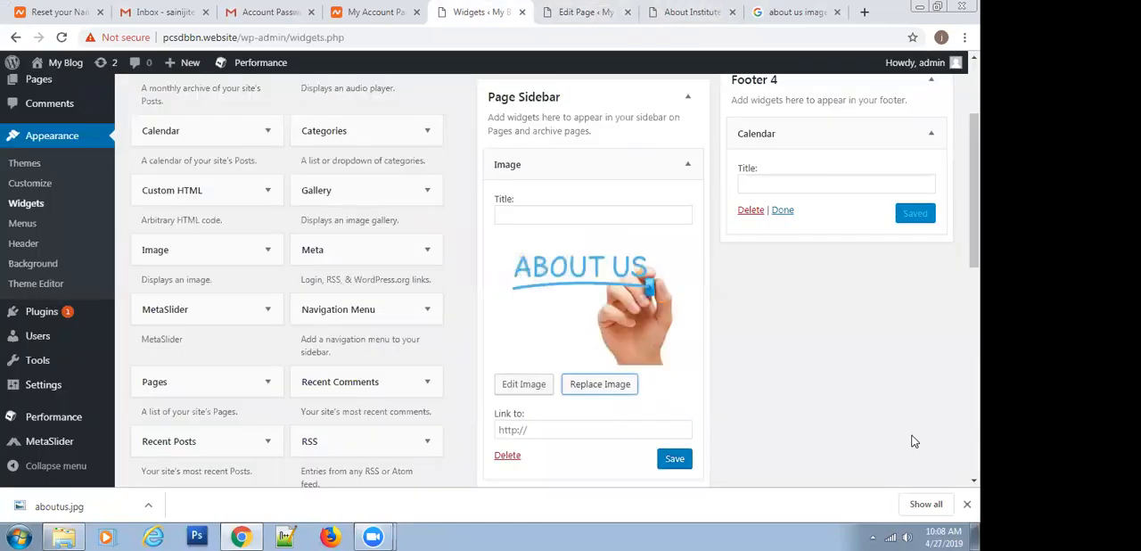
click(675, 460)
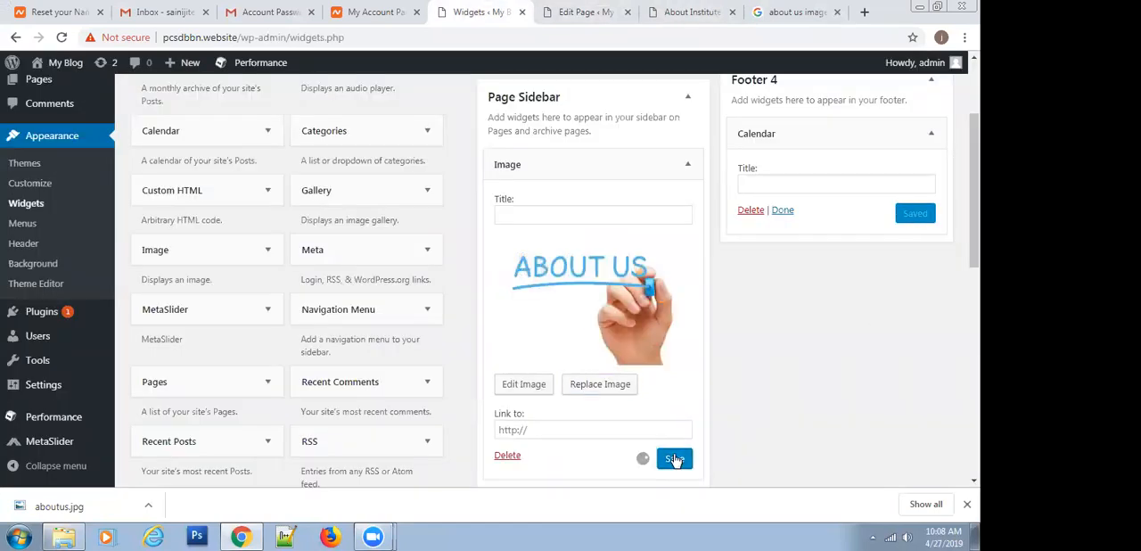
click(656, 11)
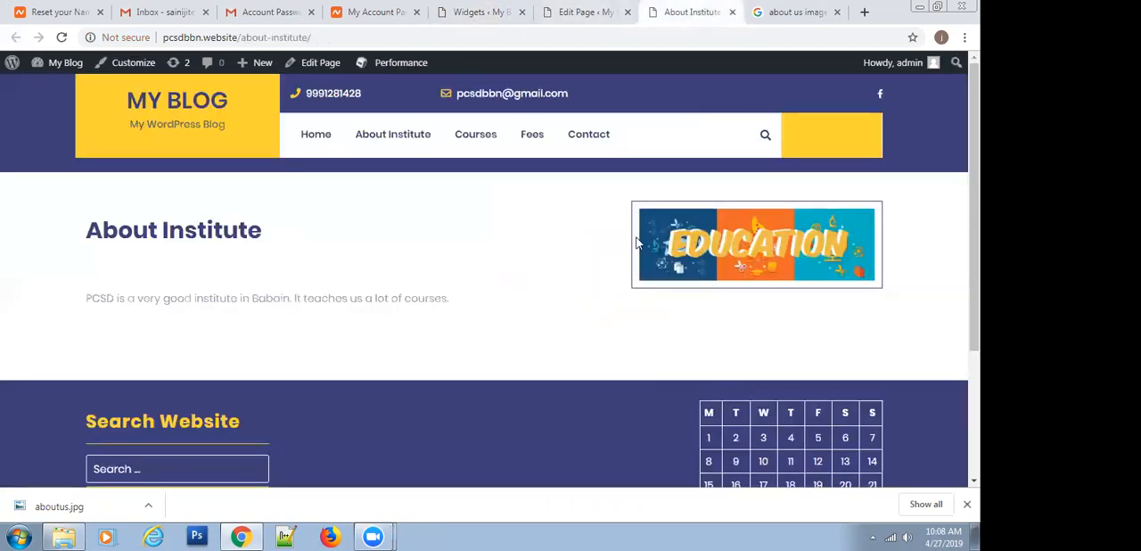
click(61, 37)
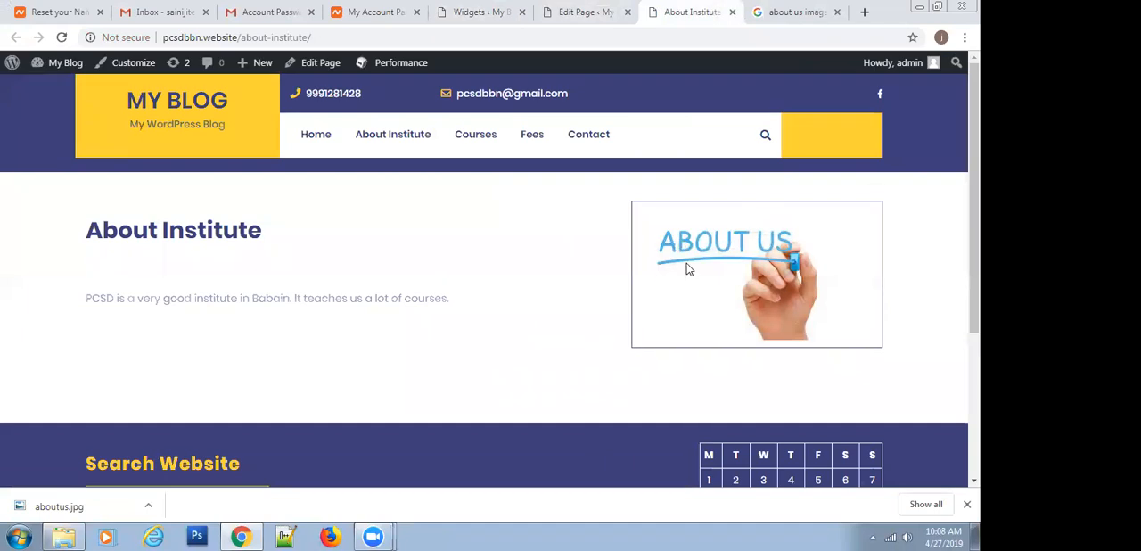
View the HTML source of the live About Institute page and return to the page
right_click(638, 307)
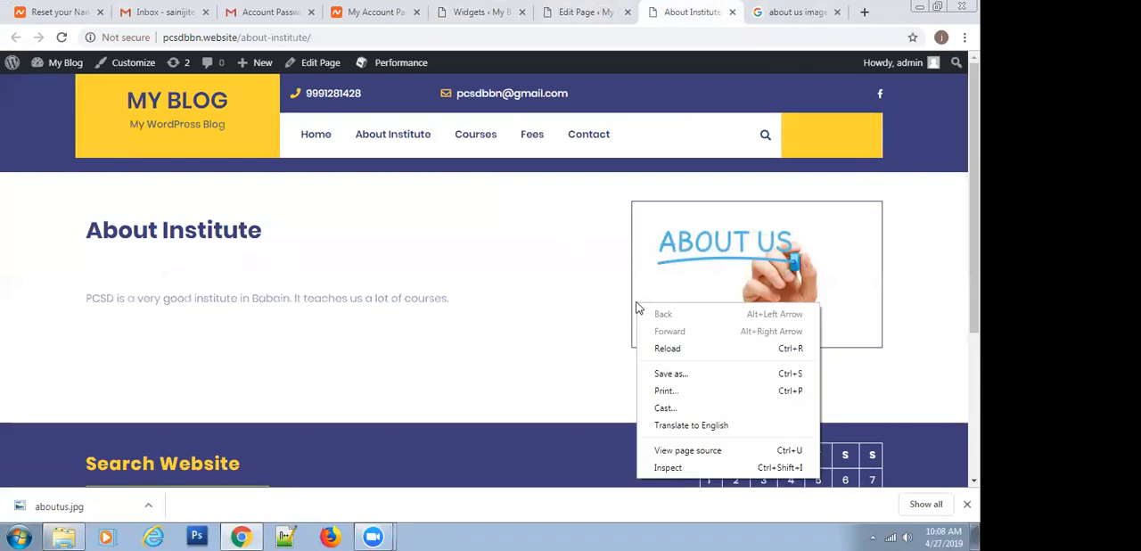
click(691, 451)
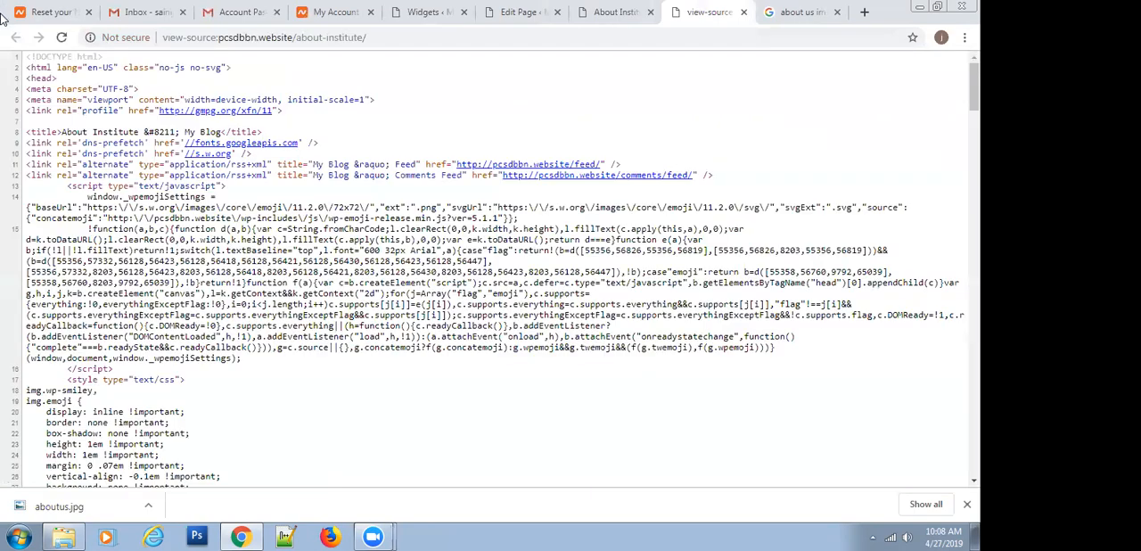
click(608, 11)
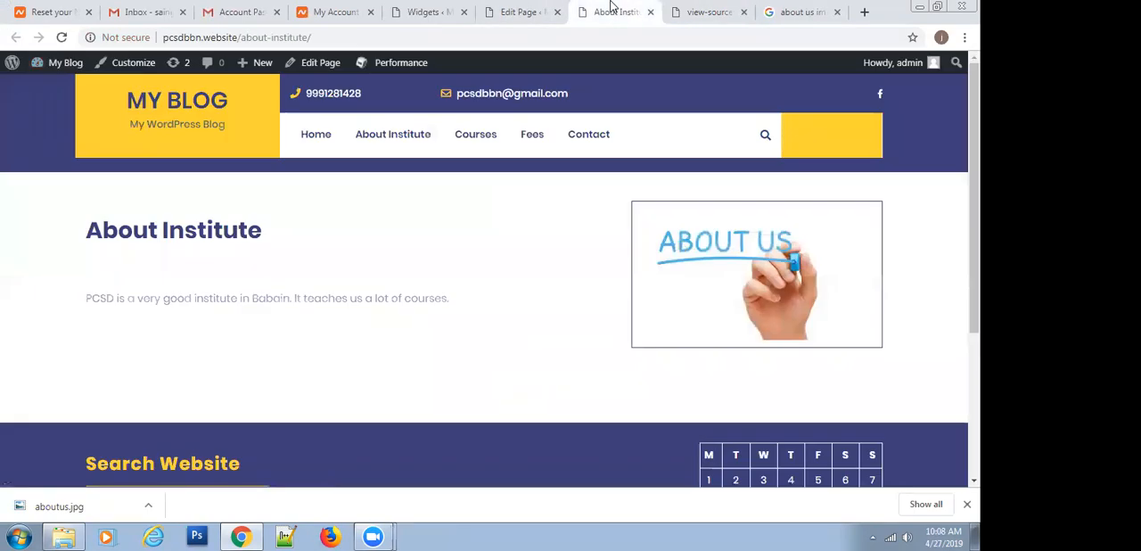
Inspect the ABOUT US sidebar image's element and expand its computed box-sizing property
right_click(759, 283)
click(800, 384)
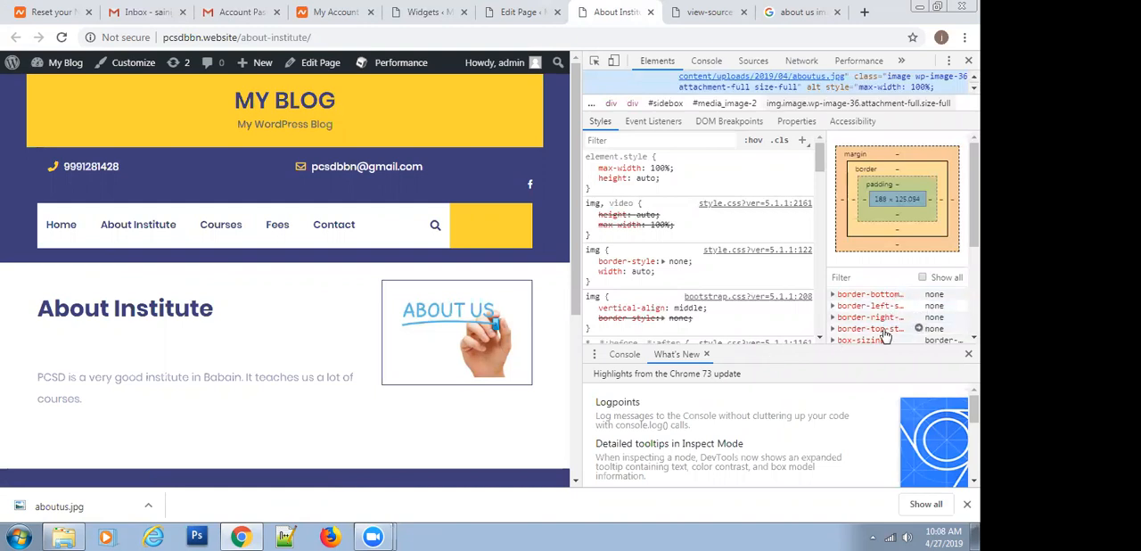
scroll(889, 323, down, 3)
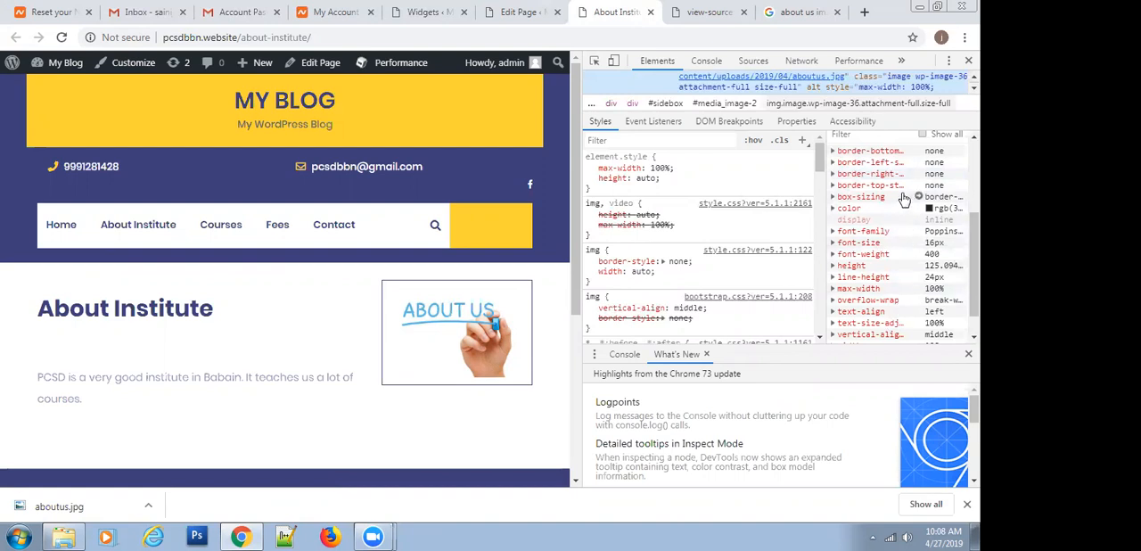
click(831, 197)
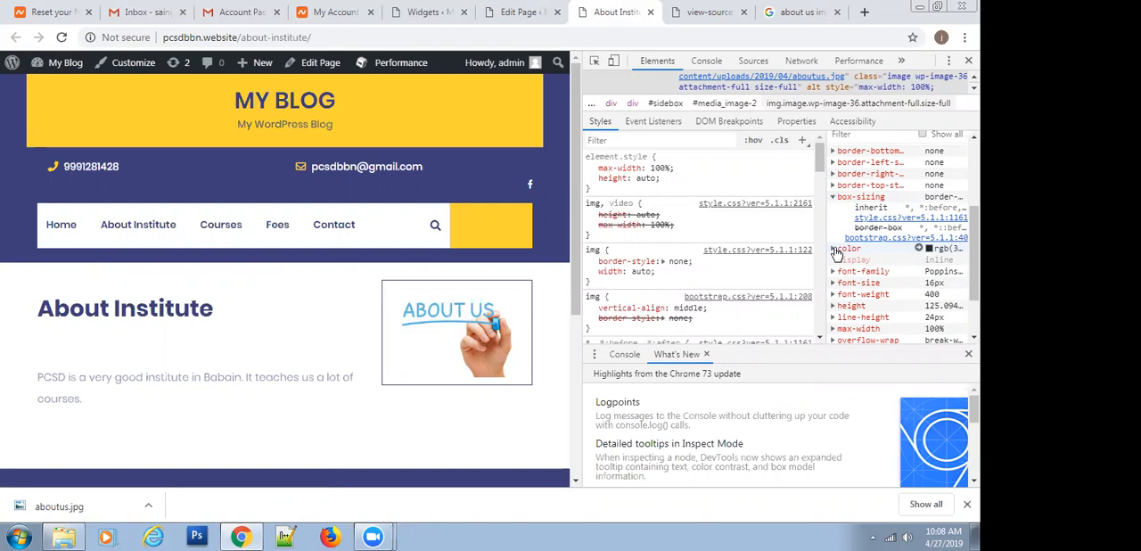
Inspect the sidebar image again and switch its img rule's border-style declaration off and back on
right_click(420, 314)
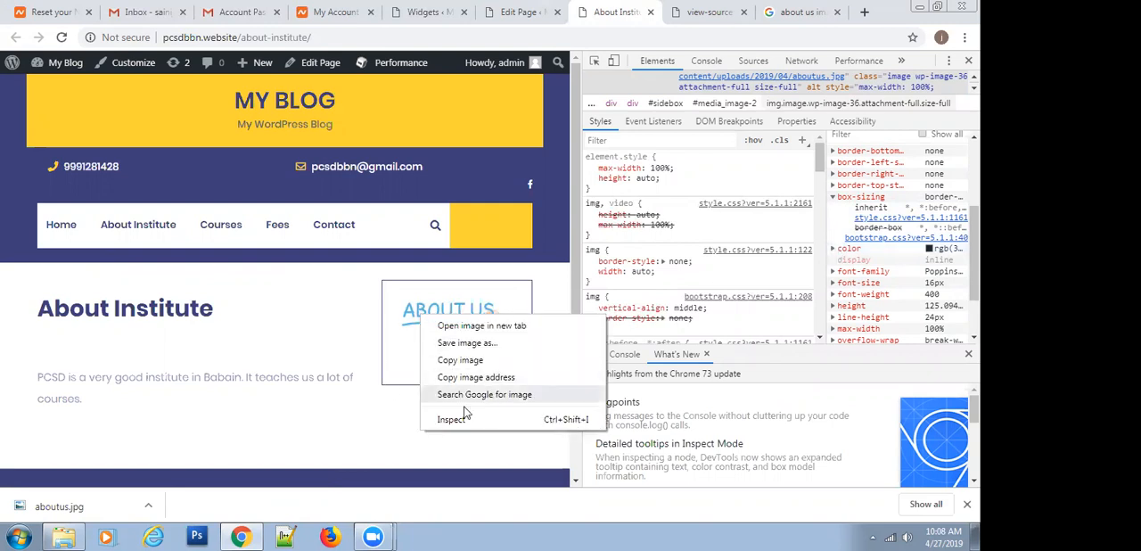
click(450, 423)
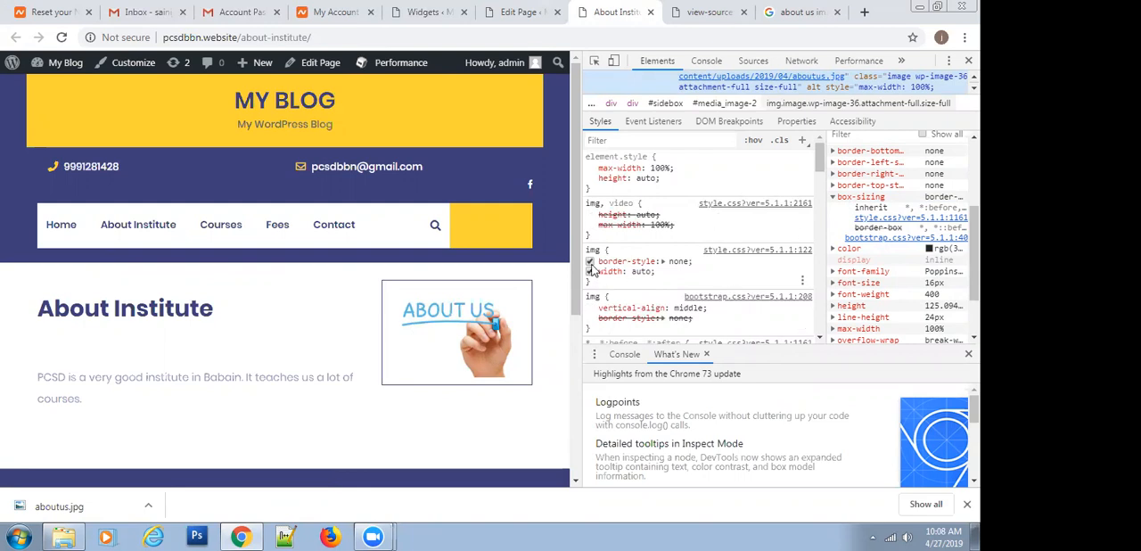
click(590, 263)
click(590, 263)
Examine the sidebar image's remaining and inherited CSS rules, its computed properties and its box model
scroll(603, 235, down, 5)
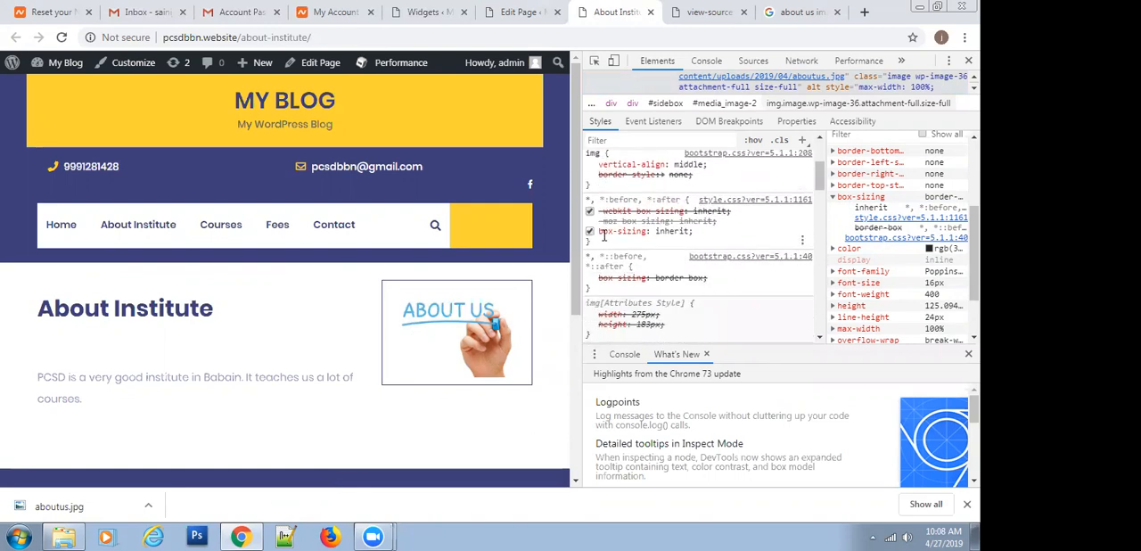
scroll(618, 222, down, 3)
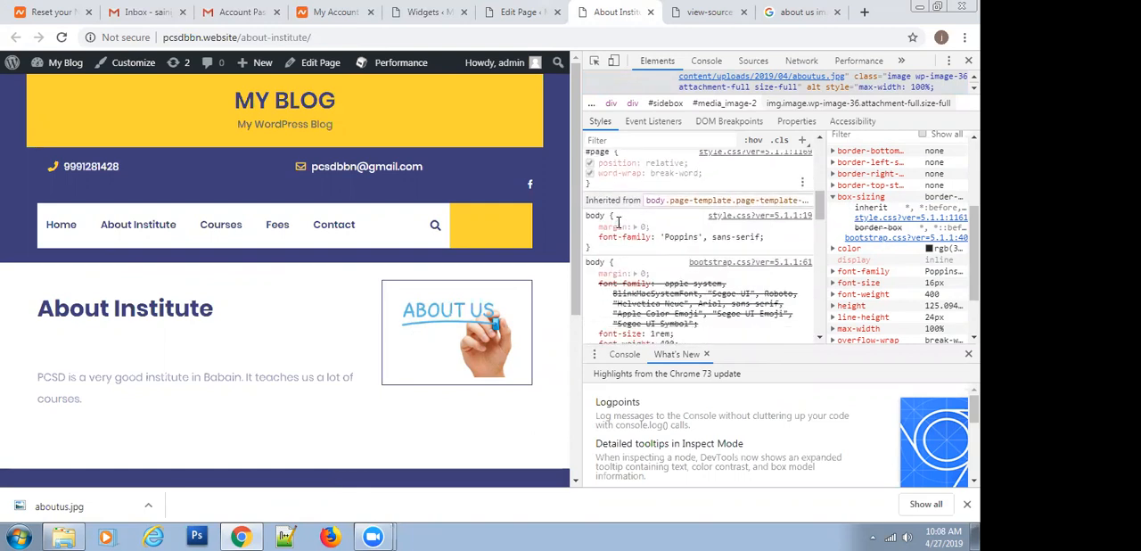
scroll(618, 222, down, 2)
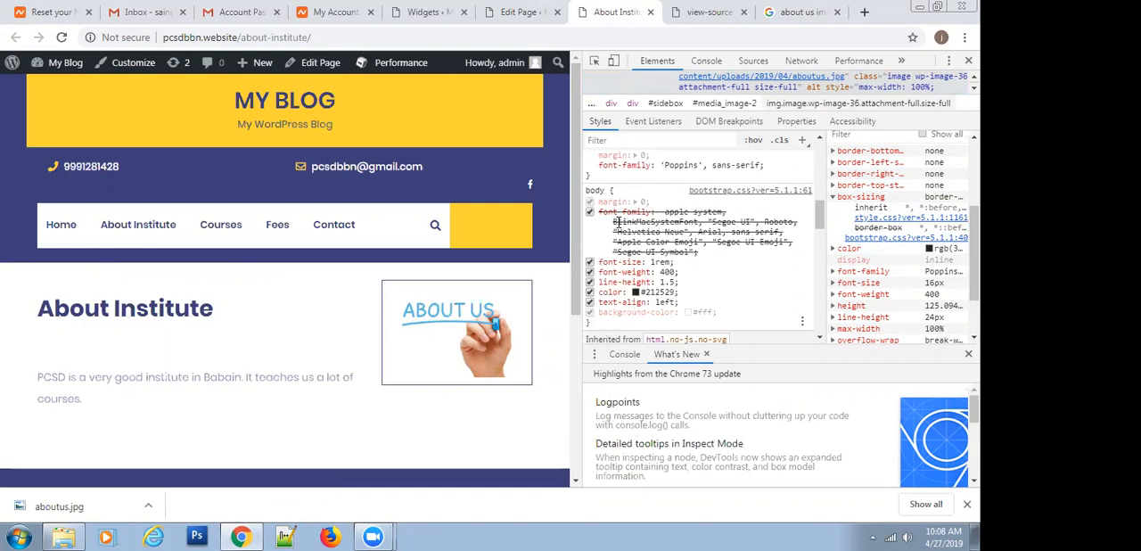
scroll(617, 222, down, 3)
scroll(618, 222, up, 3)
scroll(616, 222, down, 3)
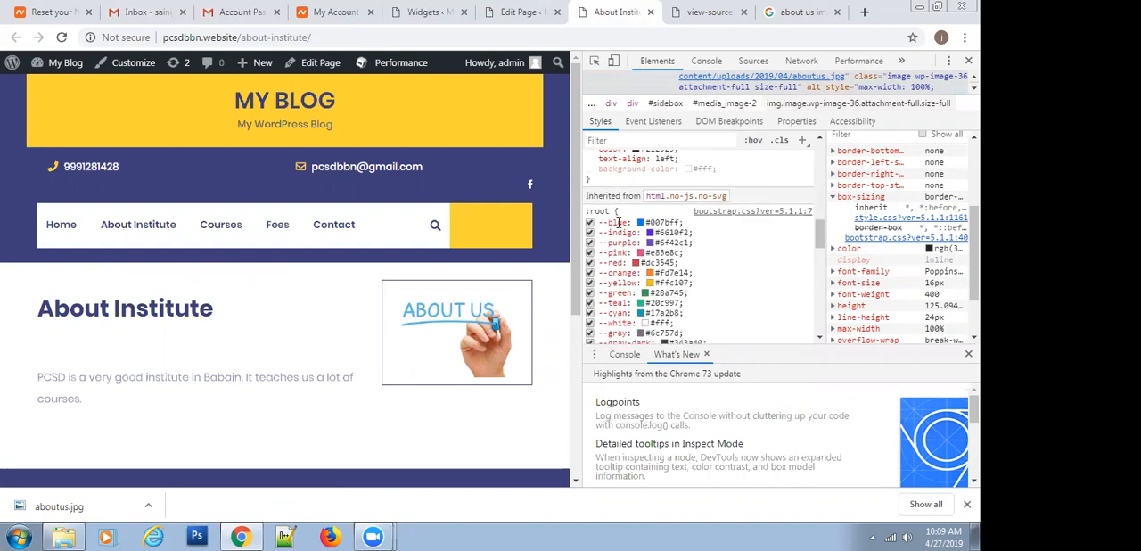
scroll(618, 222, down, 5)
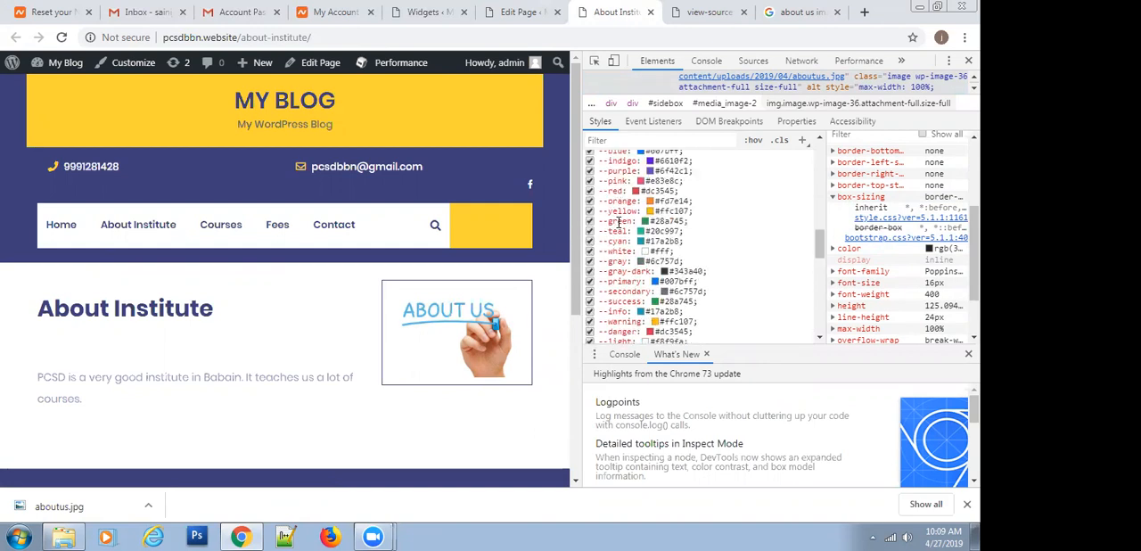
scroll(618, 222, down, 2)
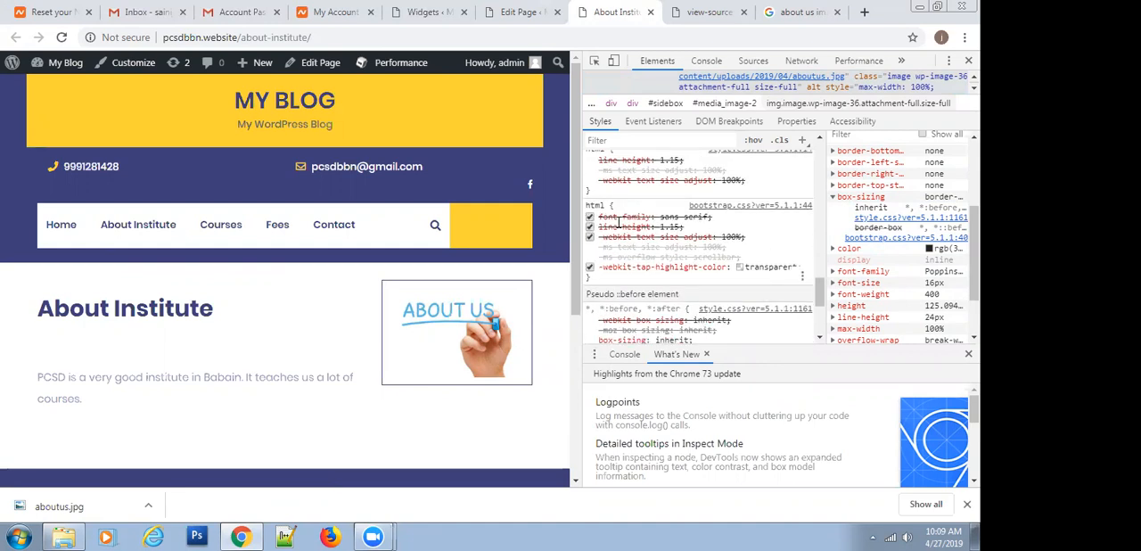
scroll(618, 222, down, 1)
scroll(618, 223, up, 4)
scroll(618, 222, up, 5)
scroll(892, 258, up, 3)
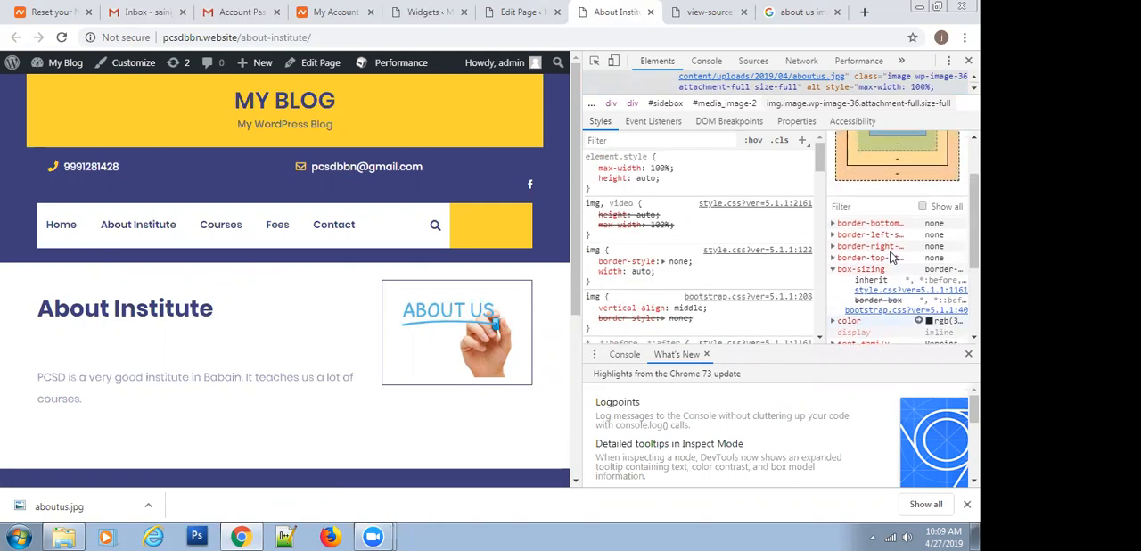
scroll(892, 257, up, 2)
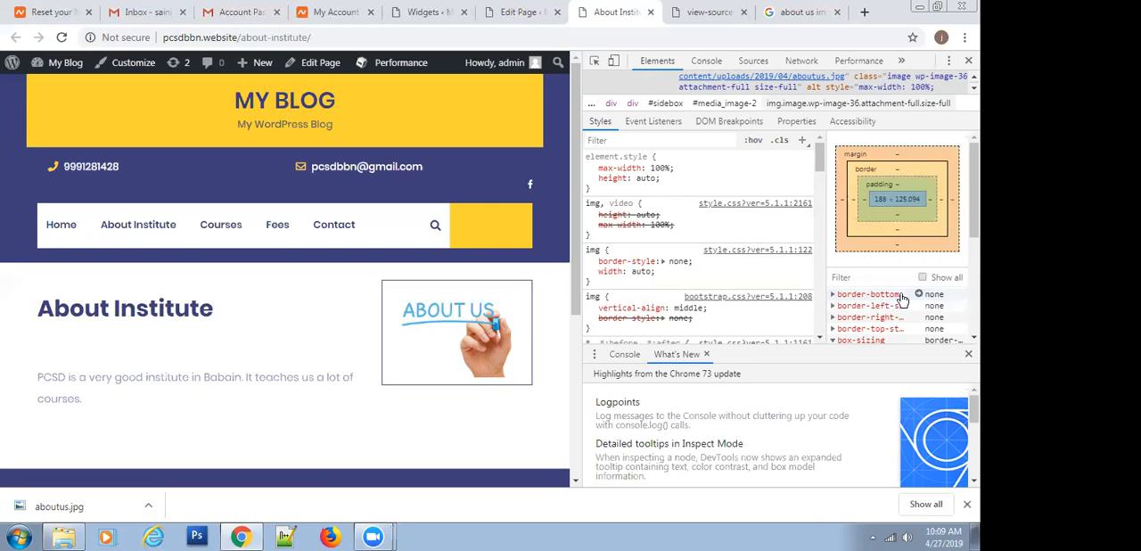
Review the sidebar image's computed properties from border-bottom through width, and inspect the ABOUT US image again
scroll(884, 271, down, 1)
click(884, 269)
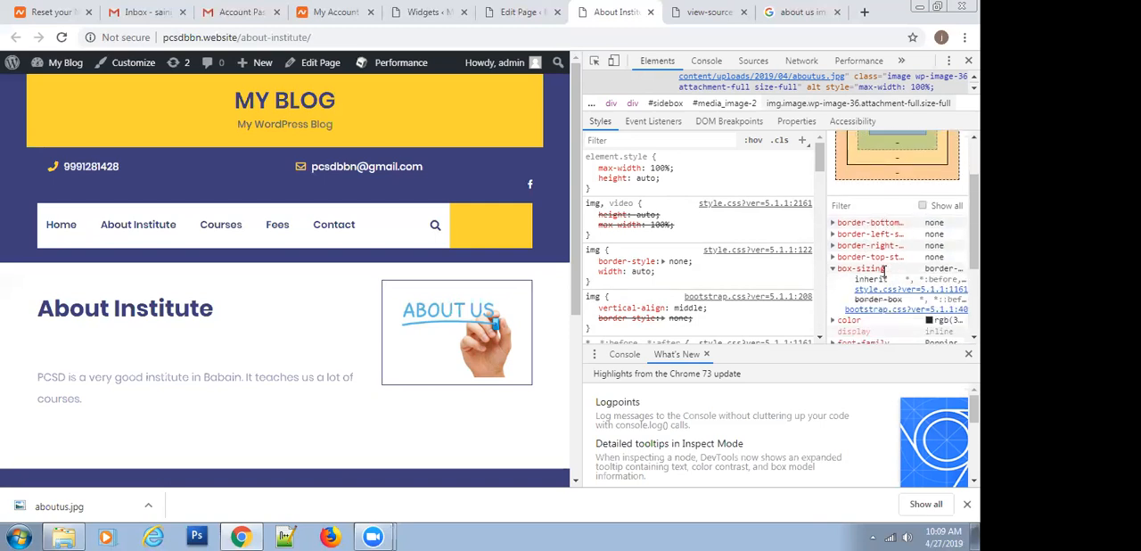
scroll(875, 282, down, 1)
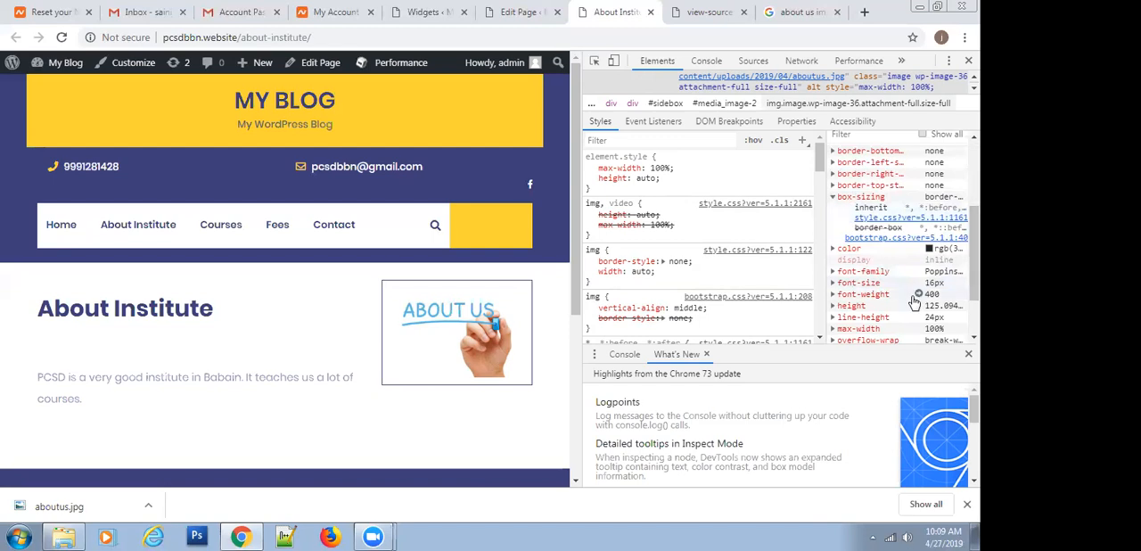
scroll(914, 303, down, 2)
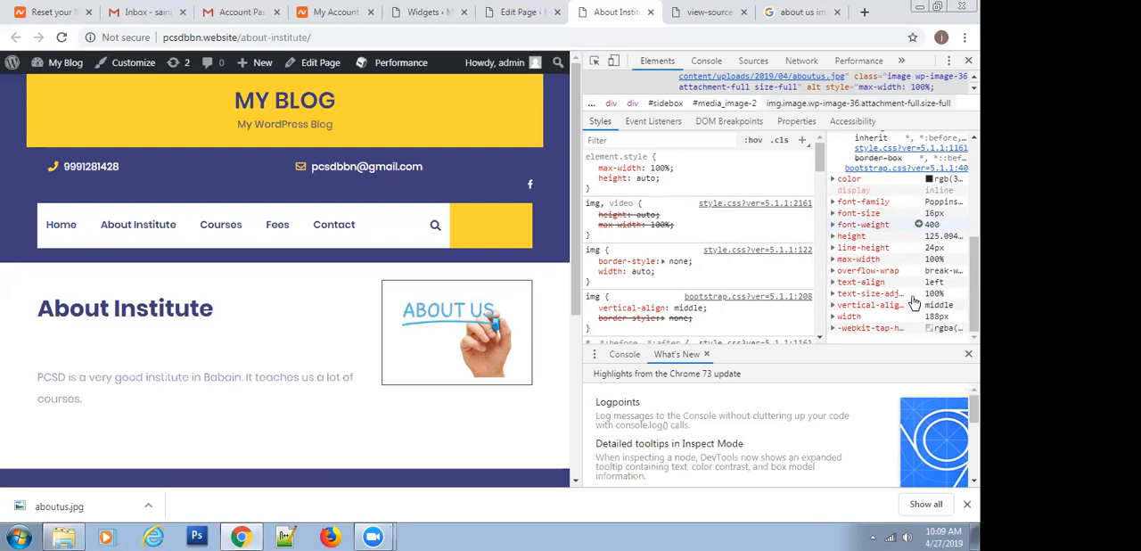
scroll(914, 304, up, 5)
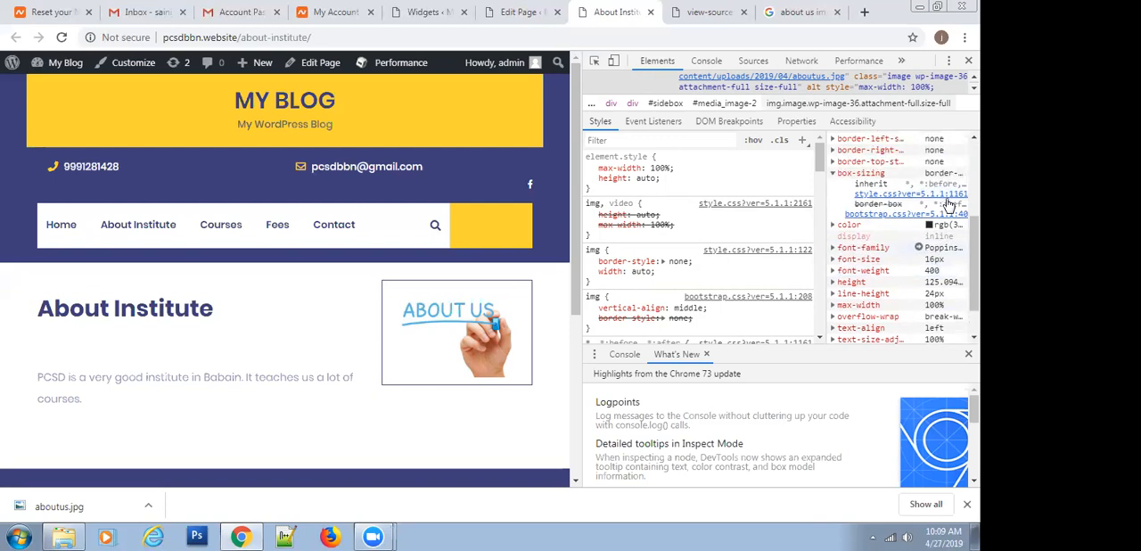
scroll(713, 89, down, 3)
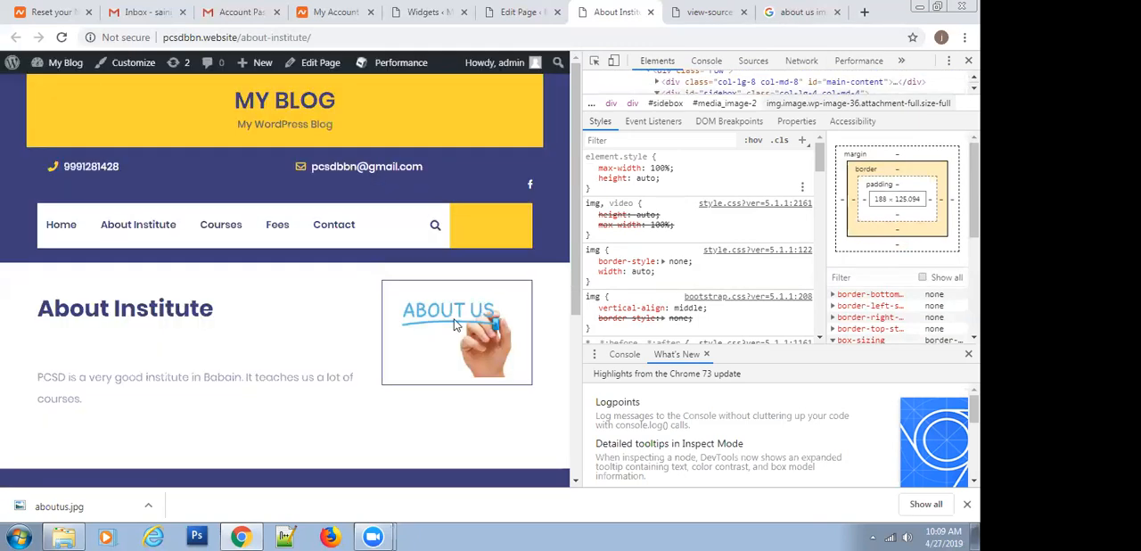
right_click(439, 327)
click(471, 433)
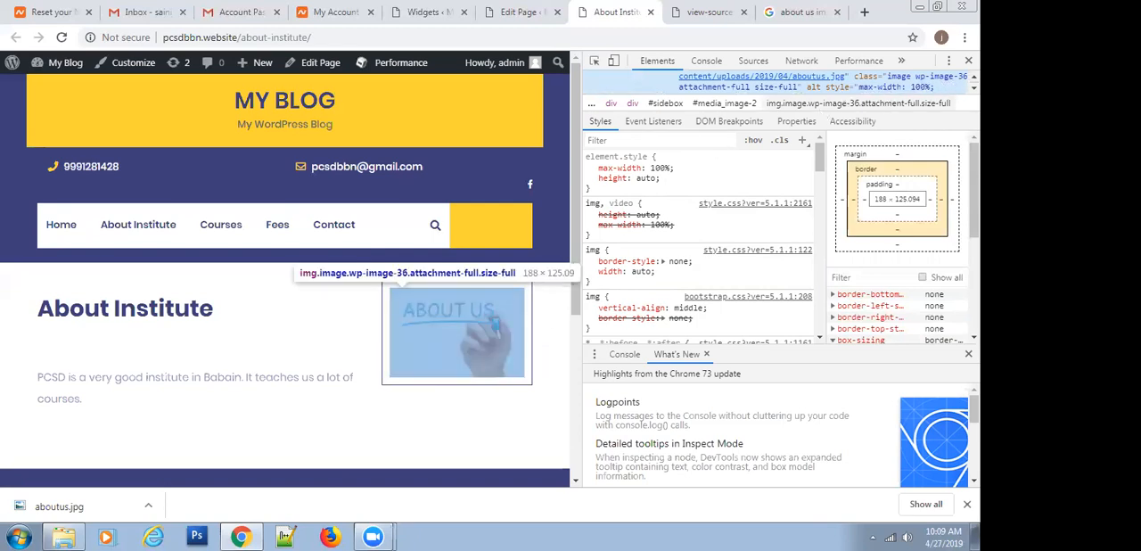
Try the device preview, dock the developer tools below the page, and close the What's New and Console drawer
click(615, 62)
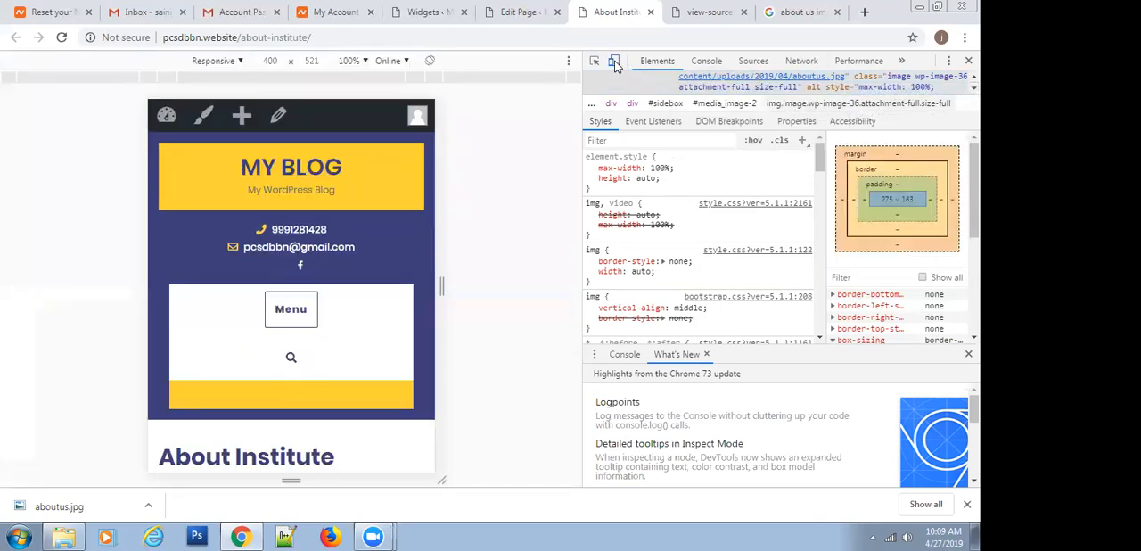
click(615, 62)
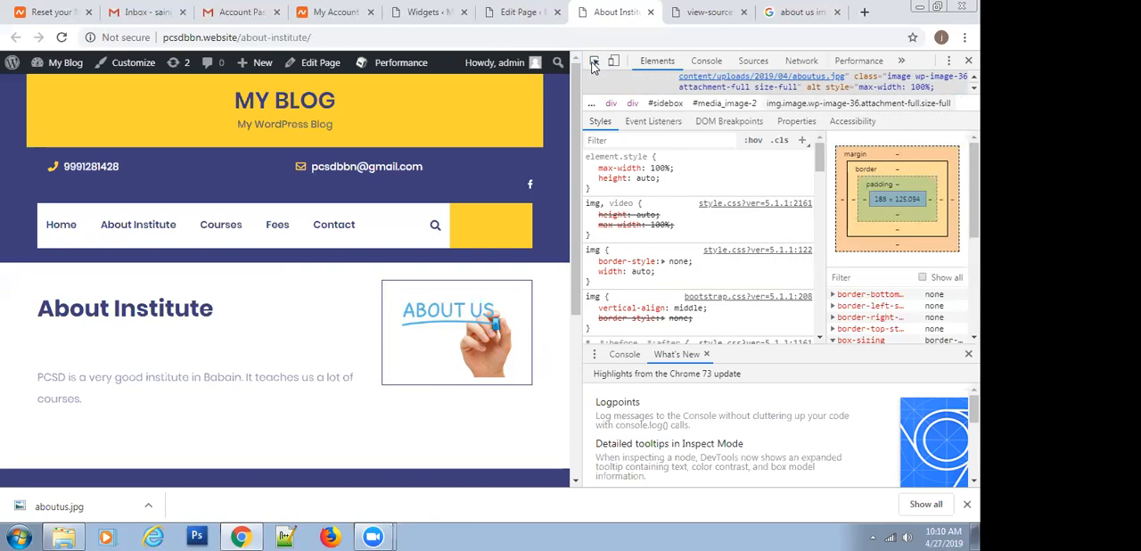
click(948, 61)
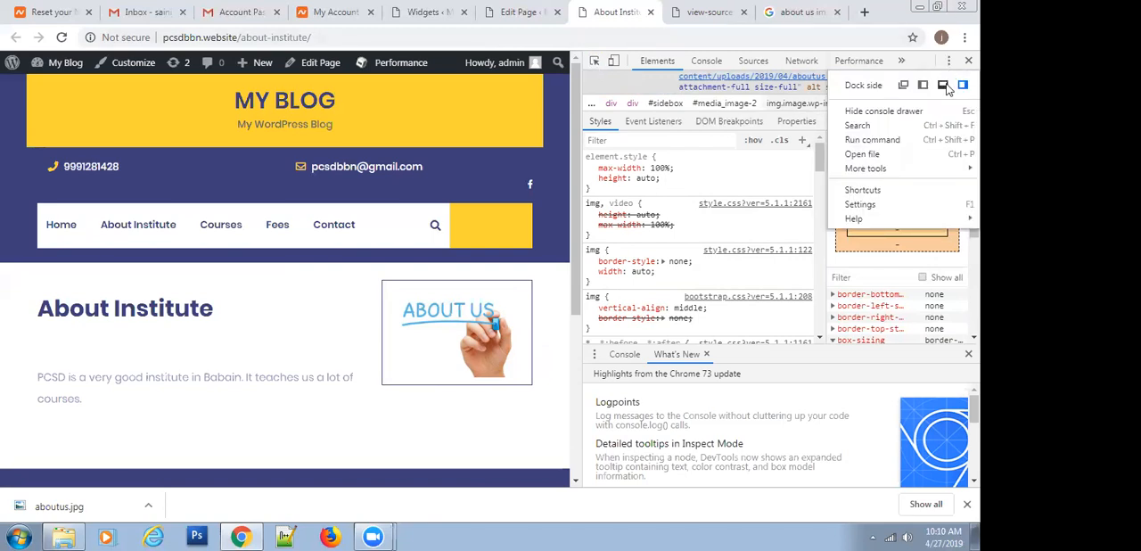
click(942, 85)
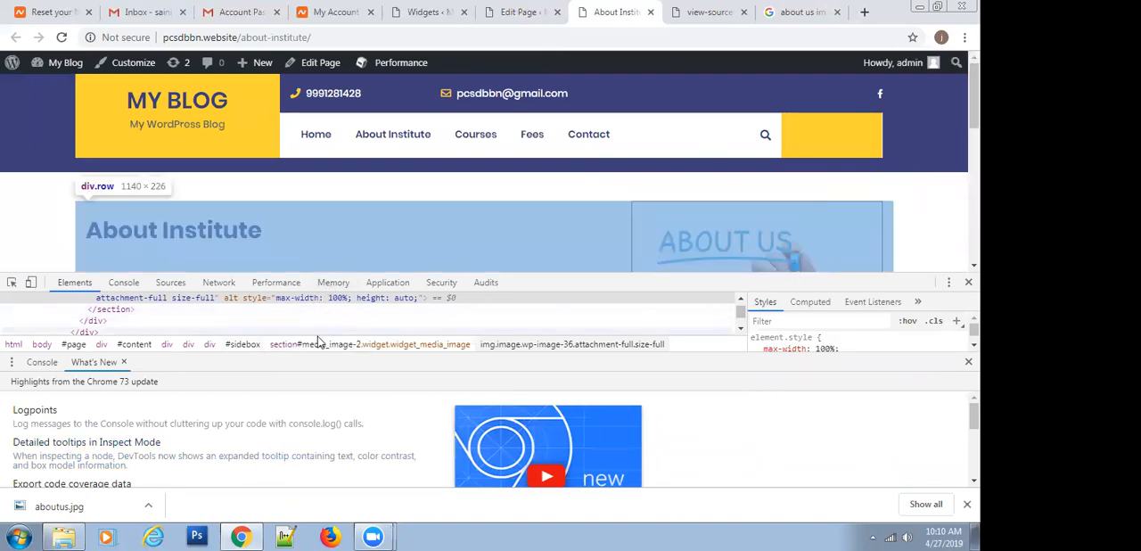
click(124, 363)
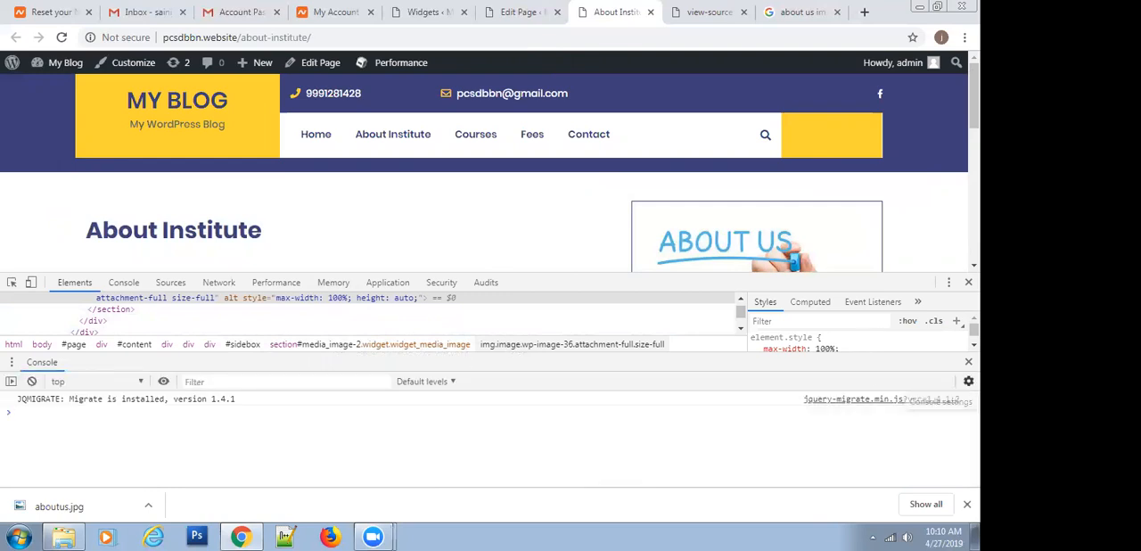
click(968, 362)
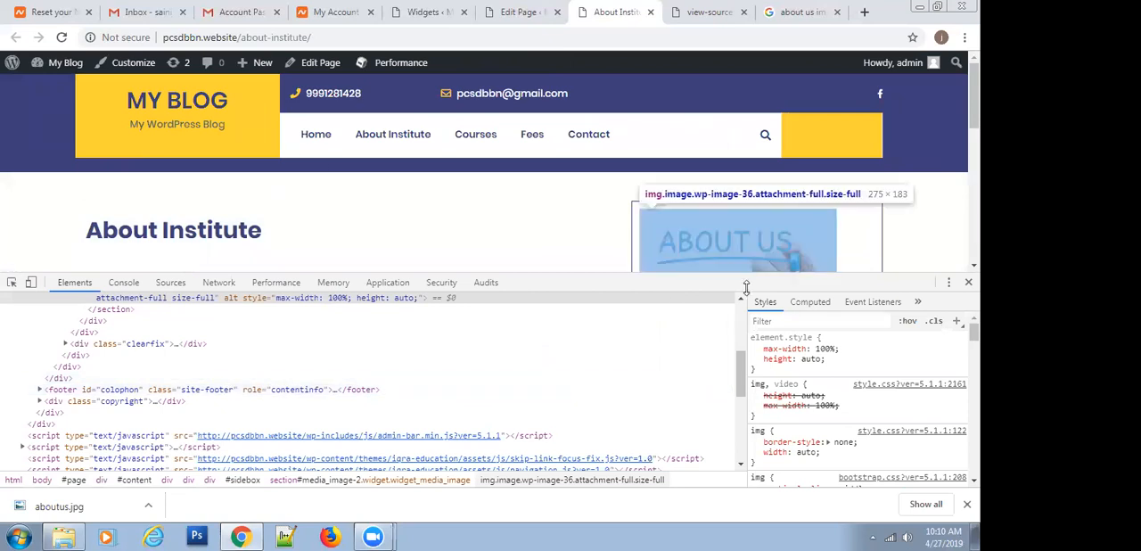
Inspect the ABOUT US sidebar image and bring its enclosing elements into view in the element tree
right_click(710, 246)
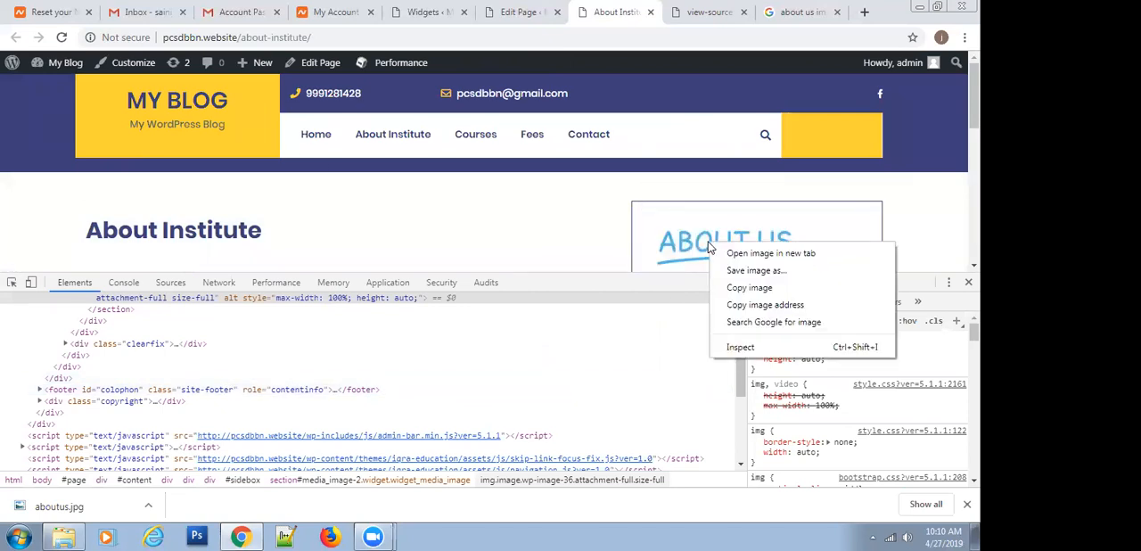
click(740, 348)
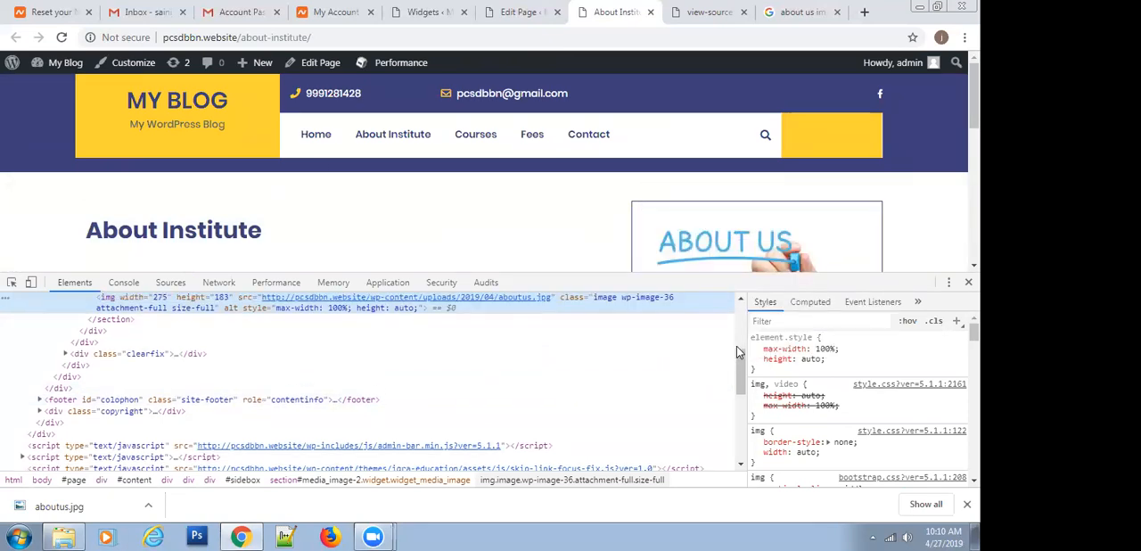
click(740, 300)
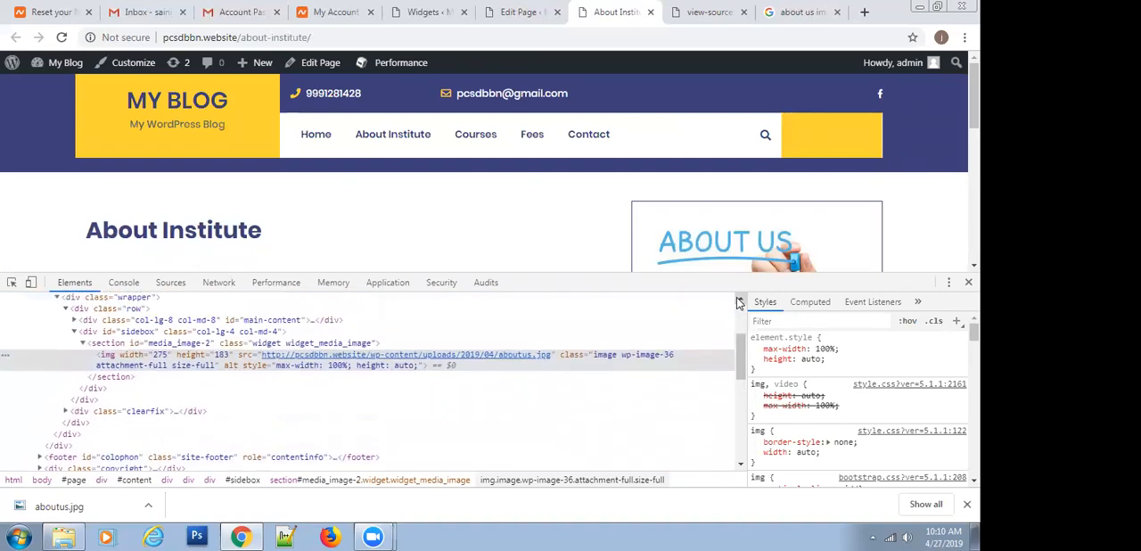
Compare the image with its parent section media_image-2, and switch the section's #sidebox .widget border declaration off and back on
click(151, 347)
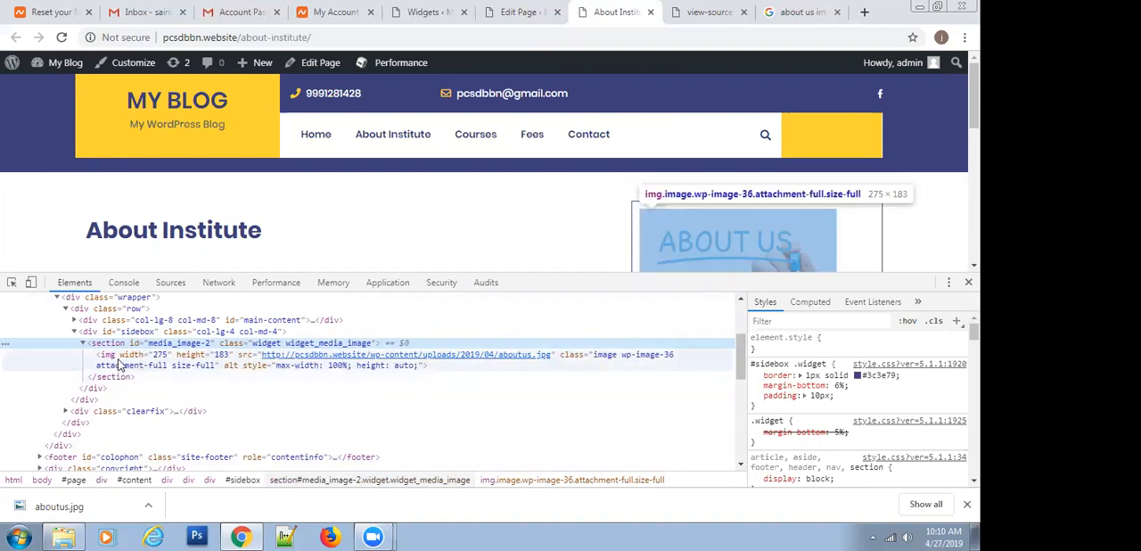
click(121, 360)
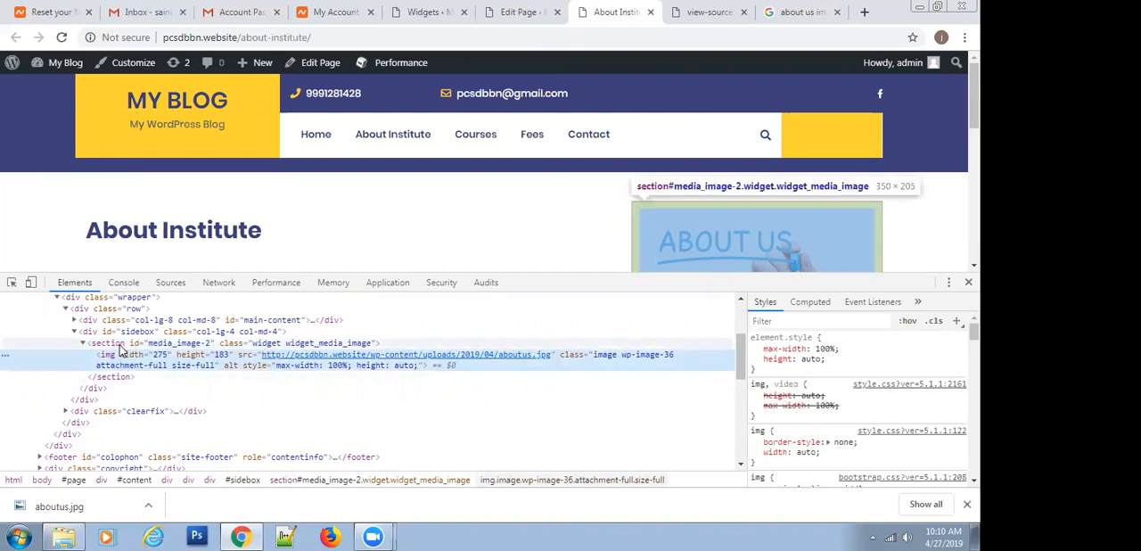
click(122, 344)
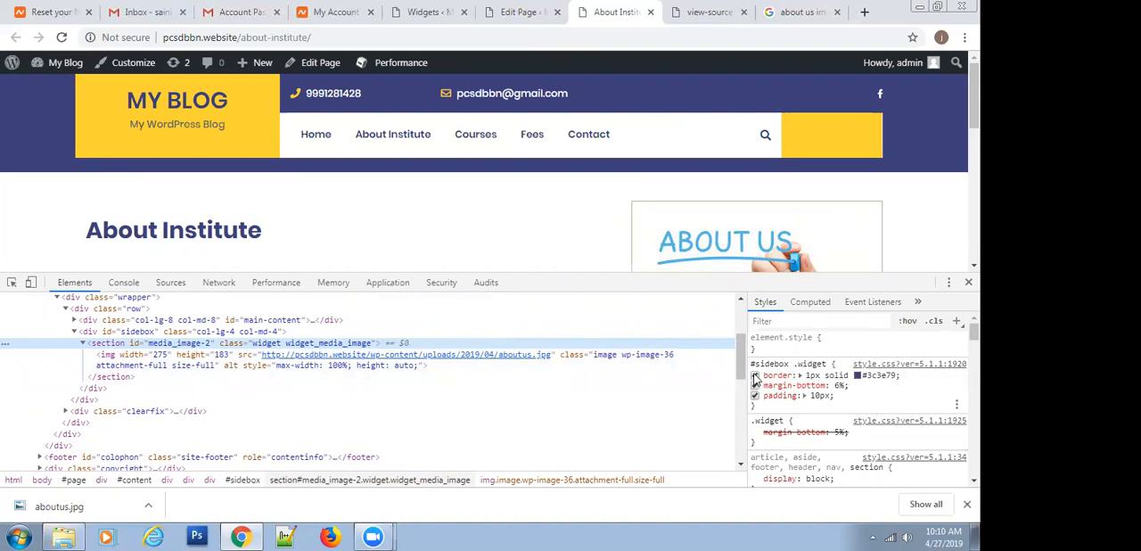
click(755, 375)
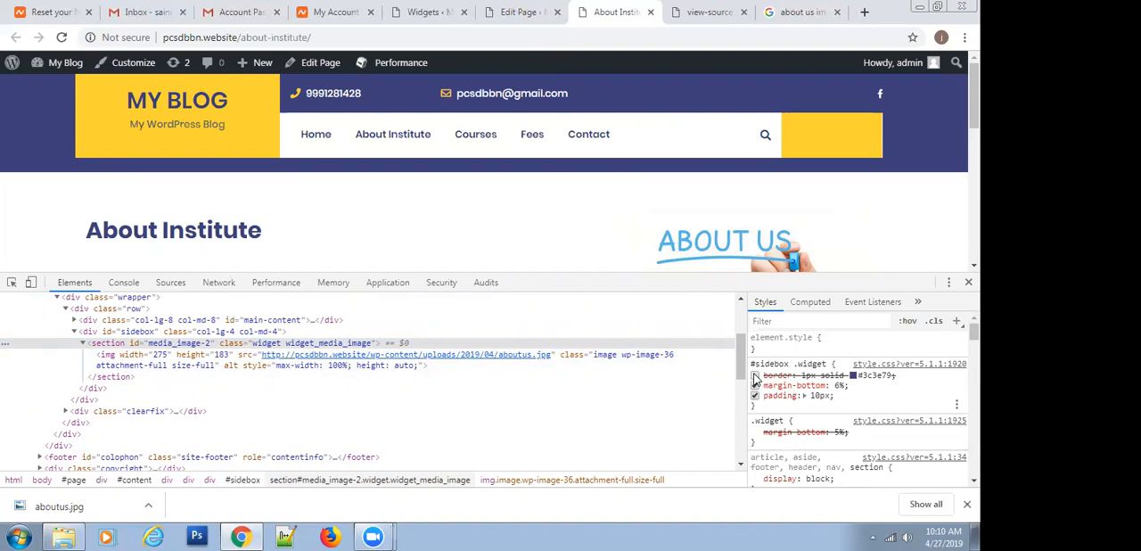
click(756, 376)
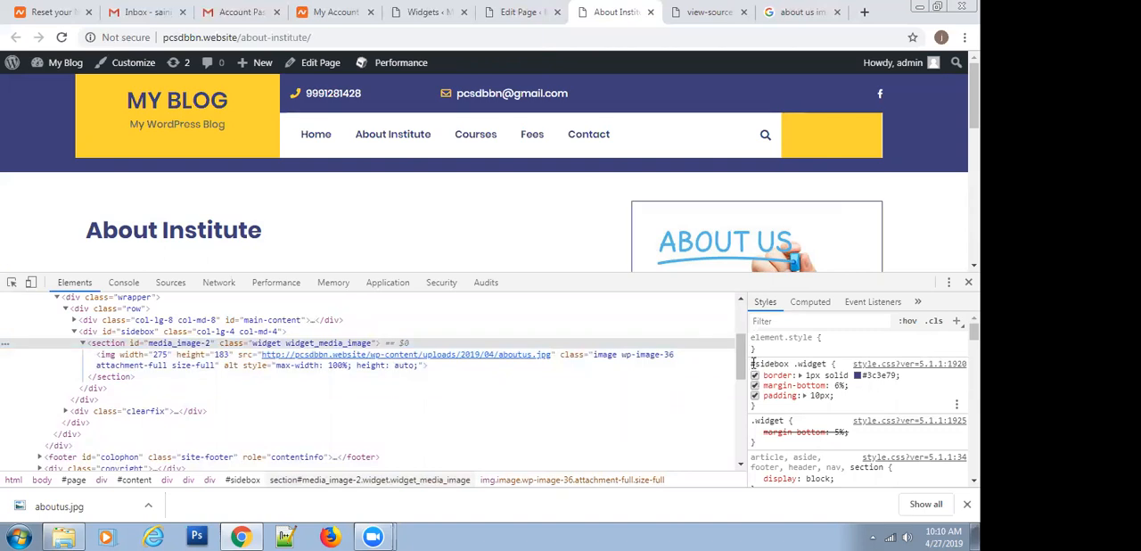
Copy the selector #sidebox .widget from the rule that sets the sidebar widget's border
drag(756, 359, 827, 359)
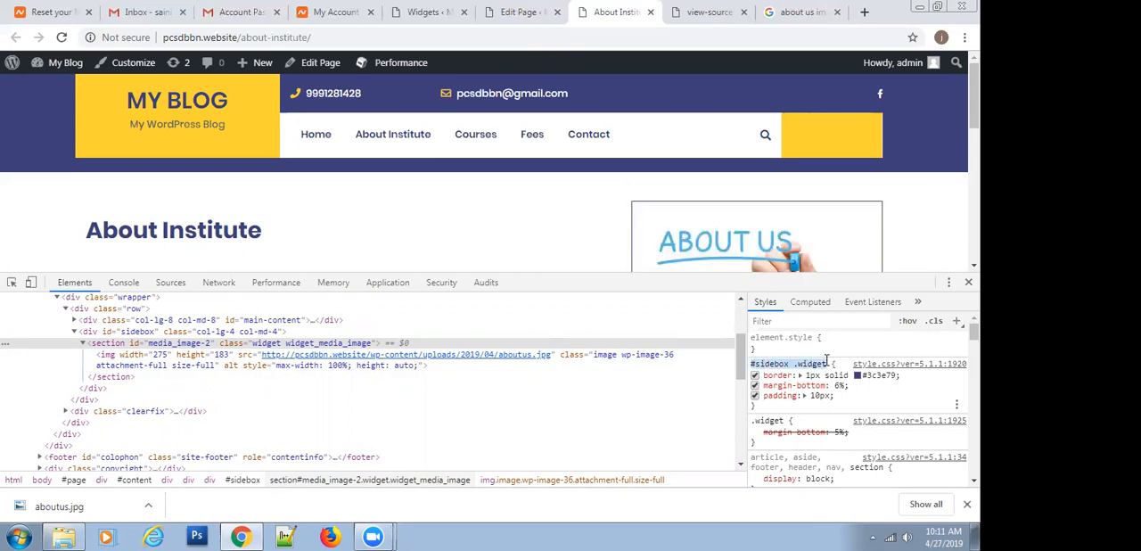
click(831, 362)
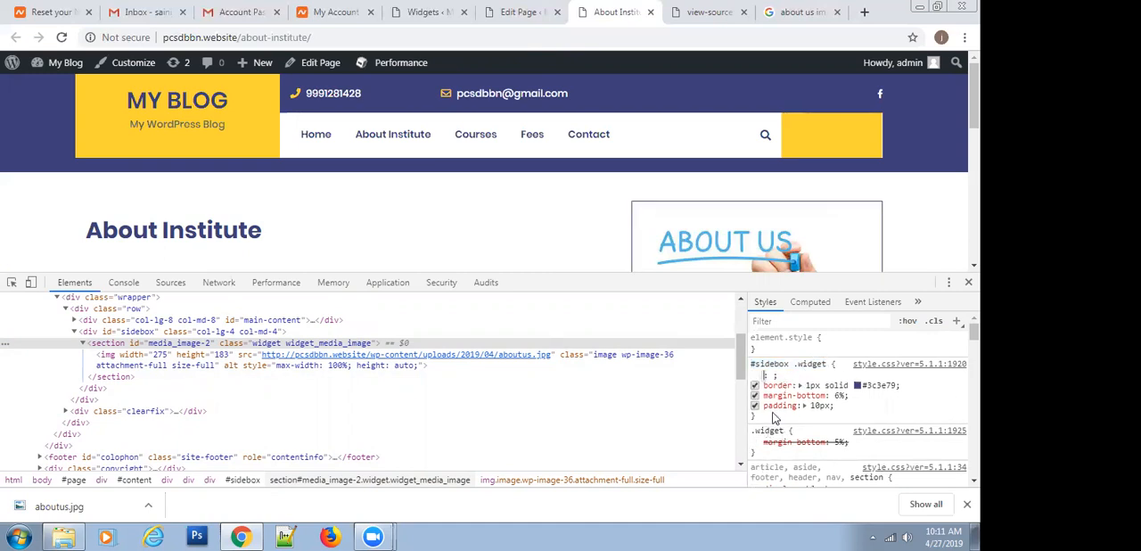
click(781, 444)
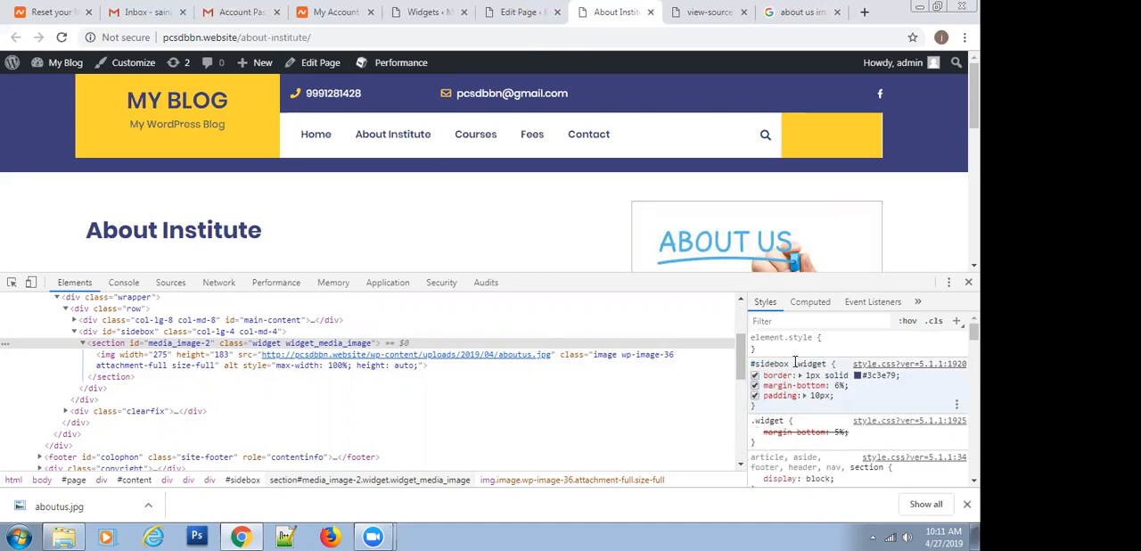
drag(754, 365, 828, 362)
key(ctrl+c)
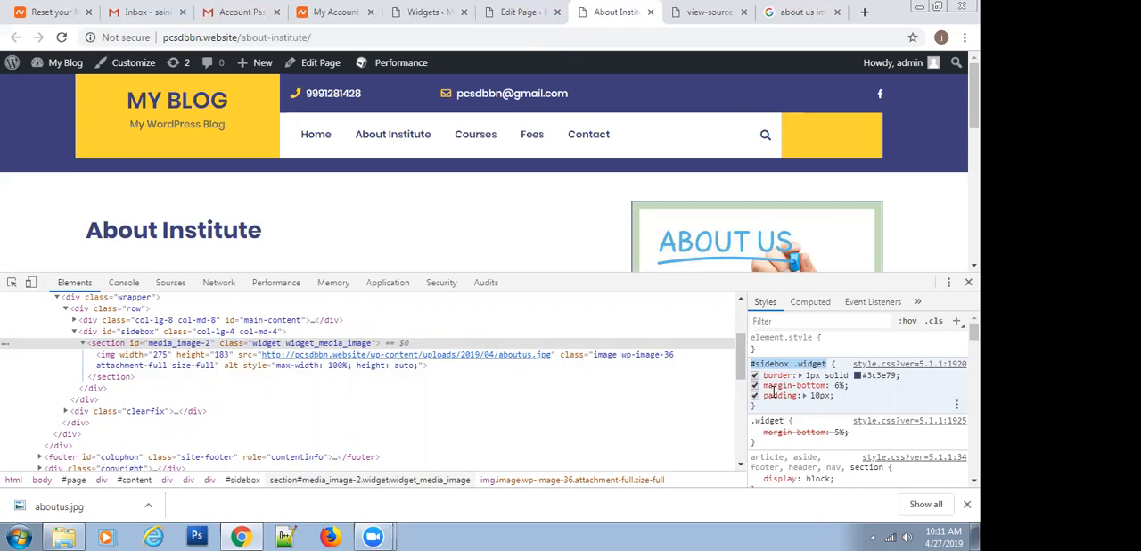
Return to the About Institute page editor and open the theme customizer's Additional CSS editor
click(505, 9)
mouse_move(61, 292)
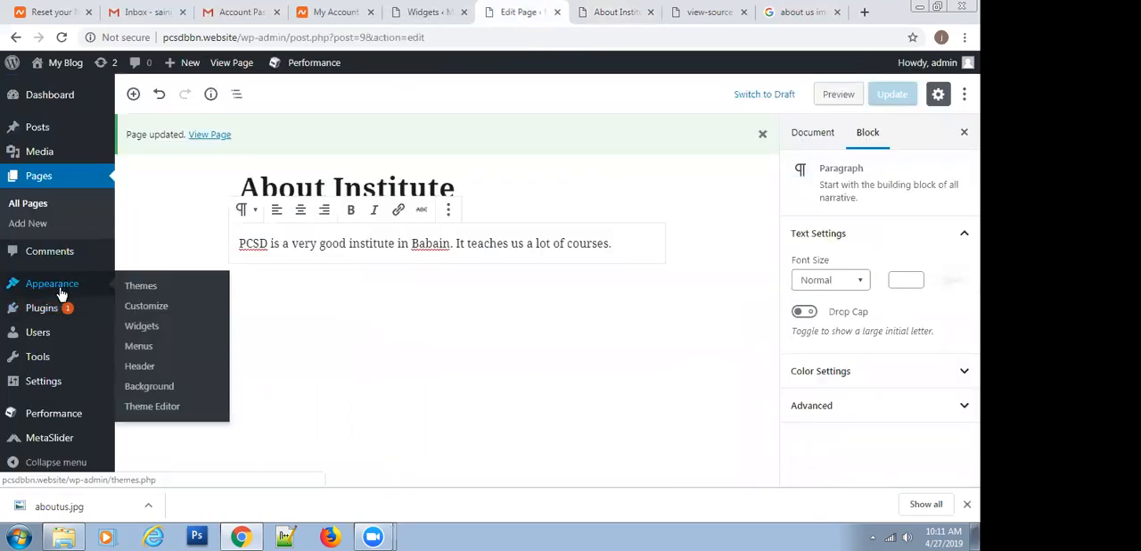
click(138, 307)
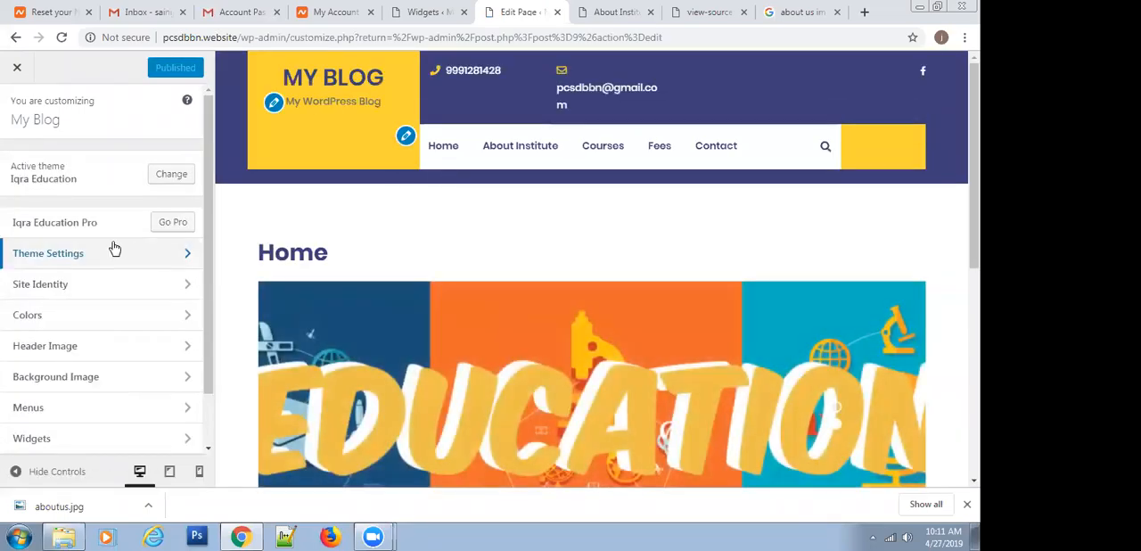
scroll(114, 248, down, 1)
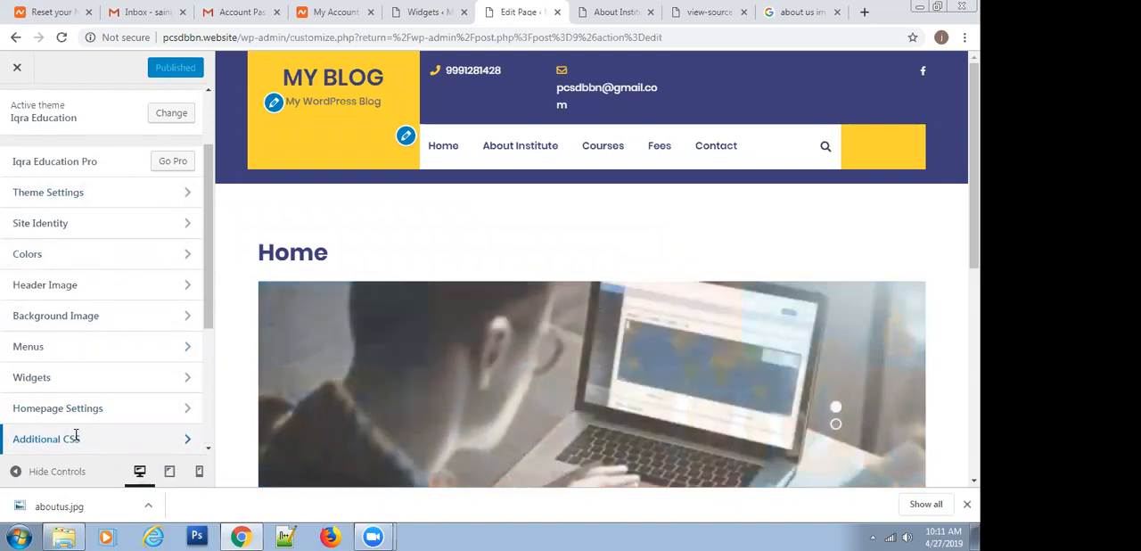
click(76, 437)
scroll(78, 386, down, 5)
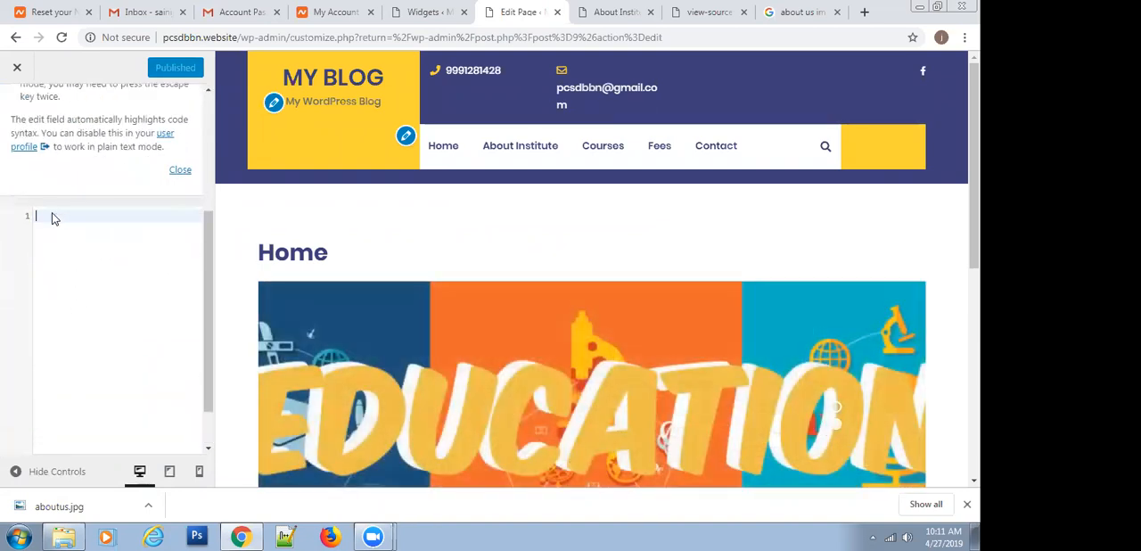
Add the CSS rule #sidebox .widget {border: 0px;} using the copied selector, and publish the change
right_click(53, 216)
click(88, 303)
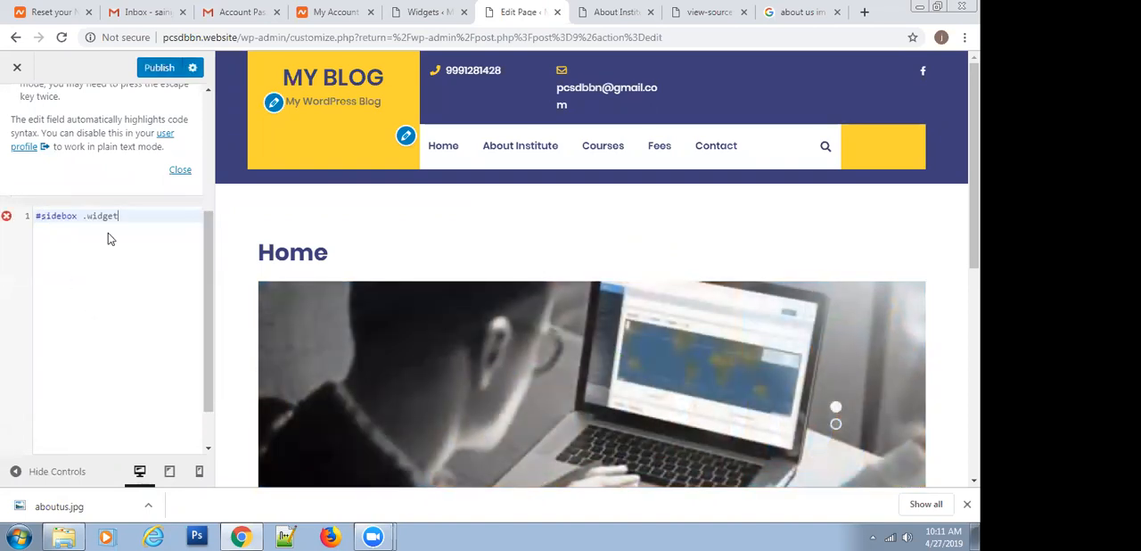
text({)
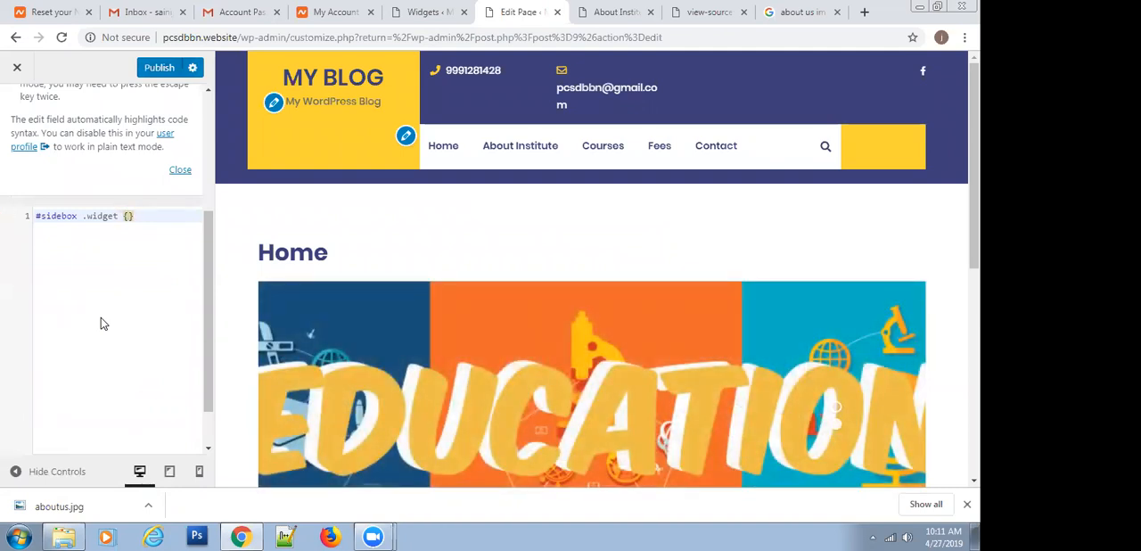
text(border)
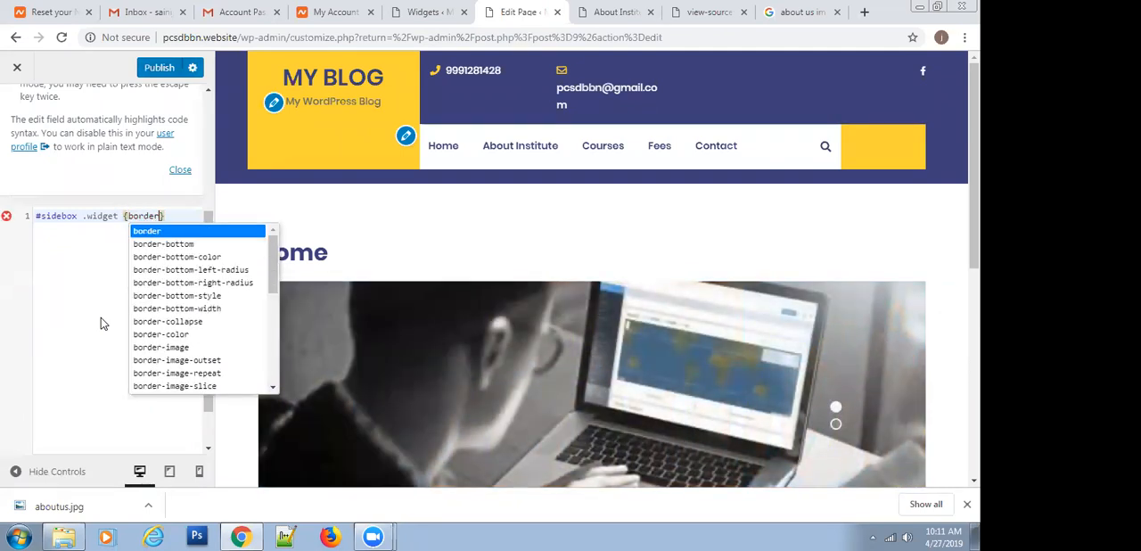
text(: )
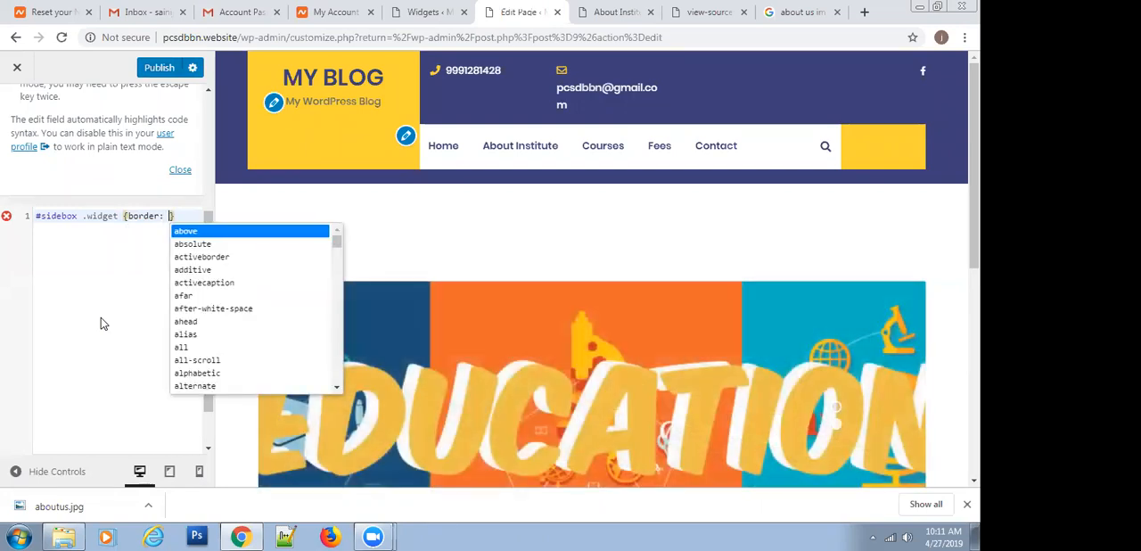
text(0px)
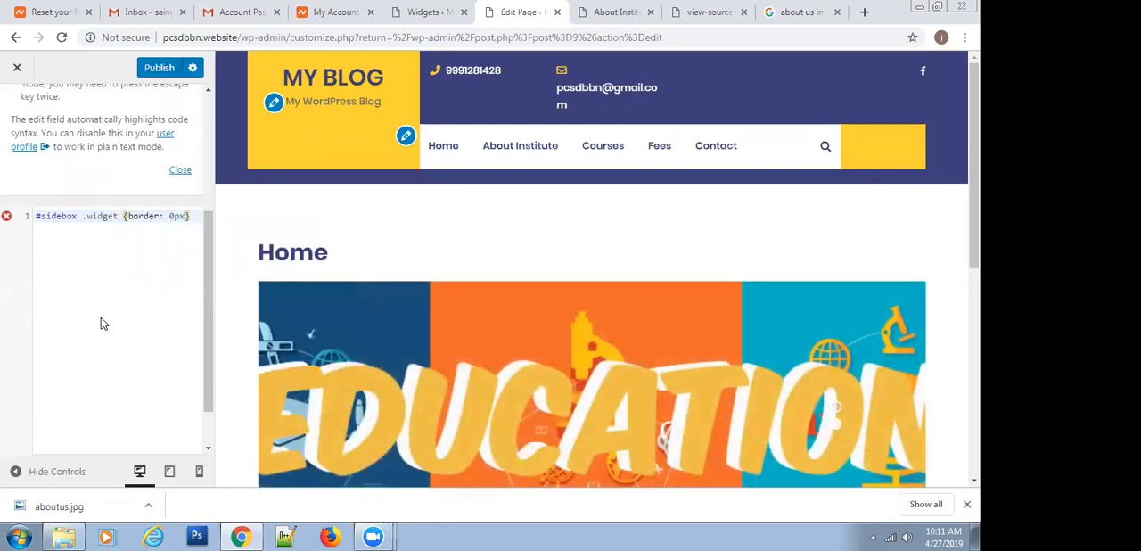
text(;)
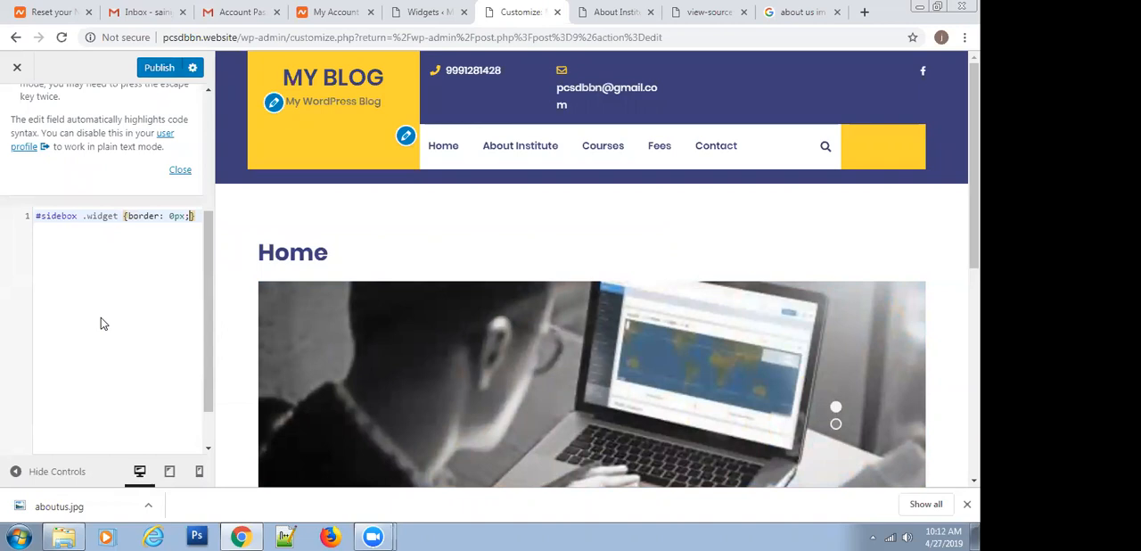
click(154, 71)
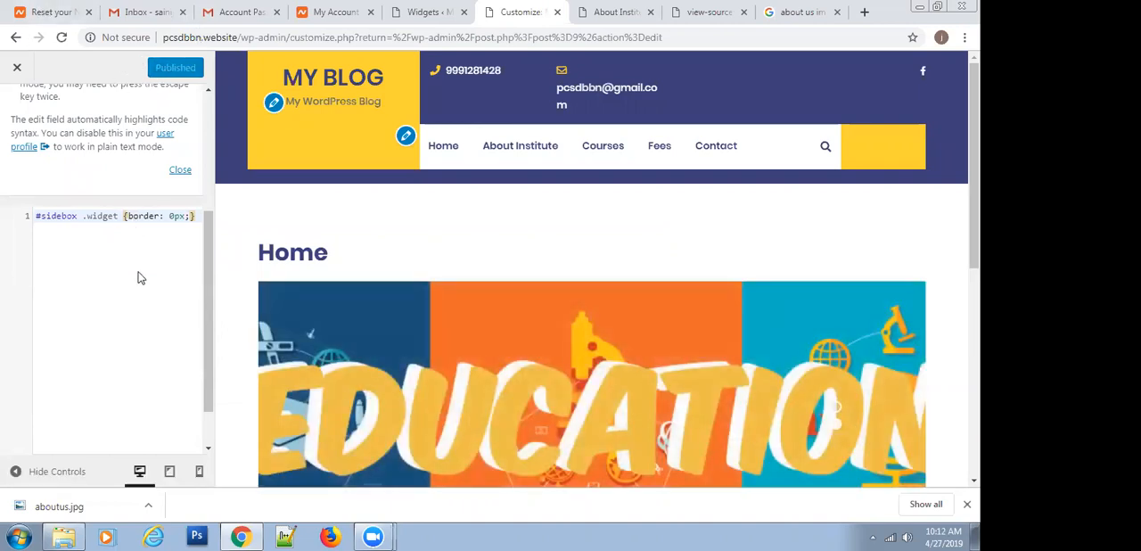
Reload the published About Institute page with the developer tools closed, and inspect the sidebar's About Us image again
click(598, 9)
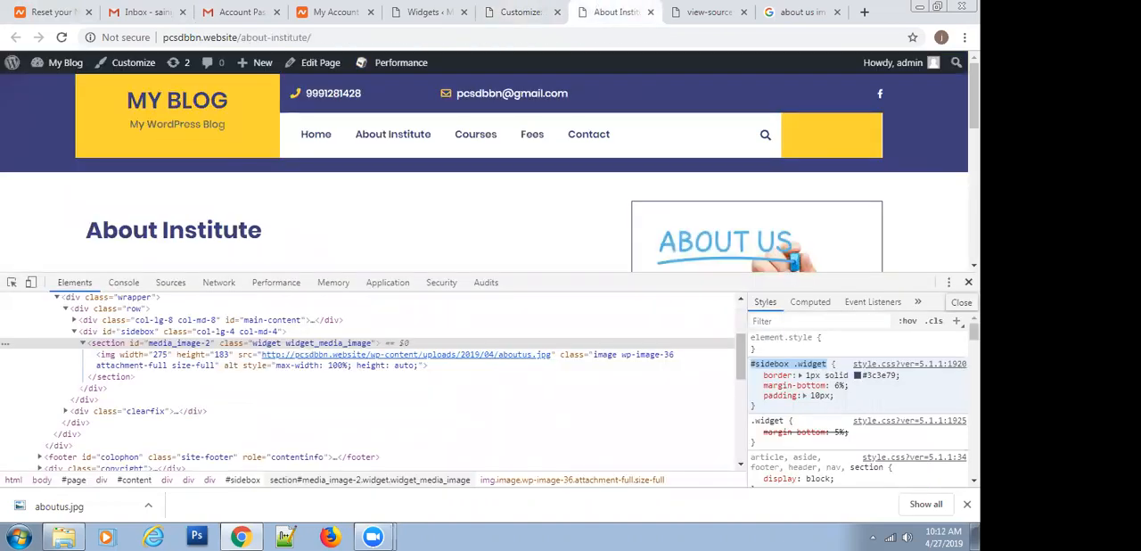
click(968, 281)
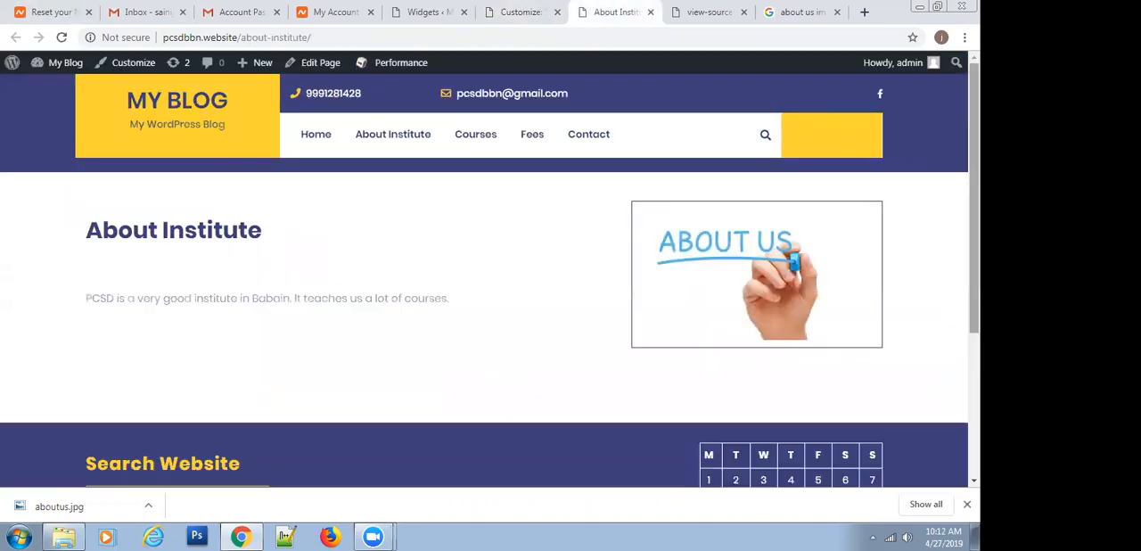
click(59, 38)
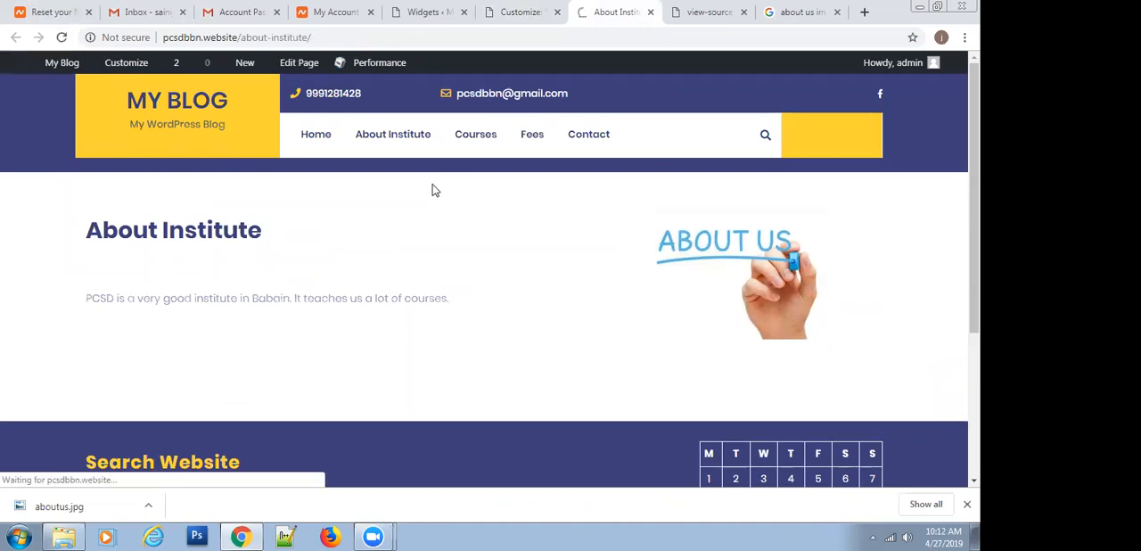
right_click(701, 247)
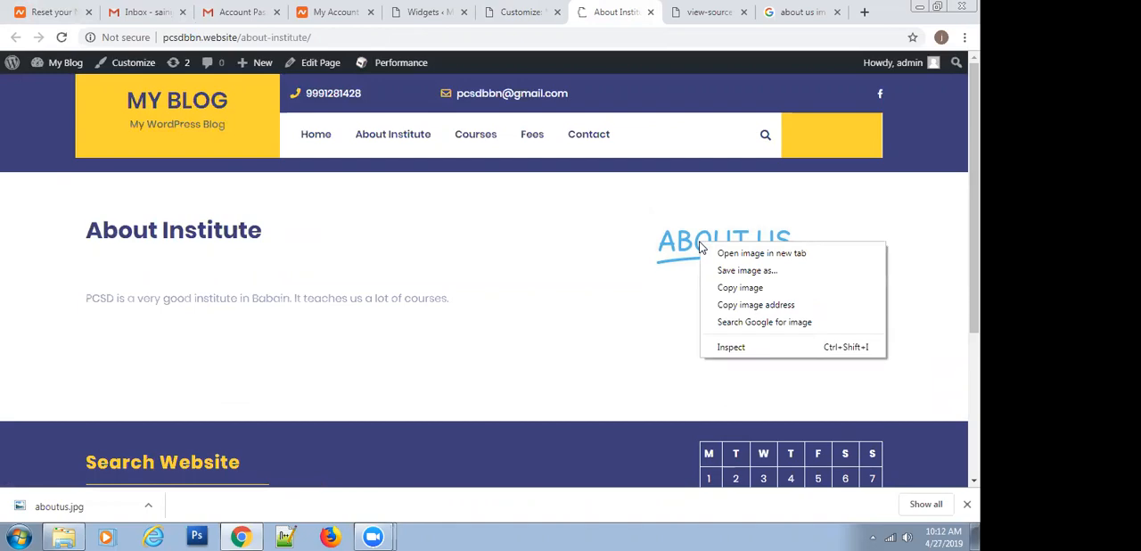
click(730, 350)
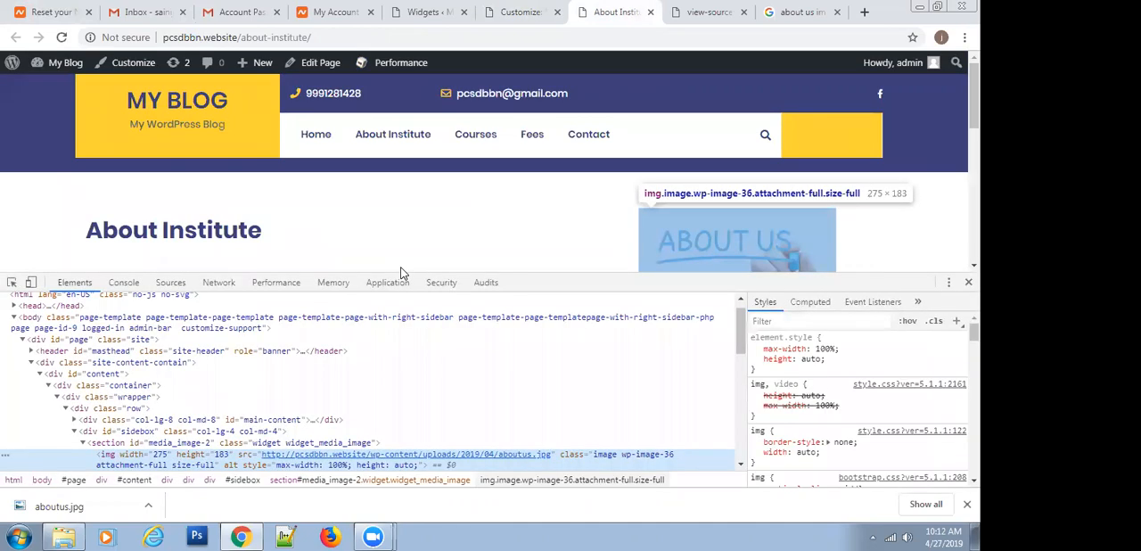
Dock the developer tools beside the page and return them to the docking position below it
click(949, 283)
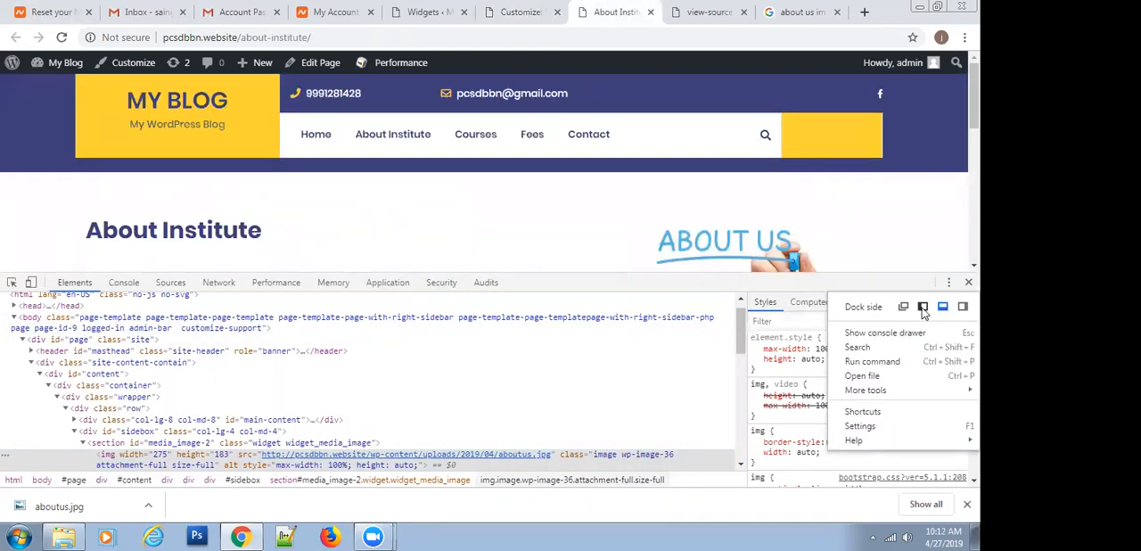
click(963, 306)
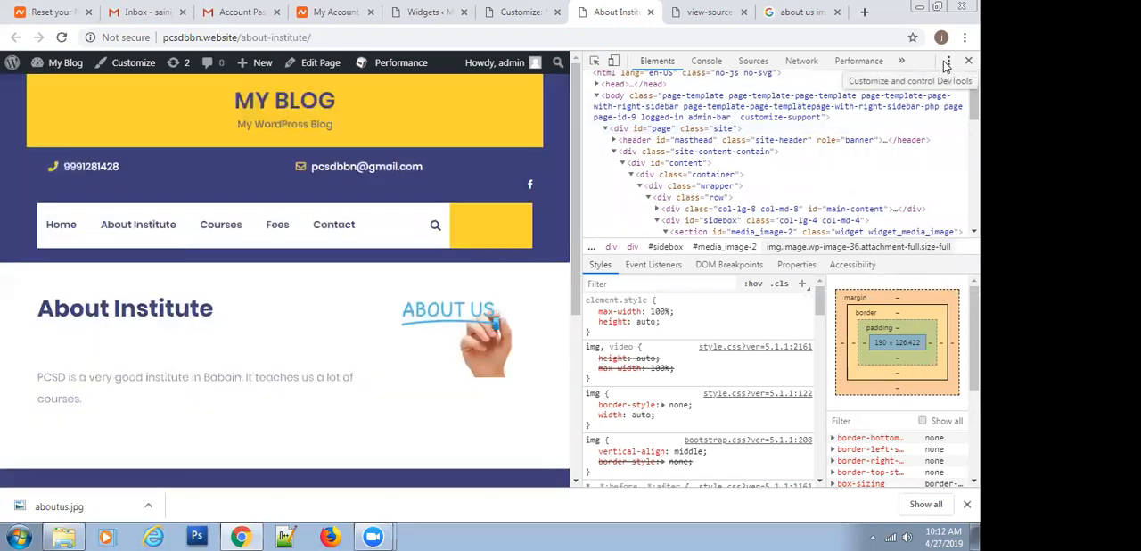
click(951, 62)
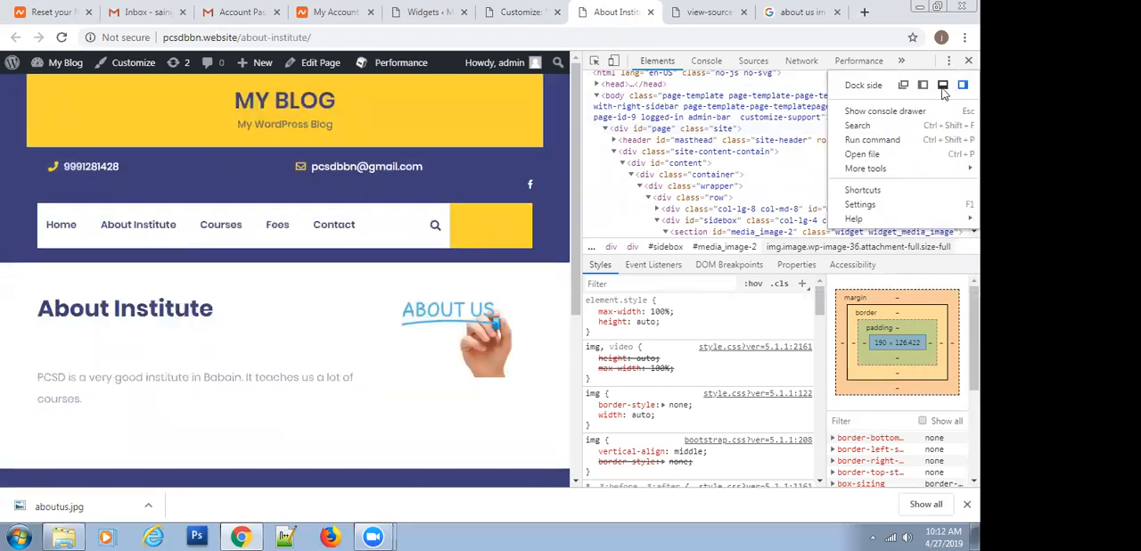
click(943, 86)
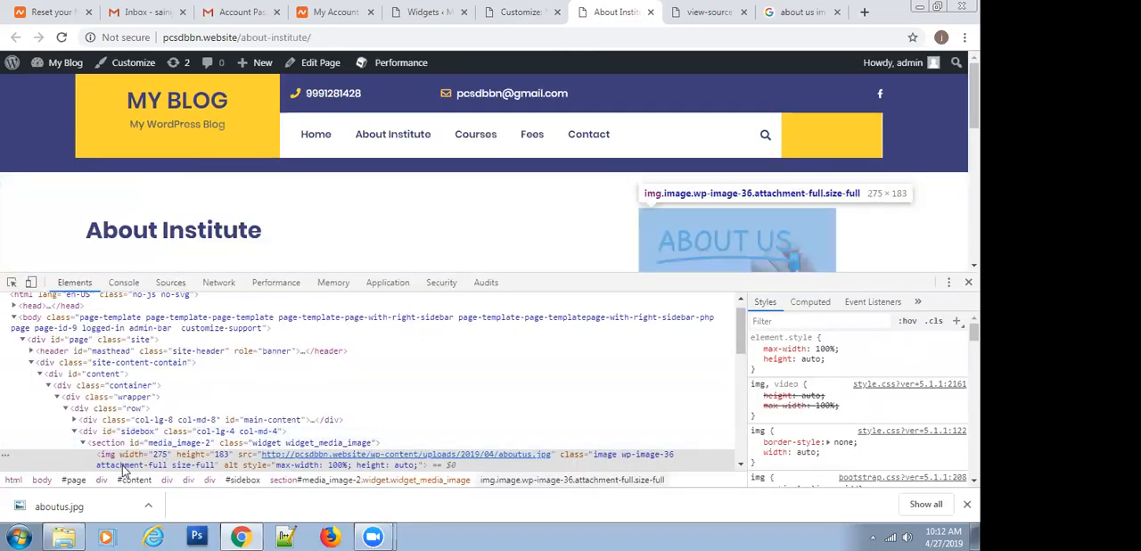
Select the image's parent section media_image-2 and examine the style rules that apply to its border
scroll(850, 399, down, 5)
scroll(849, 398, down, 5)
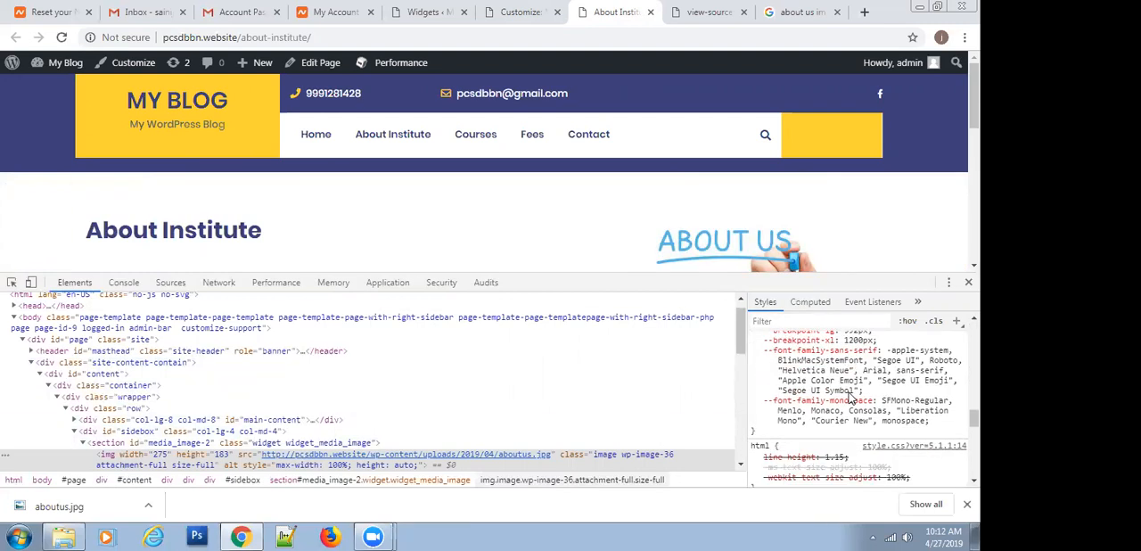
click(106, 446)
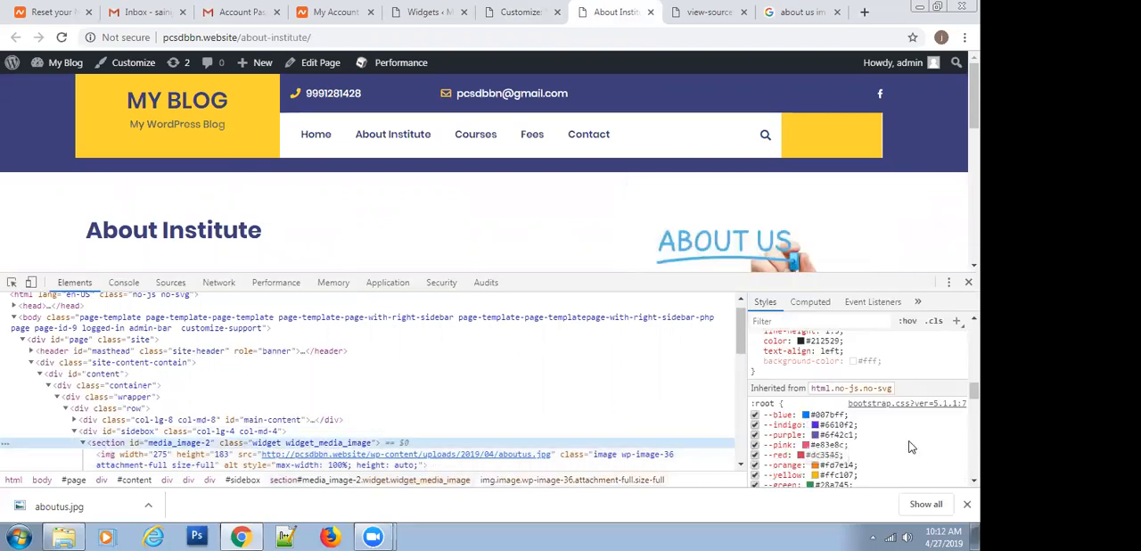
scroll(915, 418, up, 5)
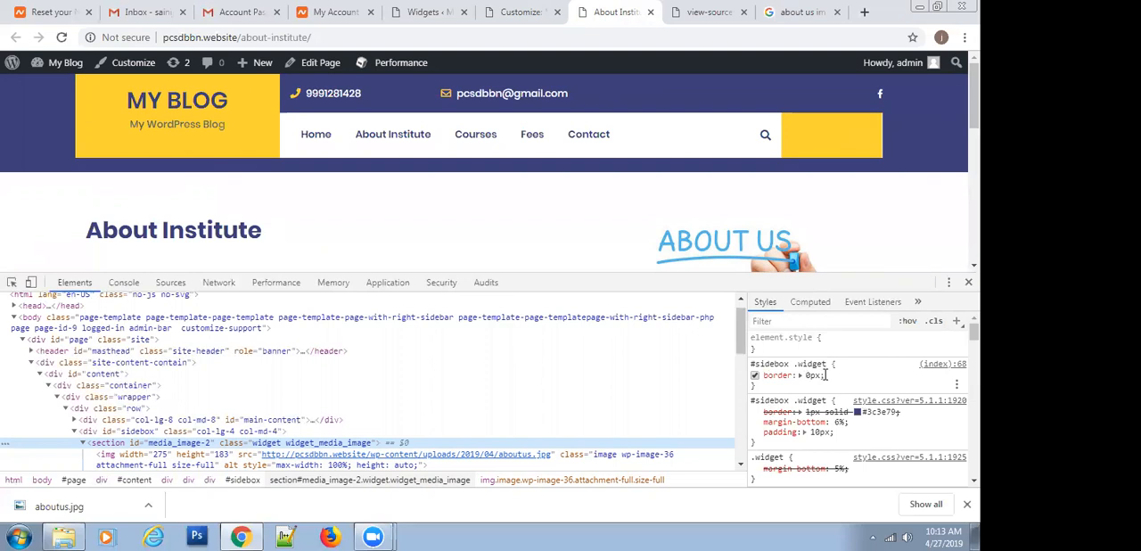
Switch the custom #sidebox .widget border: 0px declaration off and back on to compare, and close the developer tools
click(755, 375)
click(755, 375)
click(755, 375)
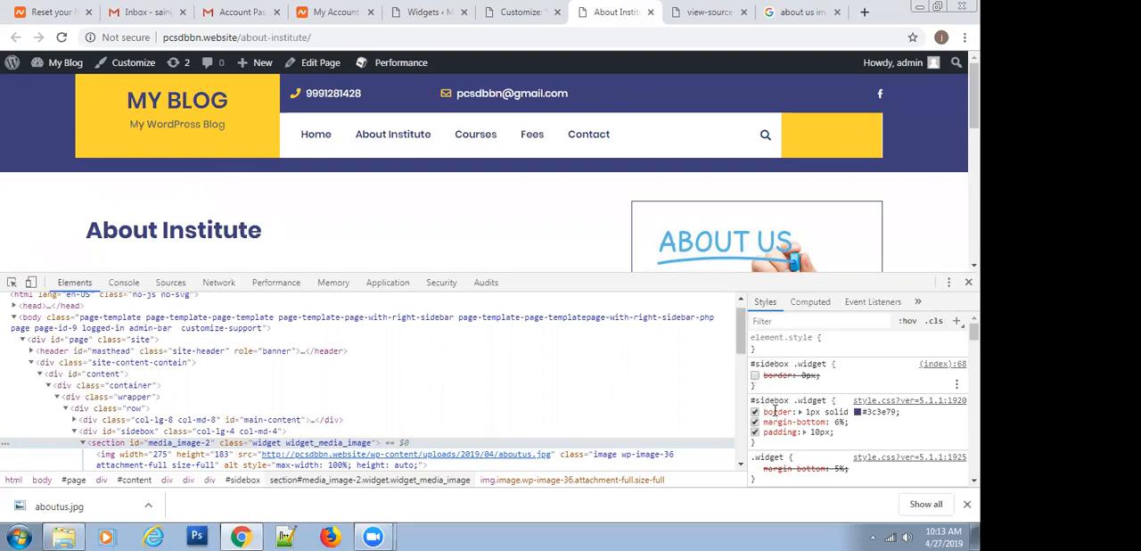
click(755, 376)
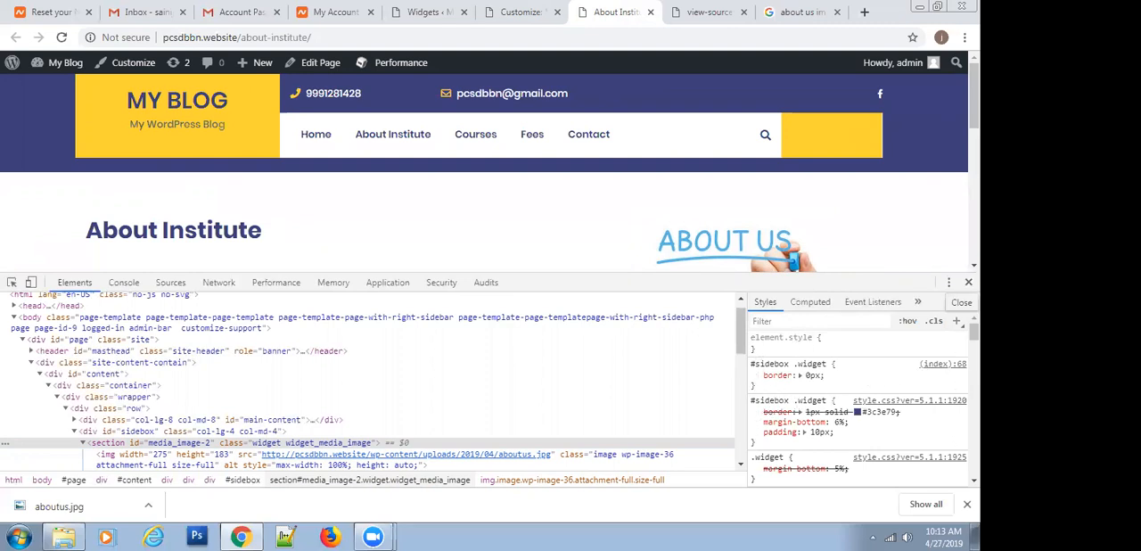
click(969, 282)
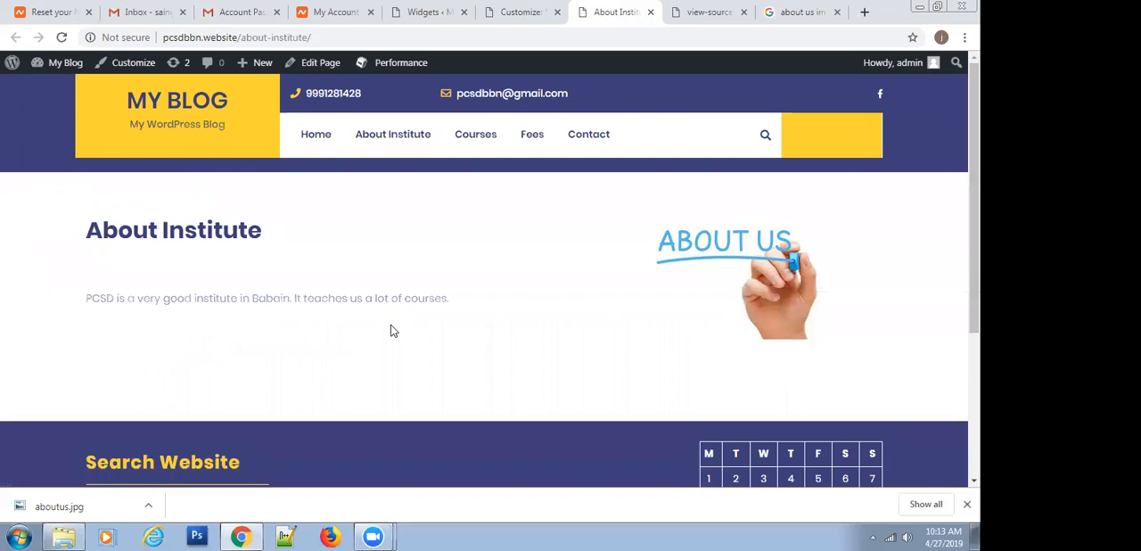
Leave the theme customizer for the page editor, and review the published About Institute page from its header to its footer
click(507, 12)
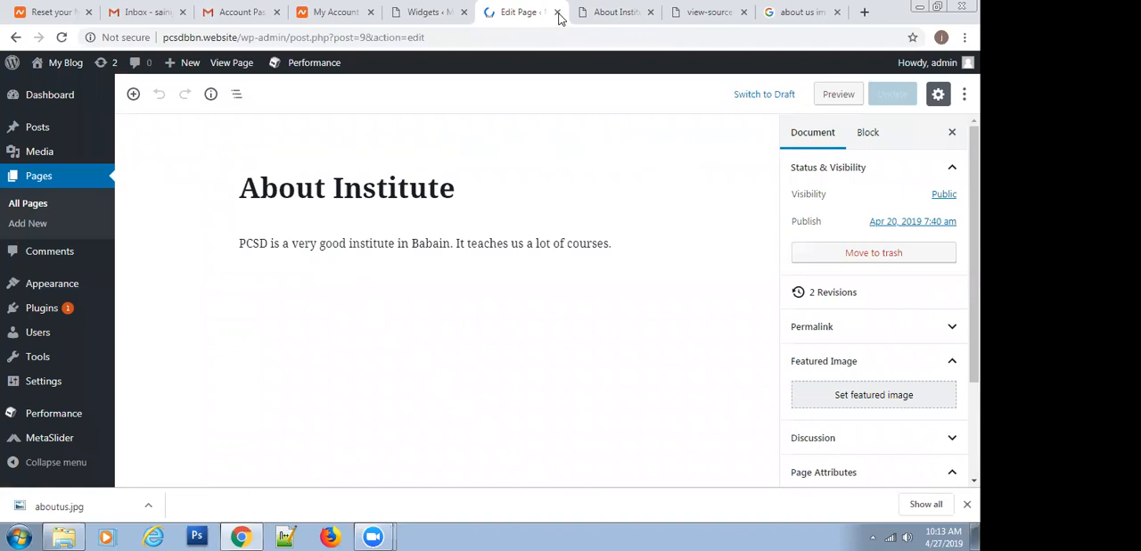
click(590, 12)
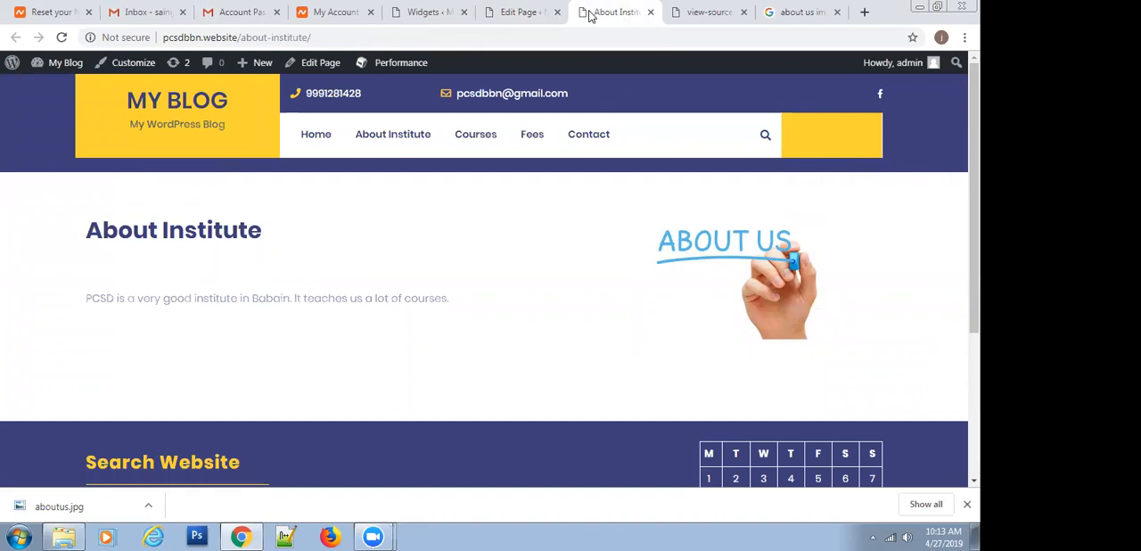
click(513, 14)
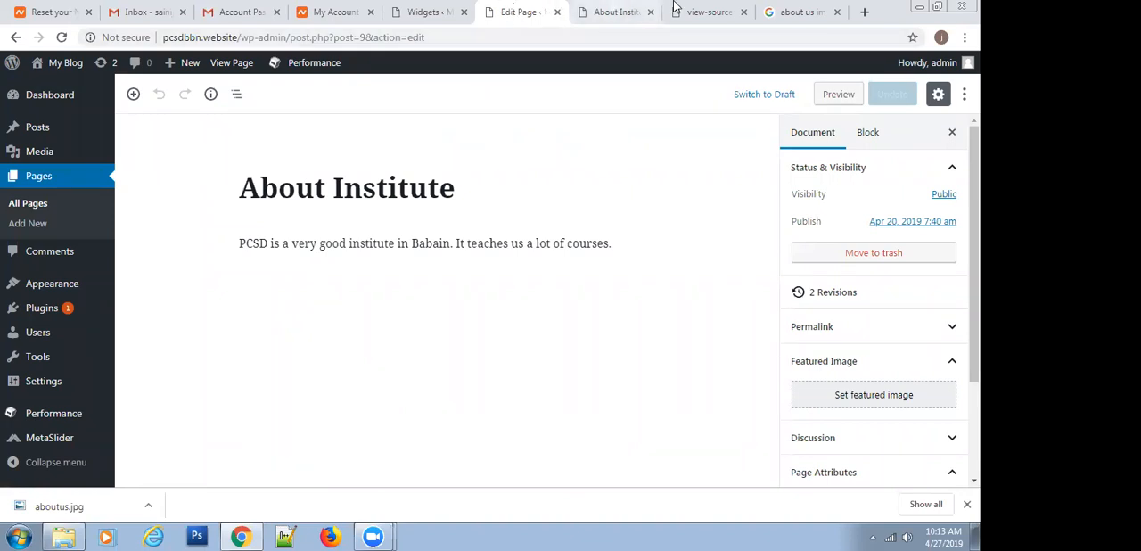
click(588, 9)
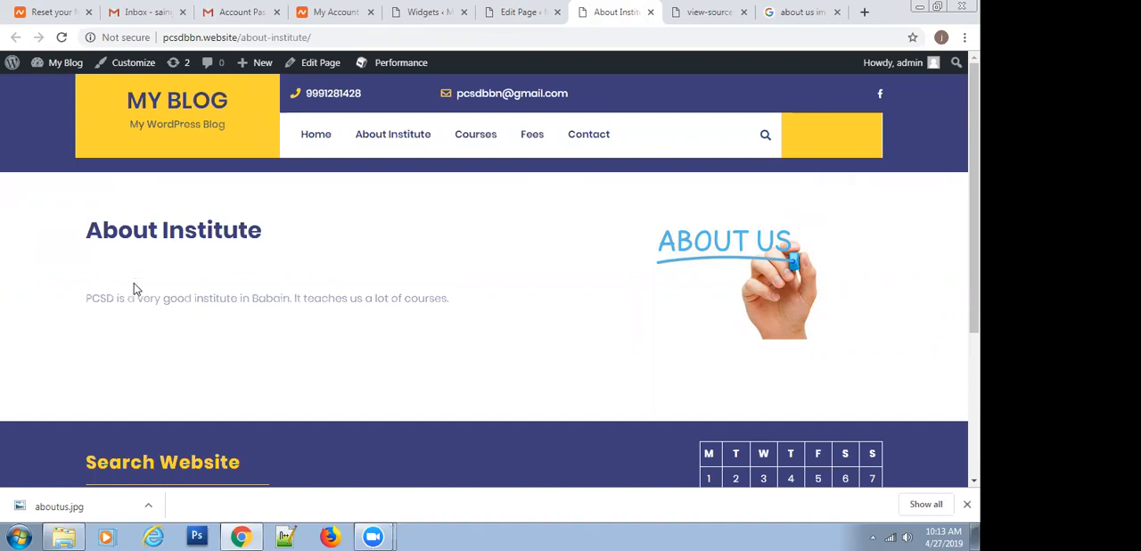
click(515, 12)
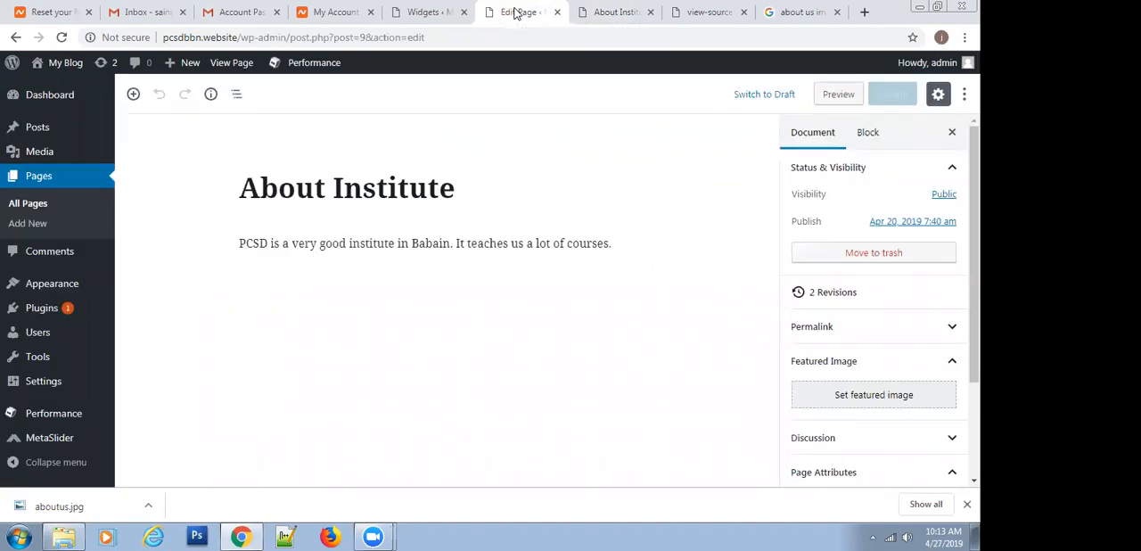
mouse_move(90, 288)
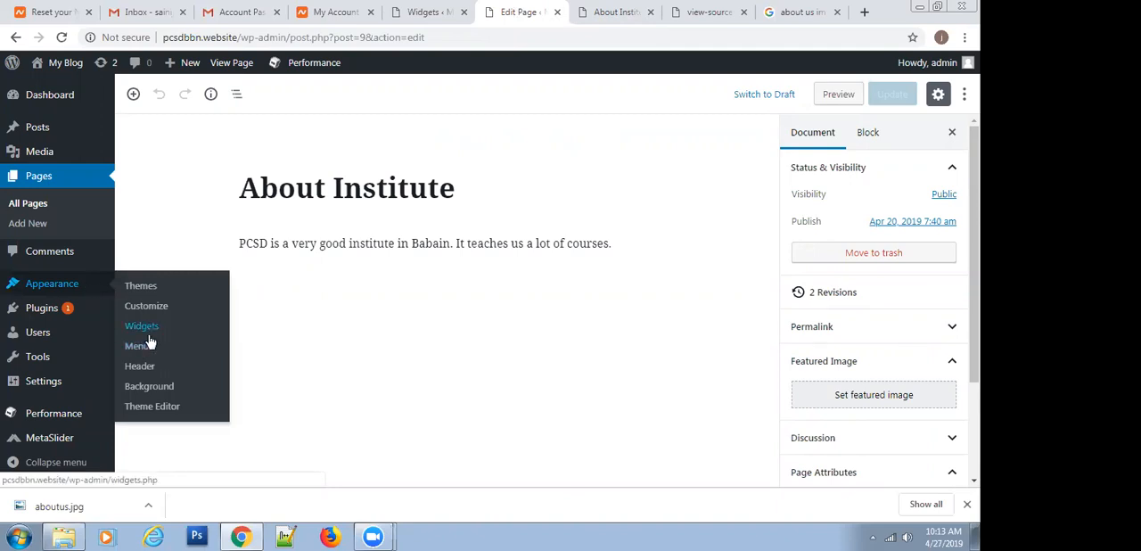
click(616, 12)
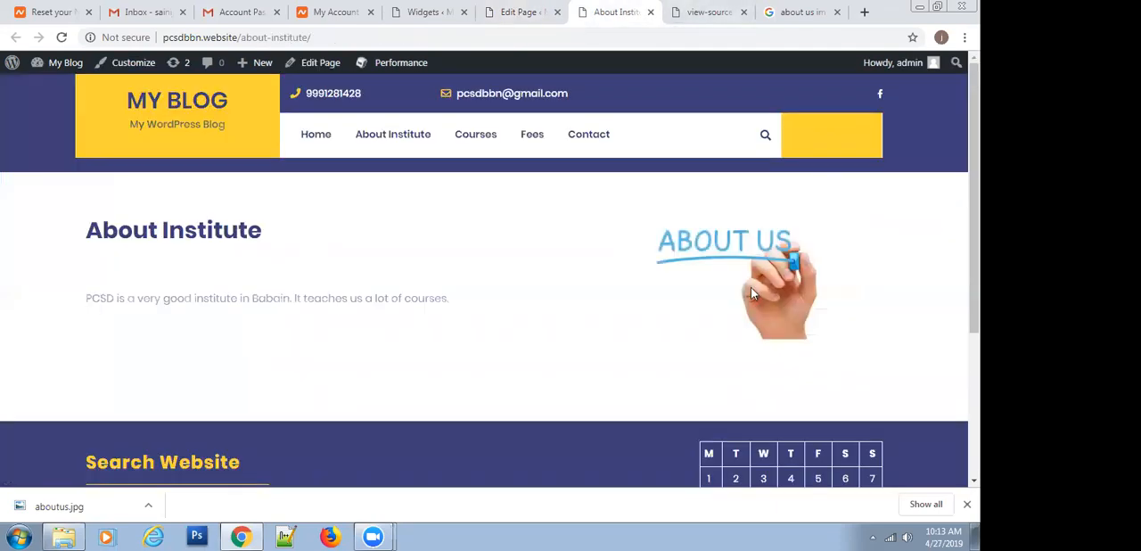
scroll(455, 299, down, 3)
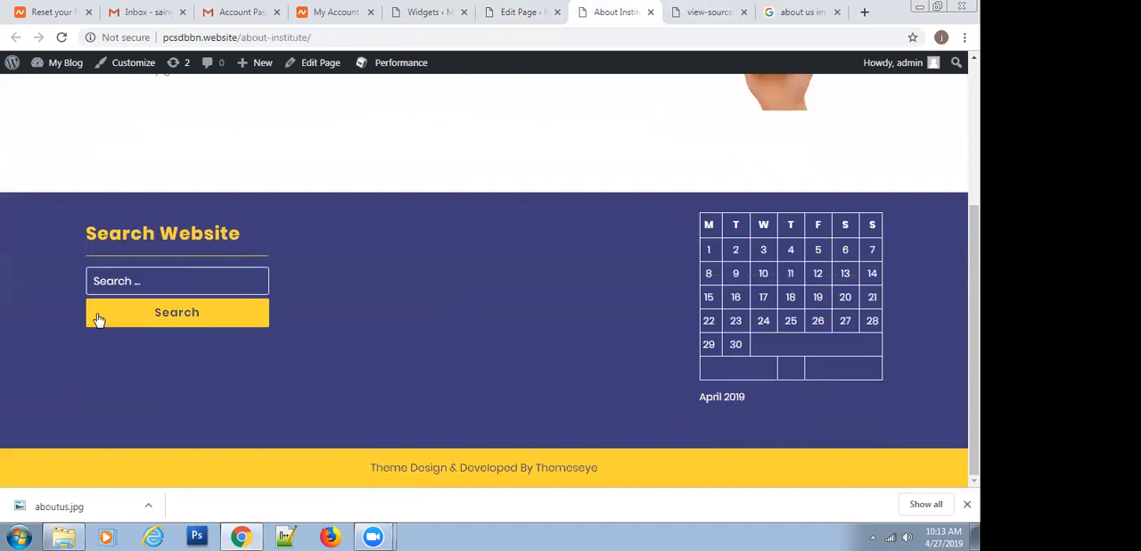
scroll(616, 285, up, 3)
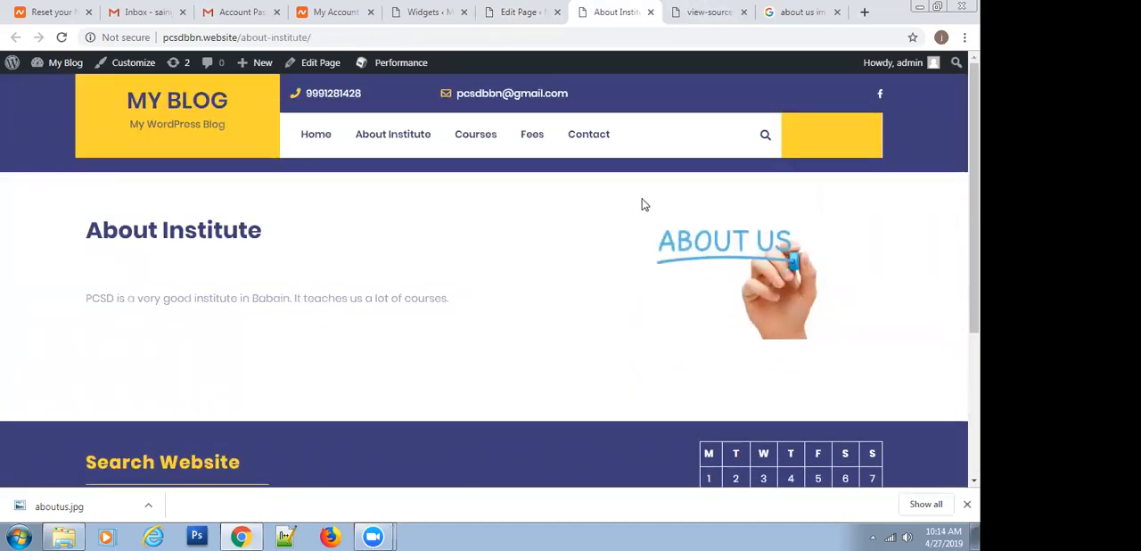
Add a new page titled Director's Desk and publish it
click(517, 10)
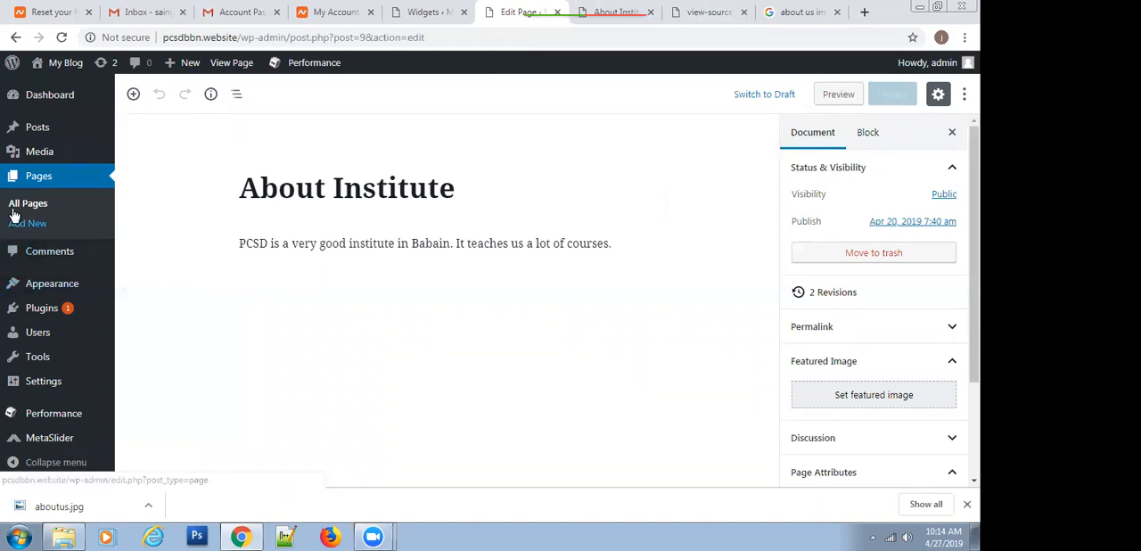
click(17, 233)
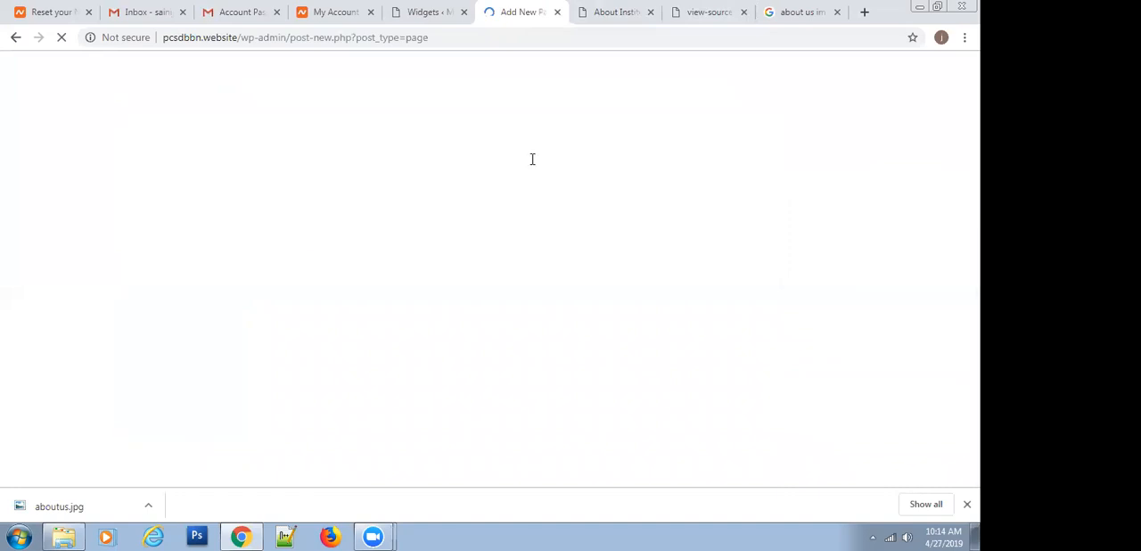
text(About)
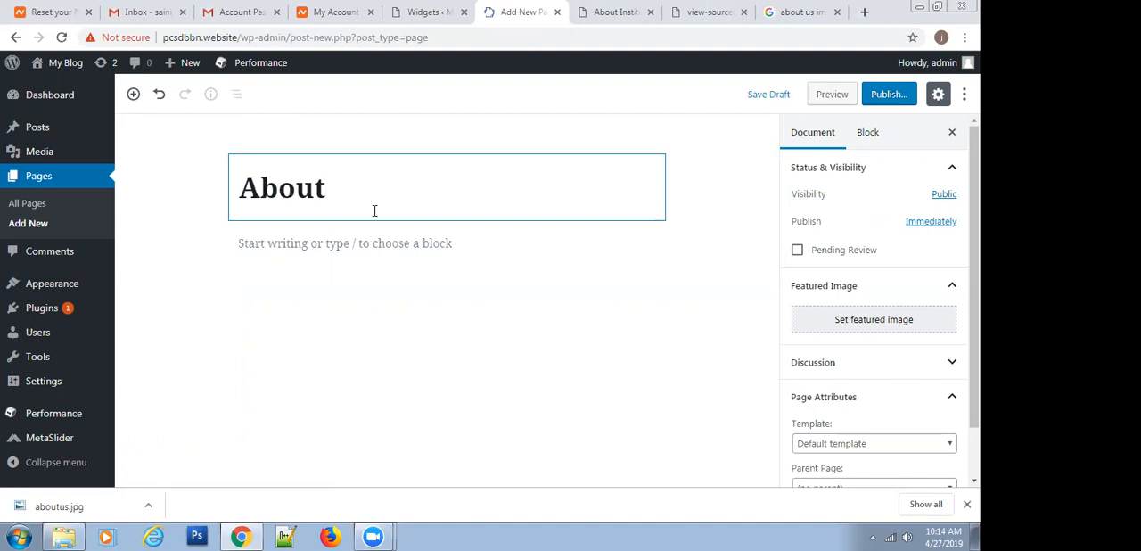
key(BackSpace)
key(BackSpace)
key(BackSpace)
key(BackSpace)
key(BackSpace)
key(BackSpace)
text(Dir)
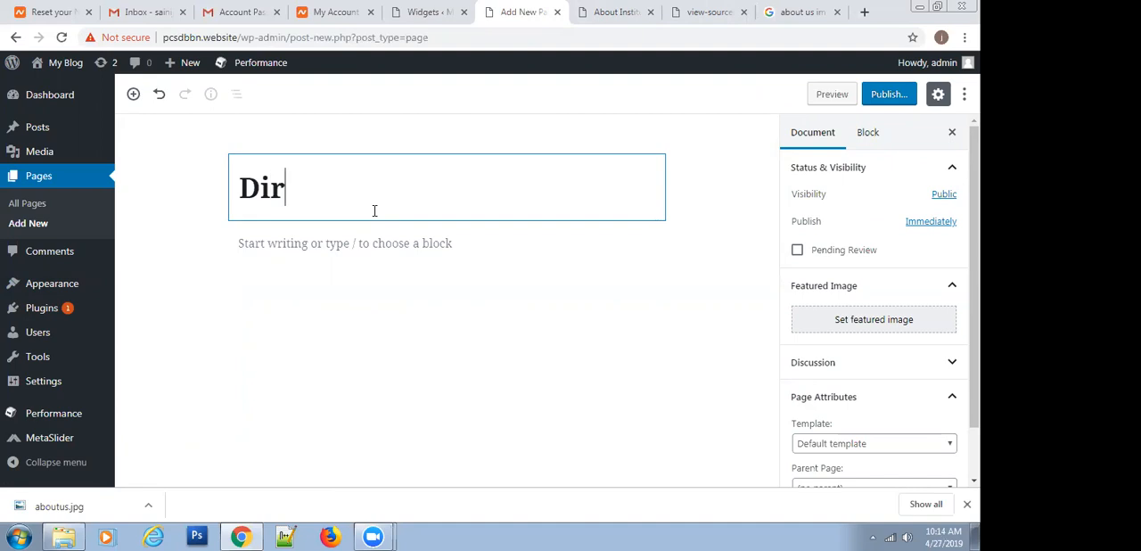
text(ector's Desk)
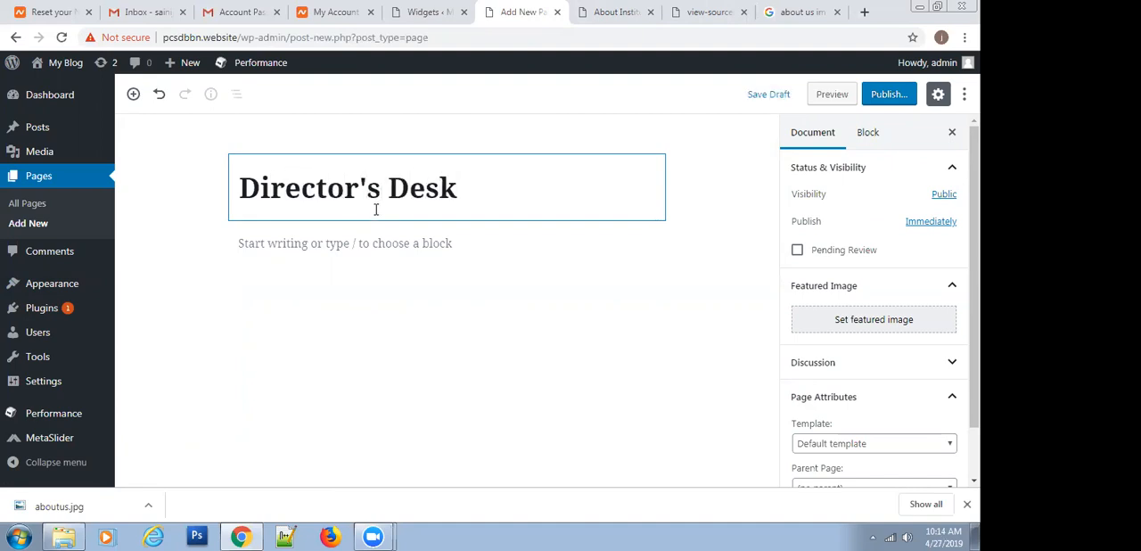
click(888, 95)
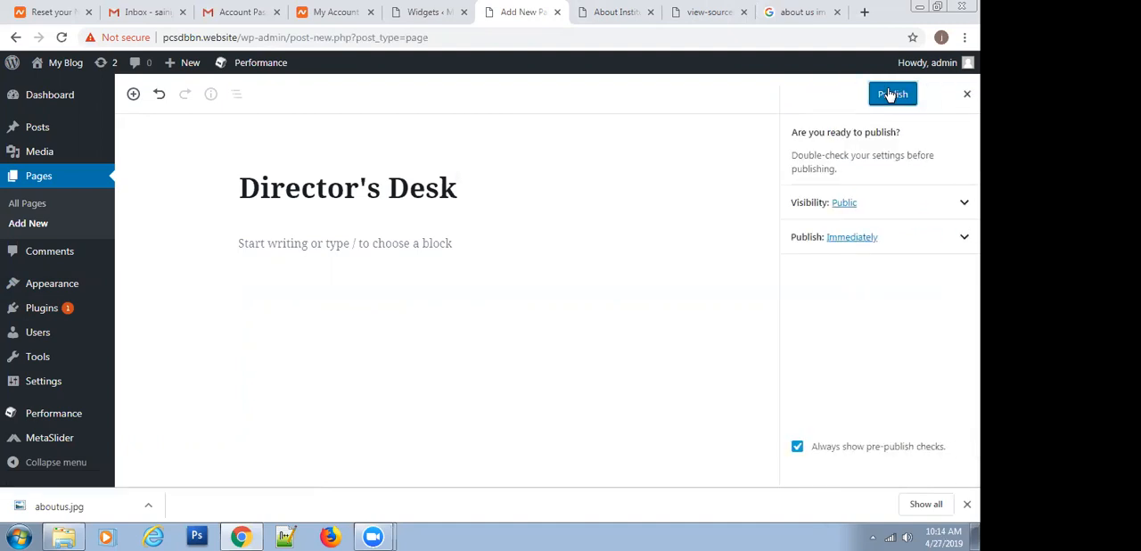
click(887, 95)
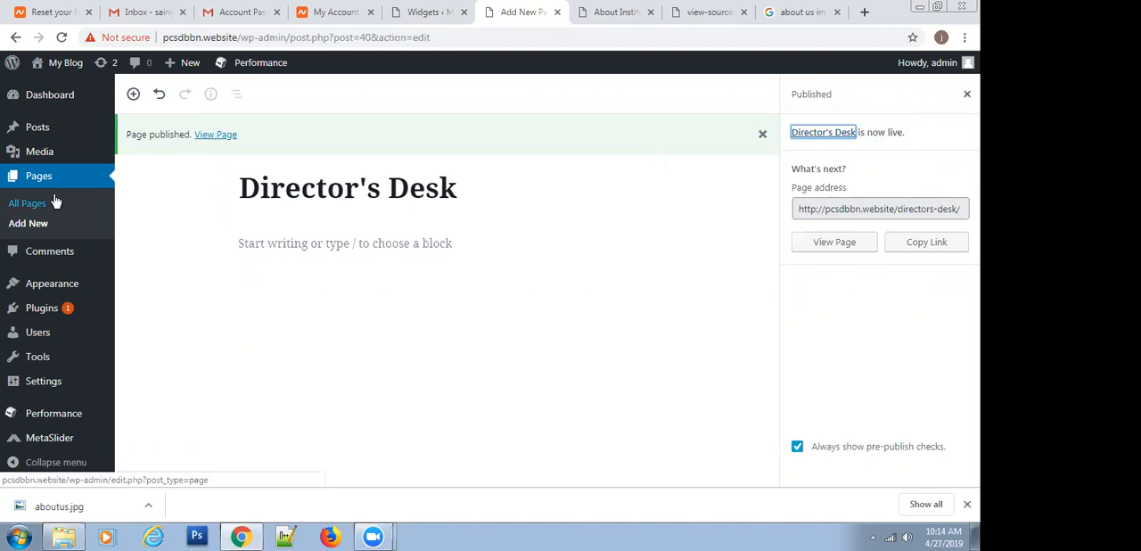
Open the site's menu editor and add the Director's Desk page to the main menu
mouse_move(58, 289)
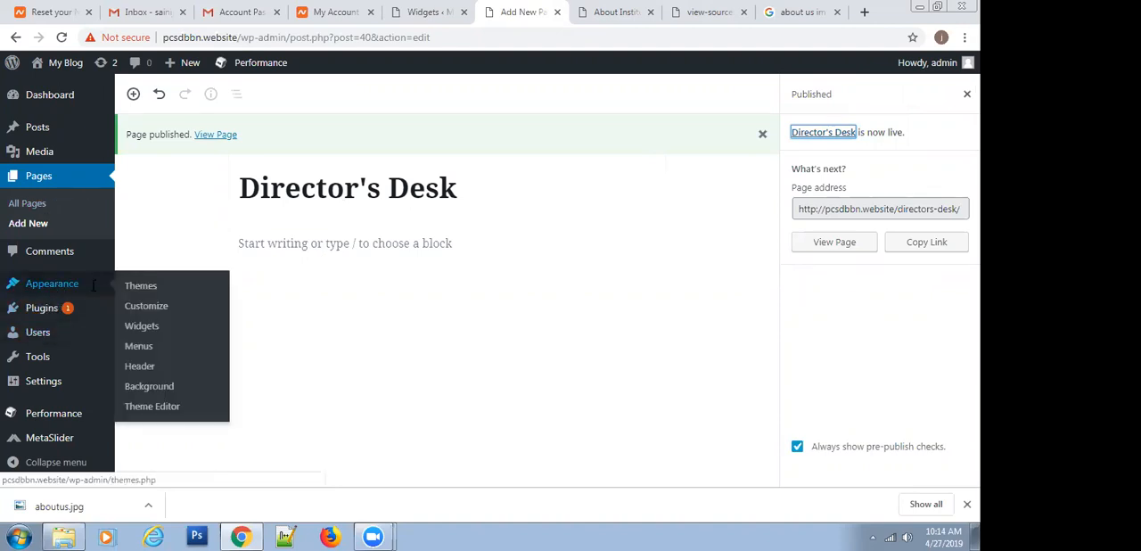
click(150, 348)
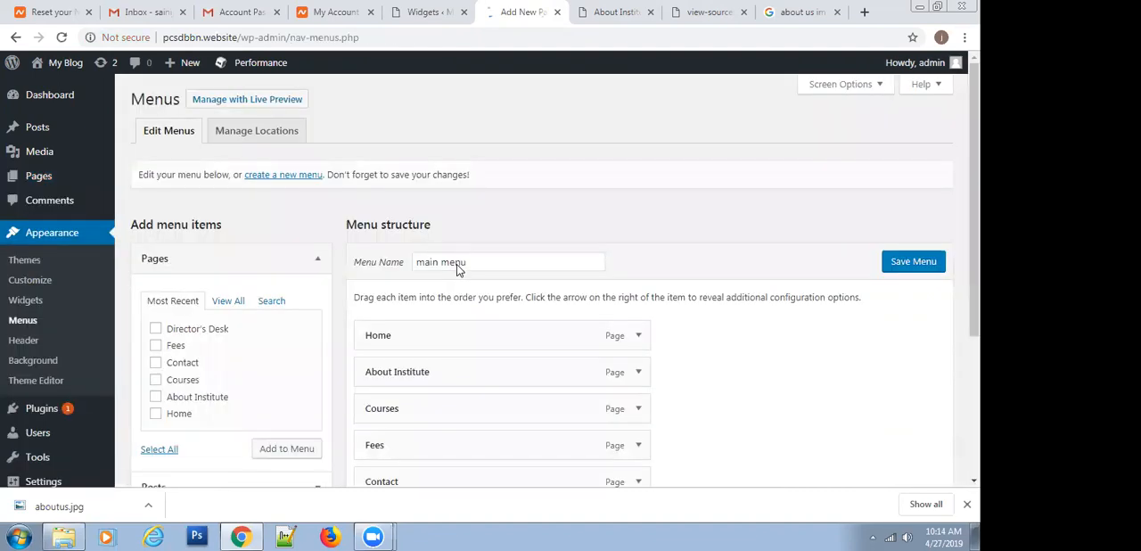
scroll(458, 264, down, 2)
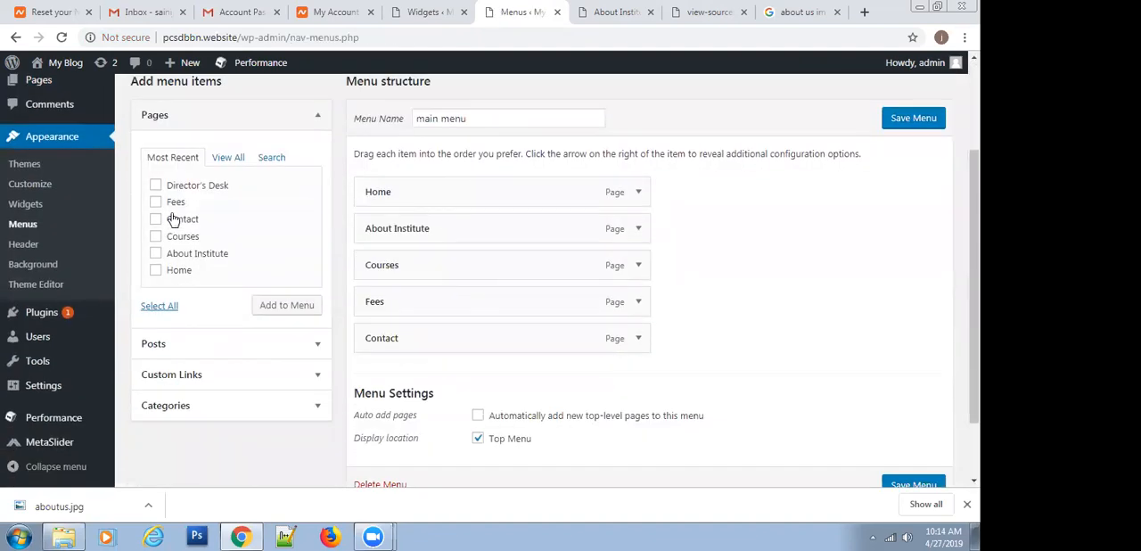
click(181, 382)
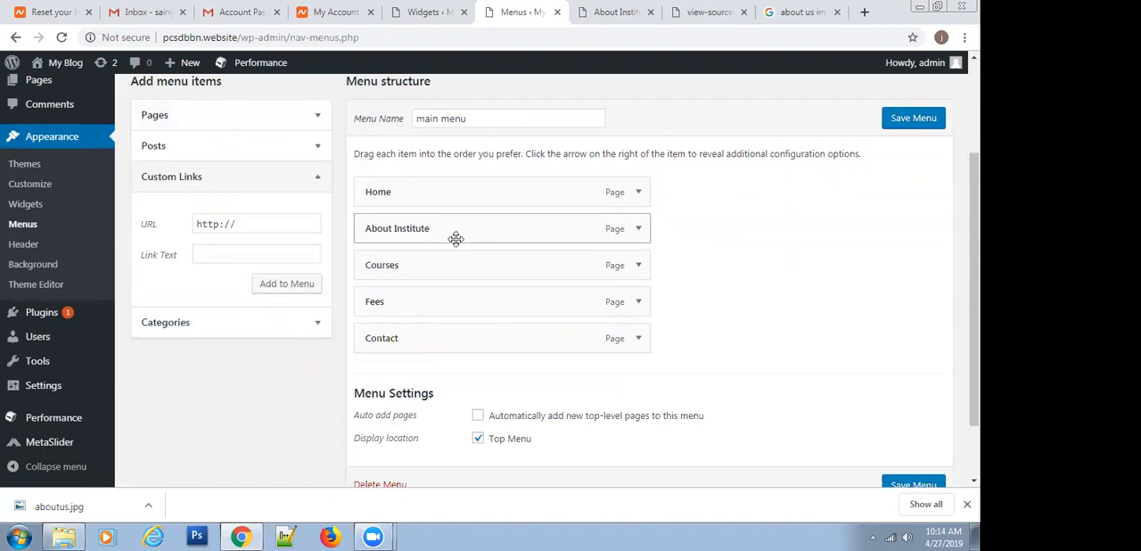
scroll(232, 259, up, 1)
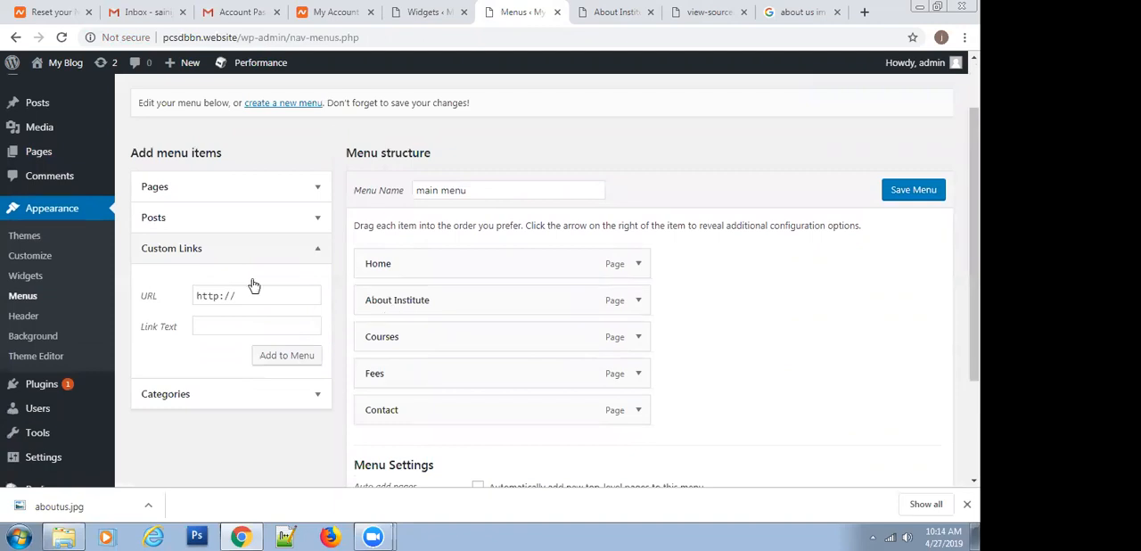
click(214, 189)
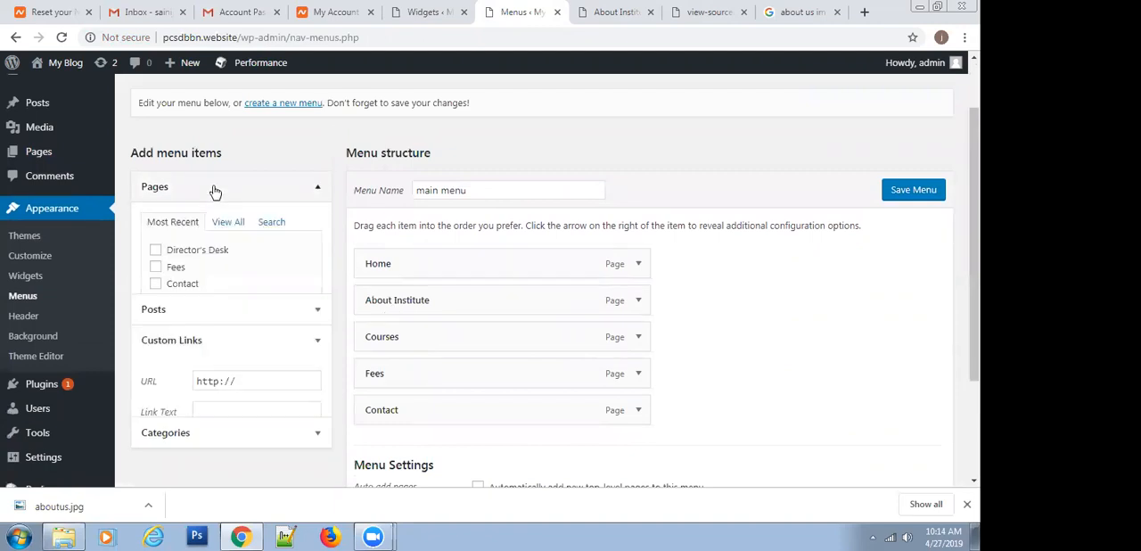
click(155, 257)
click(287, 381)
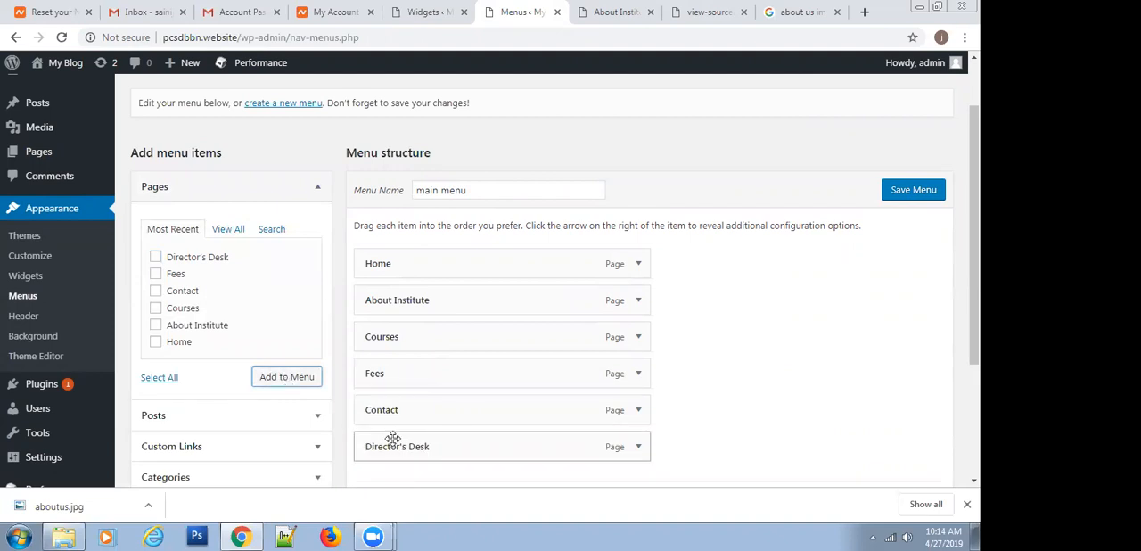
Place Director's Desk directly beneath About Institute as its sub item and save the main menu
drag(400, 446, 394, 334)
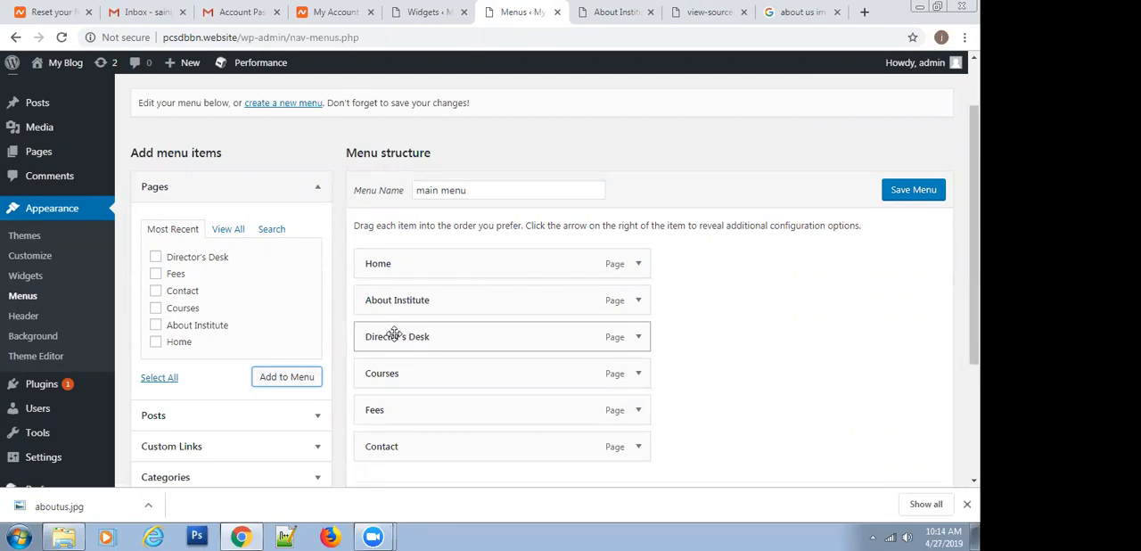
drag(395, 331, 427, 335)
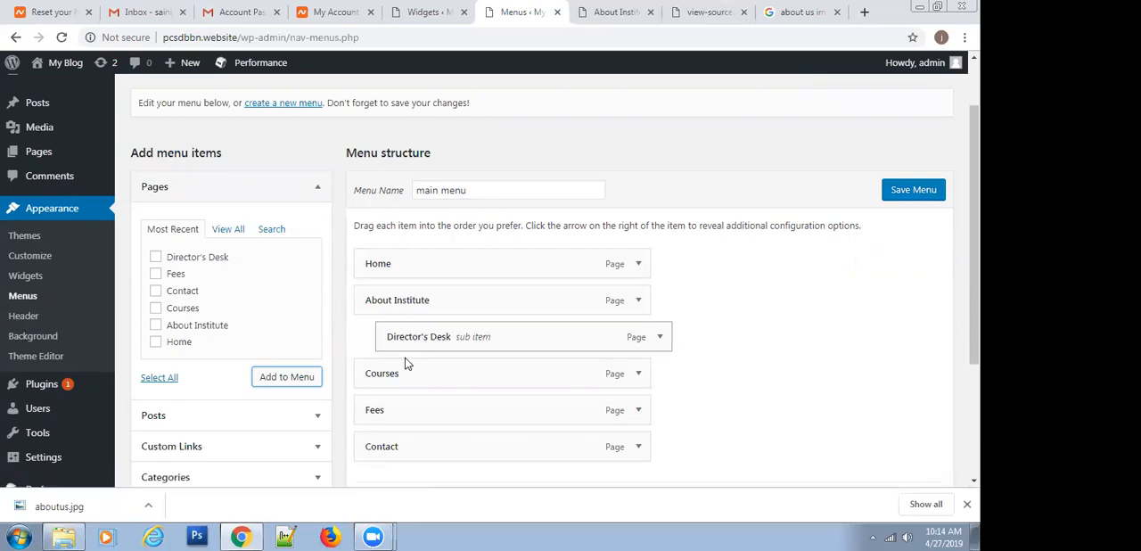
click(897, 192)
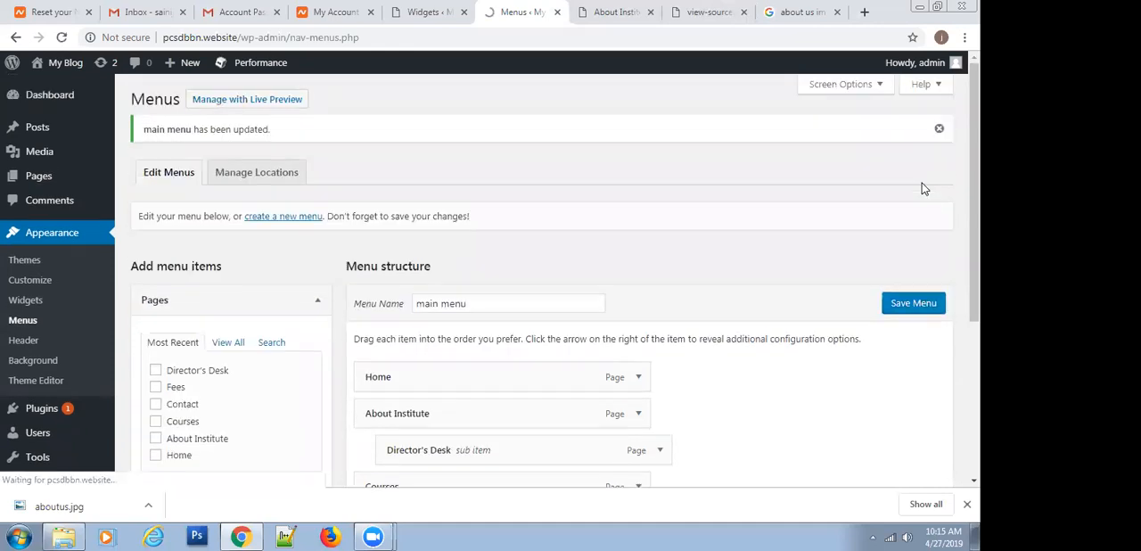
Reload the published About Institute page and check the submenu under About Institute in the site navigation
click(624, 12)
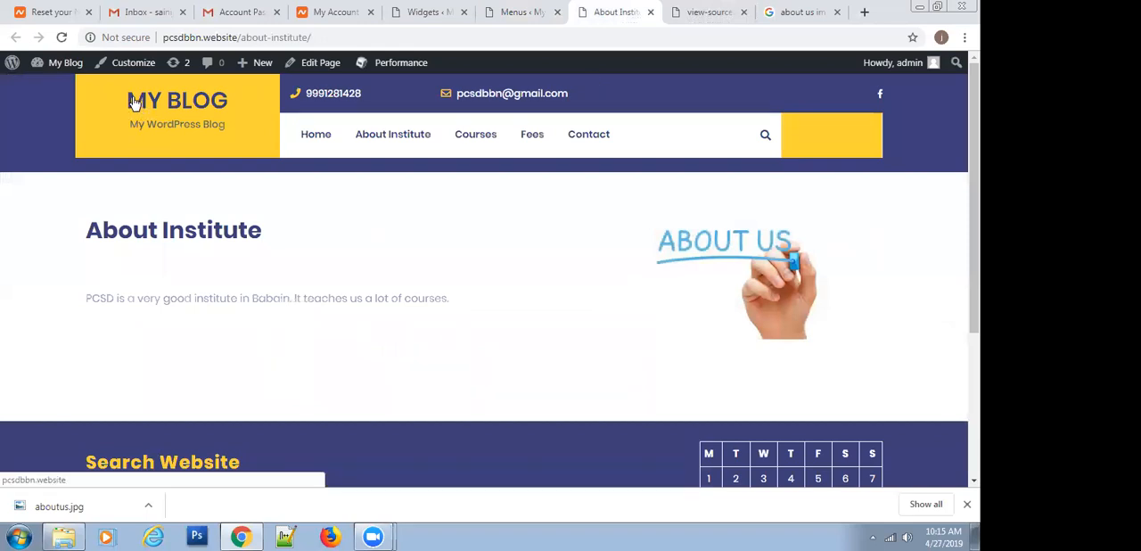
click(134, 103)
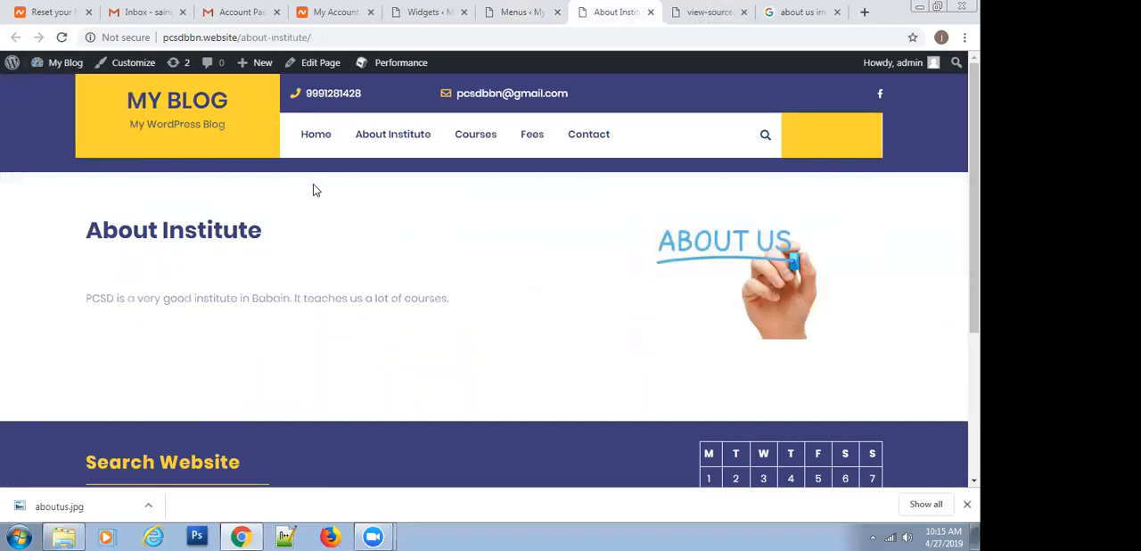
click(65, 38)
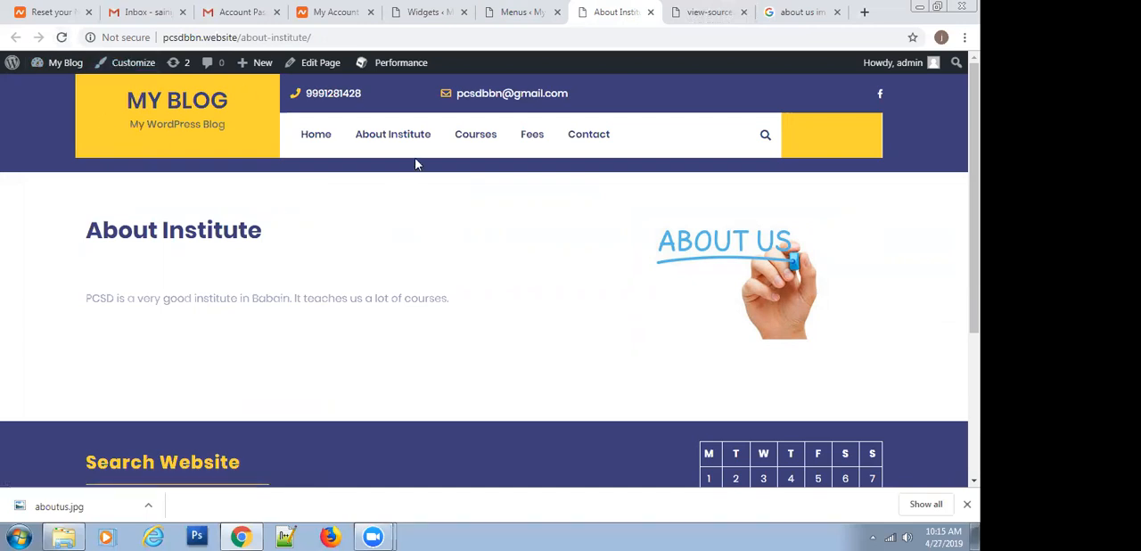
mouse_move(403, 138)
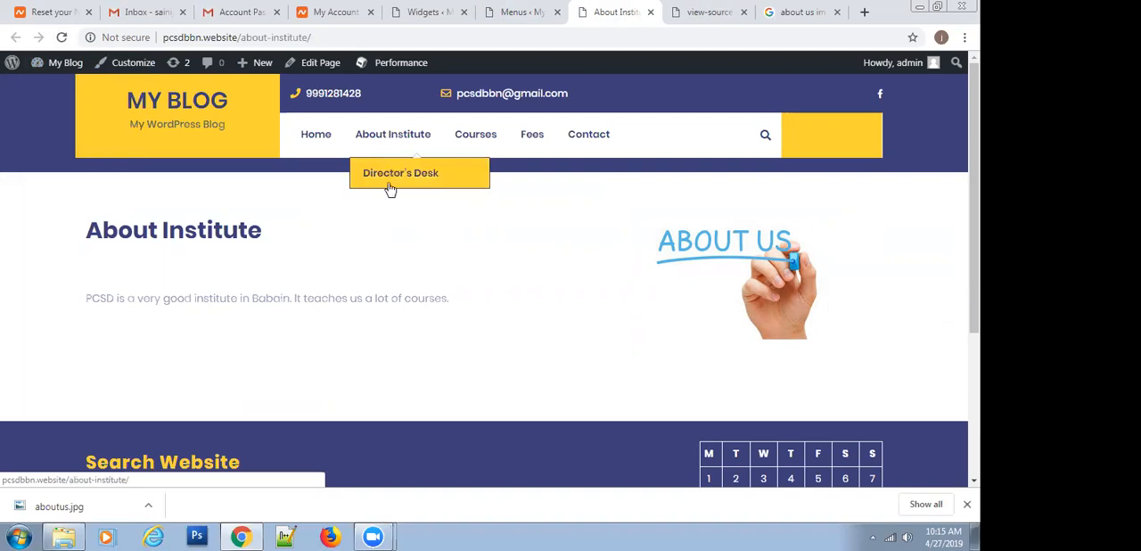
Return to the menu editor, nest Contact as a sub item under Director's Desk and save the main menu
click(513, 12)
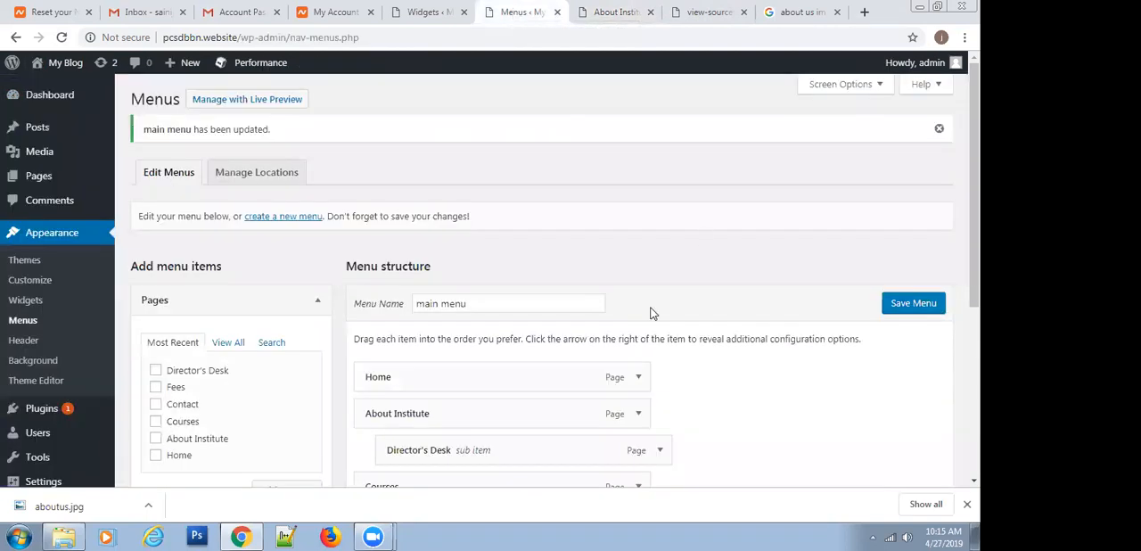
scroll(612, 330, down, 2)
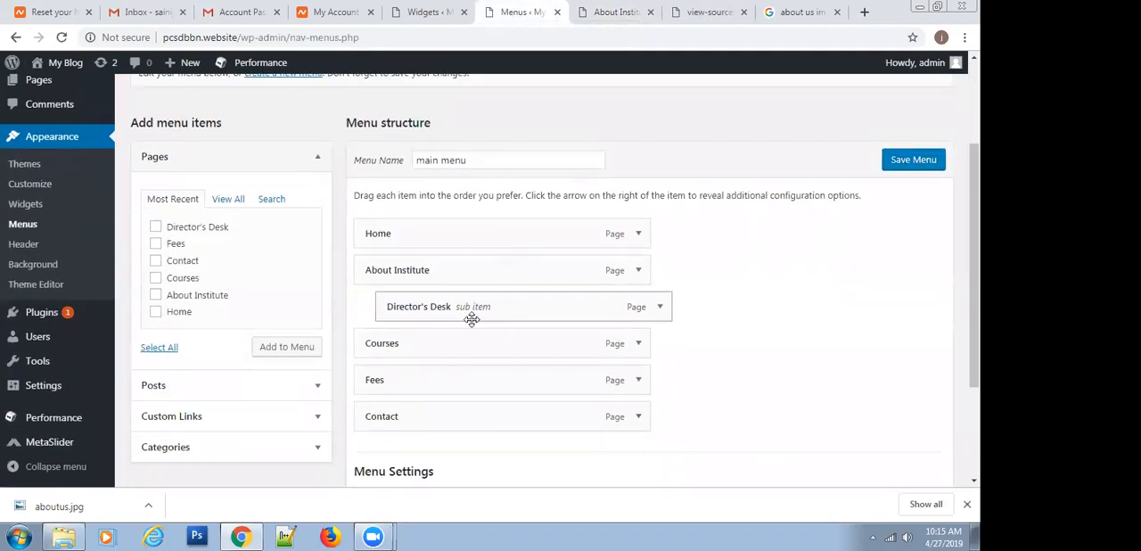
drag(418, 415, 459, 334)
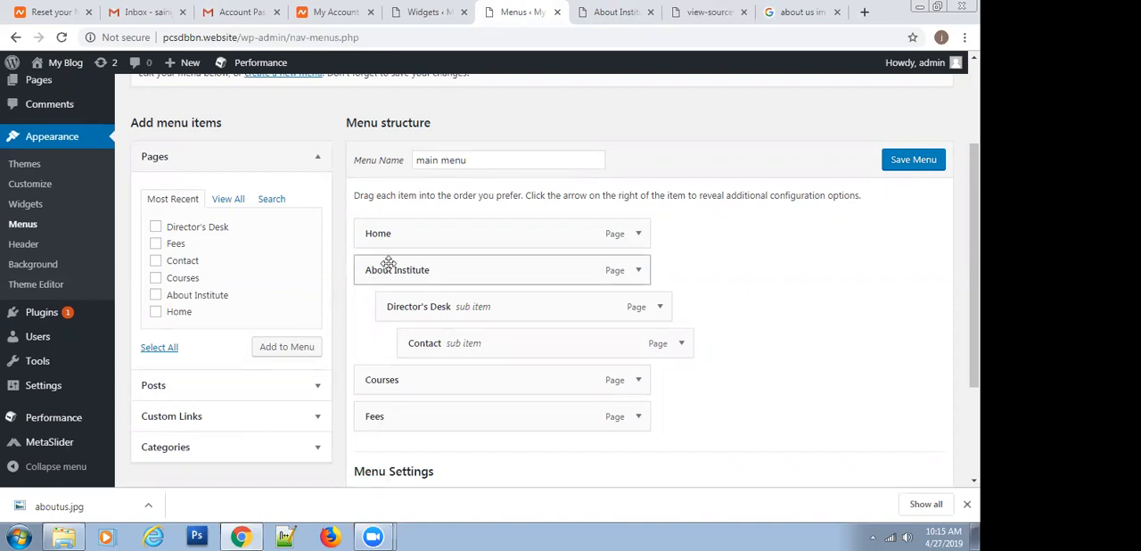
click(923, 159)
Reload the published About Institute page and check its nested submenu for the Contact entry under Director's Desk
click(605, 7)
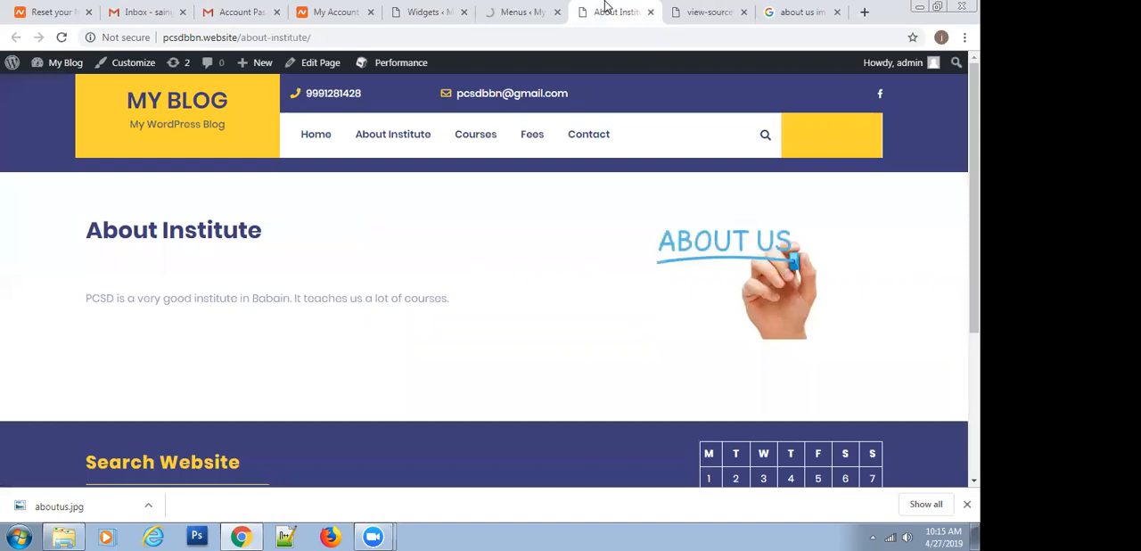
click(61, 38)
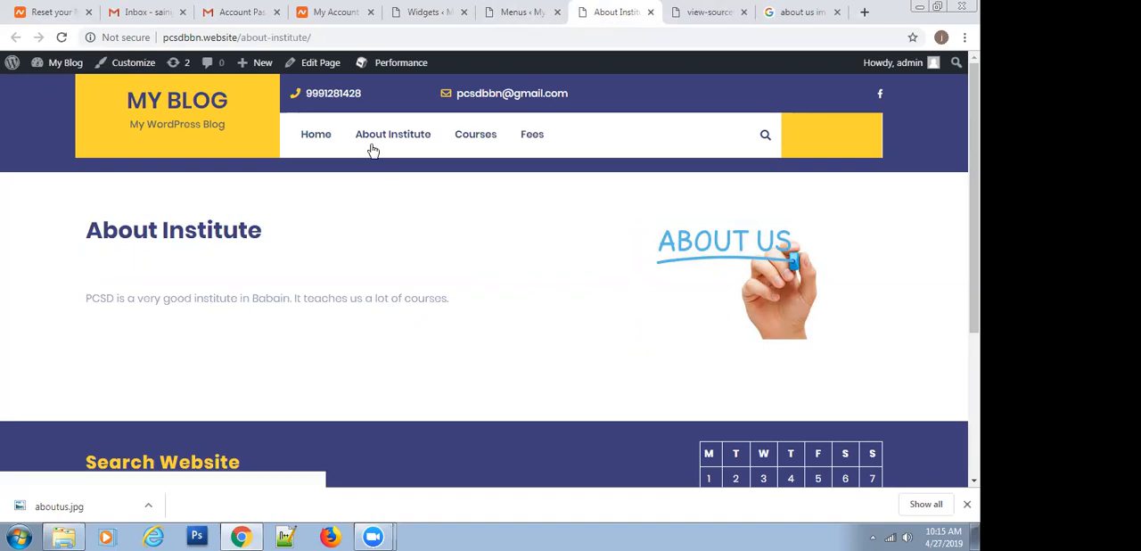
mouse_move(372, 149)
mouse_move(396, 171)
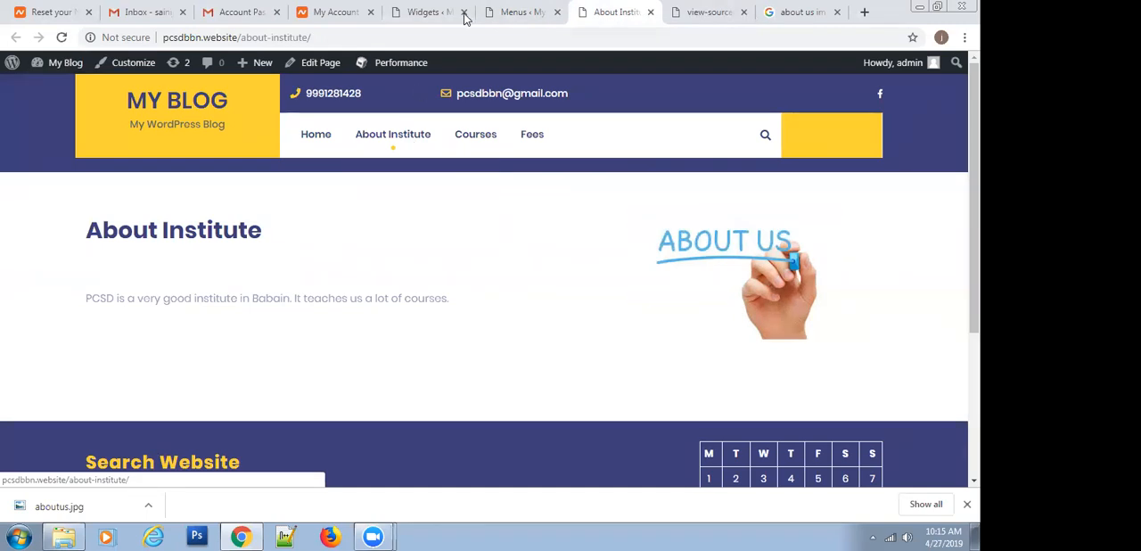
Return to the menu editor and move Contact back to a top-level item after Fees
click(524, 13)
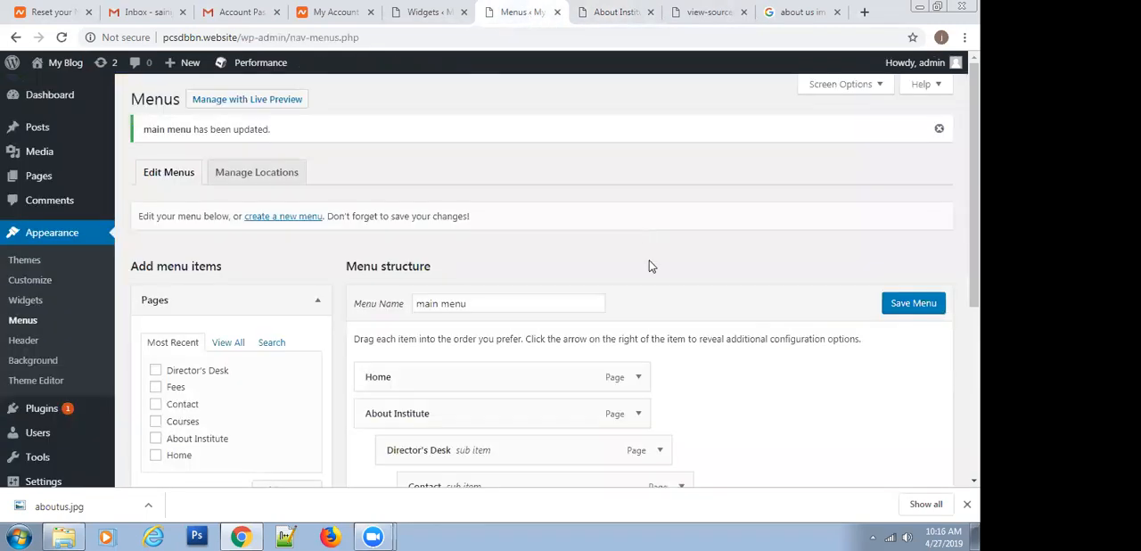
scroll(639, 288, down, 2)
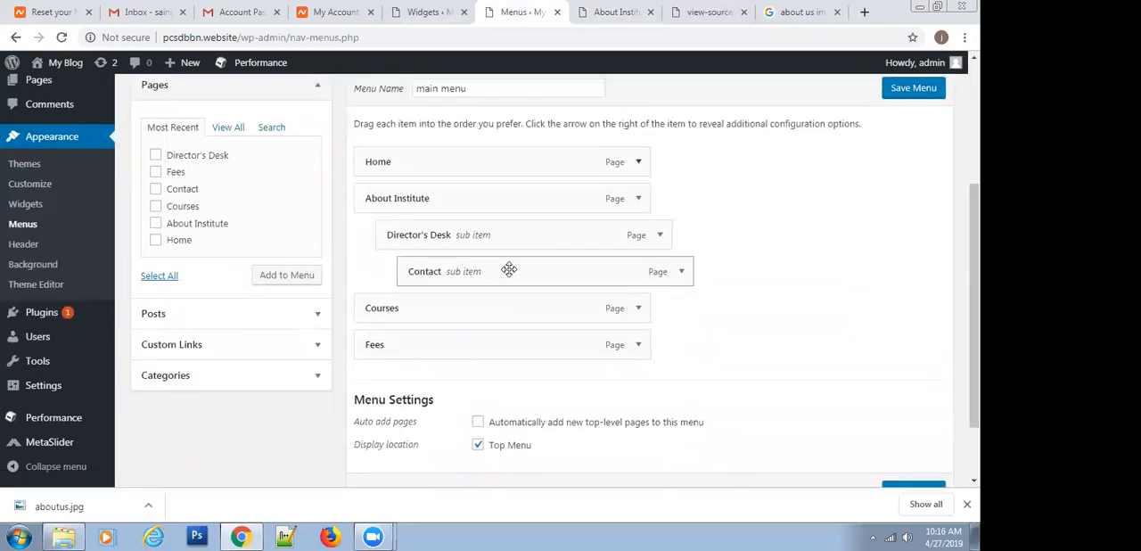
drag(504, 264, 446, 345)
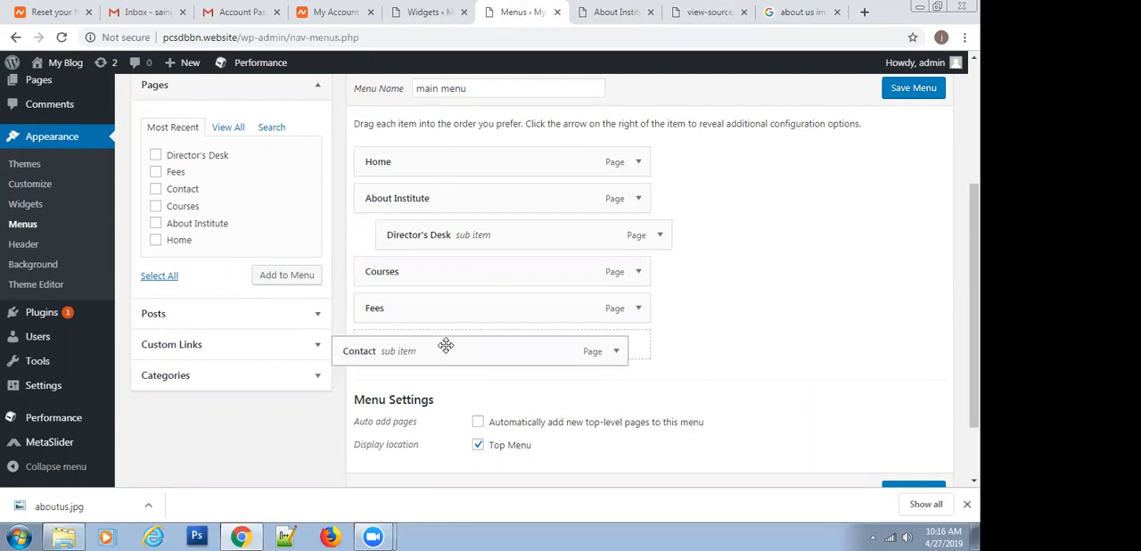
drag(446, 345, 446, 344)
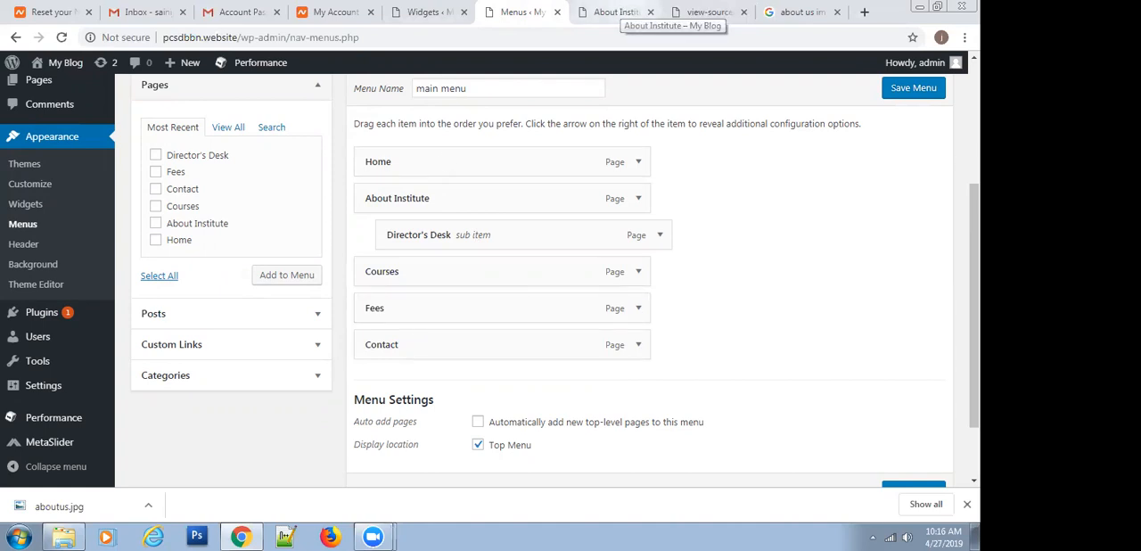
On the published site, open the Director's Desk page from the About Institute submenu and recheck that submenu
click(621, 12)
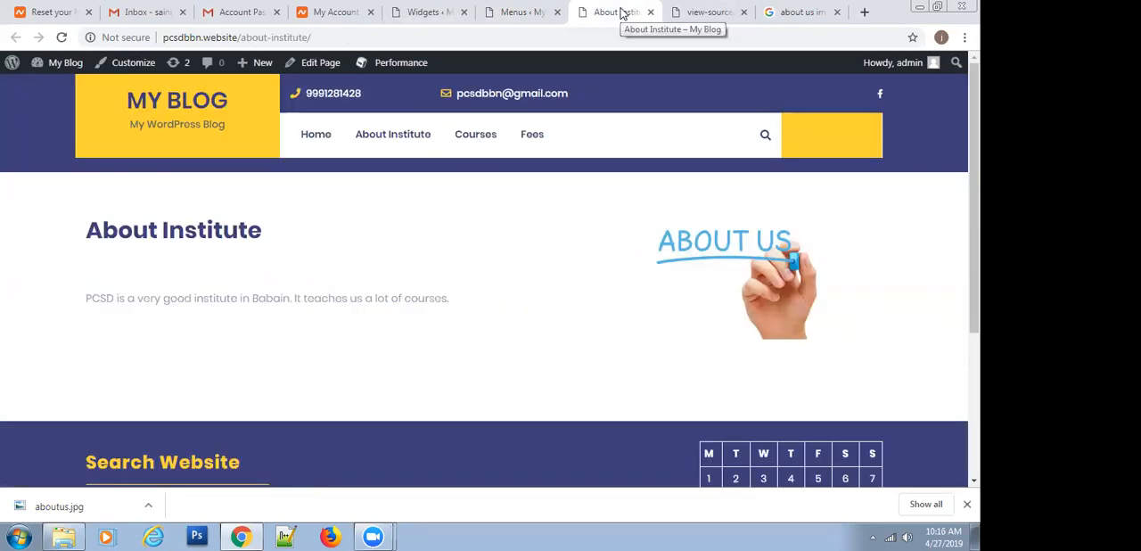
click(389, 133)
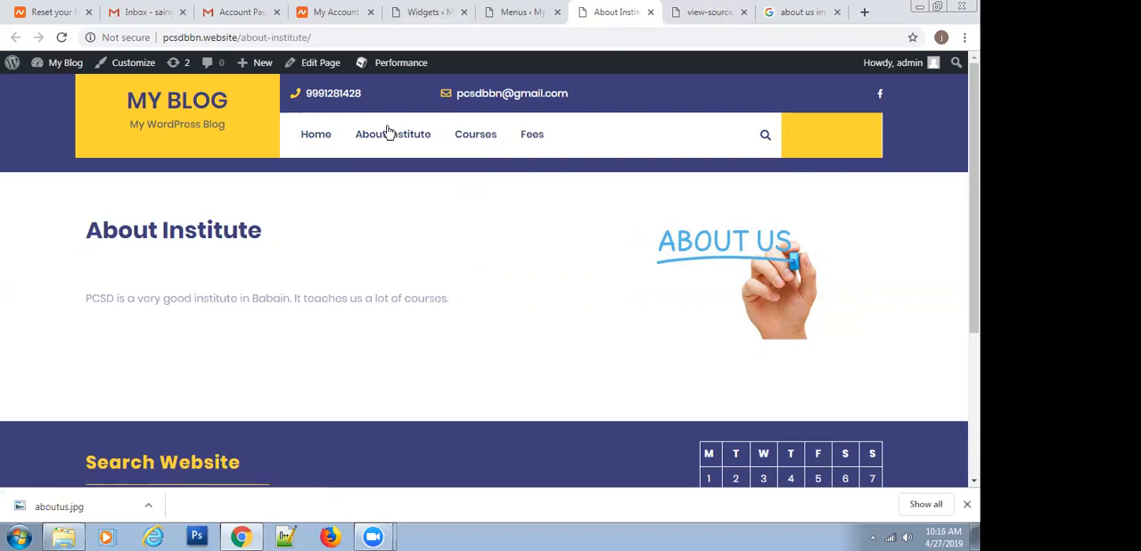
mouse_move(396, 142)
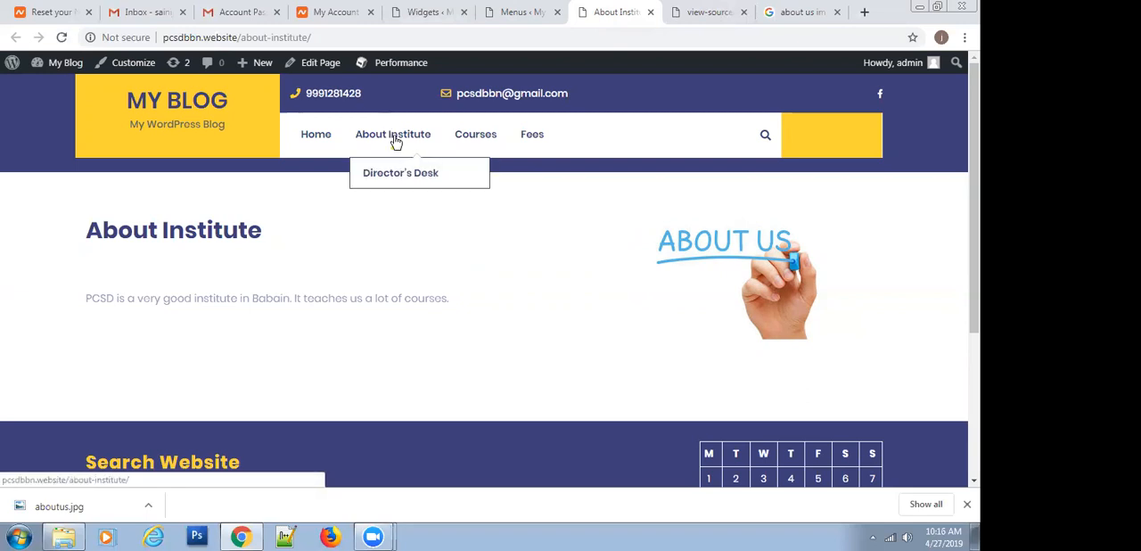
click(389, 176)
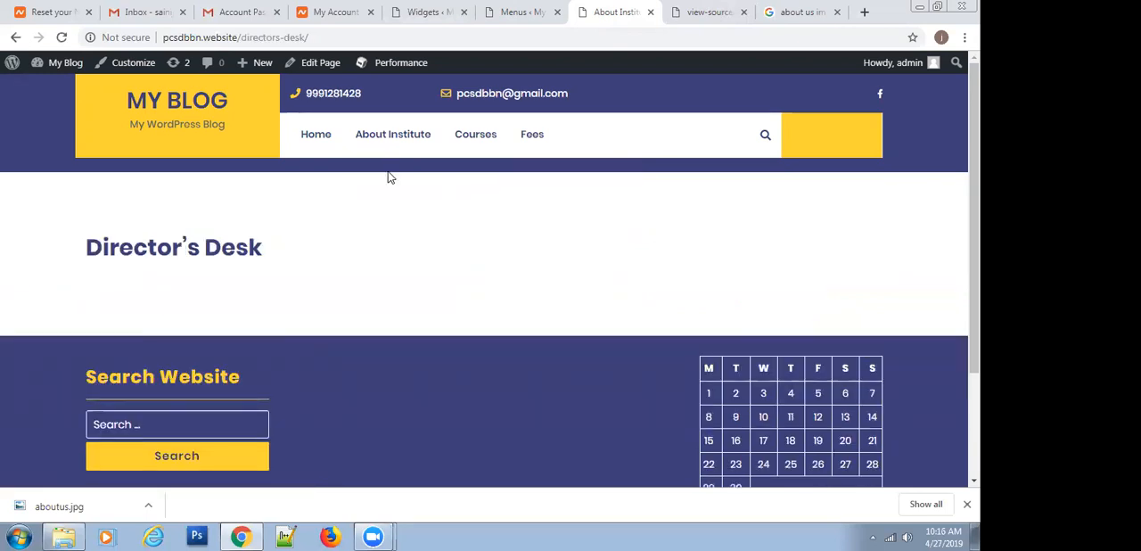
mouse_move(389, 142)
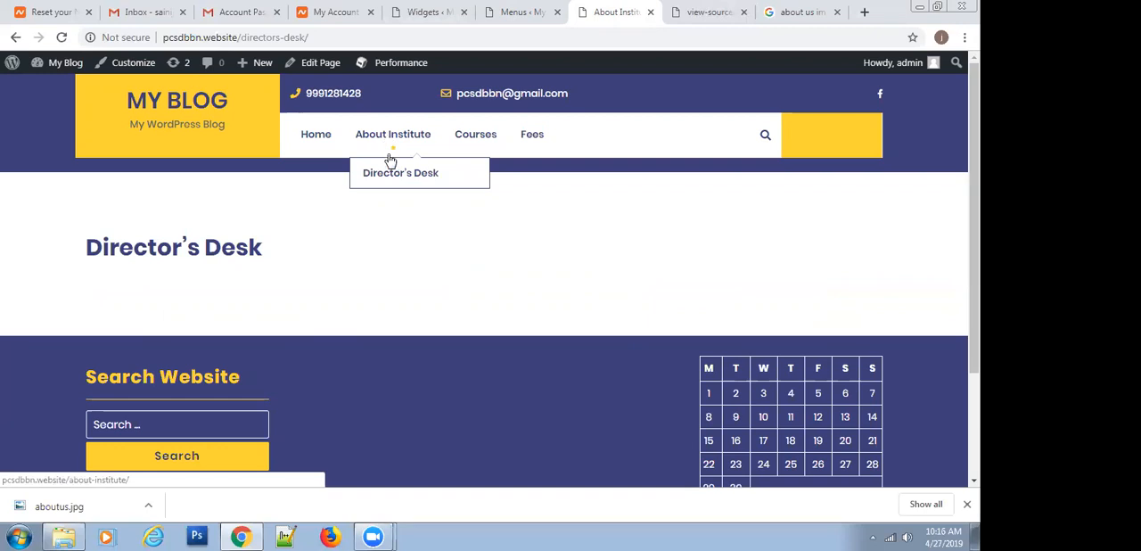
Save the main menu with Contact as a top-level item, glancing at the published site before returning to the menu editor
mouse_move(398, 164)
click(505, 11)
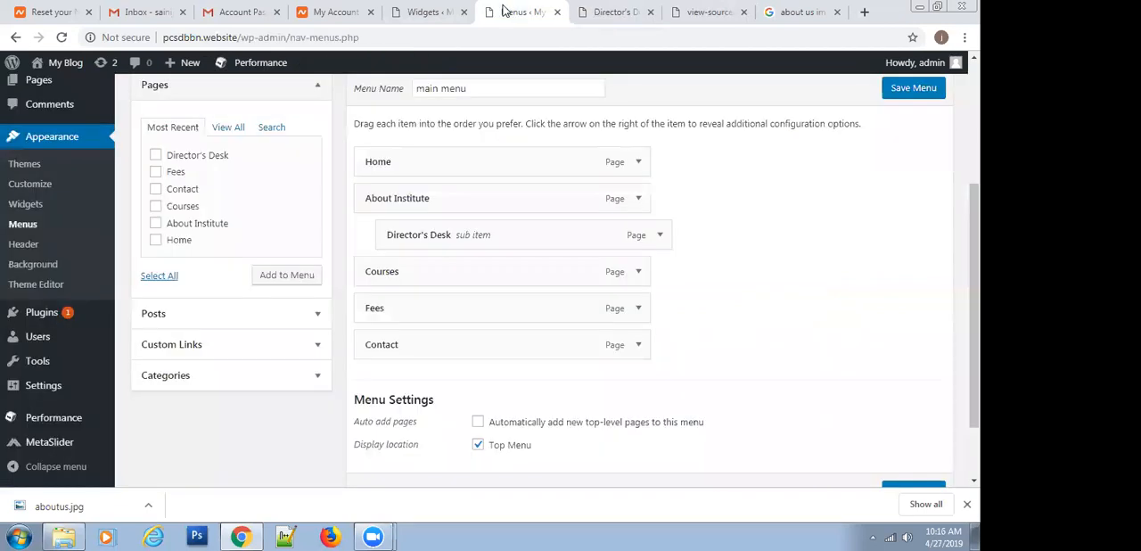
click(905, 89)
click(604, 9)
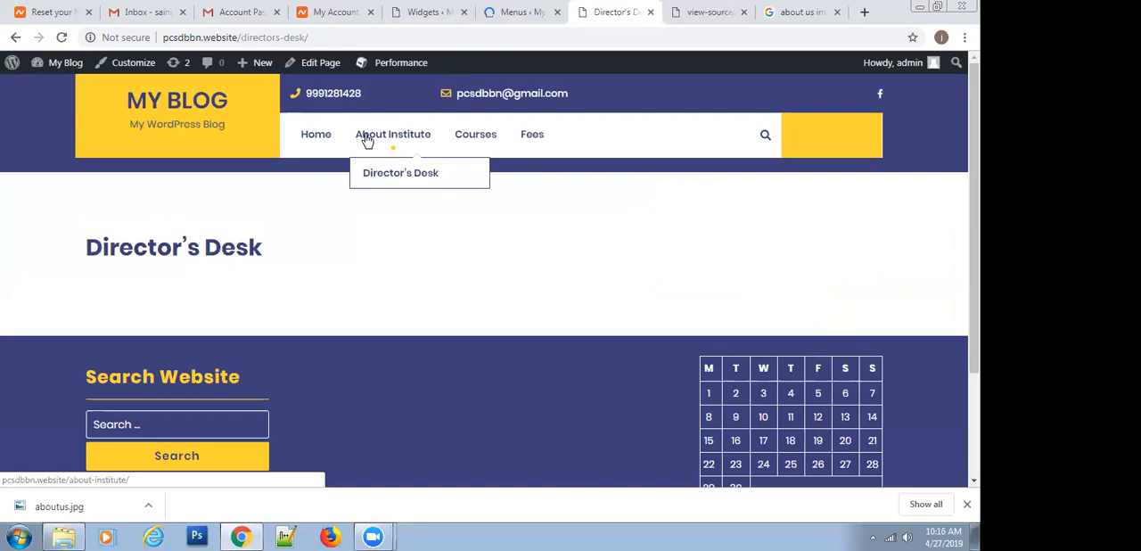
click(510, 14)
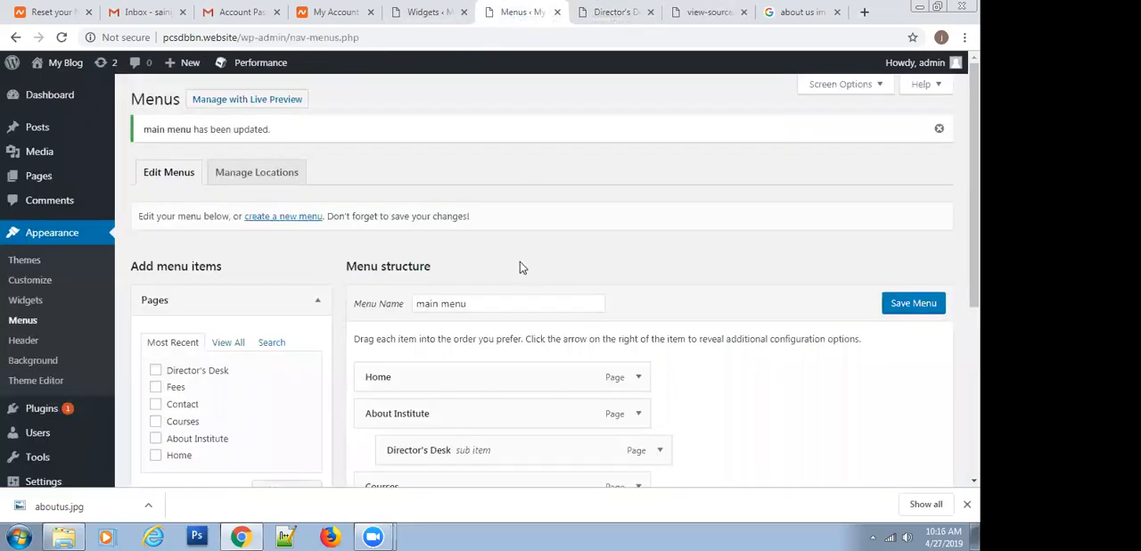
Add a custom link labelled About with the URL # to the main menu and review the new item's settings
scroll(329, 321, down, 1)
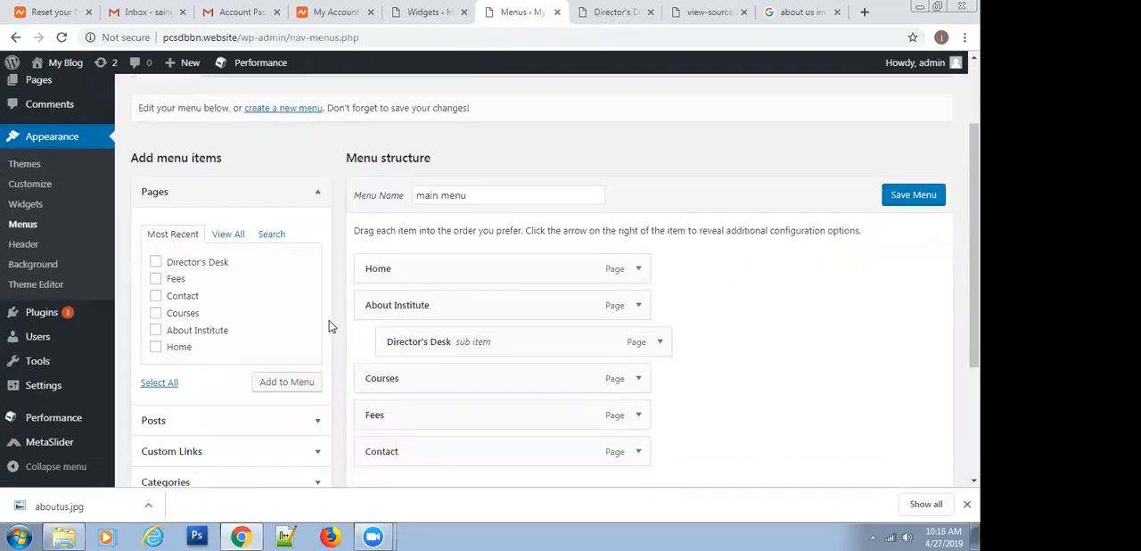
scroll(329, 325, down, 1)
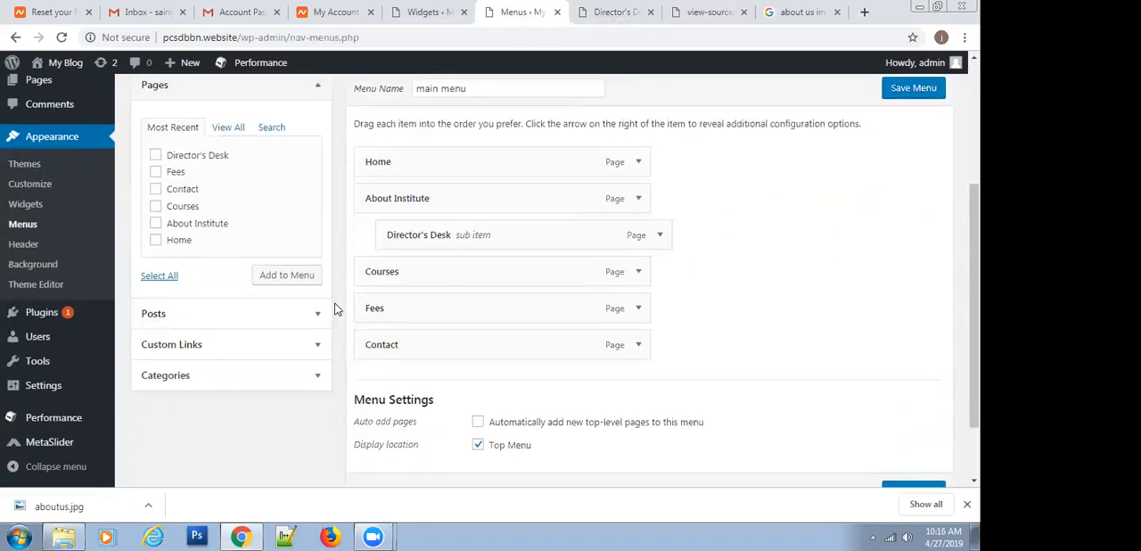
scroll(336, 307, up, 1)
scroll(336, 305, down, 1)
click(310, 344)
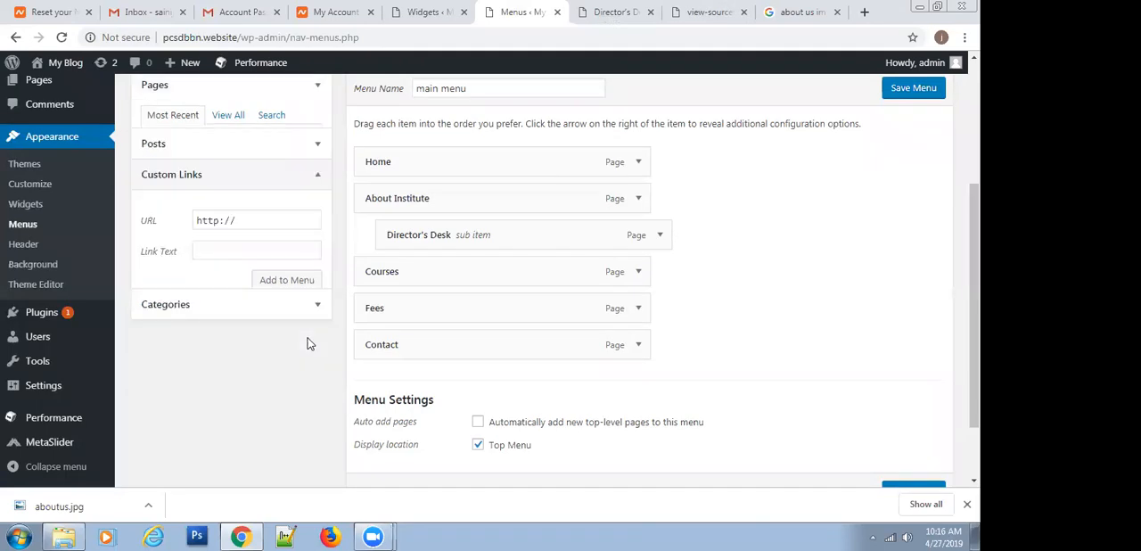
drag(234, 194, 167, 208)
text(#)
click(230, 220)
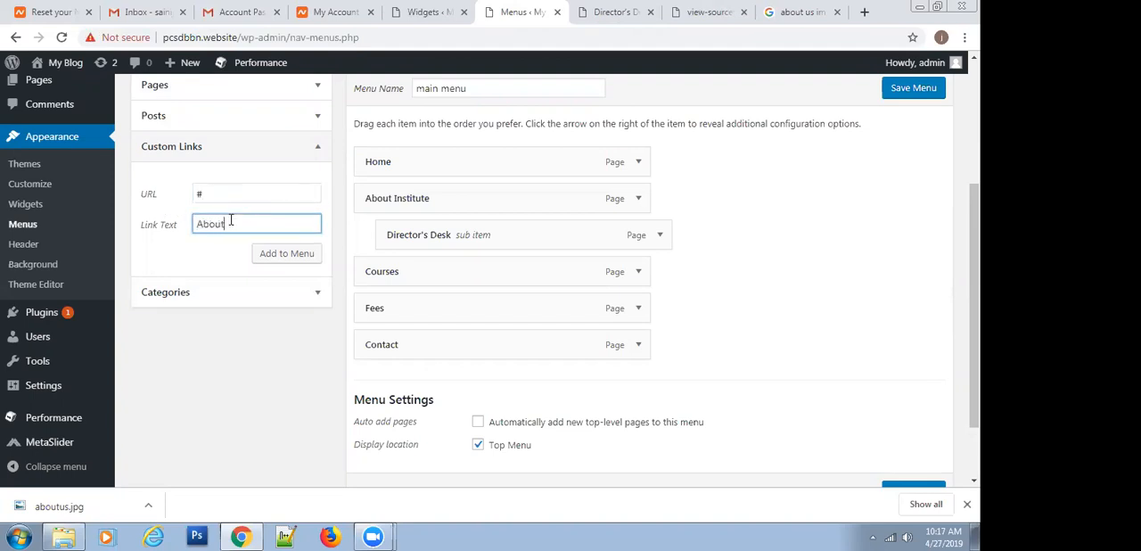
click(281, 260)
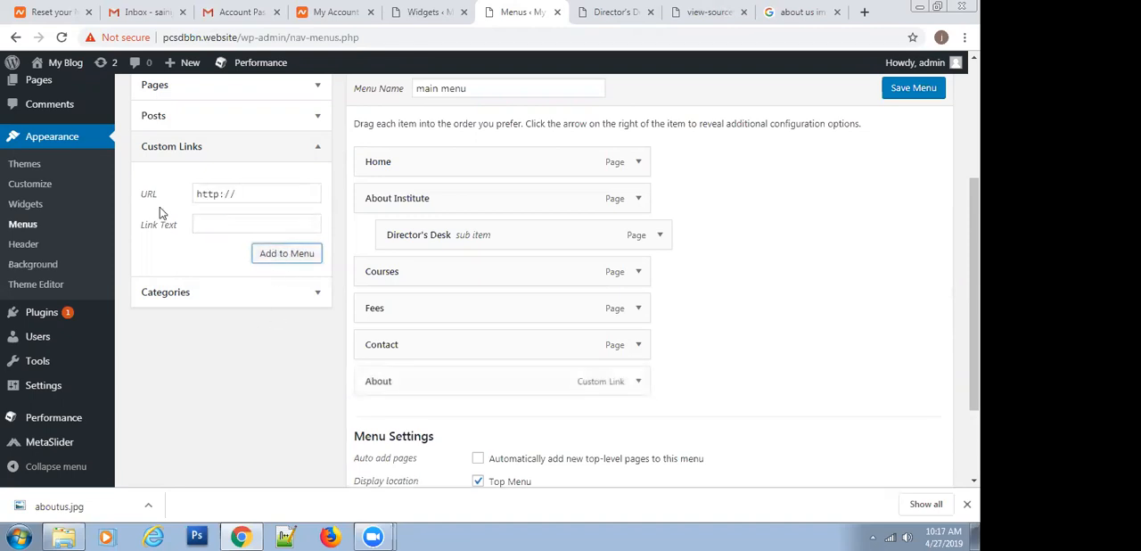
click(638, 381)
scroll(639, 383, down, 1)
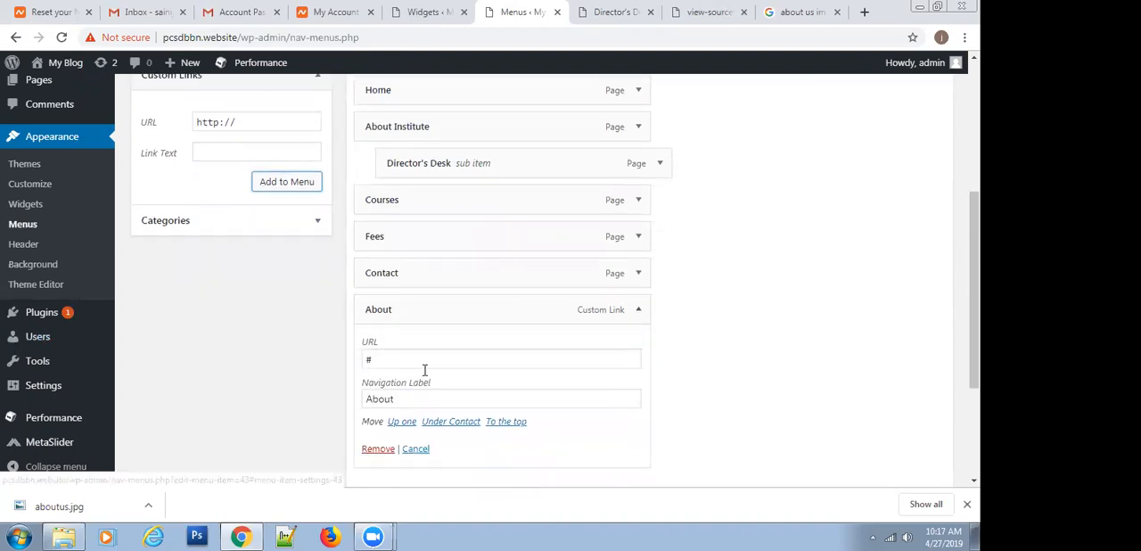
click(638, 309)
scroll(599, 298, up, 1)
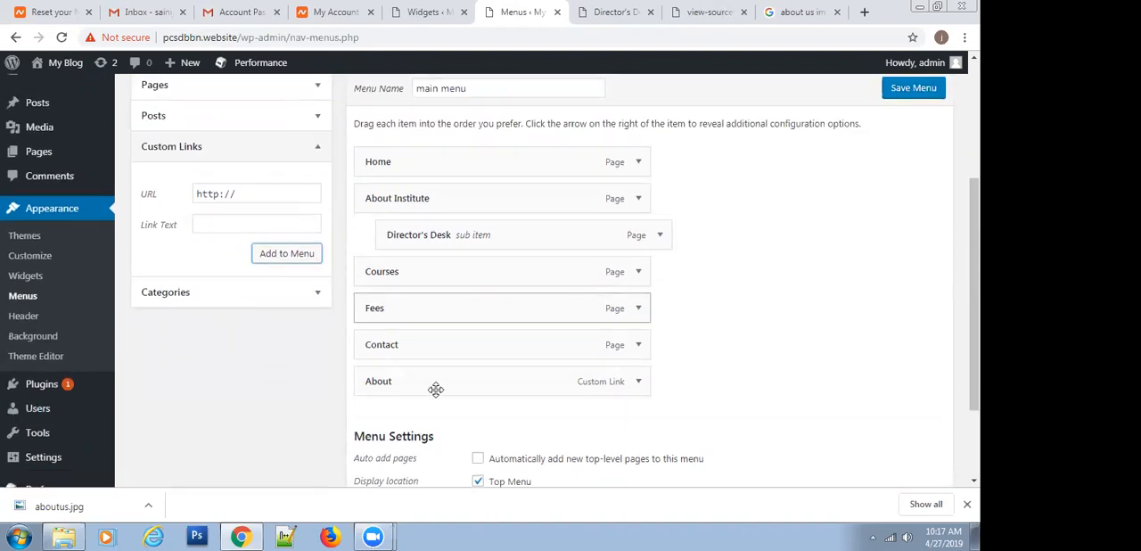
Place About after Home, nest About Institute and Director's Desk beneath it as sub items, and save the main menu
drag(435, 376, 440, 191)
drag(459, 234, 467, 239)
drag(465, 284, 446, 274)
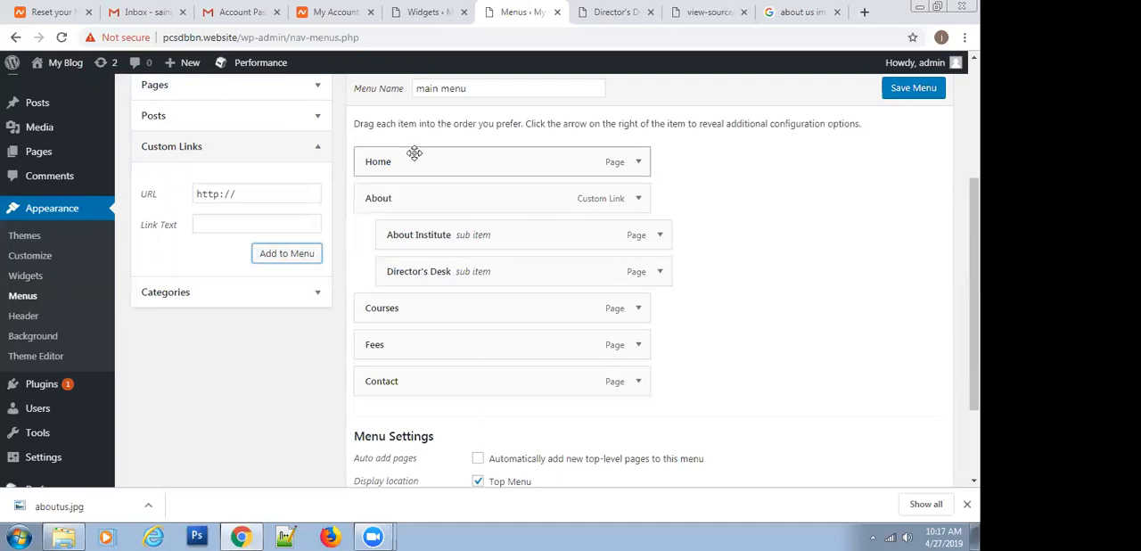
click(901, 93)
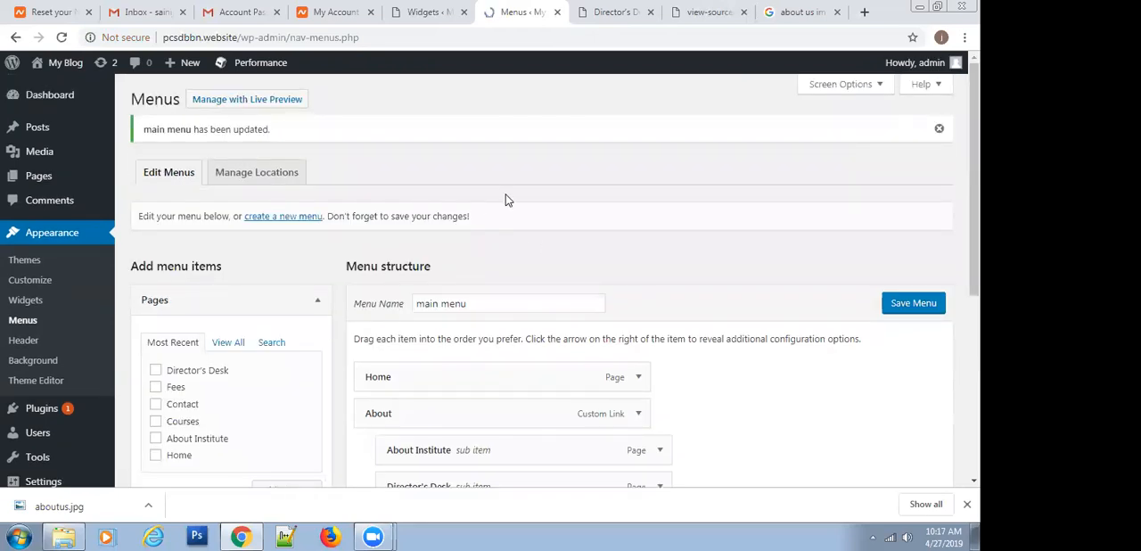
On the published site's home page, test the About link and open About Institute from its submenu
click(613, 11)
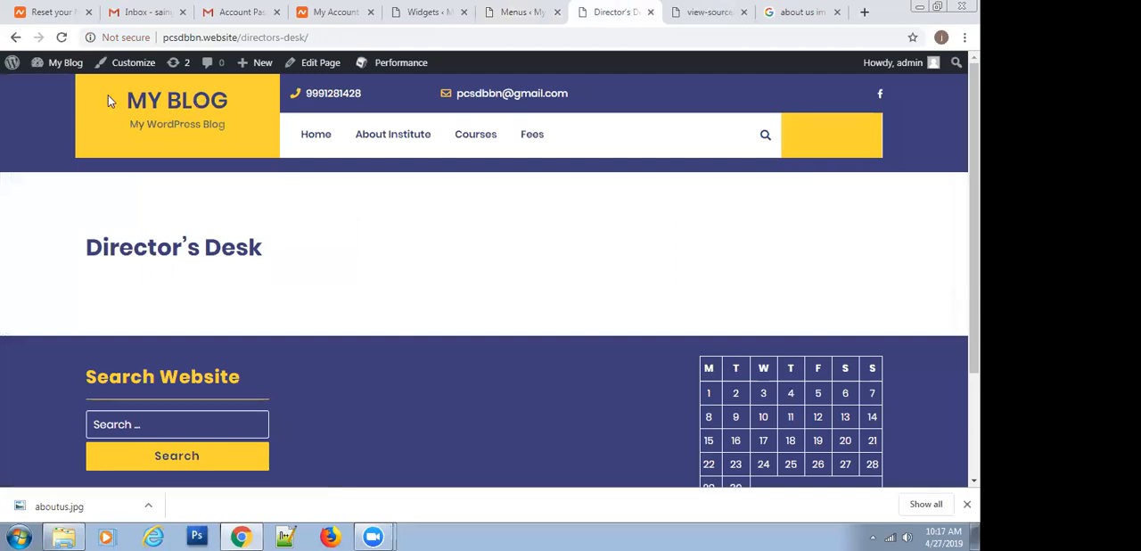
click(134, 99)
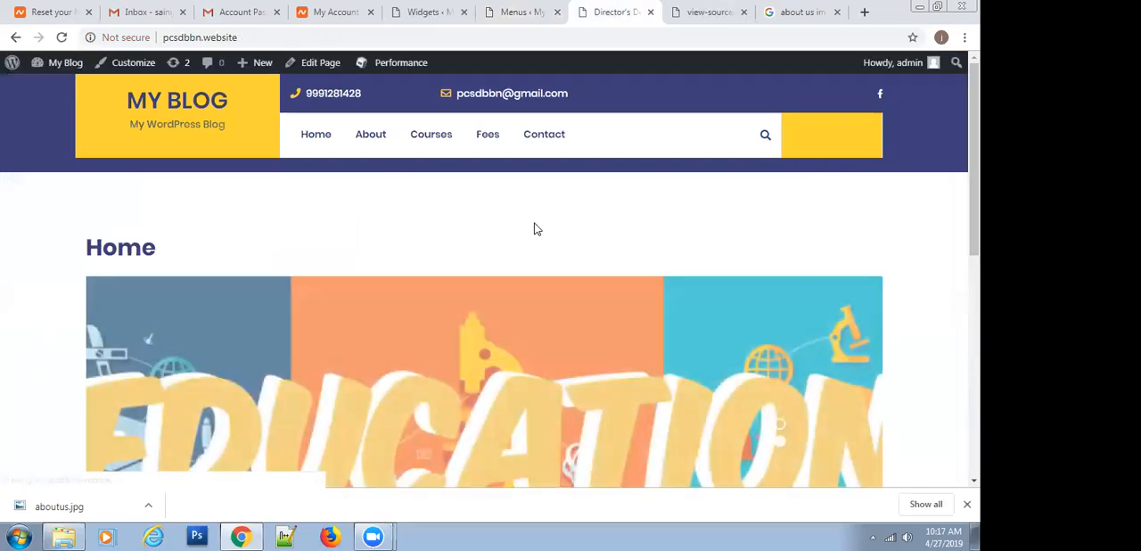
mouse_move(370, 138)
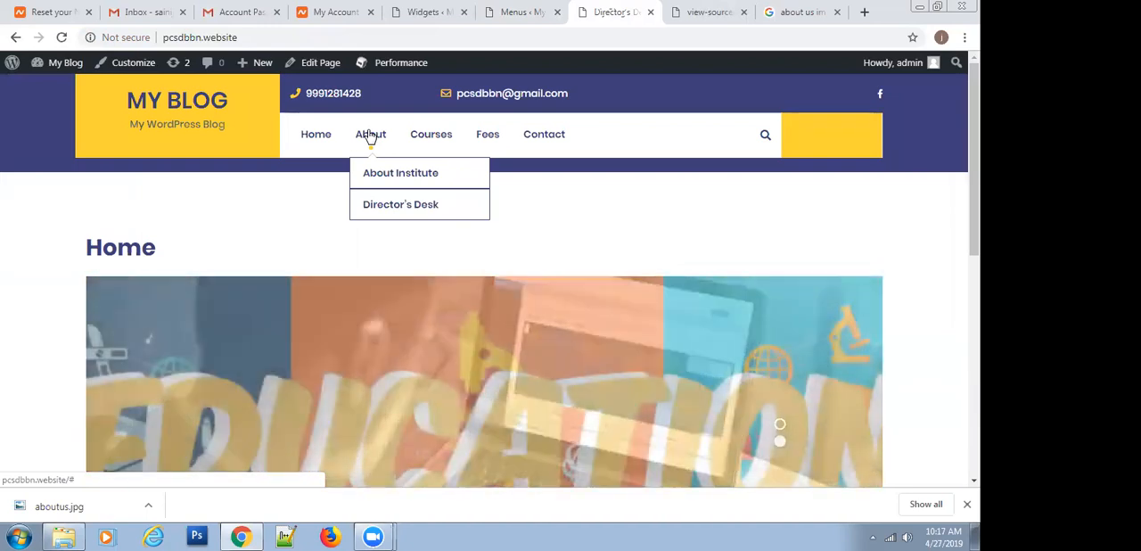
scroll(370, 135, down, 1)
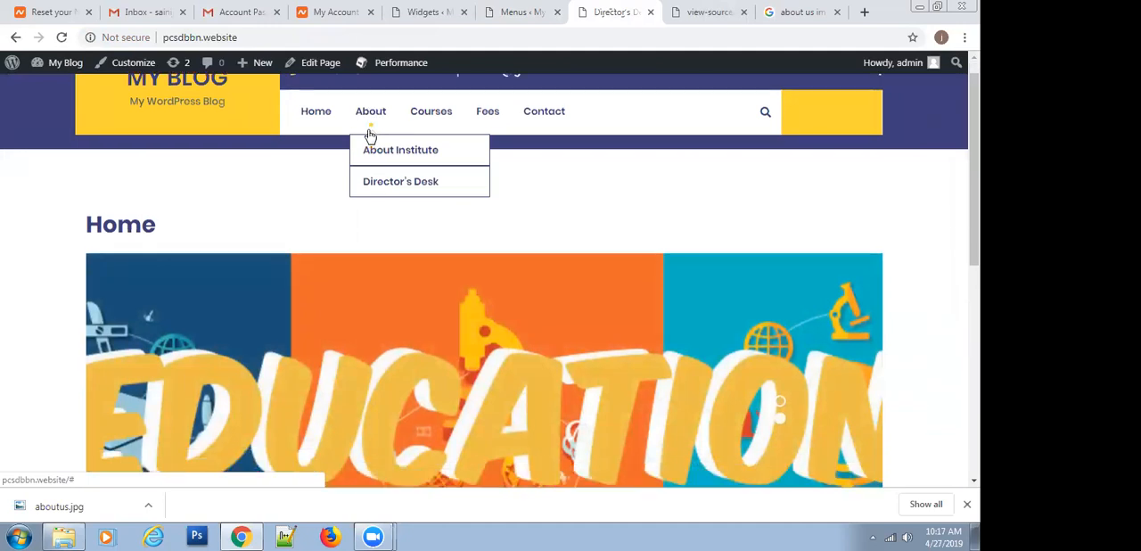
click(369, 130)
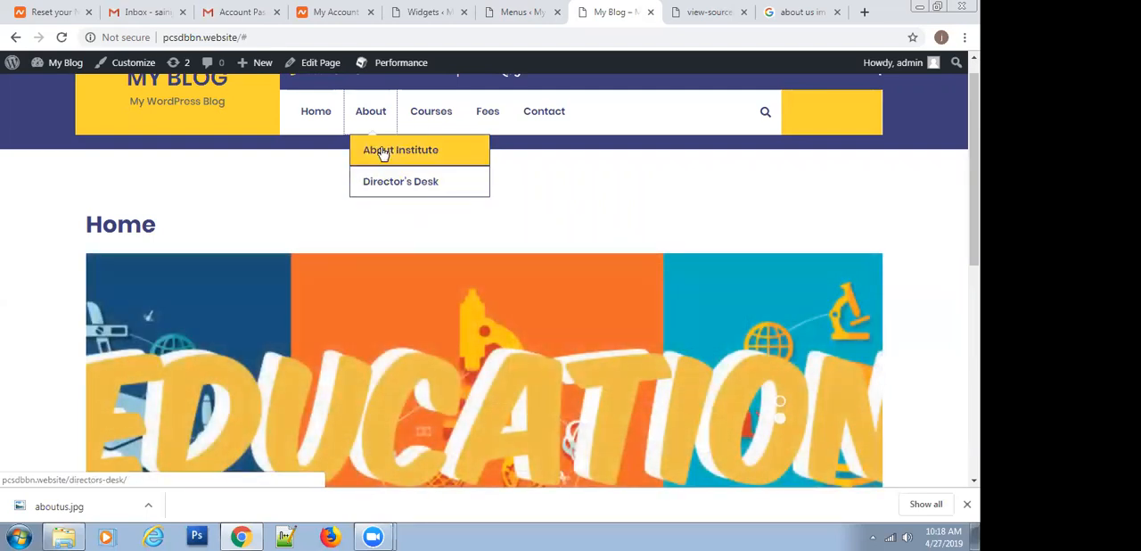
click(382, 152)
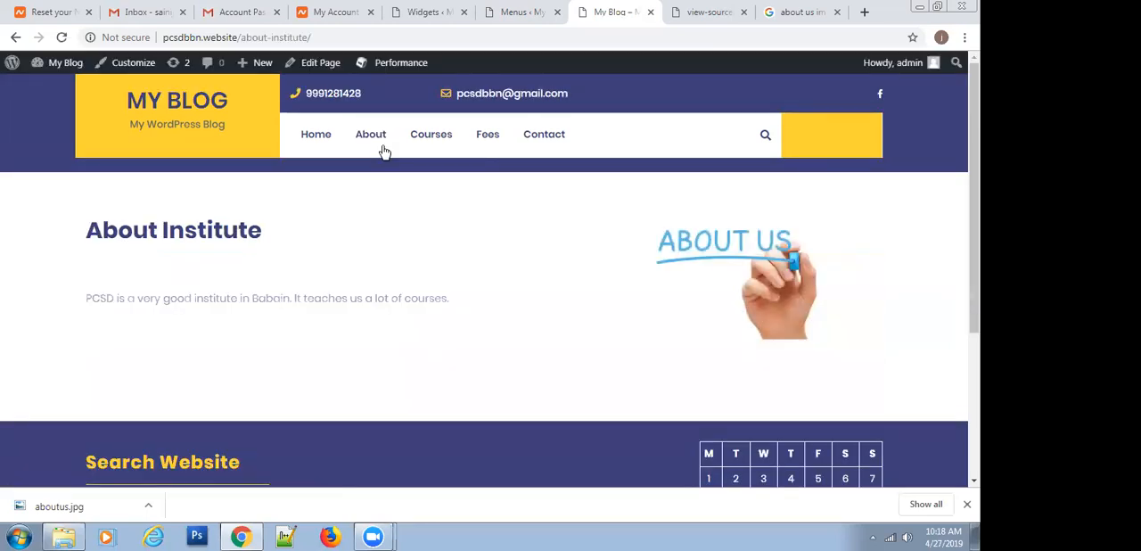
Return to the admin area and publish a new page titled Vision and Mission
click(522, 11)
scroll(428, 295, down, 3)
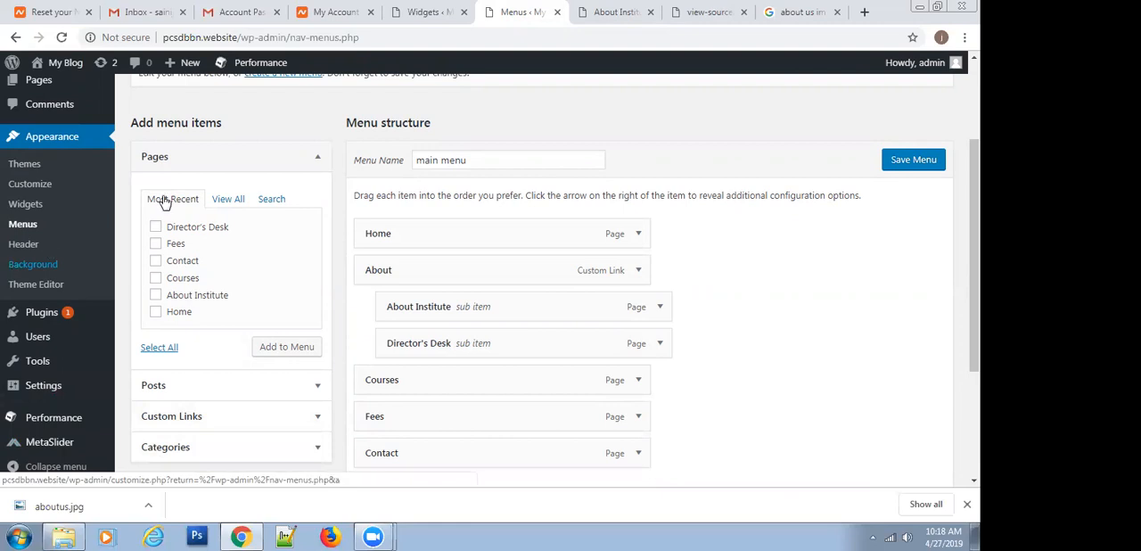
scroll(119, 208, up, 2)
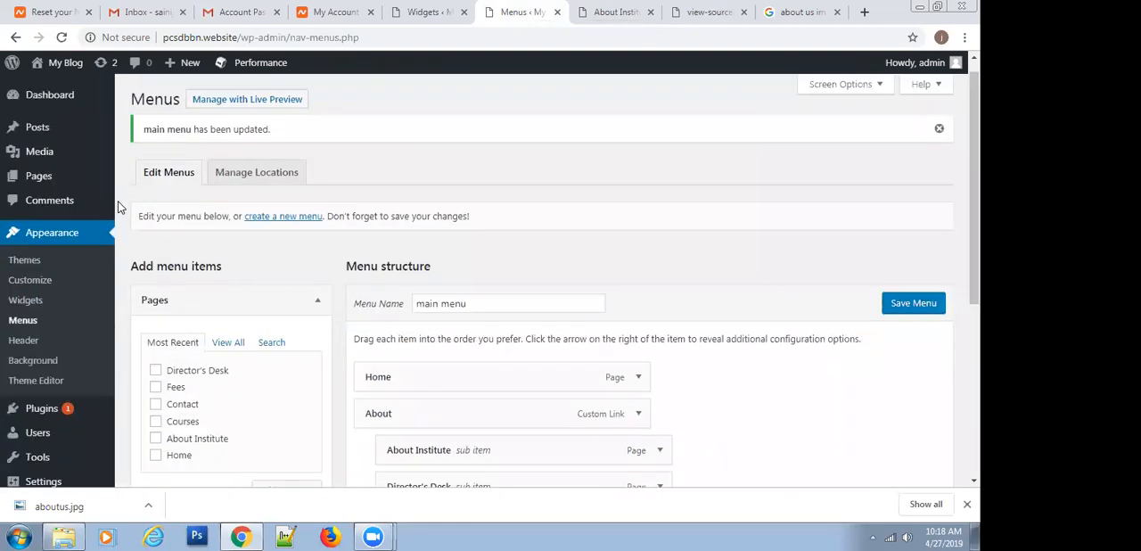
mouse_move(44, 183)
click(143, 200)
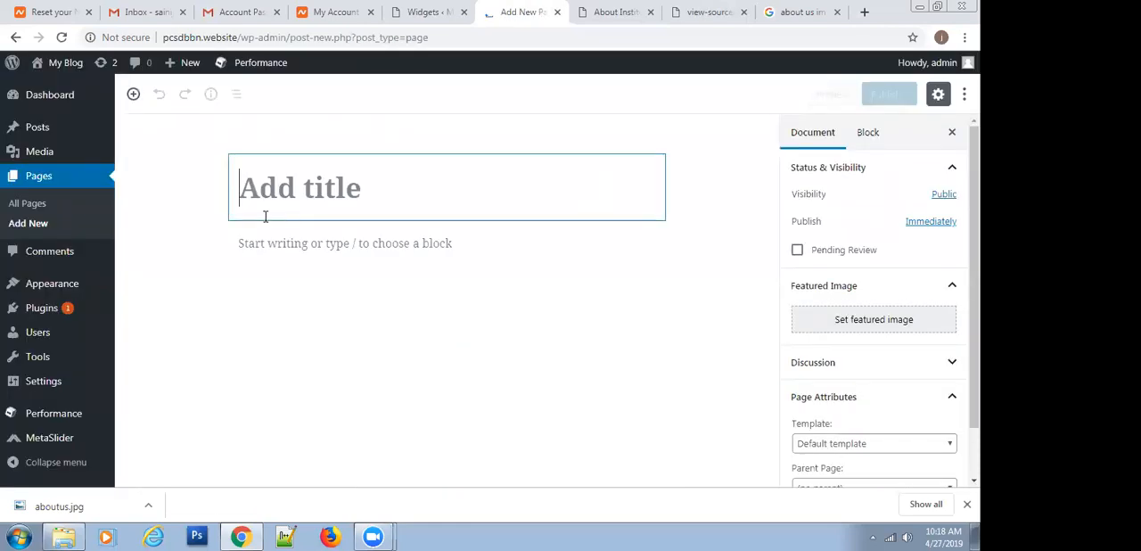
text(Visio)
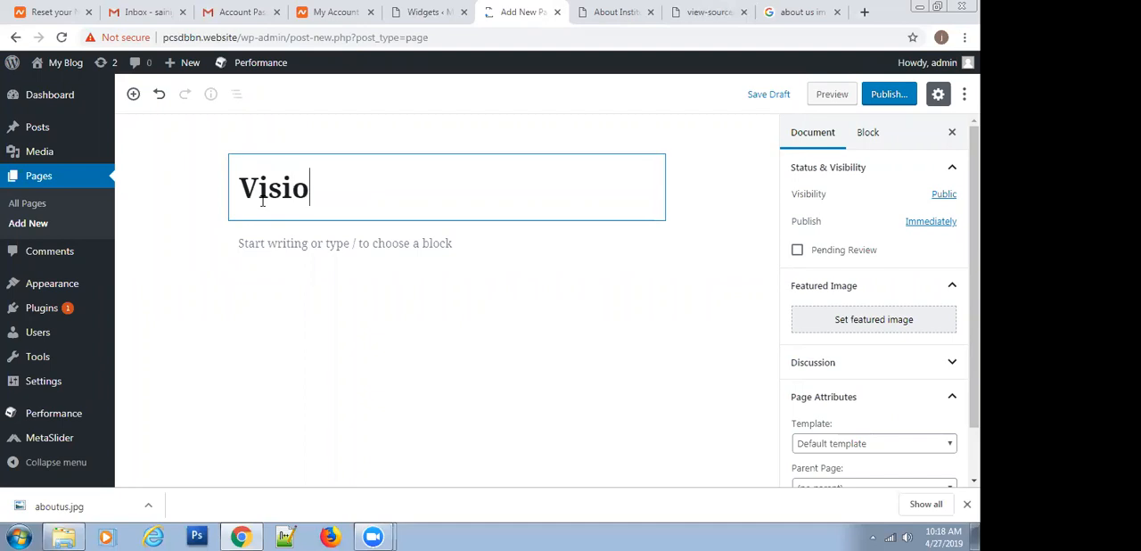
text(n and Mis)
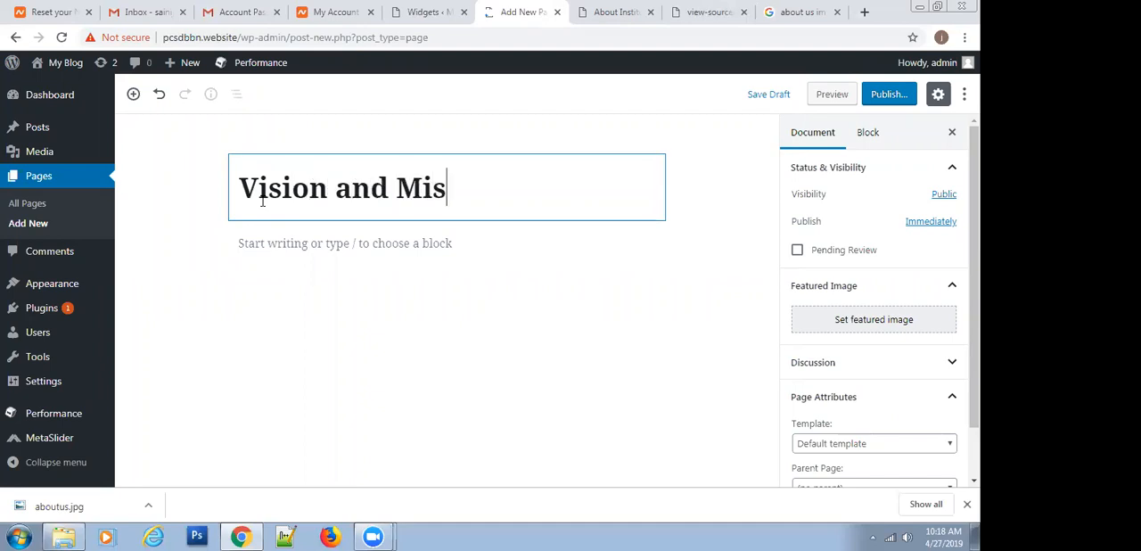
text(sion)
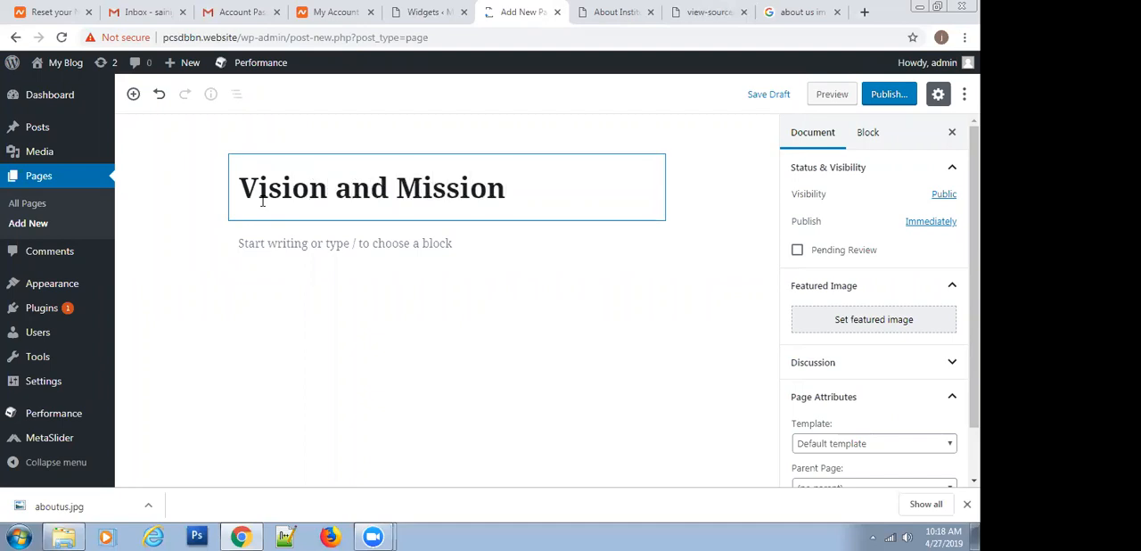
click(889, 94)
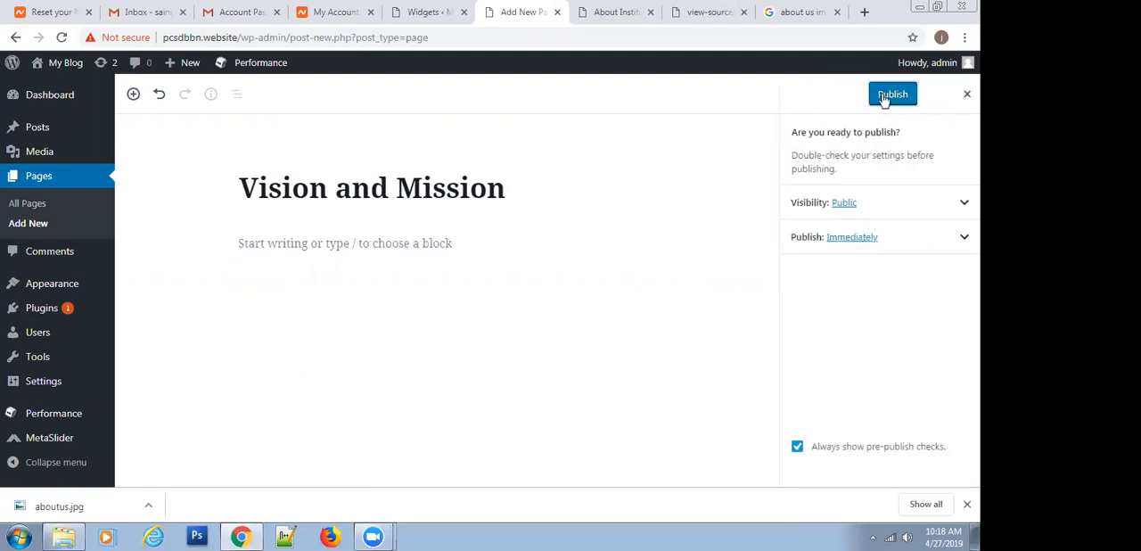
click(889, 95)
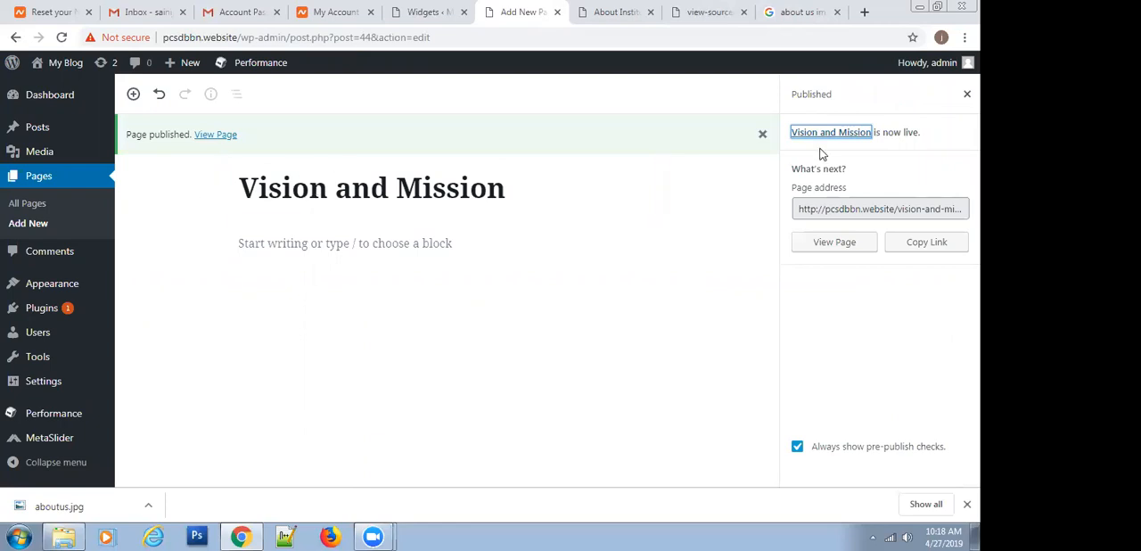
Reopen the menu editor and add the Vision and Mission page to the main menu
click(26, 228)
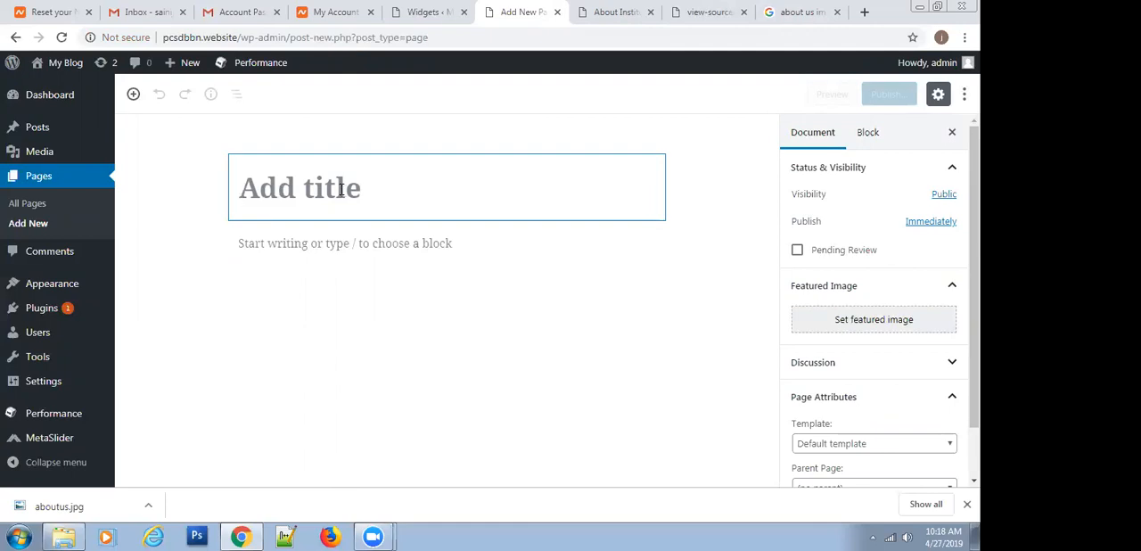
mouse_move(20, 289)
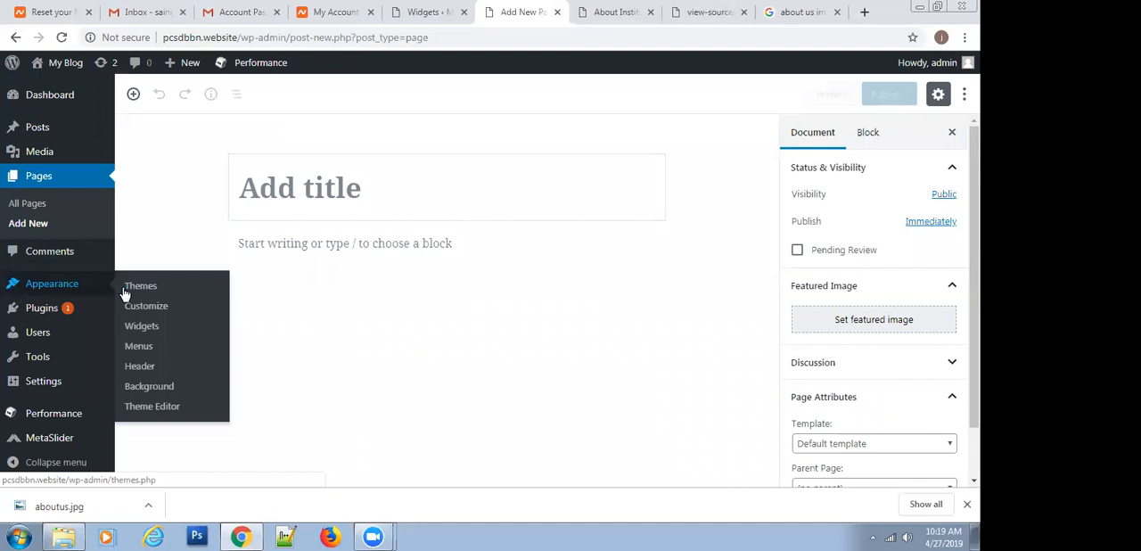
click(141, 347)
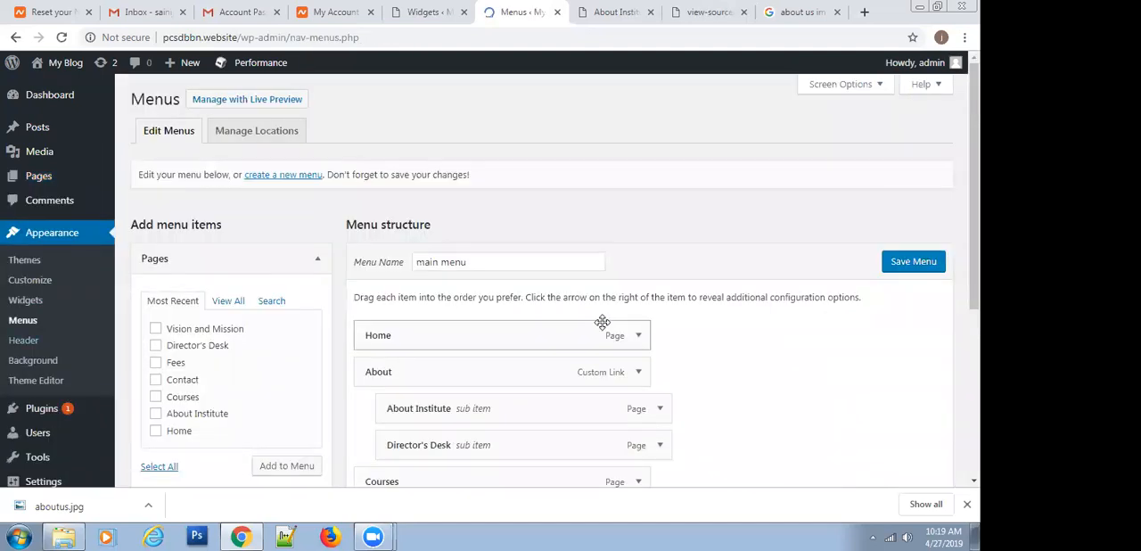
scroll(598, 329, down, 3)
scroll(585, 341, up, 2)
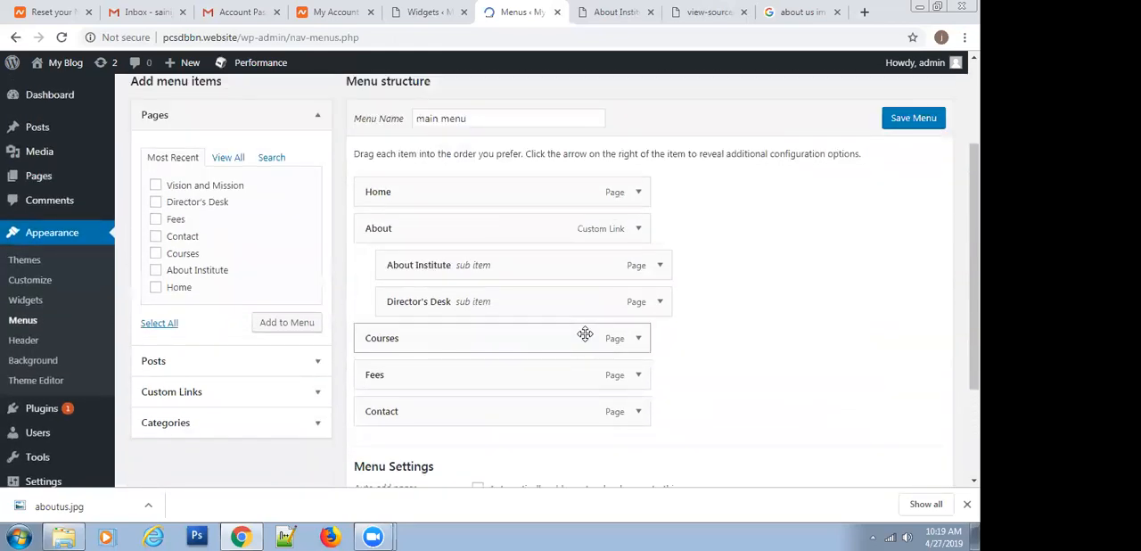
click(155, 186)
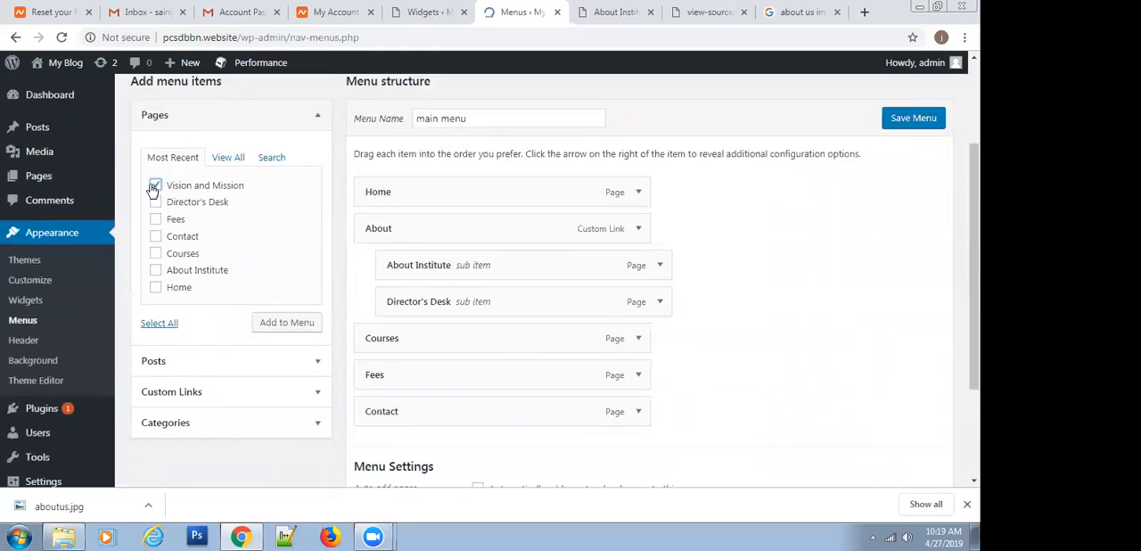
click(260, 324)
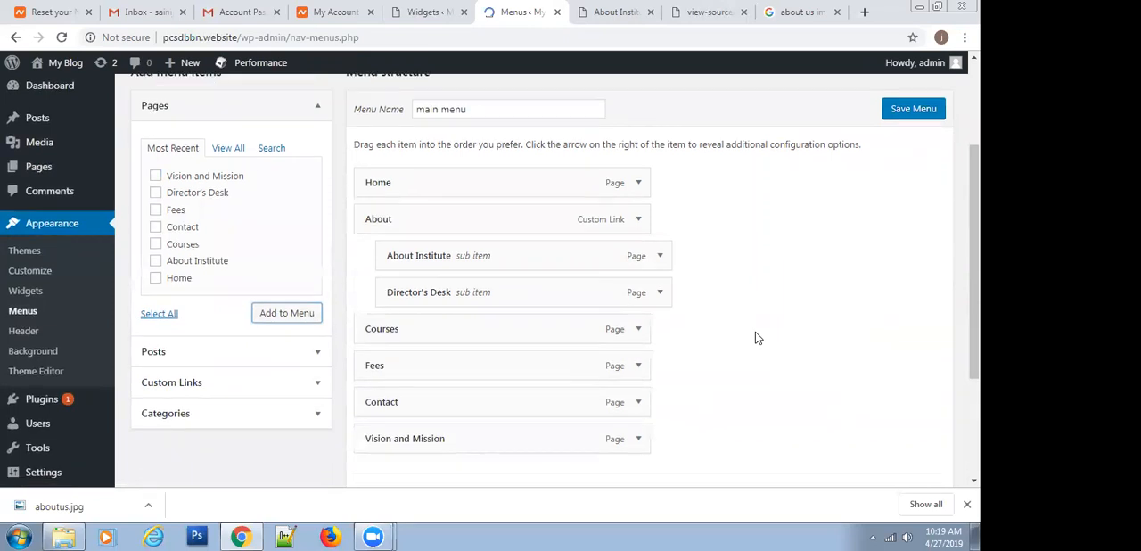
Nest Vision and Mission as a sub item under About Institute and save the main menu
scroll(755, 337, down, 1)
drag(401, 377, 467, 222)
scroll(809, 240, up, 2)
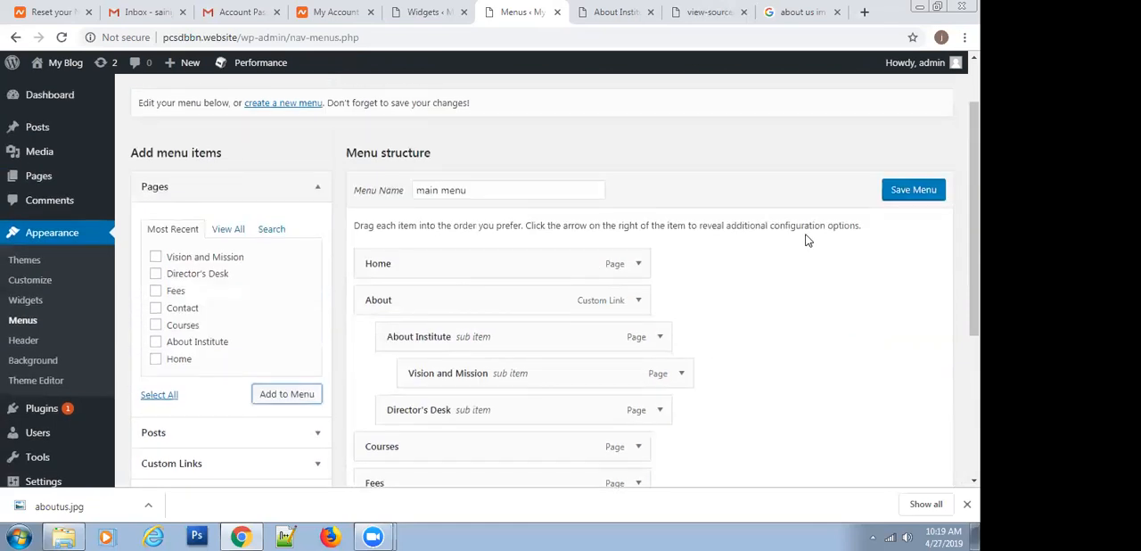
click(890, 192)
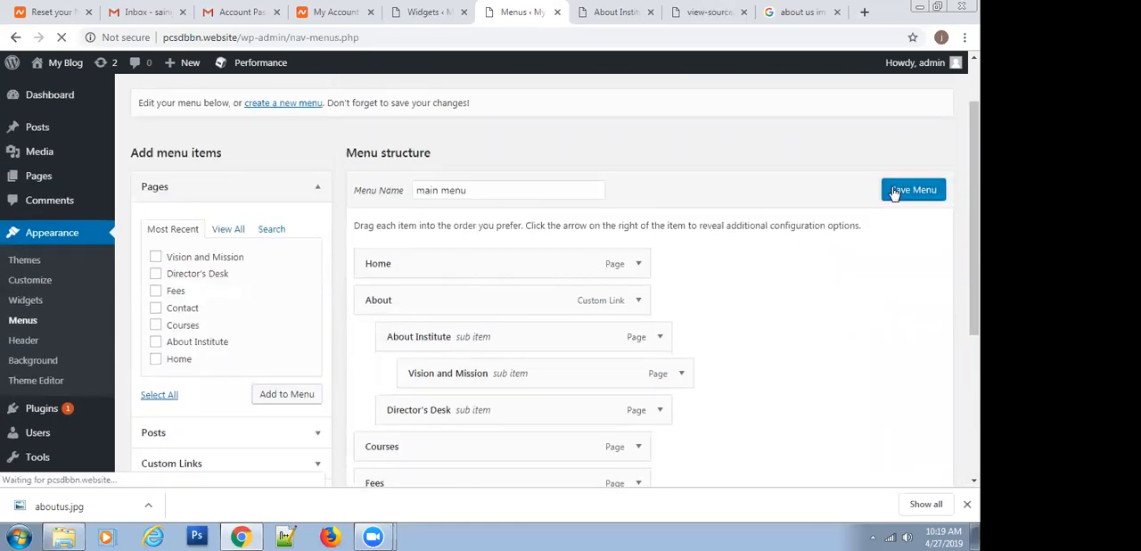
Open the published home page and check the second-level submenu under About Institute for Vision and Mission
click(615, 11)
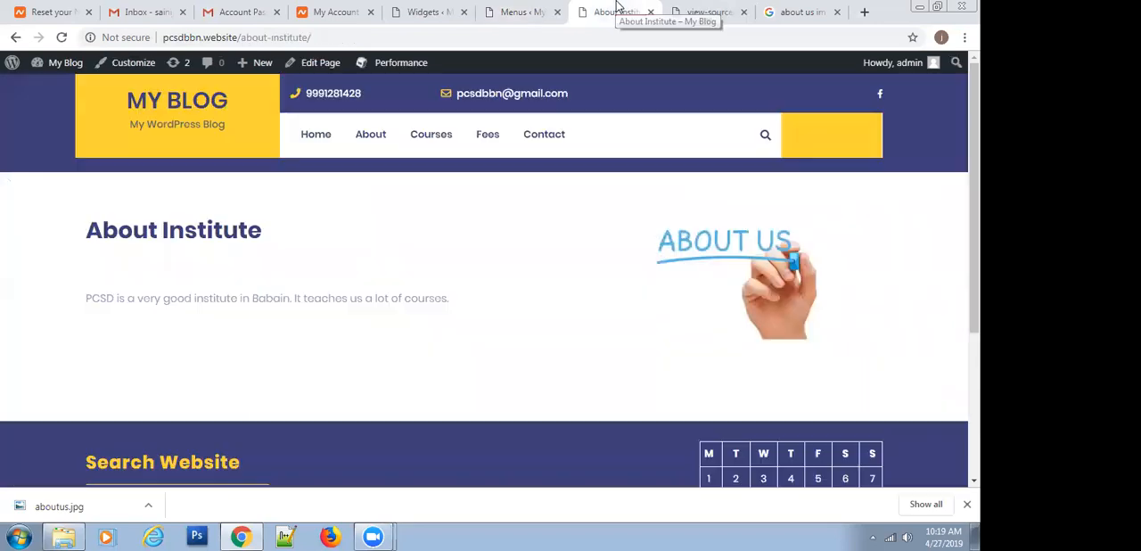
click(172, 101)
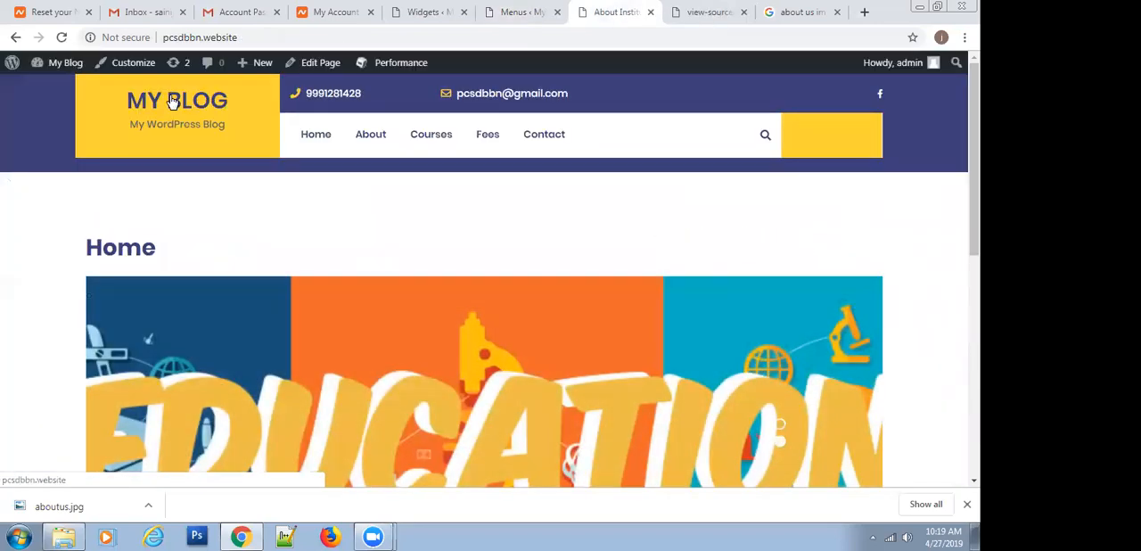
mouse_move(363, 135)
mouse_move(370, 163)
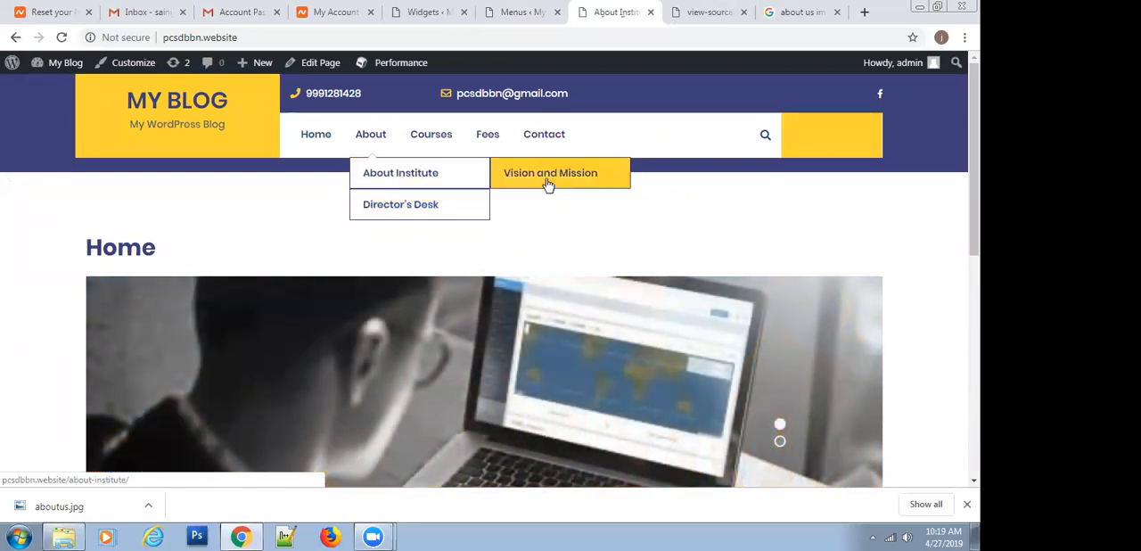
scroll(183, 228, down, 5)
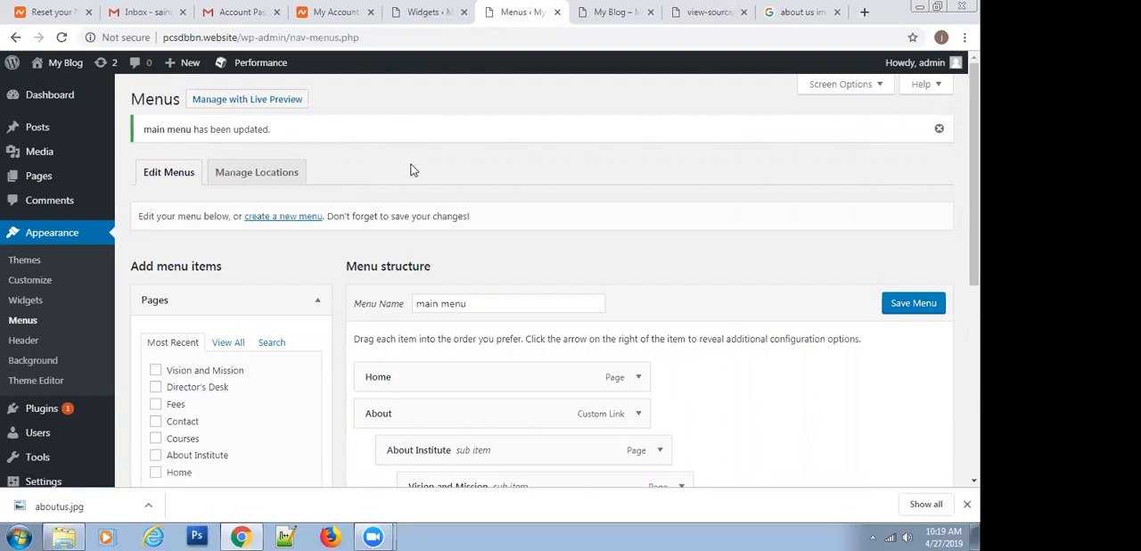
Create a new WordPress menu named Footer from the menu editor
scroll(411, 169, down, 4)
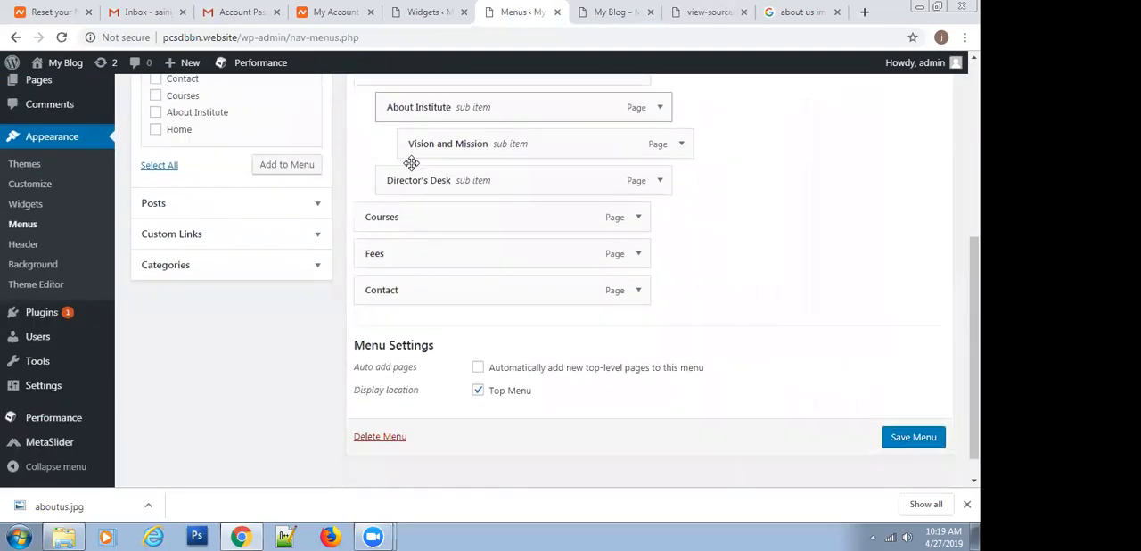
scroll(411, 163, up, 3)
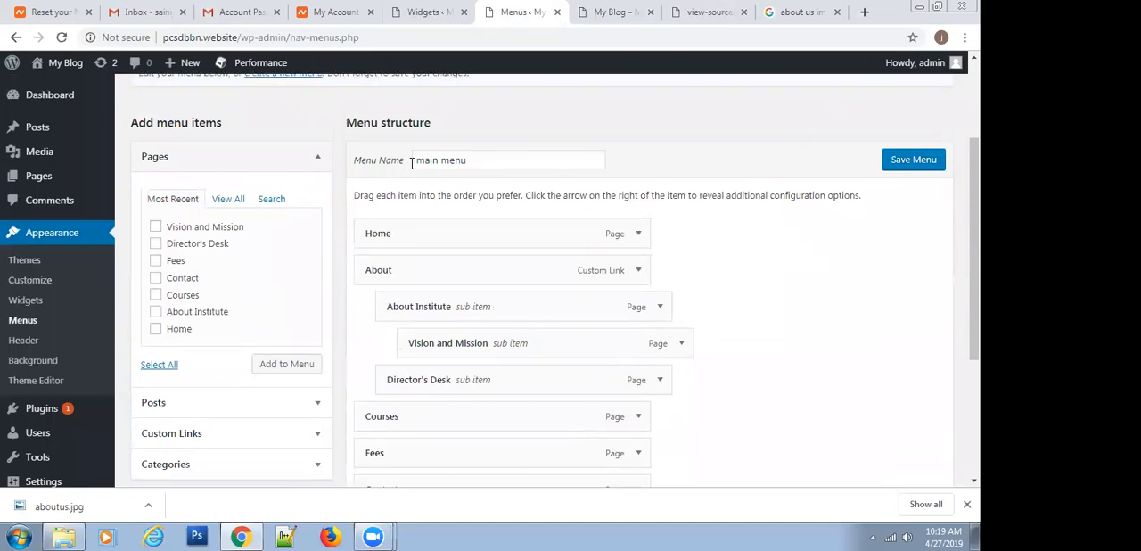
scroll(411, 163, up, 2)
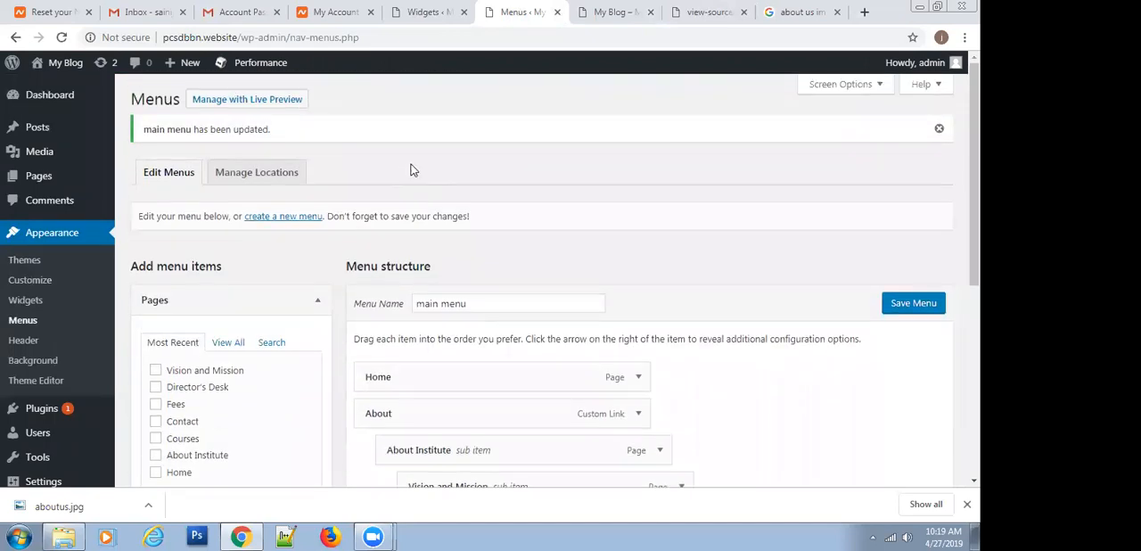
click(285, 217)
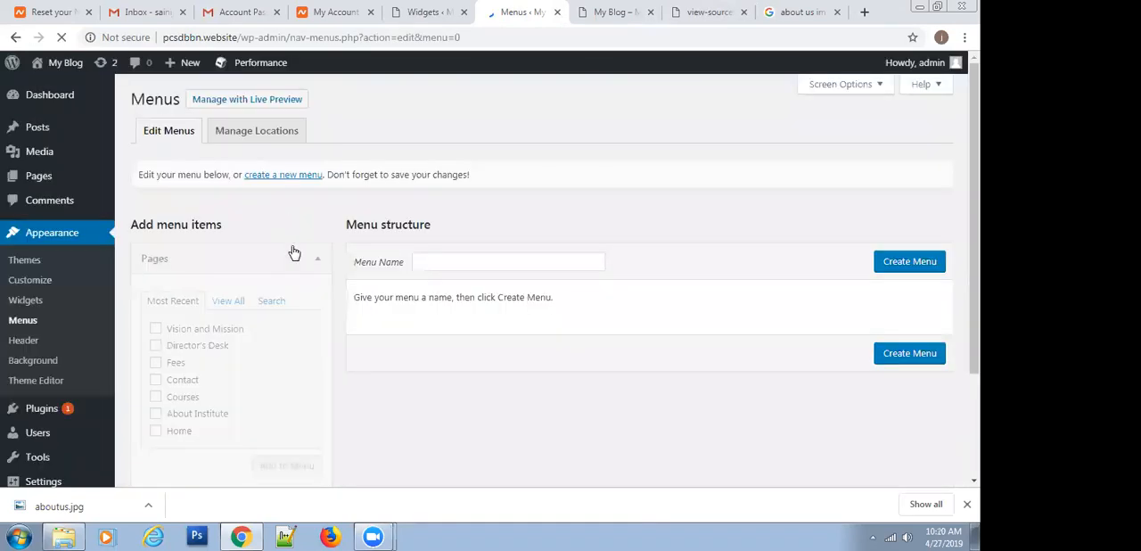
click(499, 264)
text(Footer)
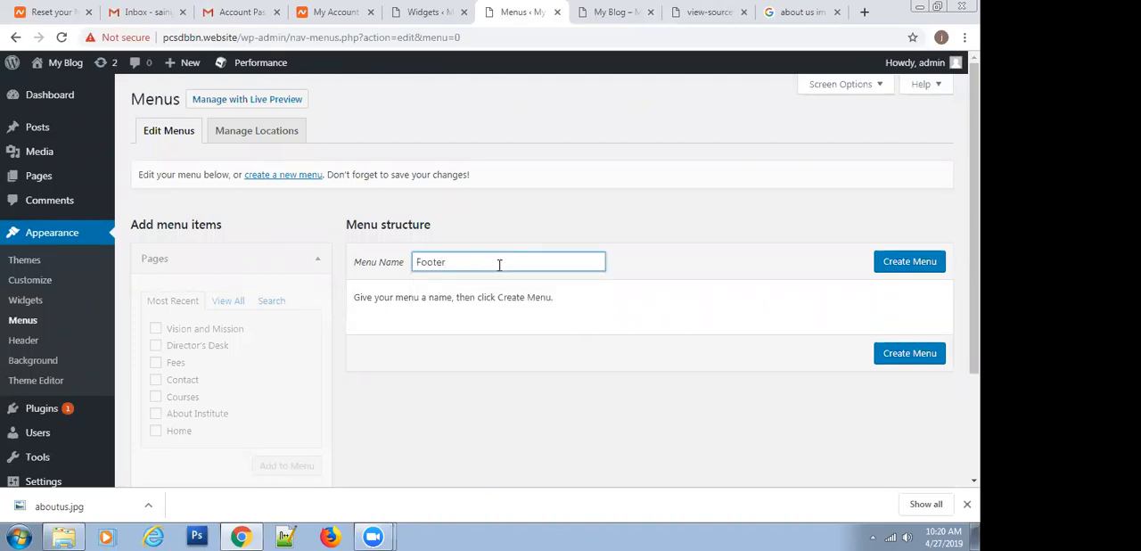
click(889, 268)
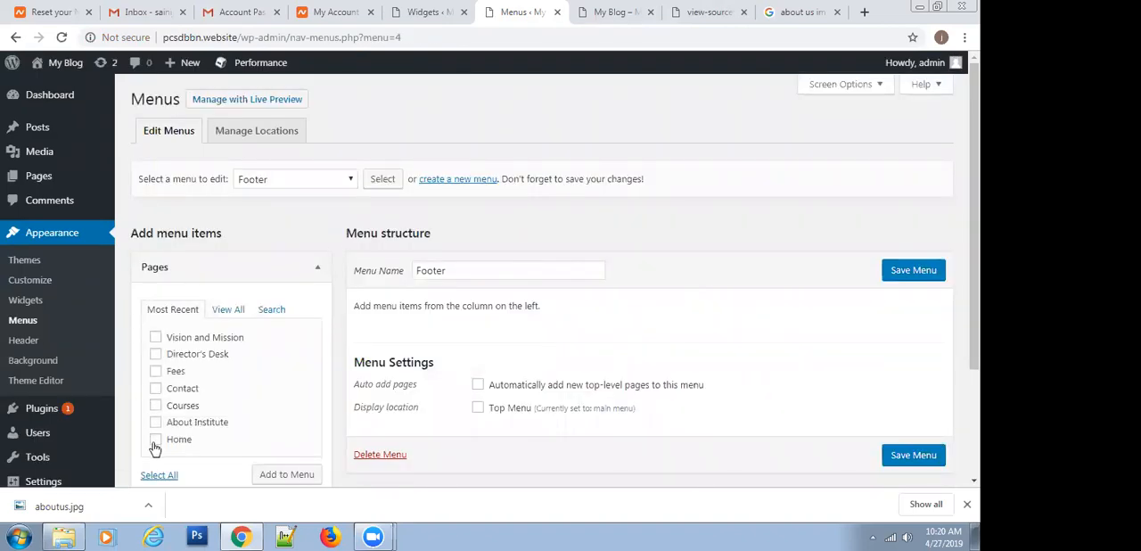
Add the Courses, Contact and Fees pages to the Footer menu
click(156, 389)
click(156, 371)
click(270, 474)
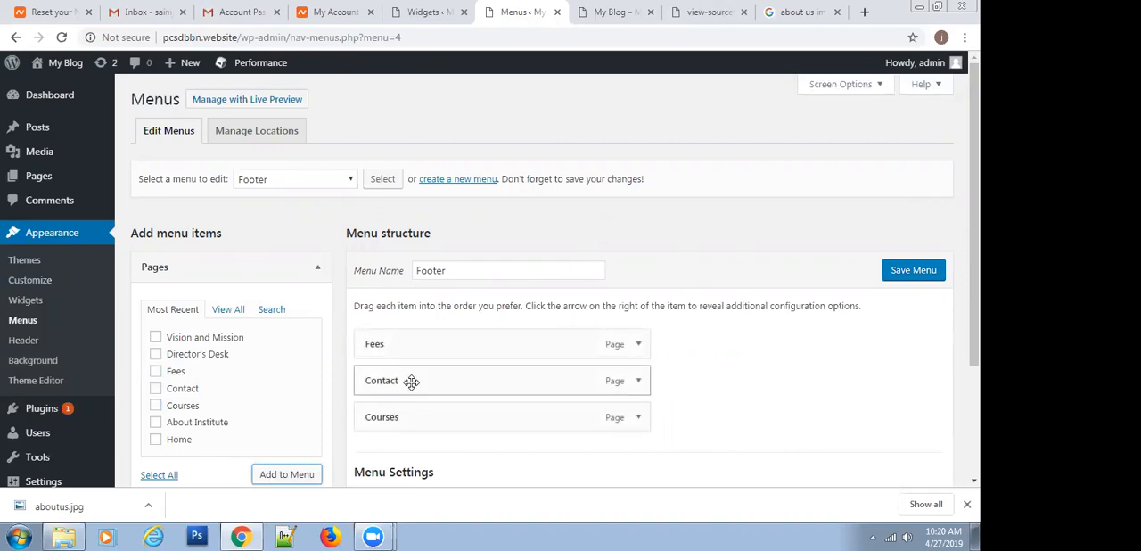
Reorder the Footer menu items as Courses, Fees, Contact and save the menu
drag(411, 382, 745, 366)
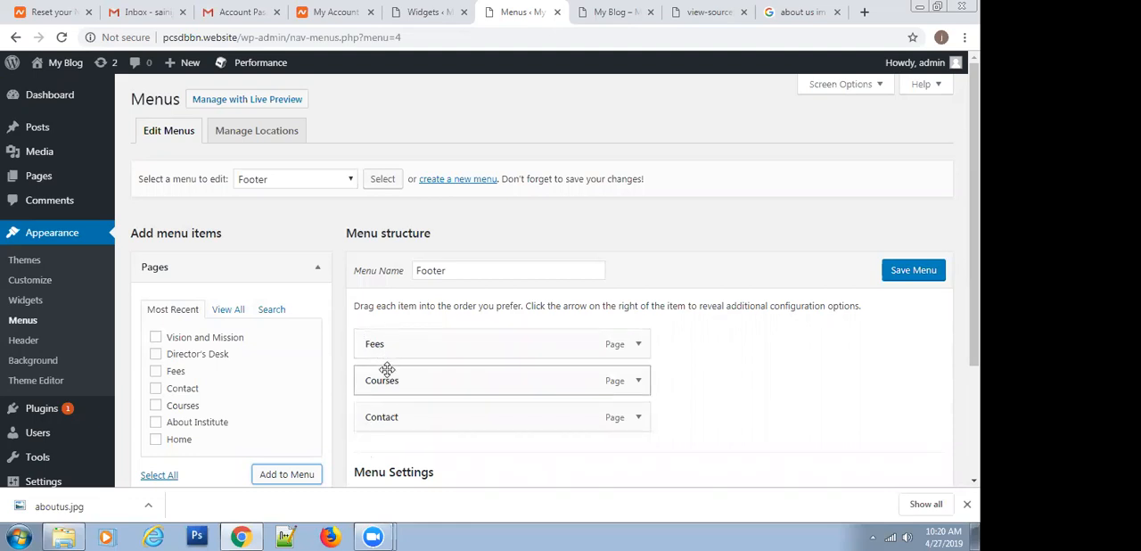
drag(387, 369, 383, 343)
click(911, 271)
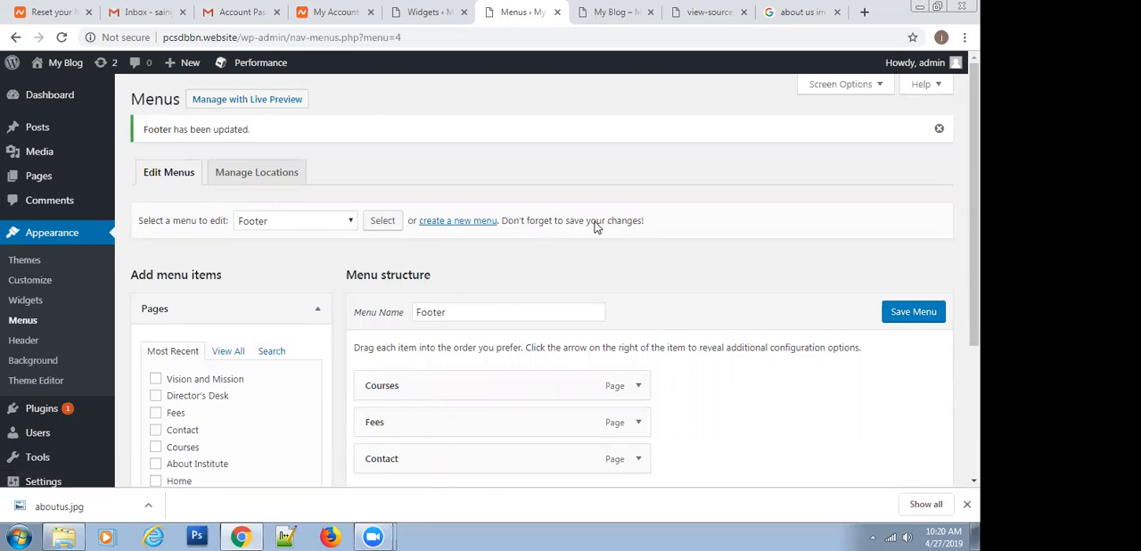
Open the published home page, reload it through the site title and examine the footer area
scroll(581, 221, down, 3)
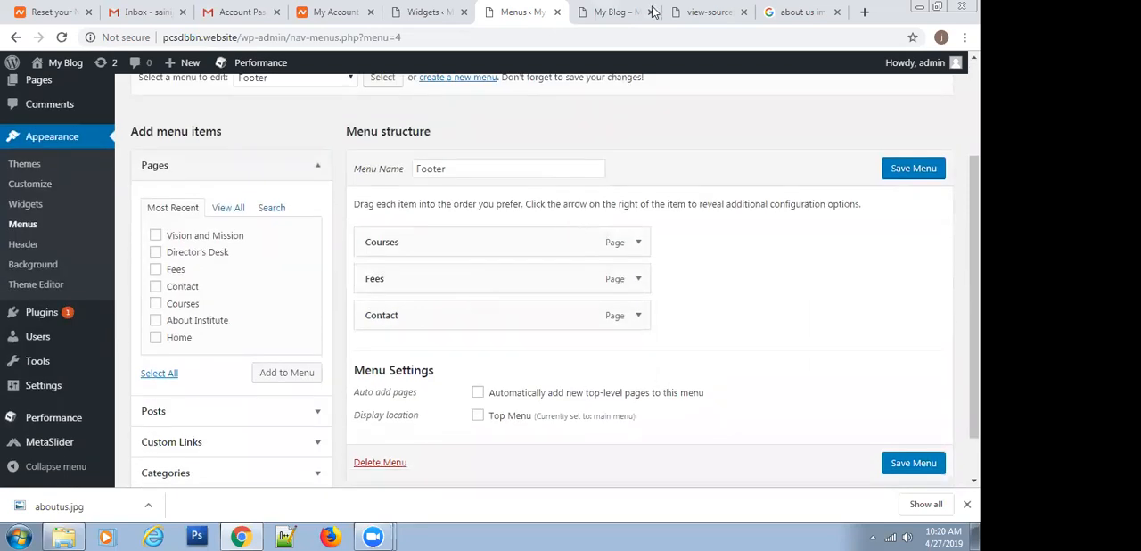
click(579, 7)
scroll(197, 255, up, 6)
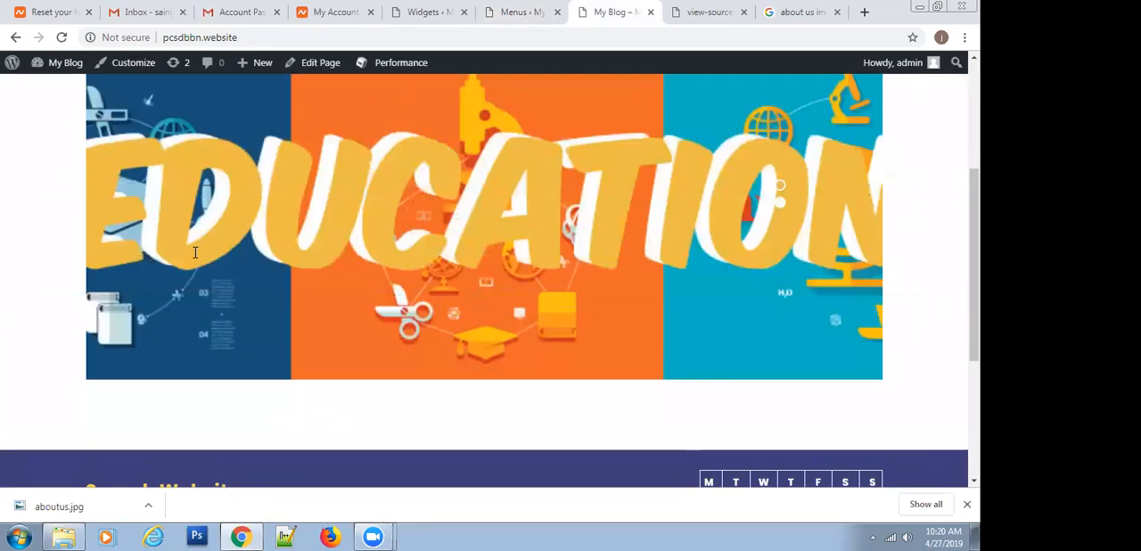
scroll(214, 235, up, 2)
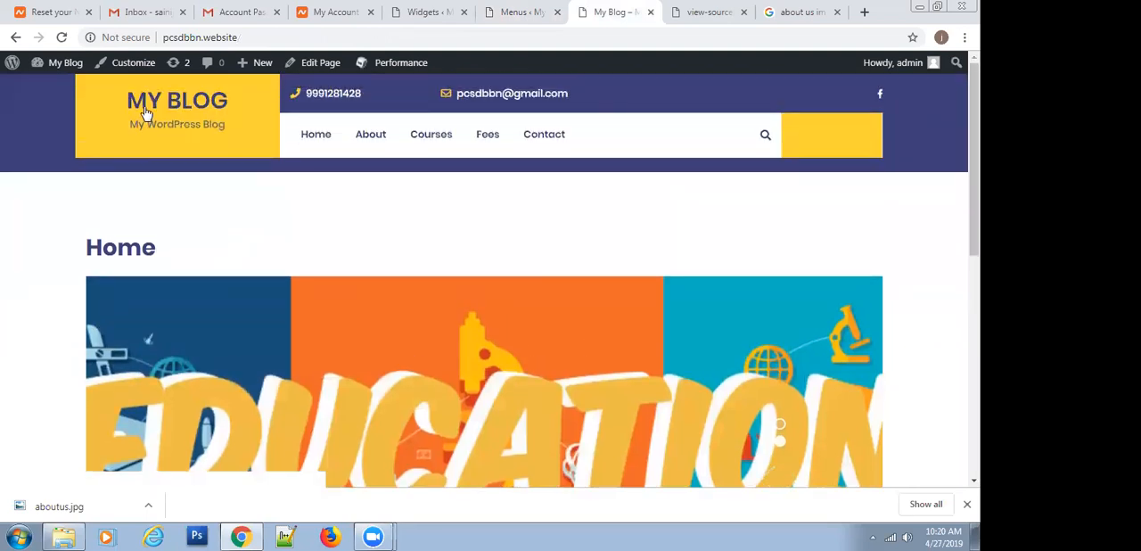
click(147, 104)
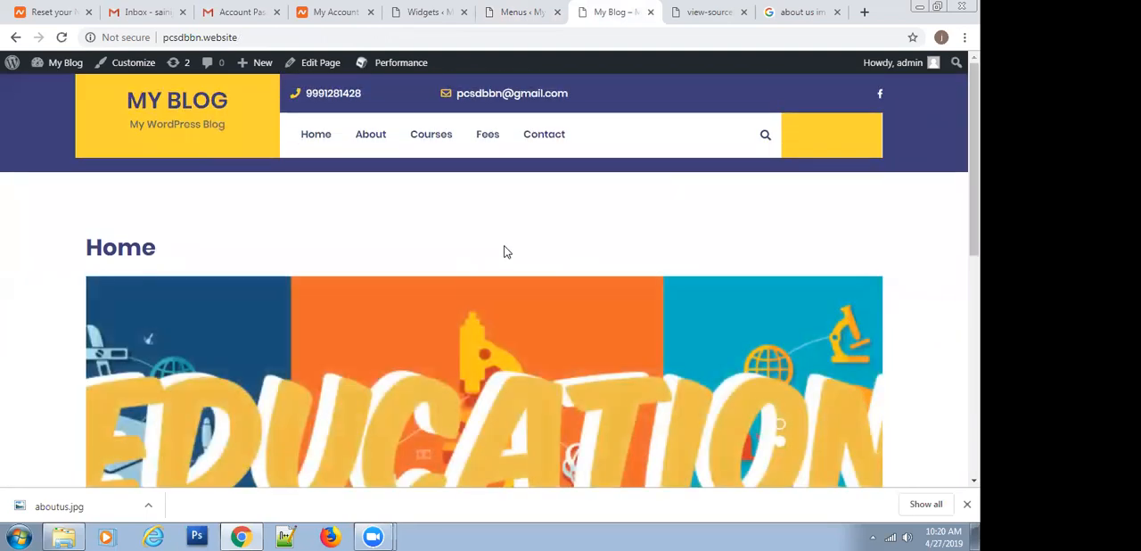
scroll(503, 252, down, 8)
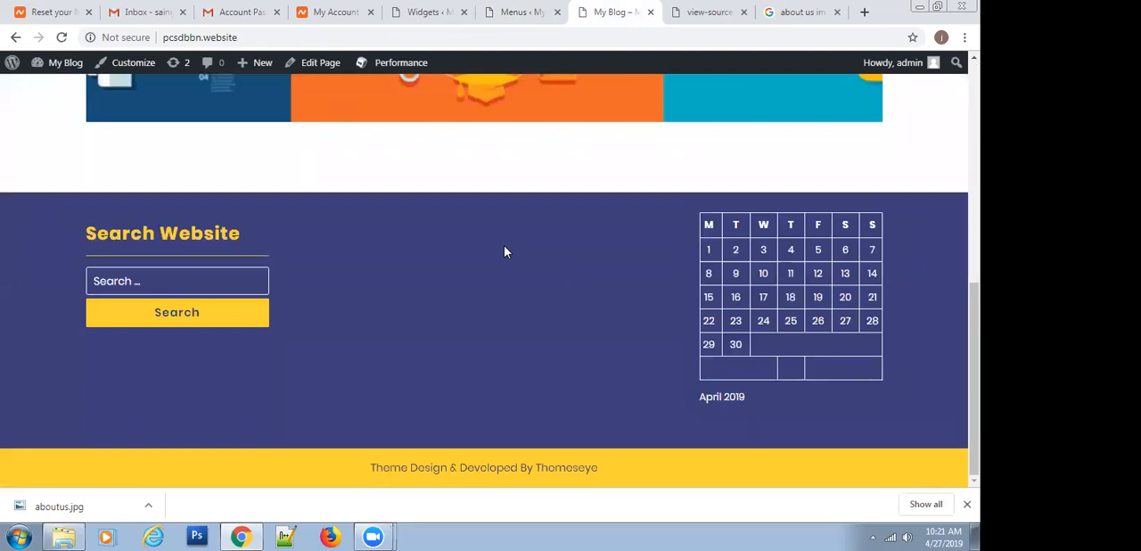
Return to the admin area, open the widget settings and add a Navigation Menu widget to Footer 3
click(501, 8)
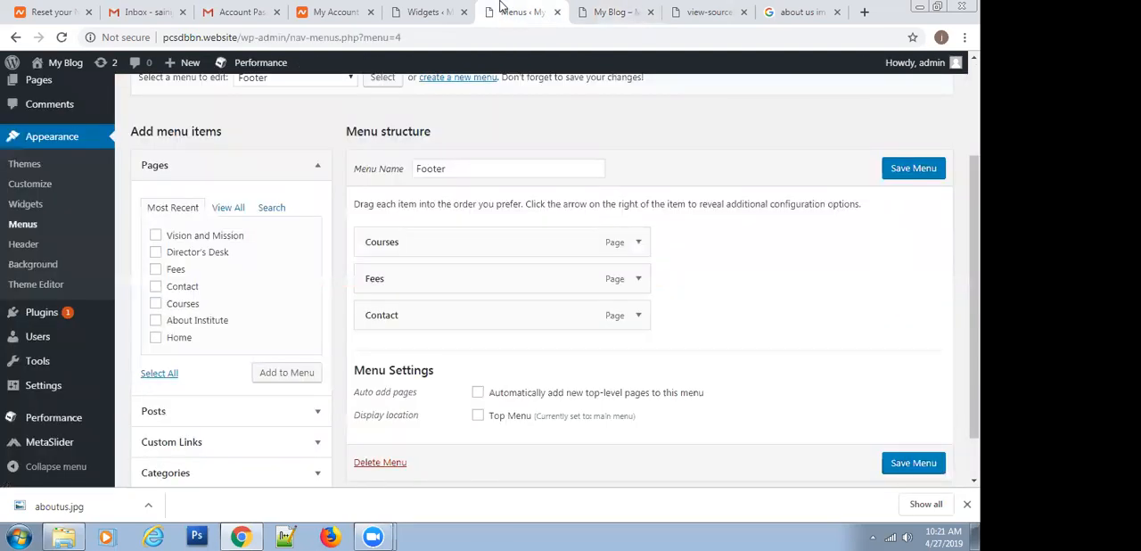
click(16, 211)
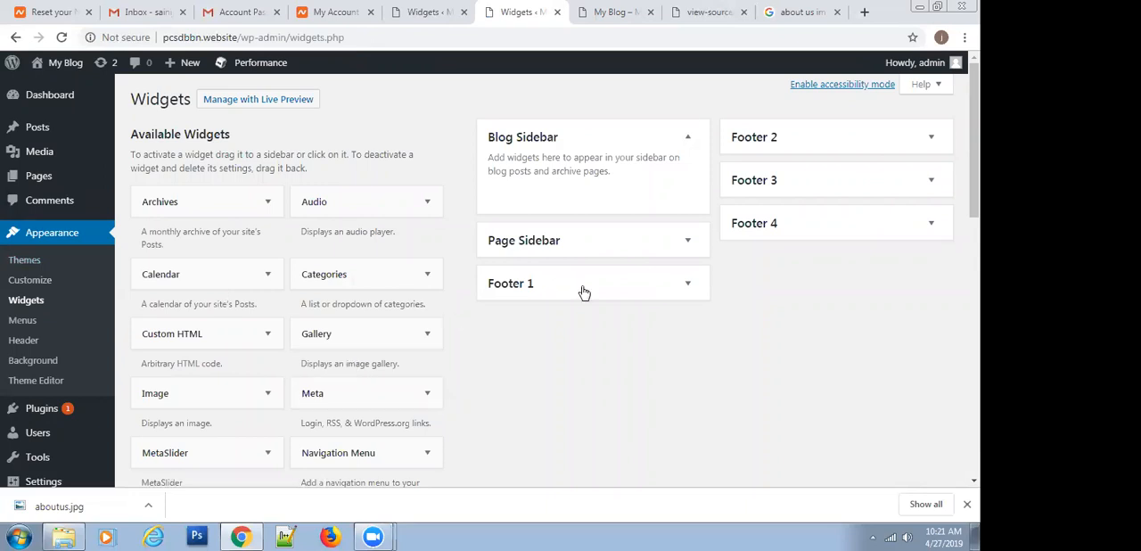
click(867, 175)
scroll(395, 349, down, 1)
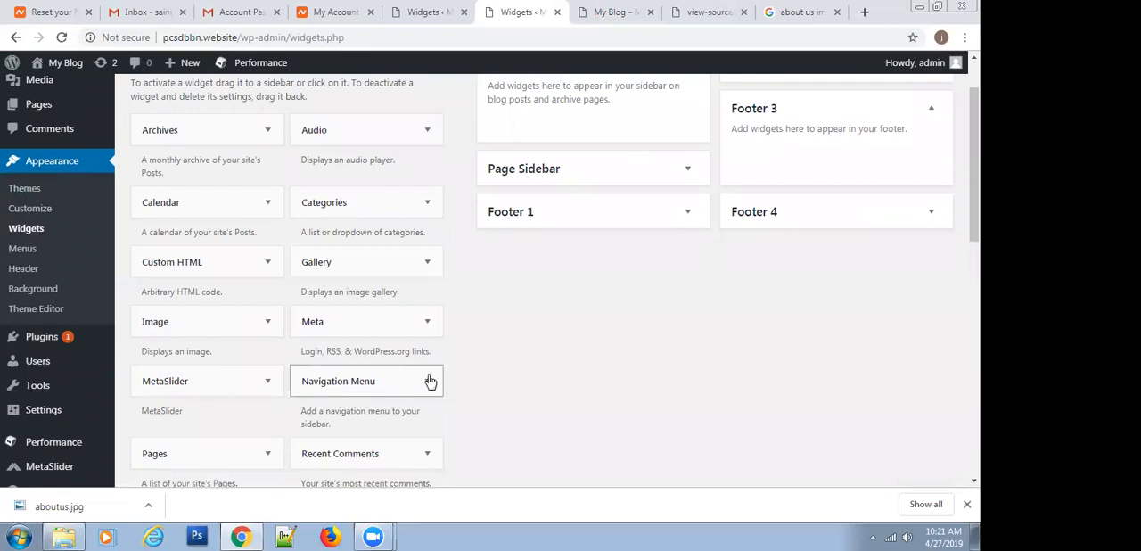
drag(338, 393, 772, 158)
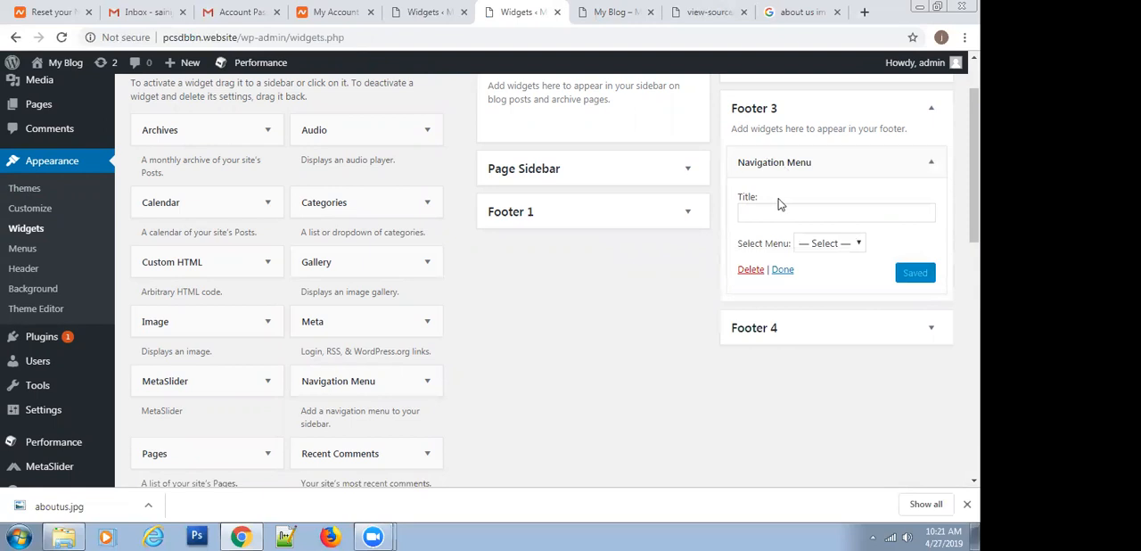
Assign the Footer menu to the Footer 3 navigation widget, save it and reload the published home page
click(829, 243)
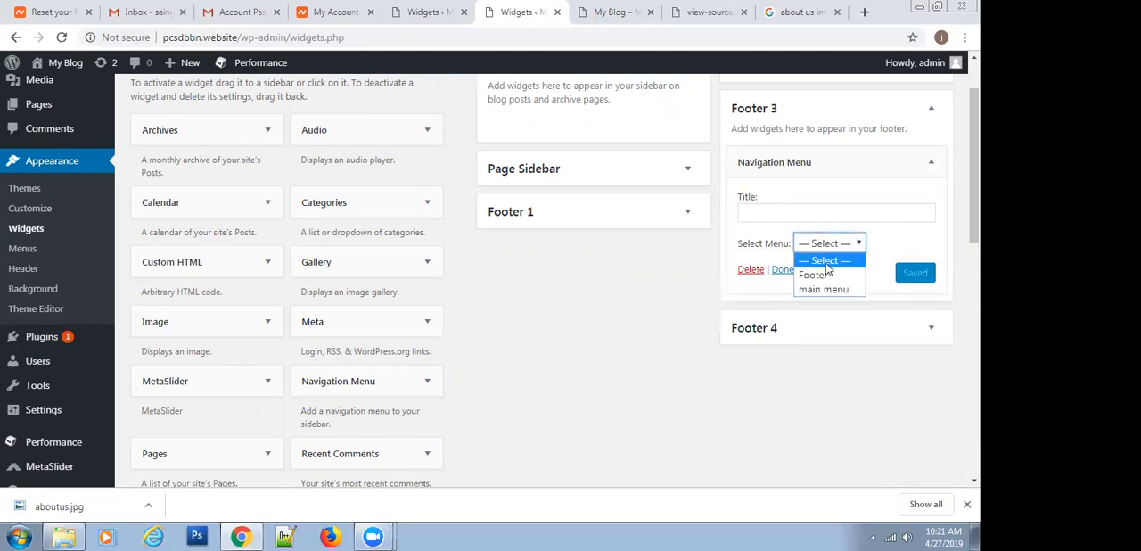
click(813, 275)
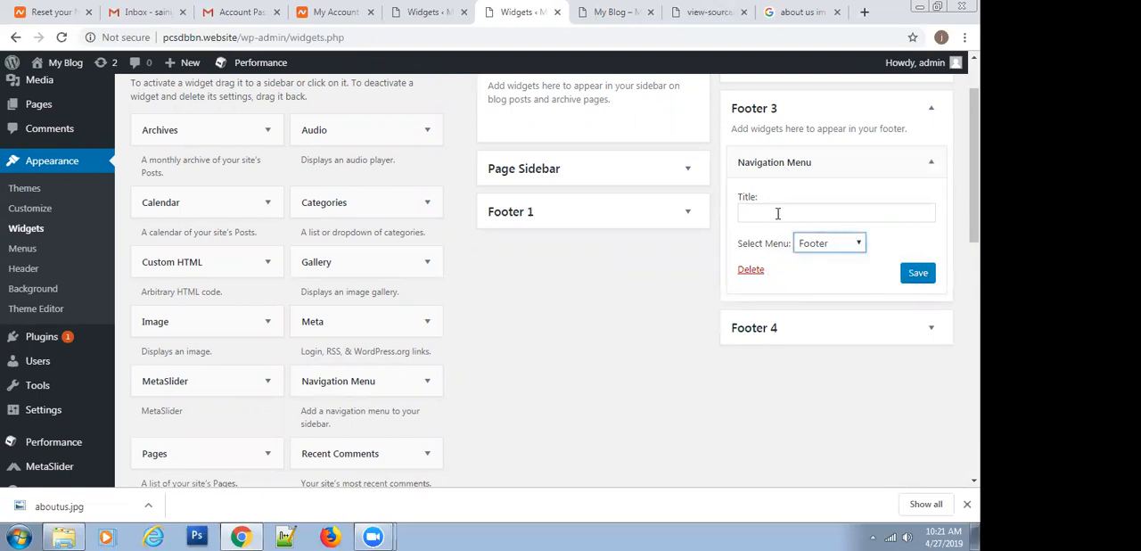
click(916, 272)
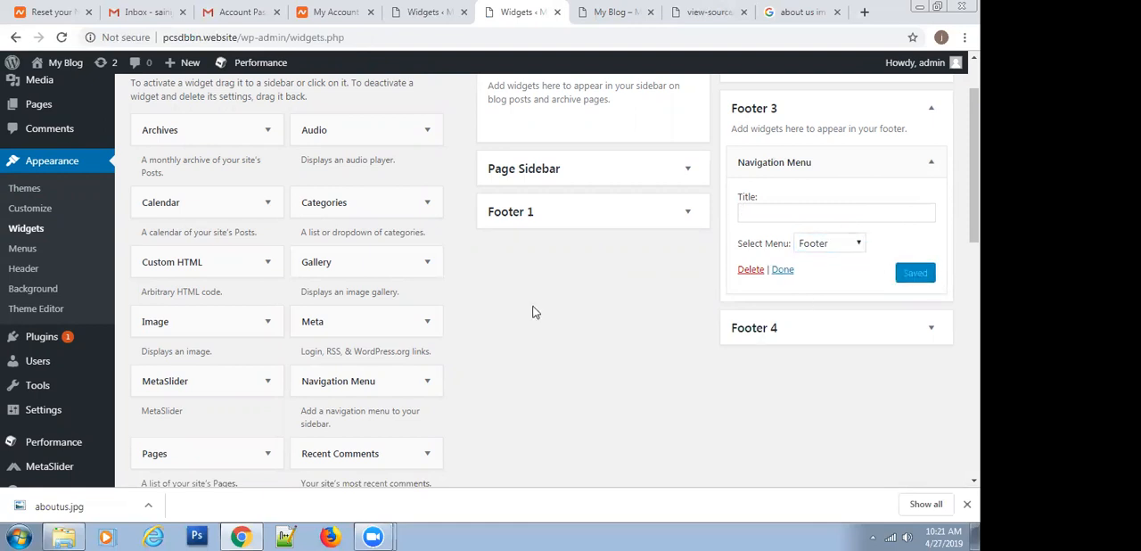
click(620, 9)
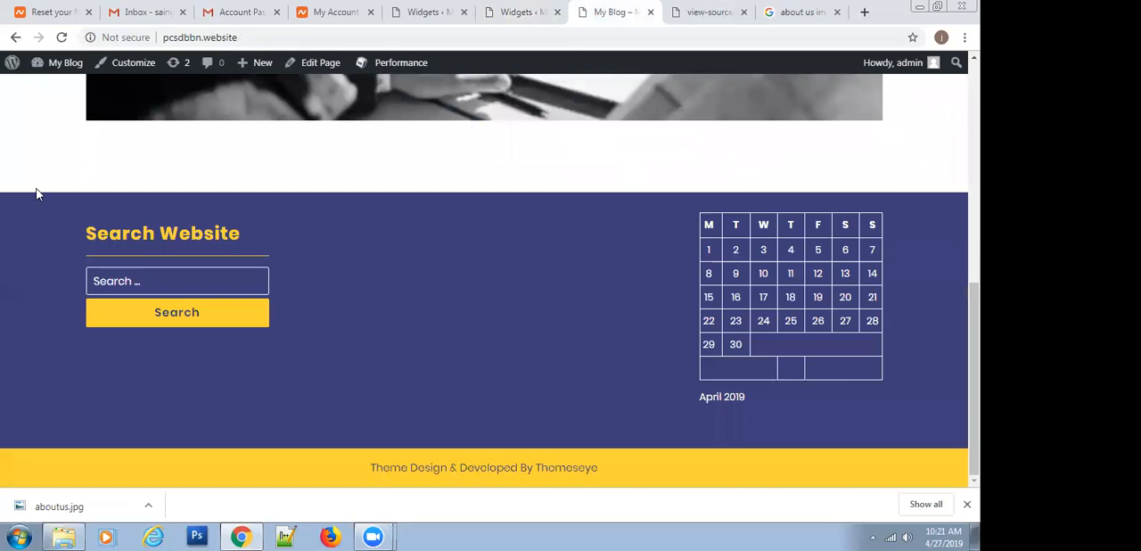
click(63, 38)
Title the Footer 3 navigation widget "Navigate to", save it and reload the published home page
key(ctrl+shift+Tab)
click(776, 213)
text(Navigate to)
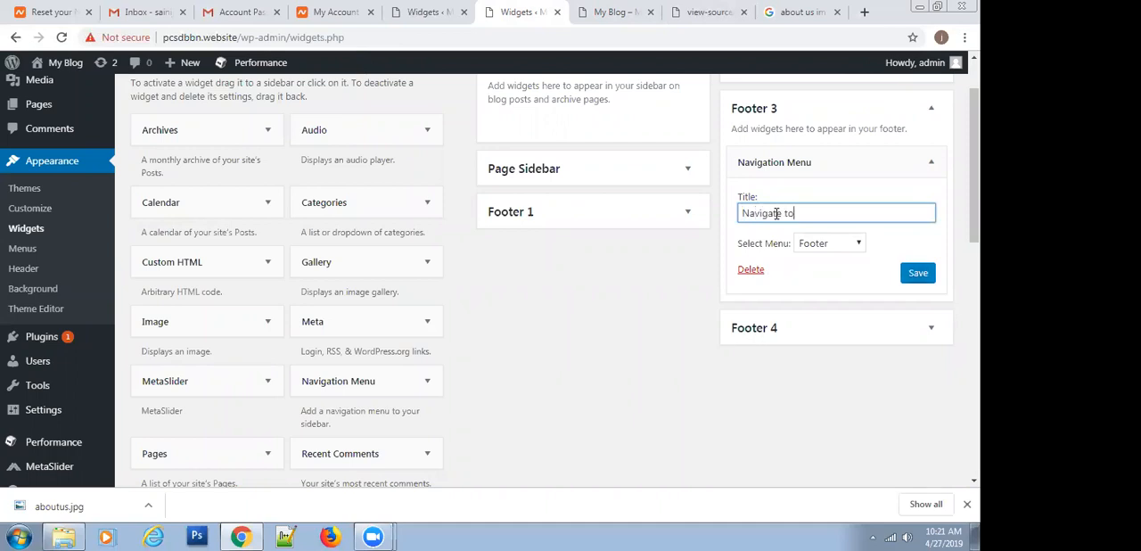
click(913, 278)
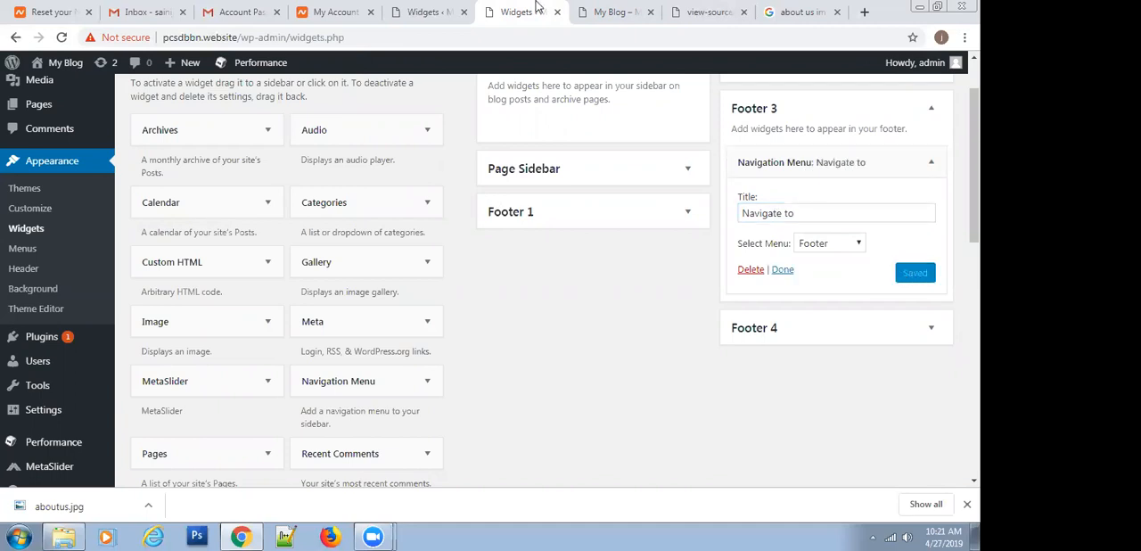
click(596, 12)
click(62, 38)
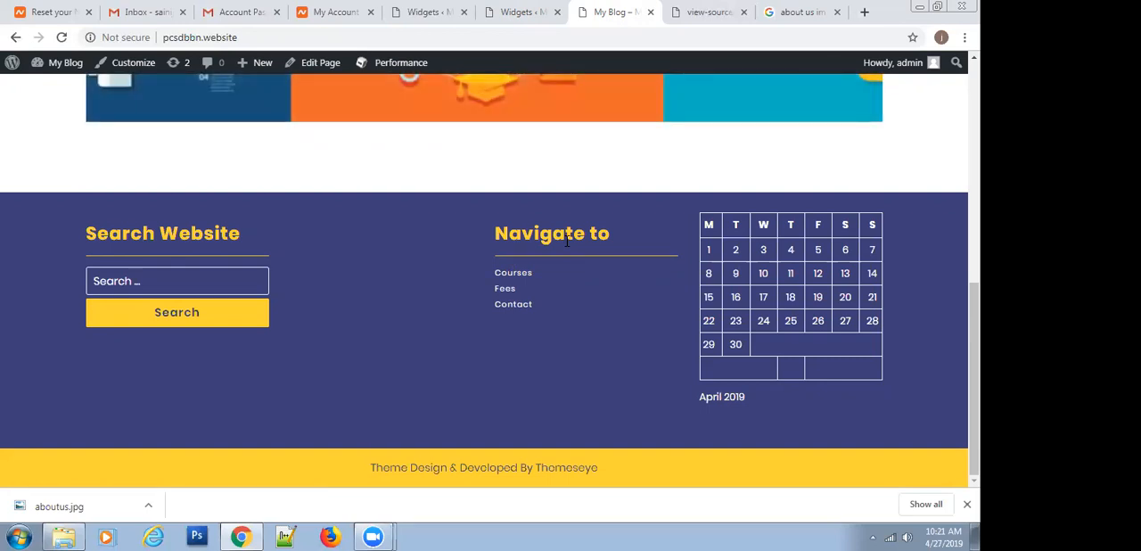
Inspect the footer's Courses link in the developer tools and examine the CSS rules applied to it
right_click(504, 275)
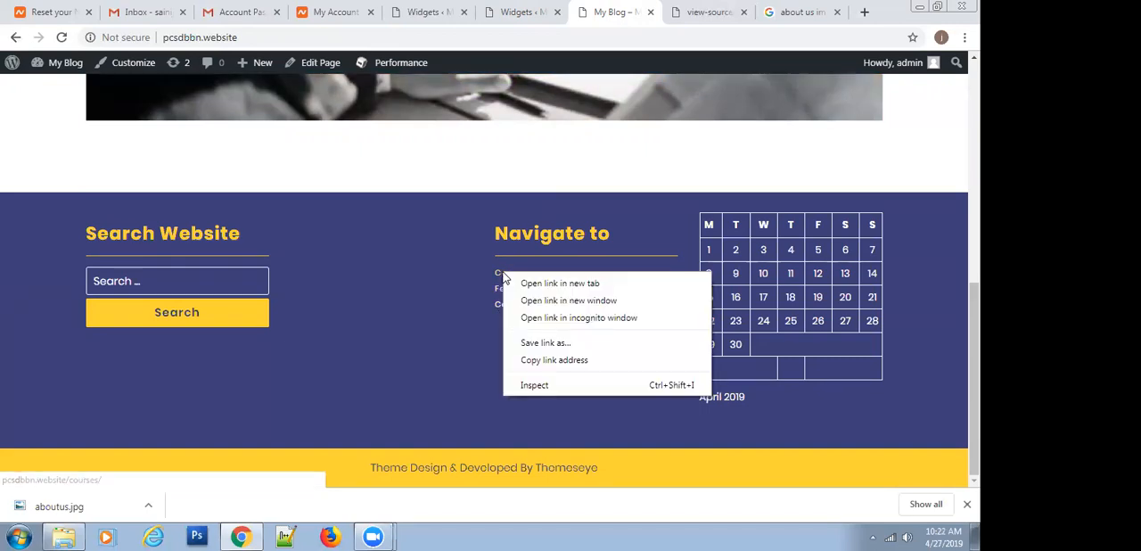
click(552, 385)
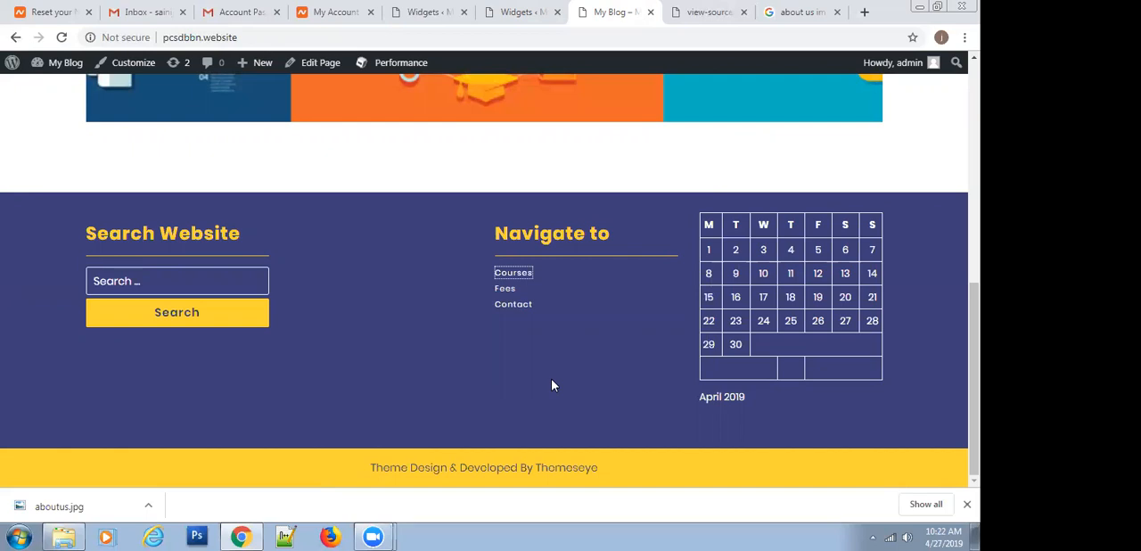
scroll(402, 174, down, 1)
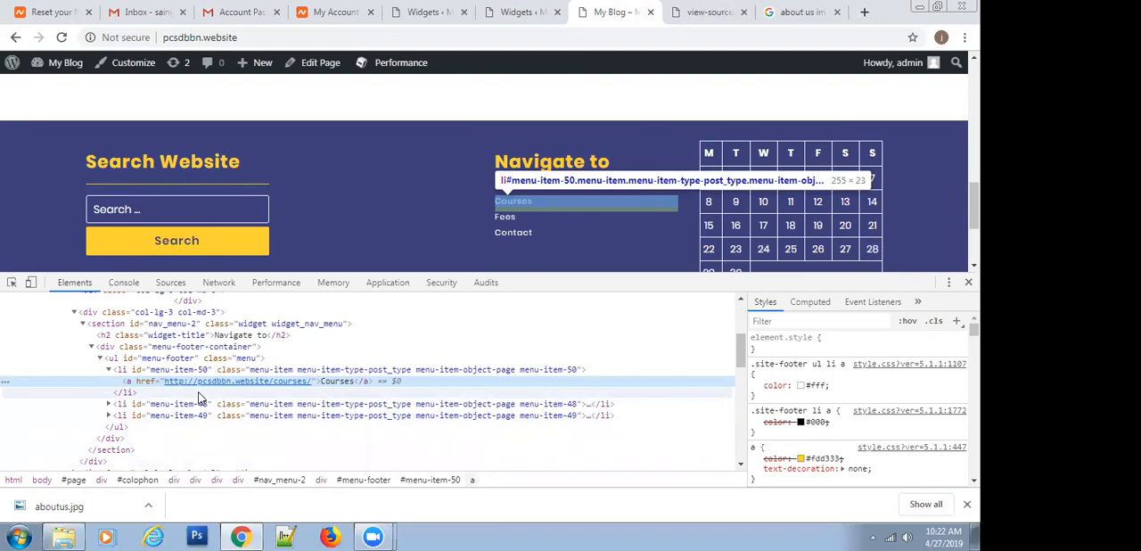
scroll(811, 420, down, 2)
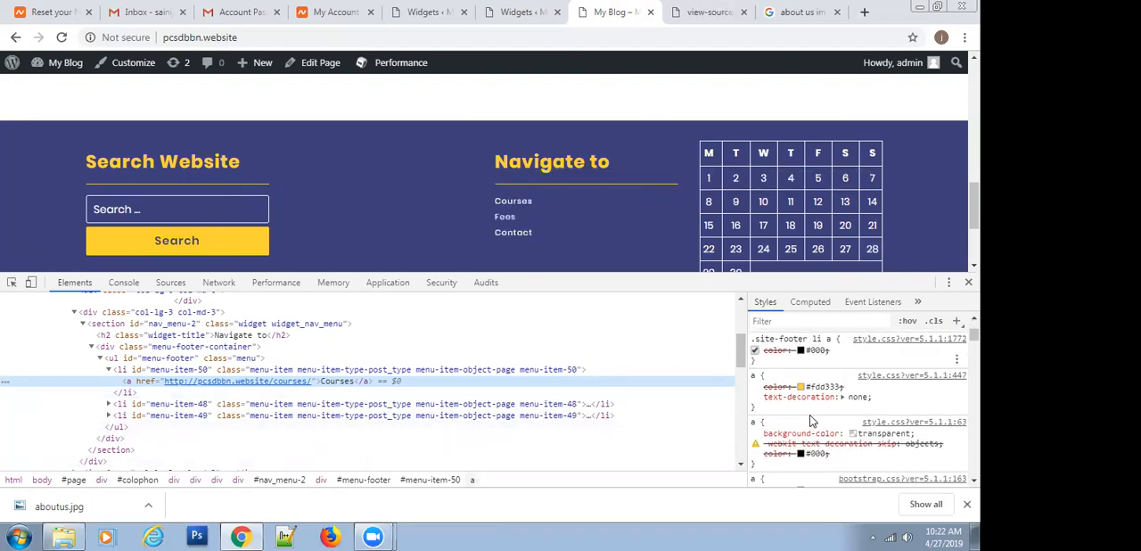
scroll(811, 421, down, 2)
scroll(811, 421, down, 4)
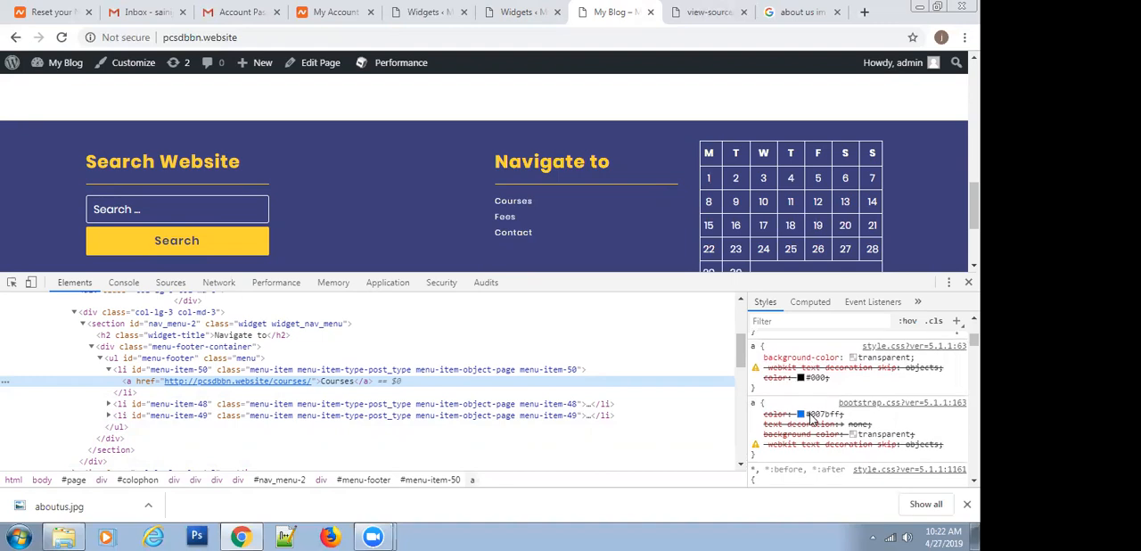
scroll(812, 419, down, 5)
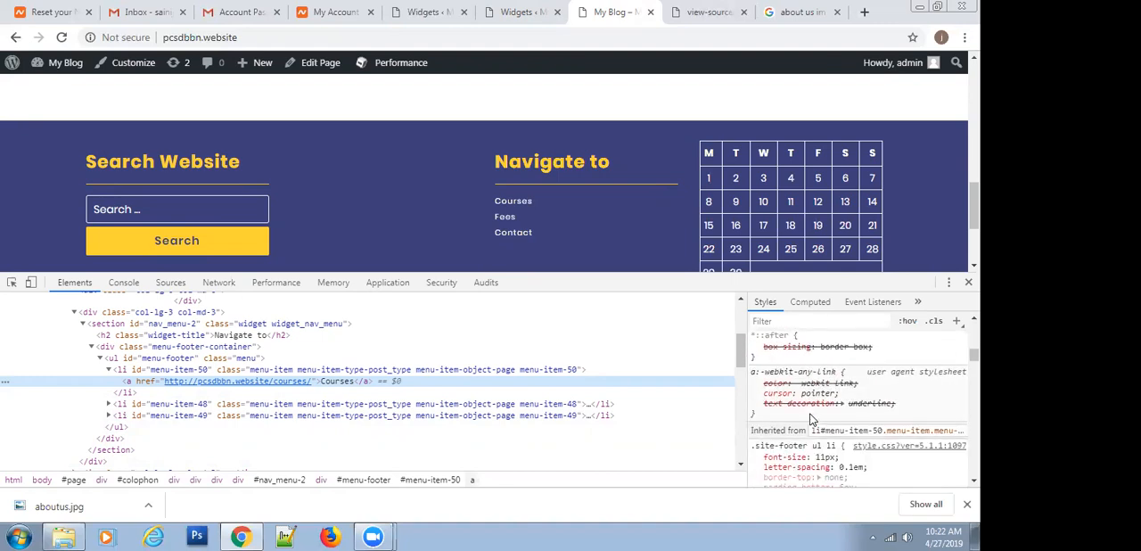
scroll(812, 419, up, 4)
Examine the CSS rules applied to the list item that contains the footer's Courses link
click(246, 369)
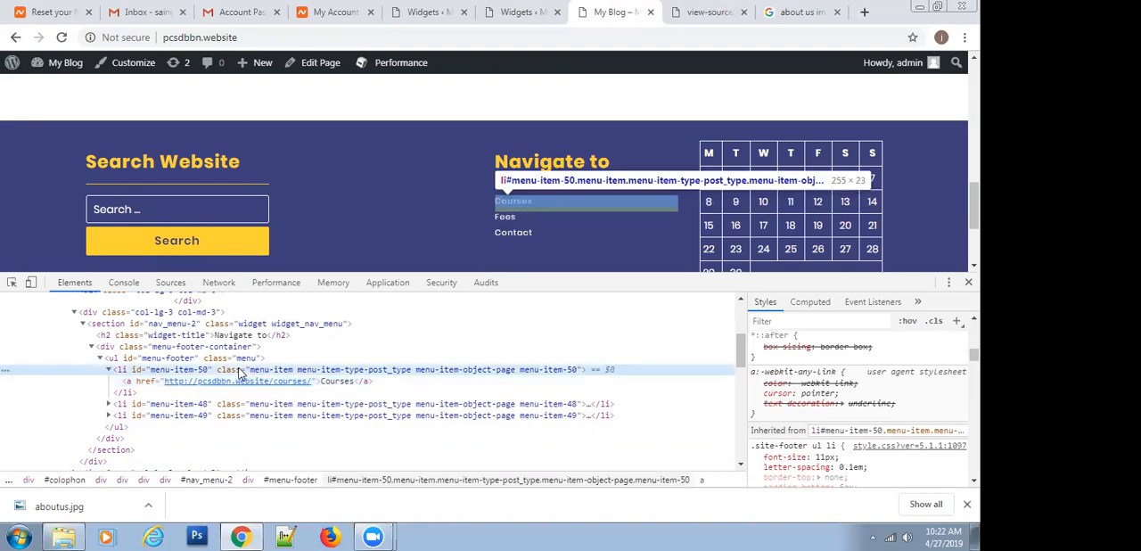
scroll(845, 374, down, 3)
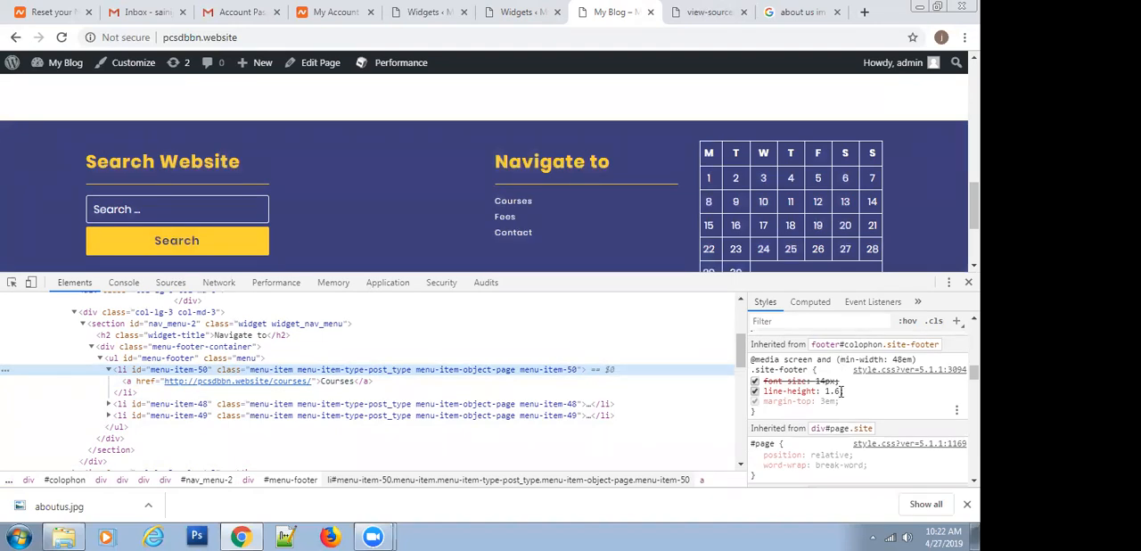
scroll(842, 390, down, 2)
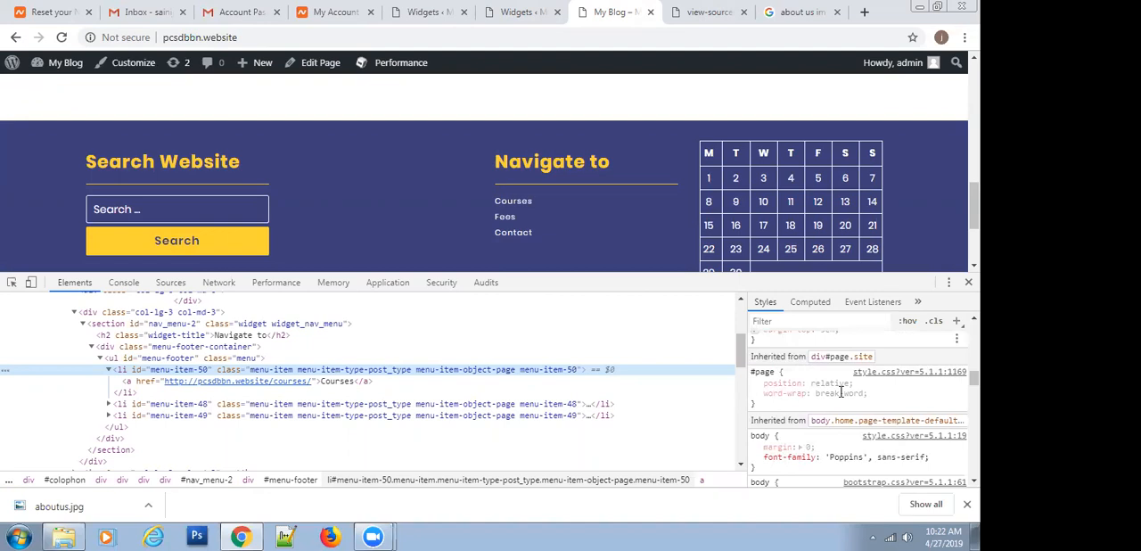
scroll(840, 393, down, 4)
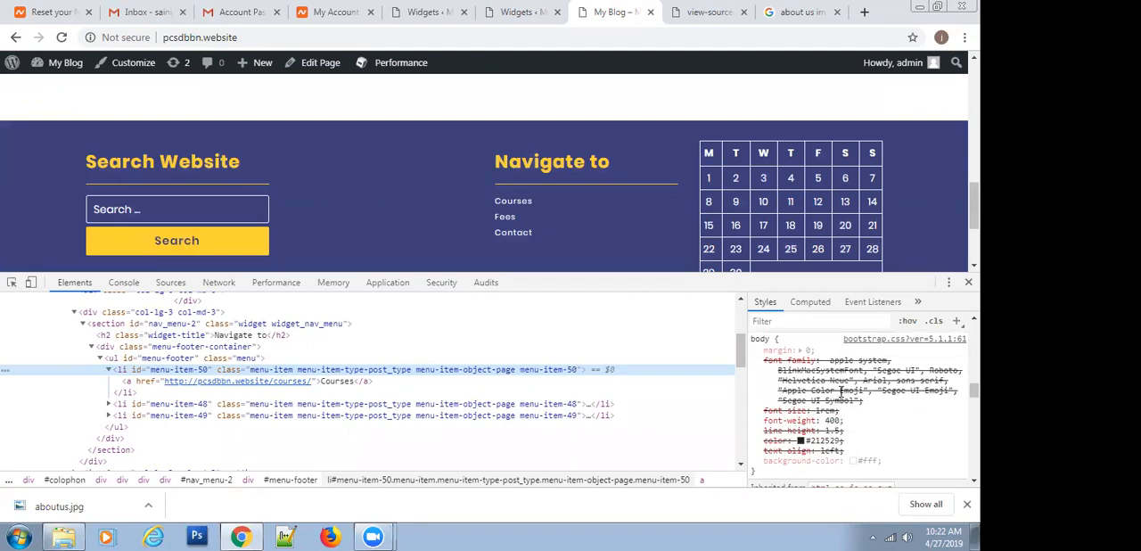
scroll(840, 391, down, 3)
scroll(841, 390, down, 6)
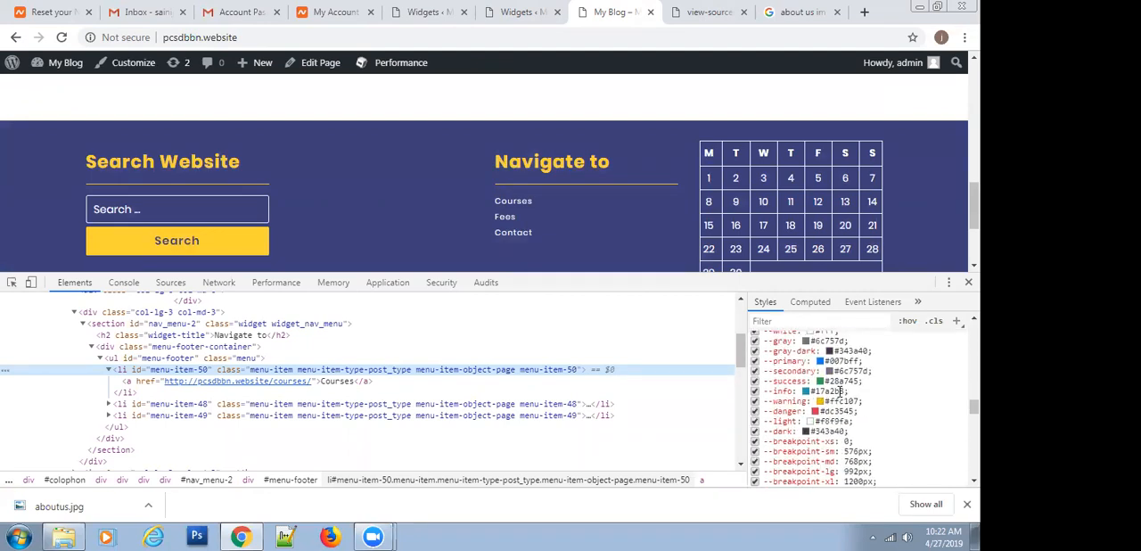
scroll(840, 392, up, 2)
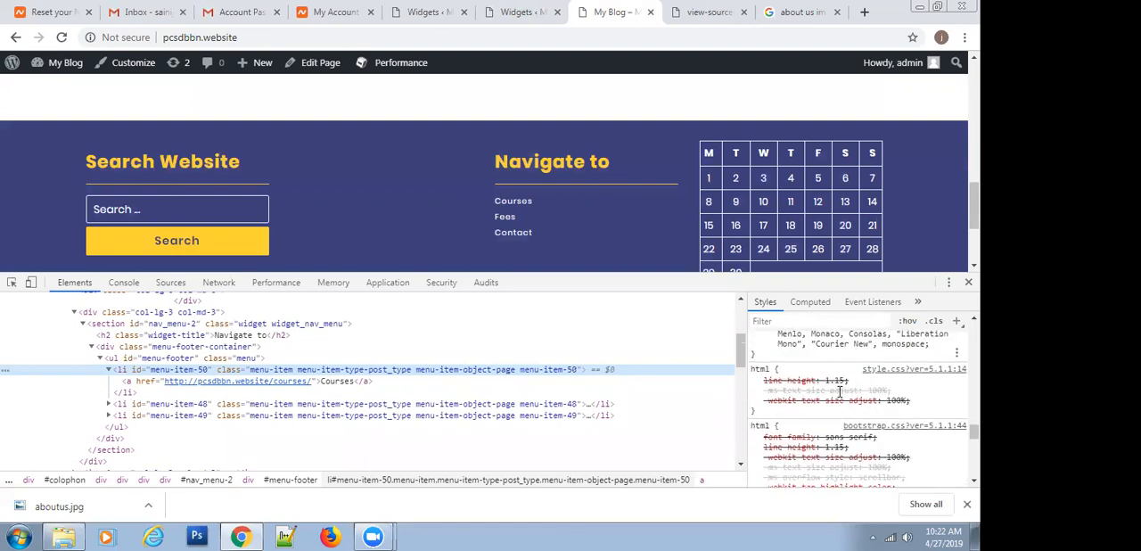
scroll(840, 391, down, 6)
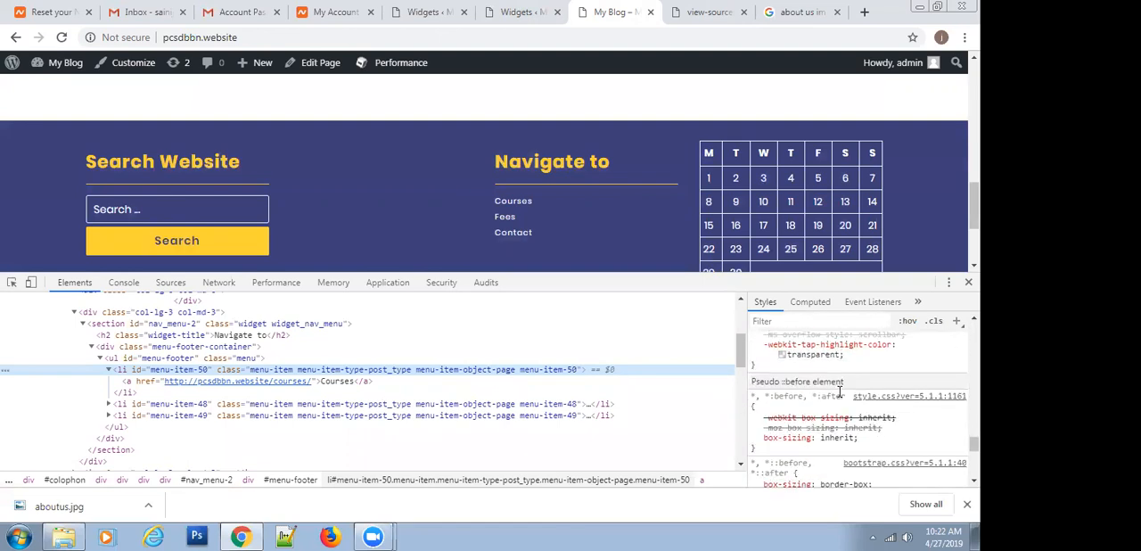
scroll(840, 391, down, 1)
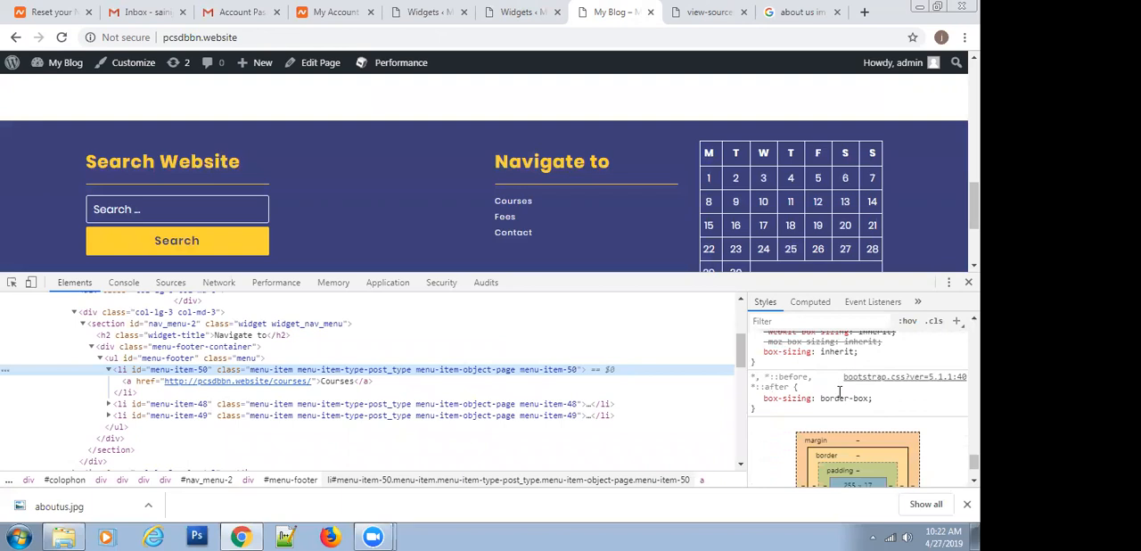
Inspect the Courses link element again and filter its CSS rules by "size"
click(141, 384)
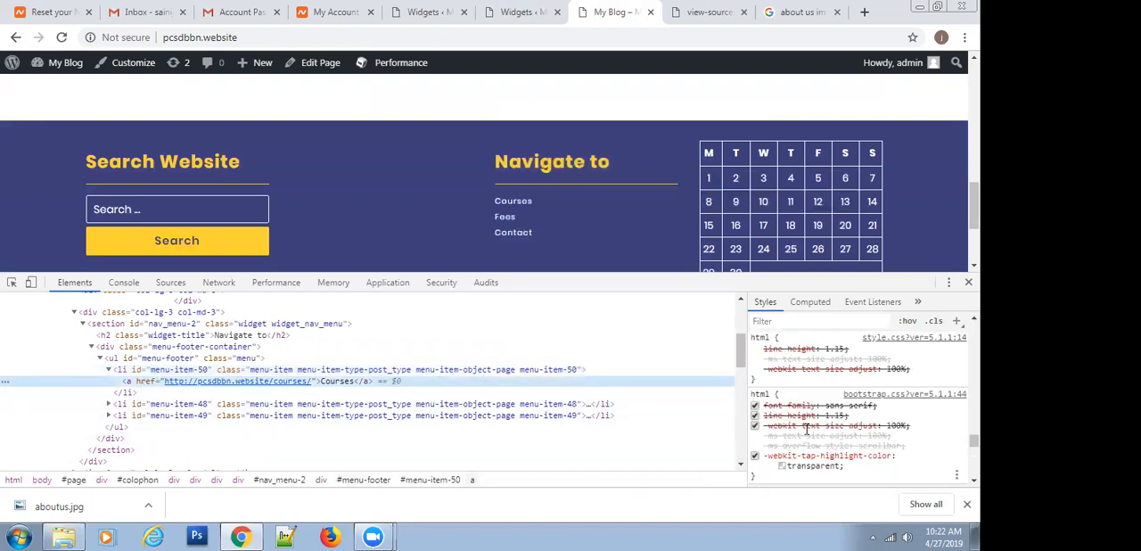
scroll(807, 430, up, 10)
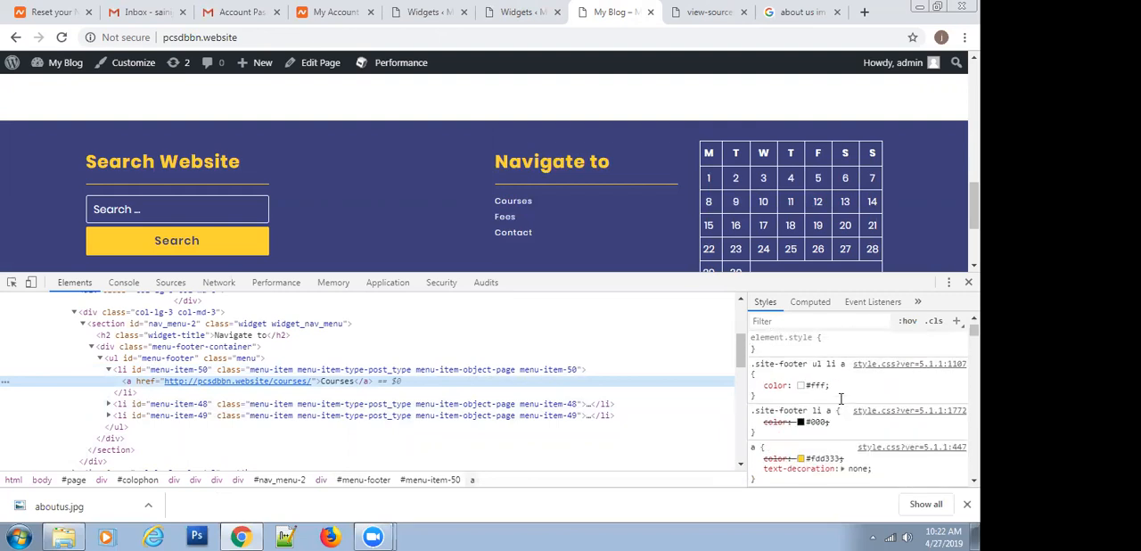
click(780, 319)
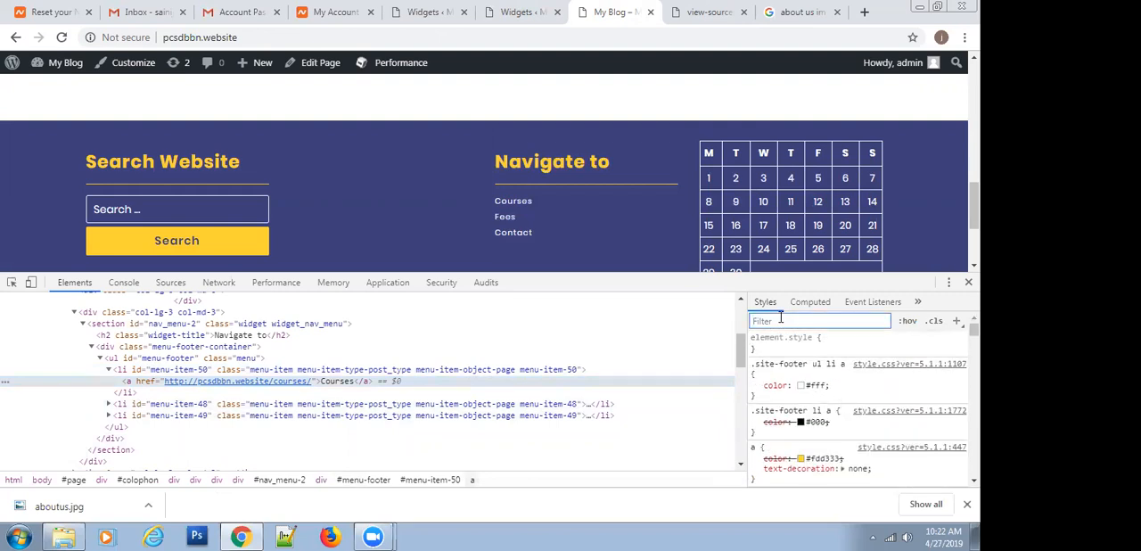
text(size)
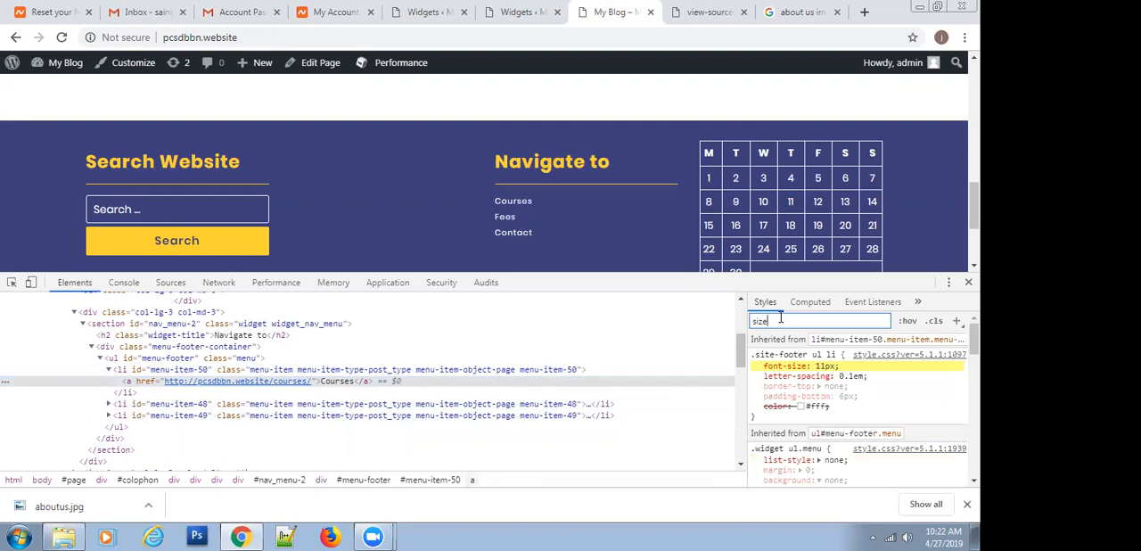
Raise the font-size in the .site-footer ul li rule to 15px as a live preview
click(822, 365)
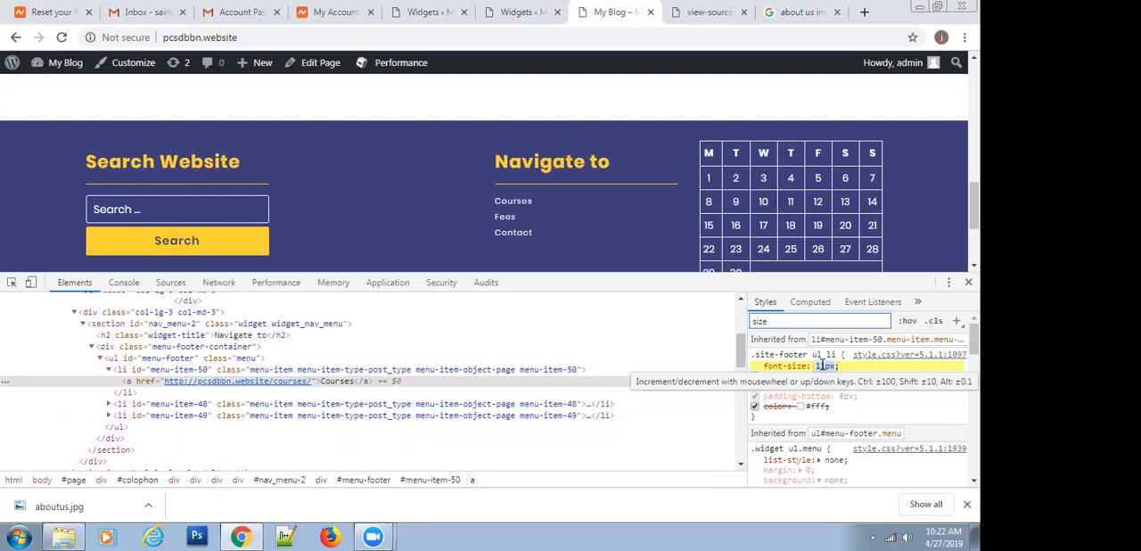
key(Up)
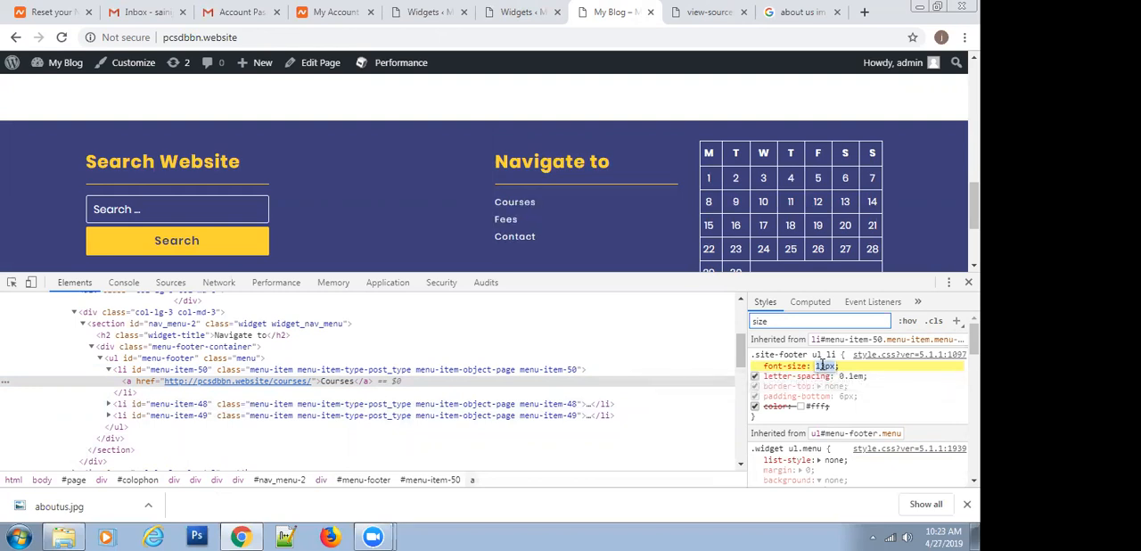
key(Up)
key(Up)
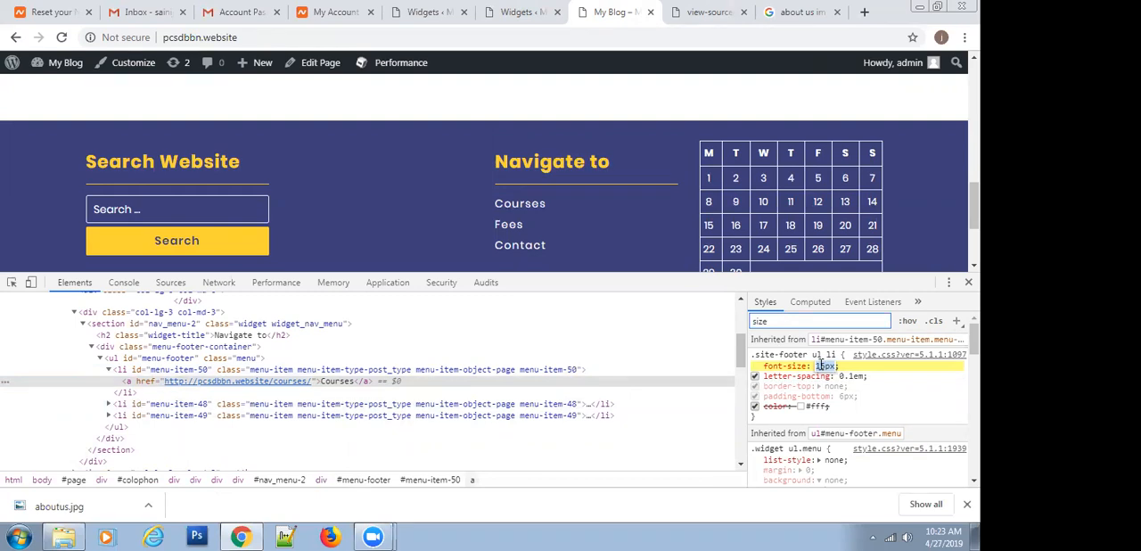
click(895, 387)
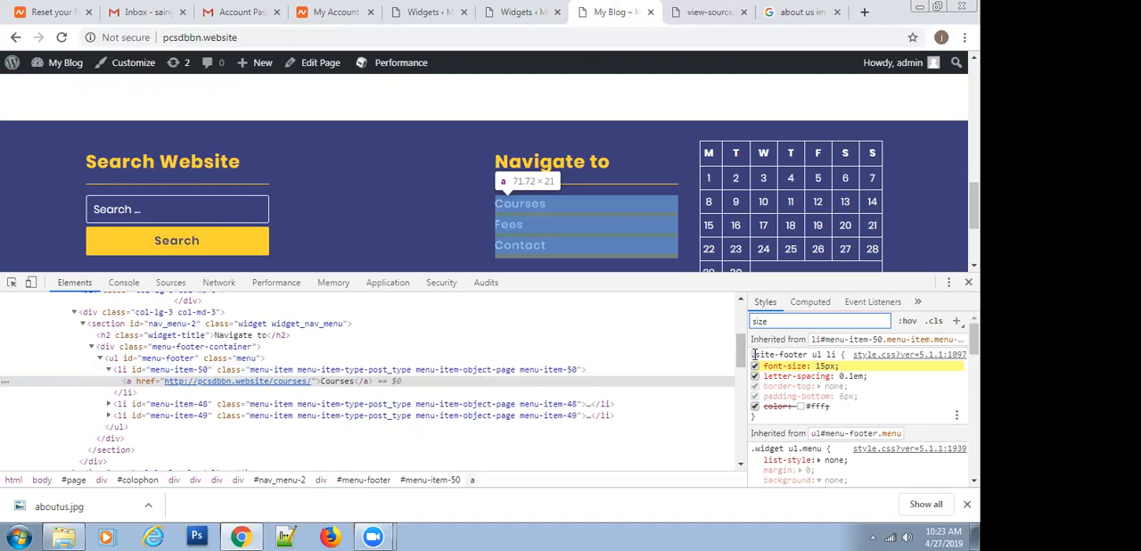
Copy the .site-footer ul li font-size declaration and open the Additional CSS editor in the site's theme customizer
click(783, 355)
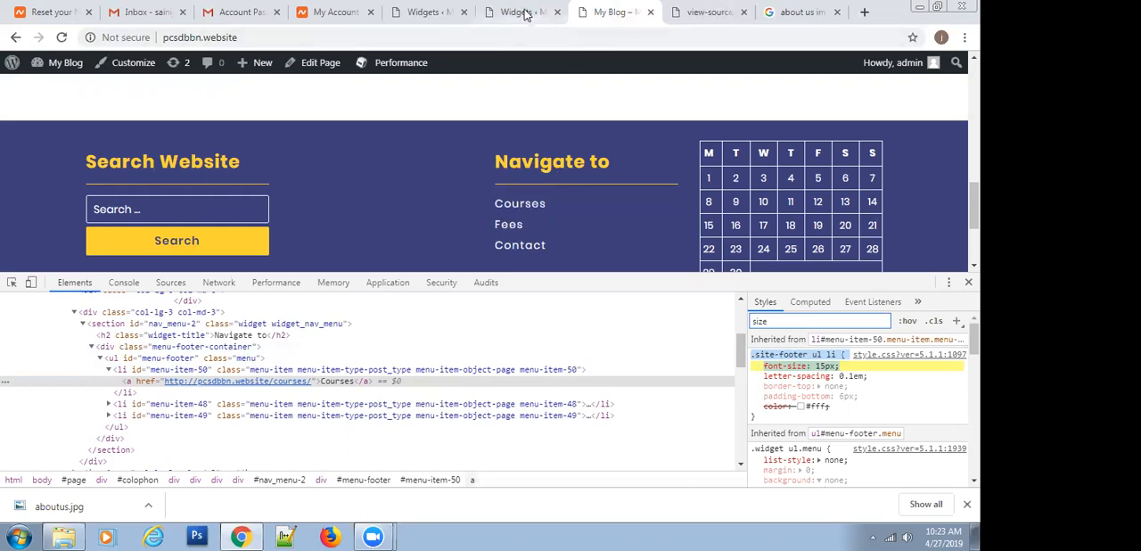
click(441, 9)
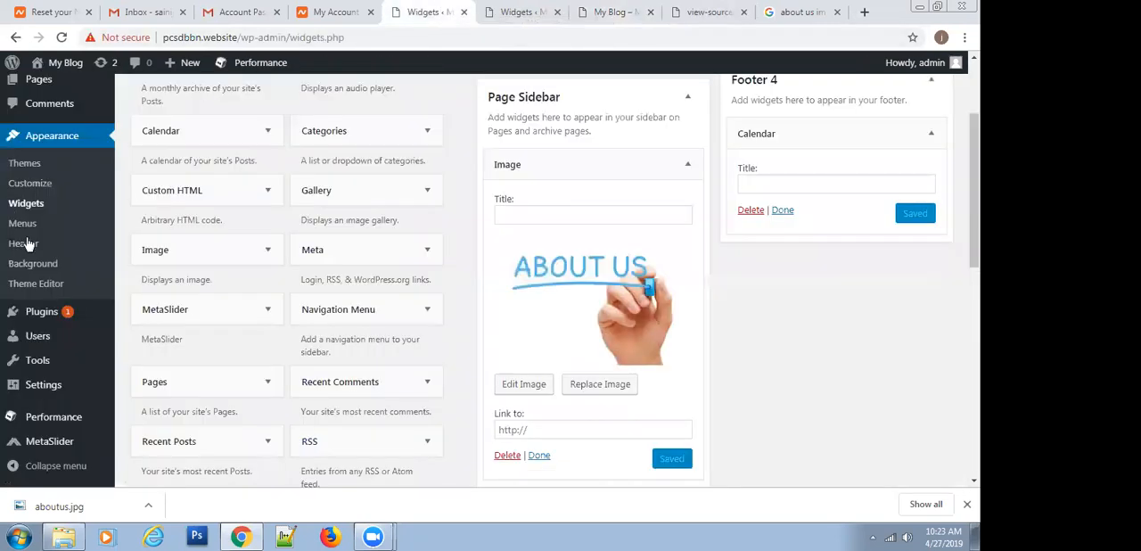
click(33, 183)
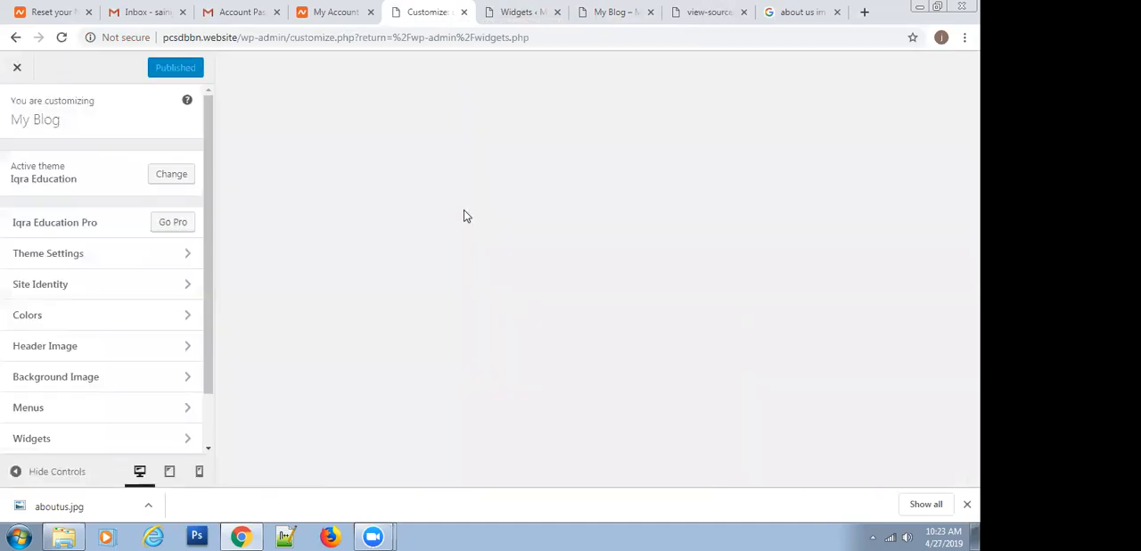
scroll(65, 343, down, 1)
scroll(68, 387, up, 1)
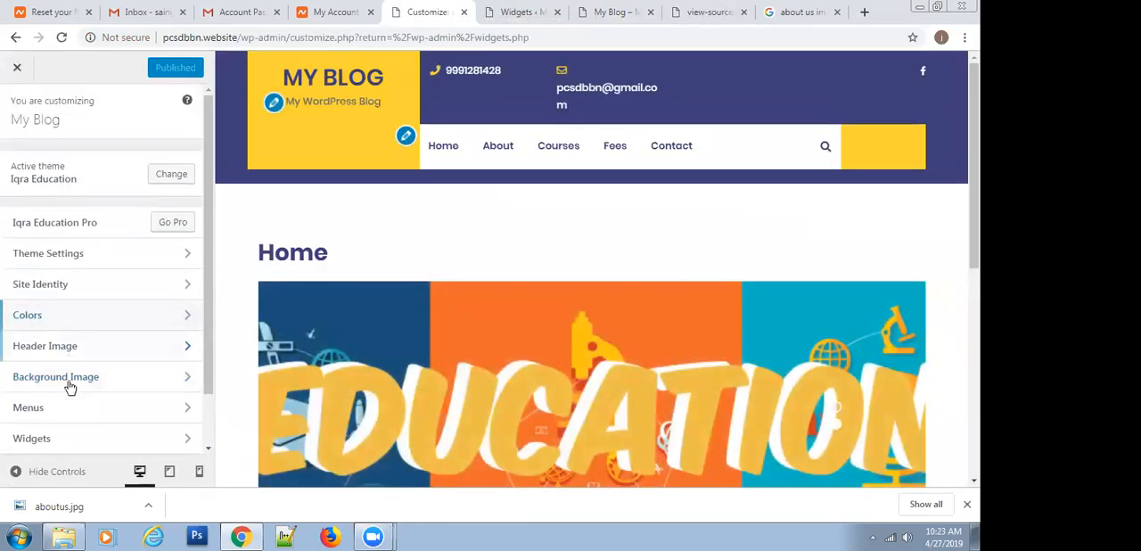
scroll(69, 390, down, 1)
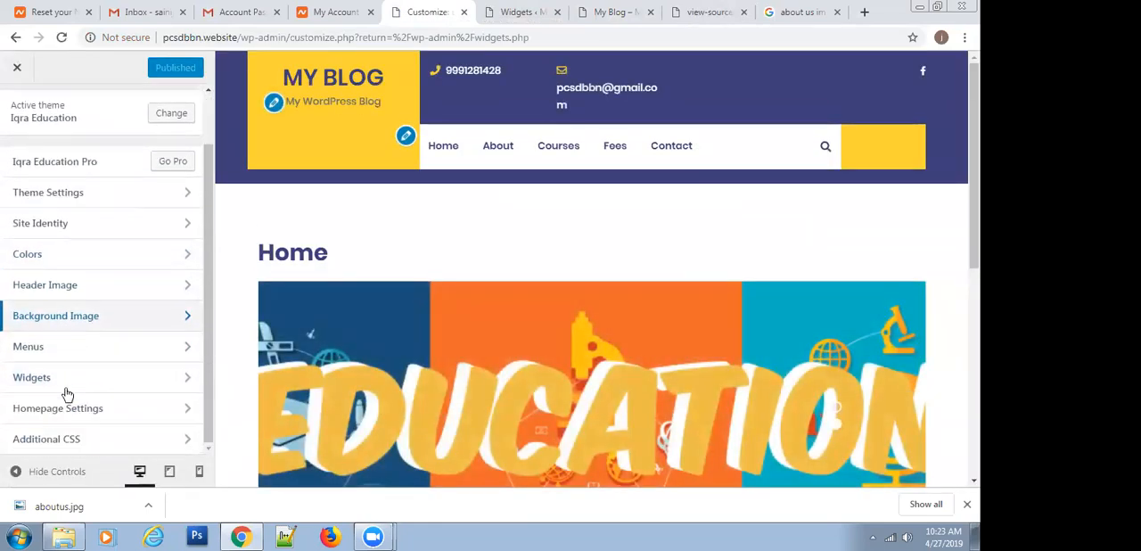
click(71, 433)
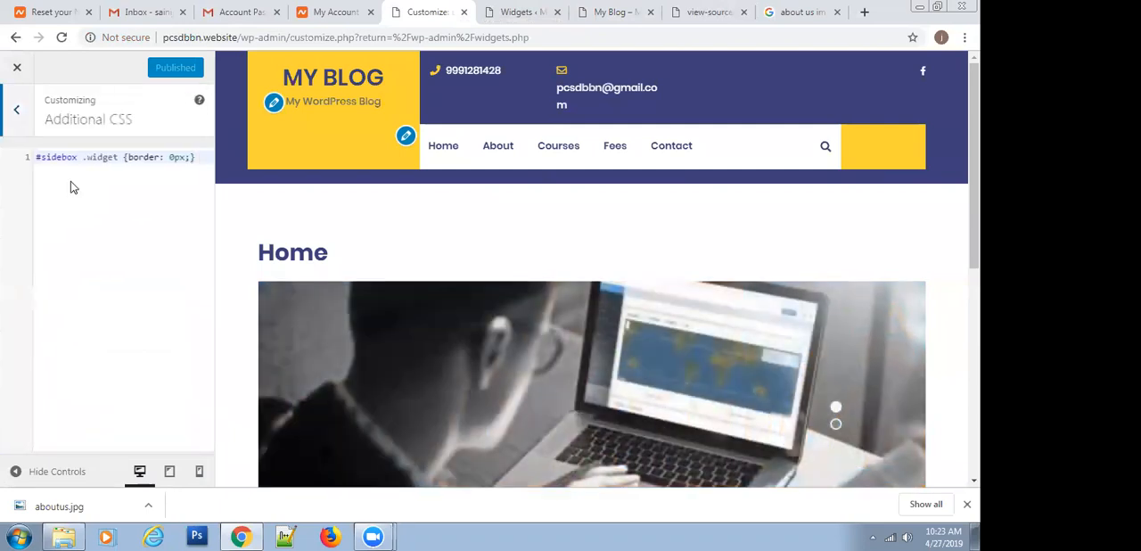
Add the rule .site-footer ul li {font-size: 15px;} below the existing #sidebox rule and publish the change
click(193, 157)
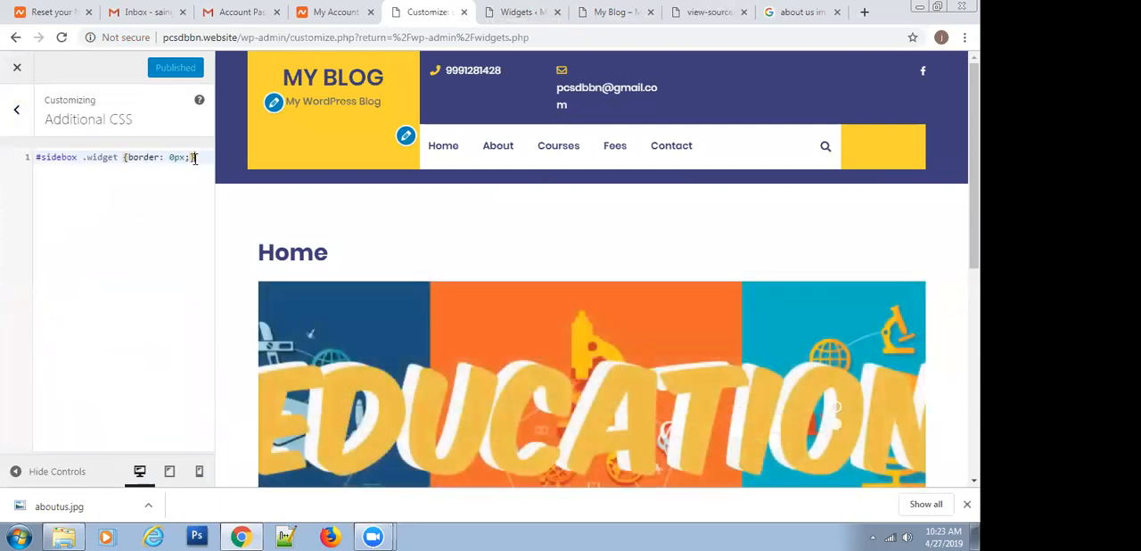
key(Return)
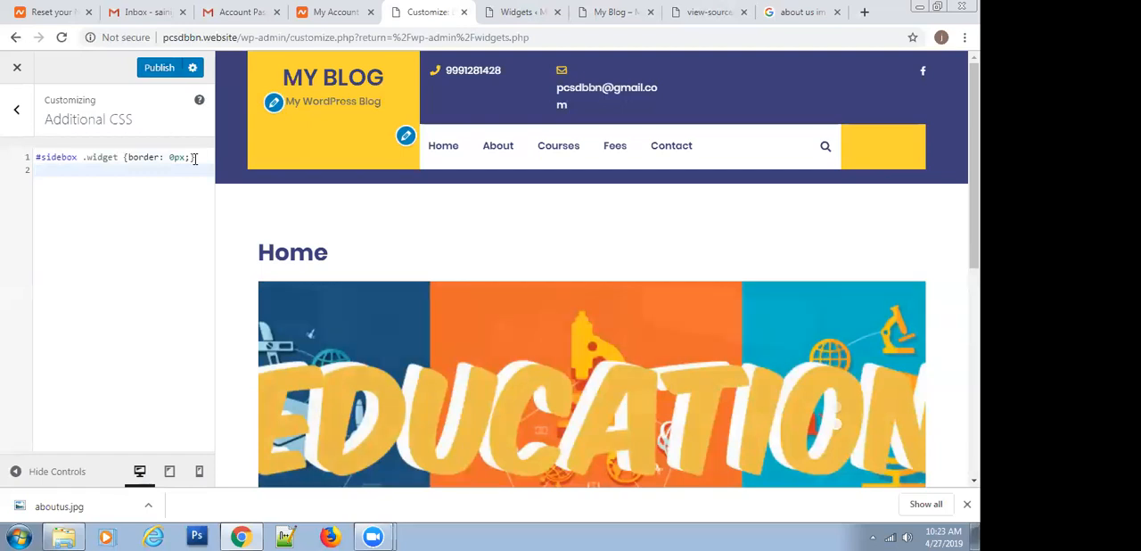
text(.site-footer ul li {     font-size: 15px;)
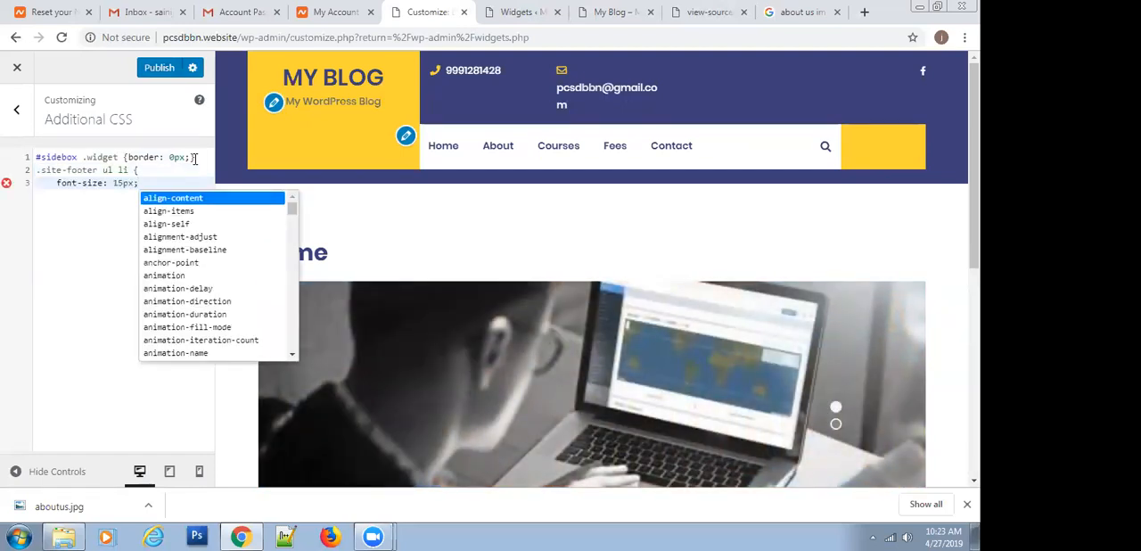
text(})
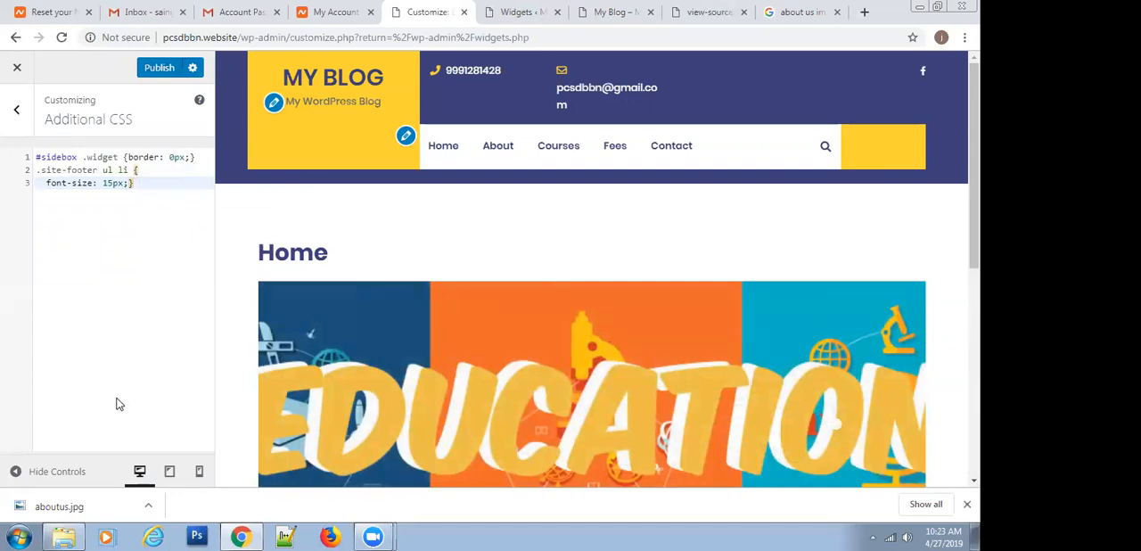
click(151, 68)
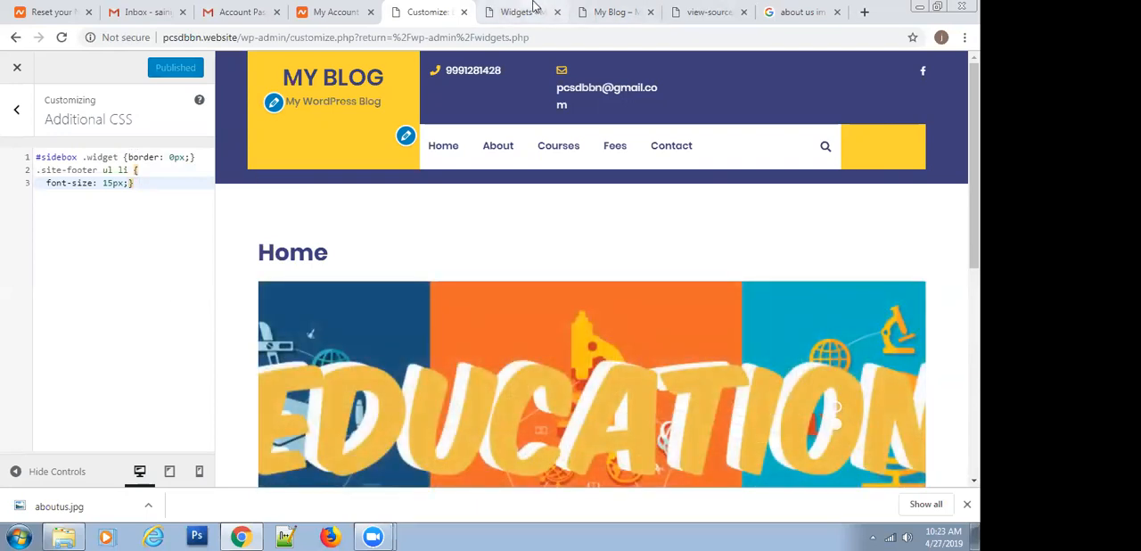
Return to the published home page, close the developer tools, reload the page and review its footer links and header menu
click(596, 9)
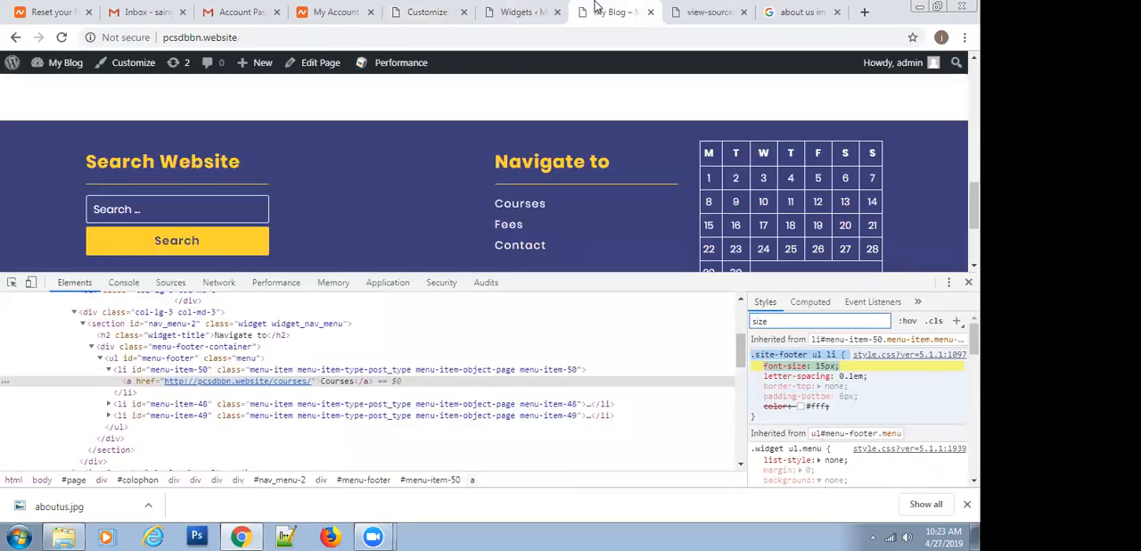
key(F12)
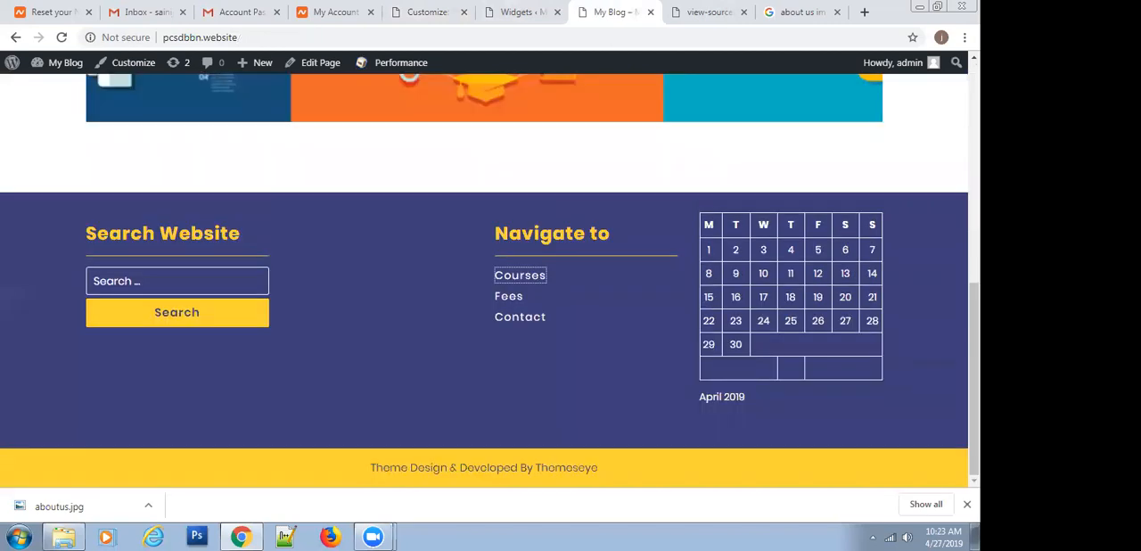
click(61, 38)
scroll(428, 205, up, 5)
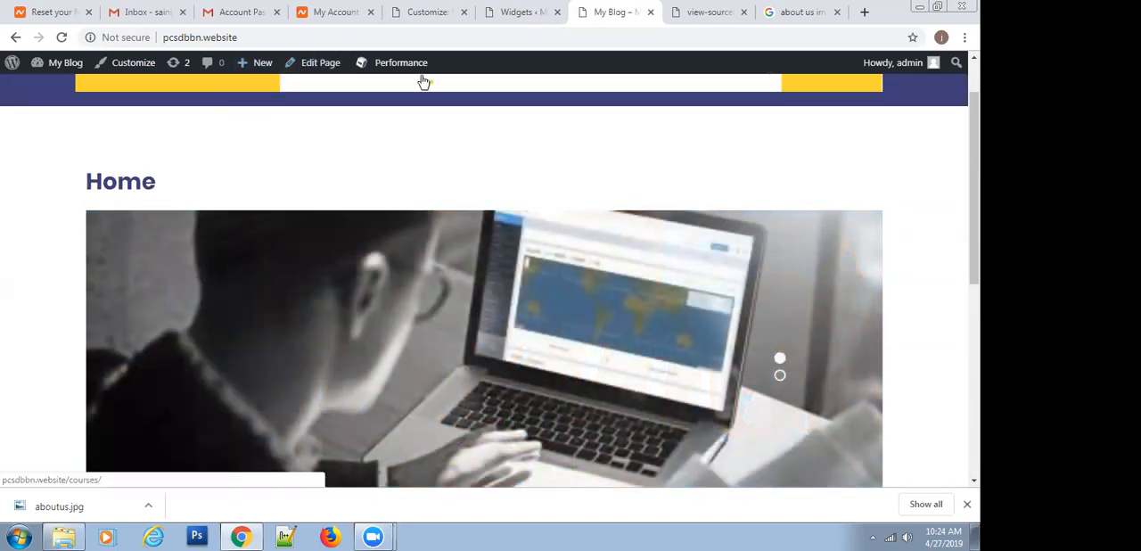
scroll(501, 310, down, 5)
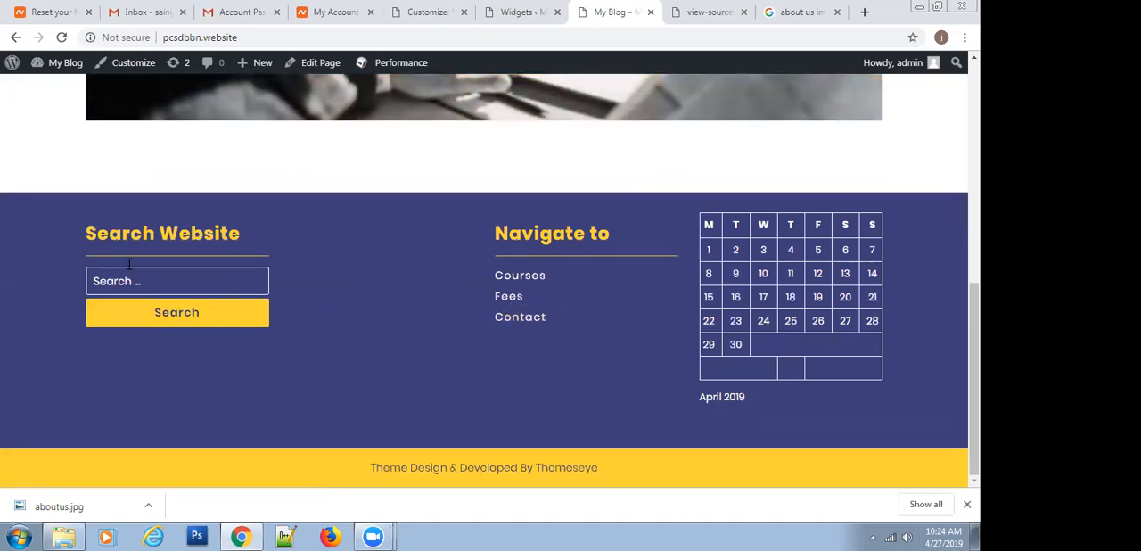
scroll(486, 165, up, 3)
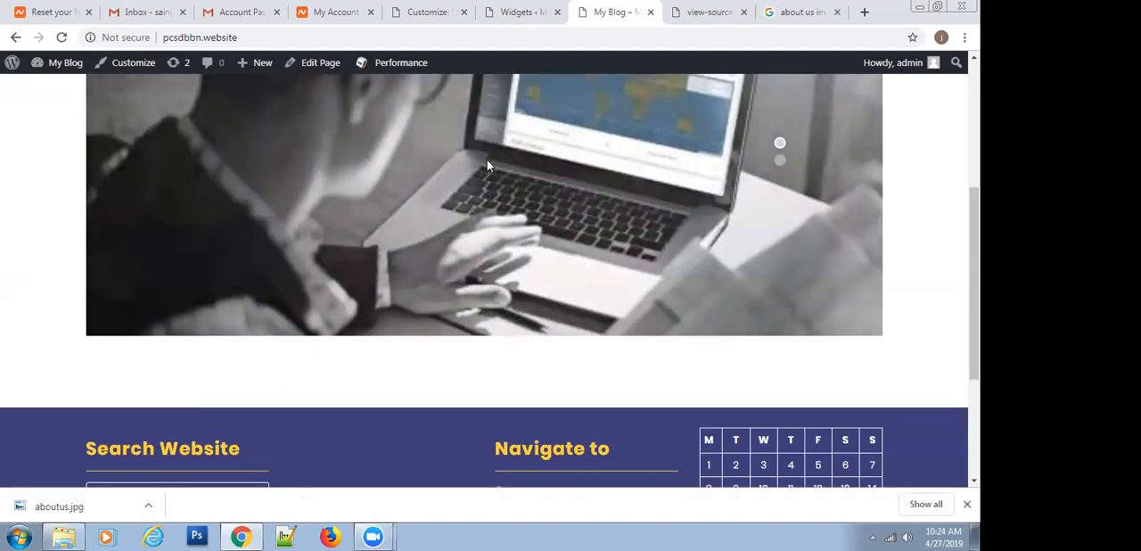
scroll(486, 165, up, 4)
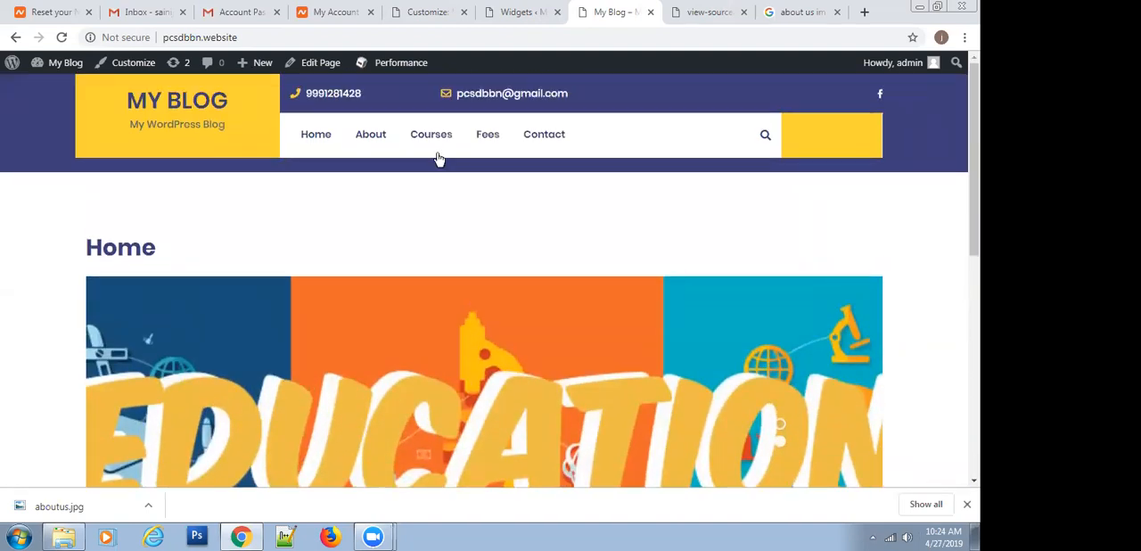
mouse_move(365, 148)
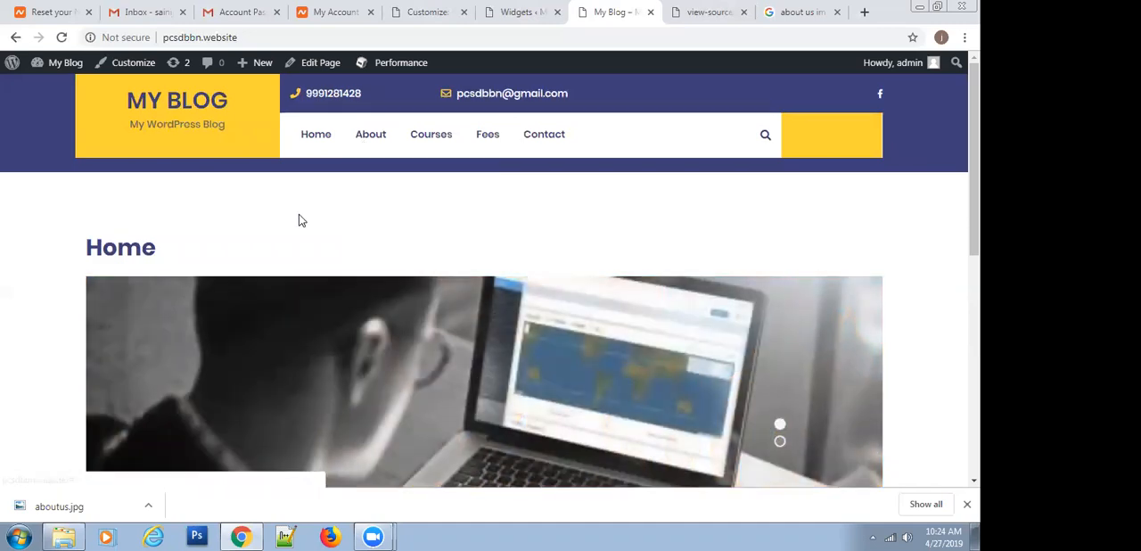